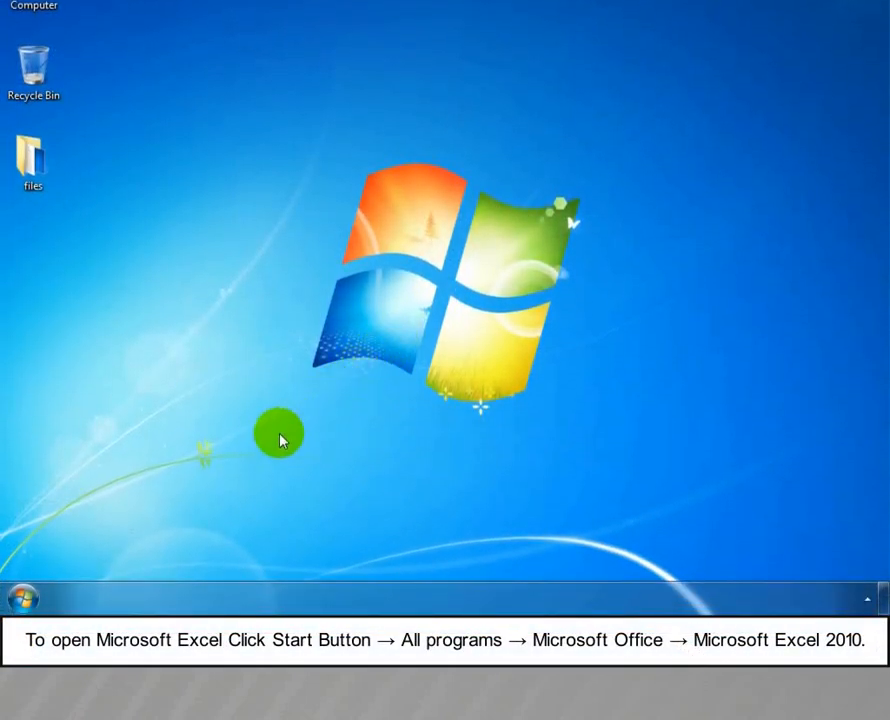
Step: Launch Microsoft Excel 2010 from the installed Microsoft Office programs
left_click(26, 600)
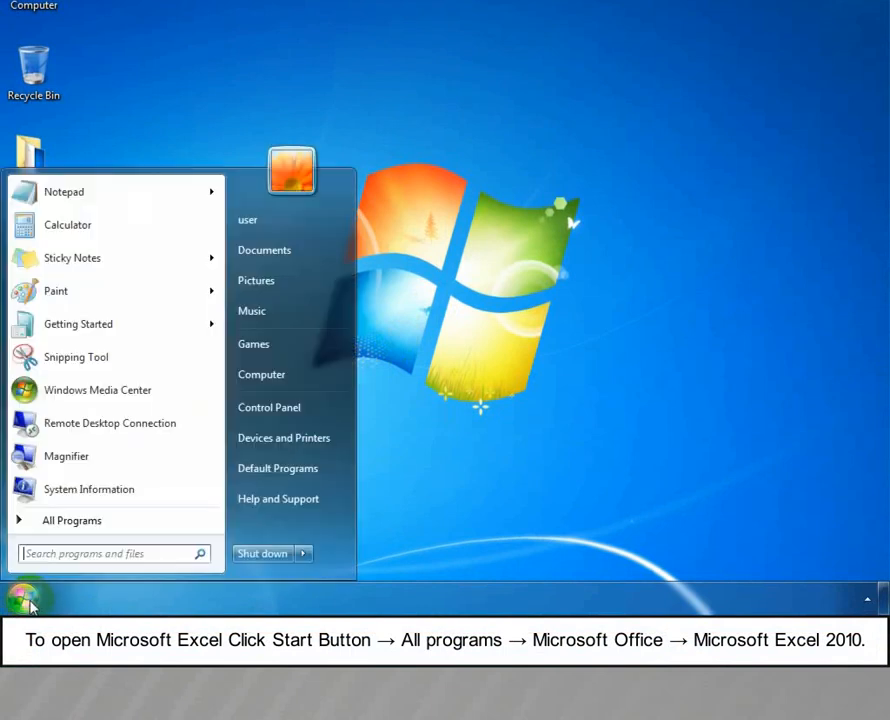
left_click(72, 520)
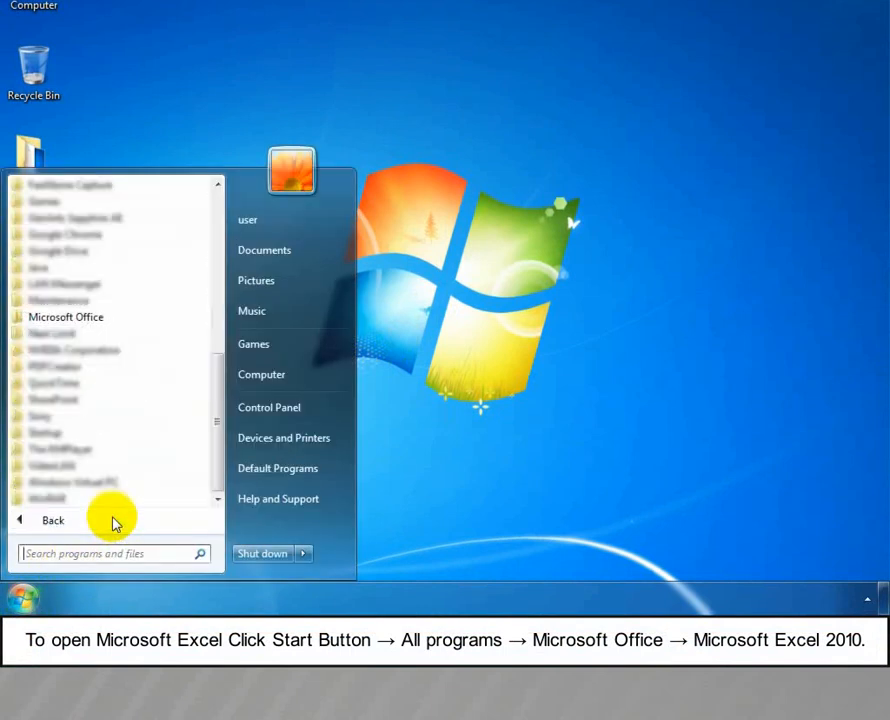
left_click(137, 320)
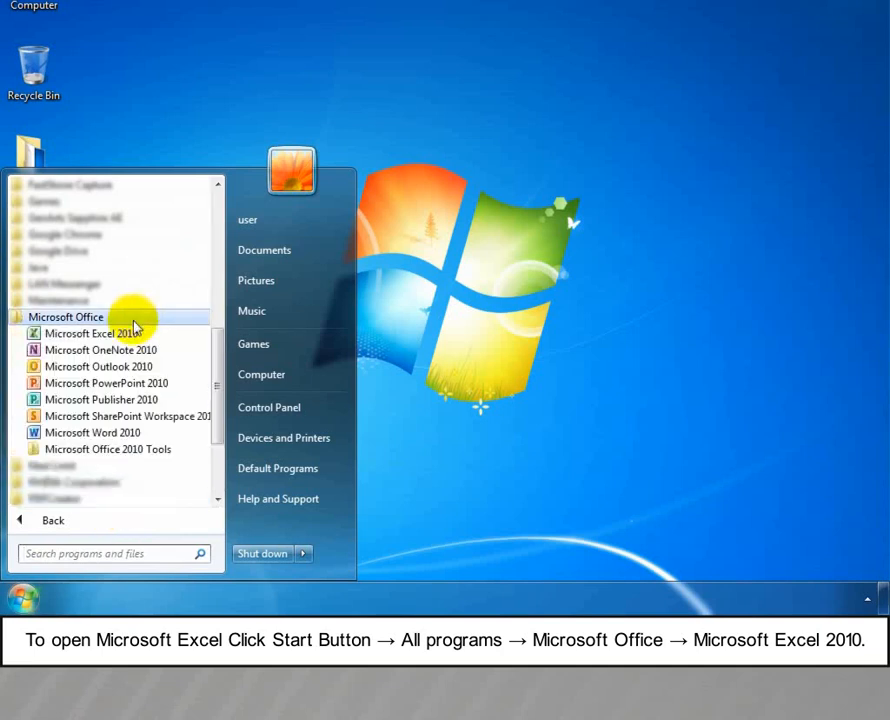
left_click(128, 338)
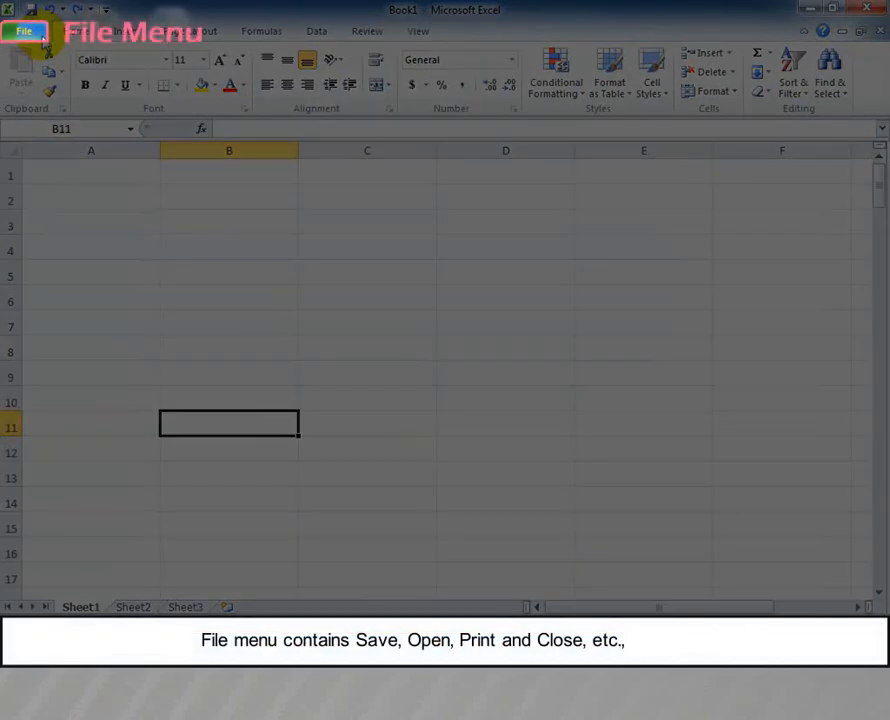
Step: Examine the file management commands and the Insert, Page Layout, Formulas, Data, Review and View command sets
left_click(43, 37)
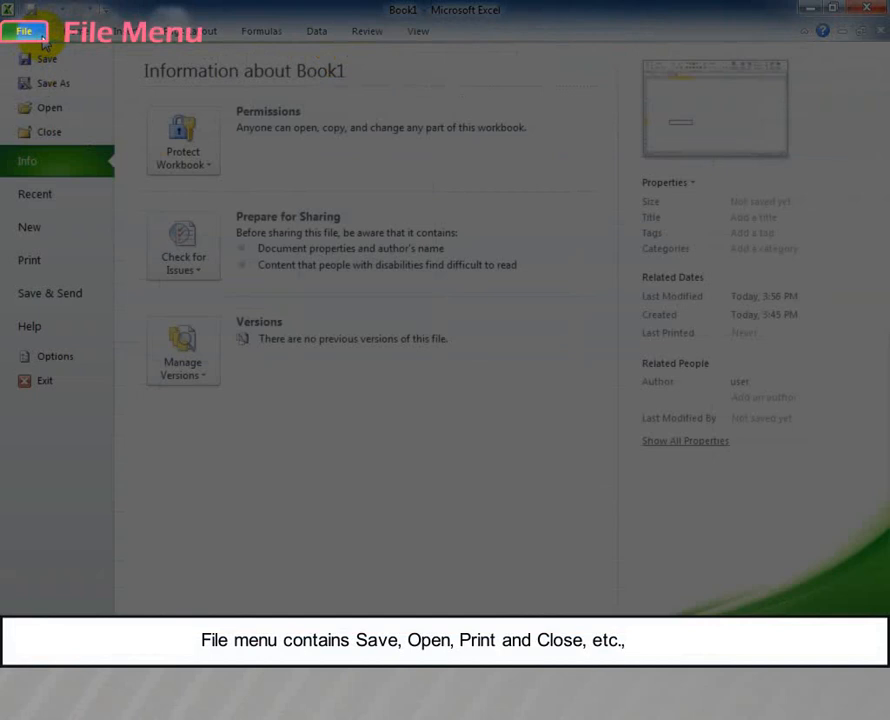
left_click(40, 35)
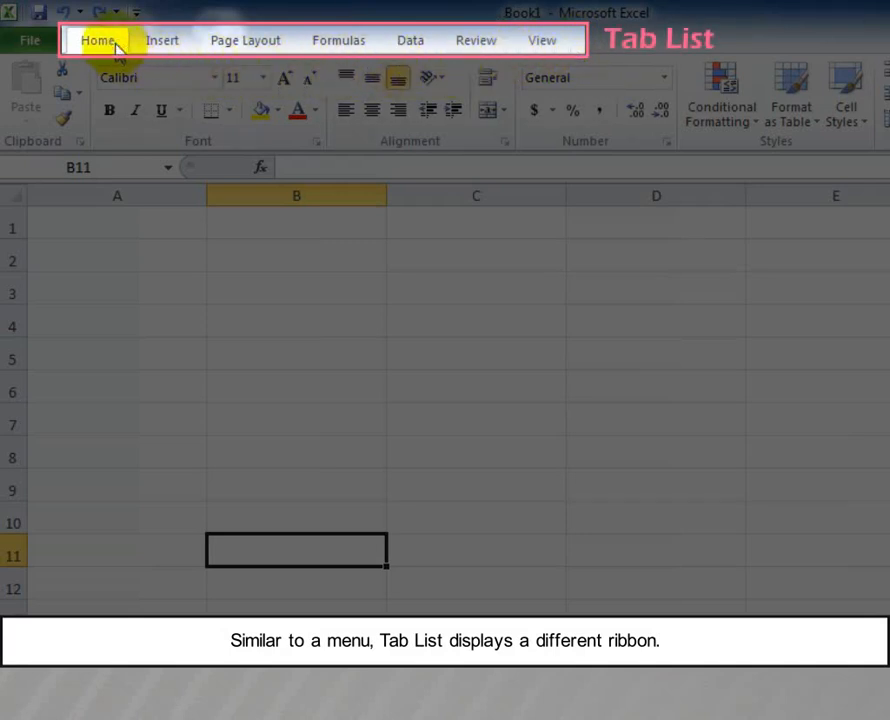
left_click(184, 46)
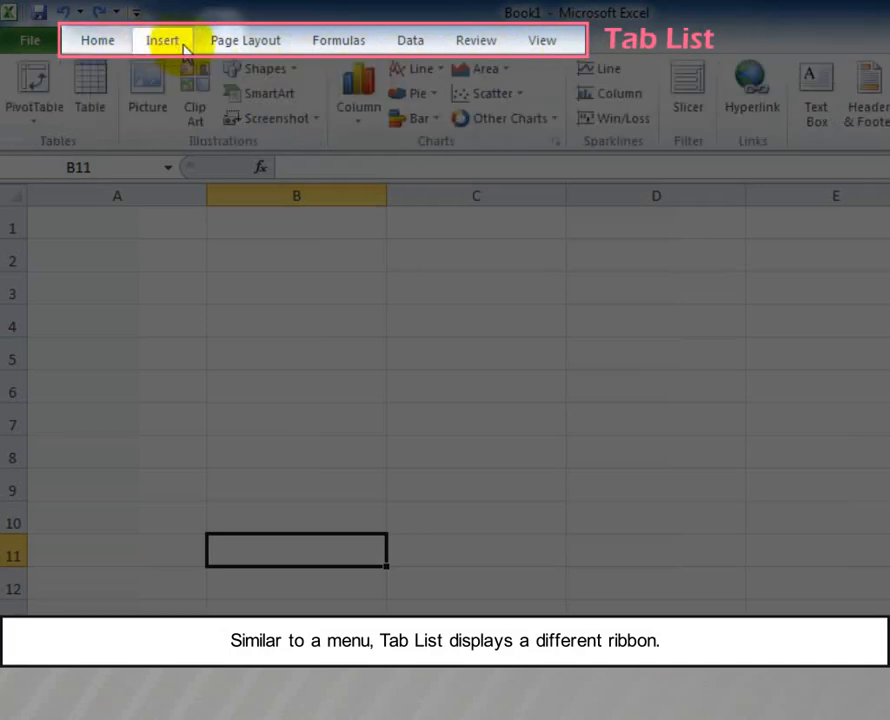
left_click(260, 48)
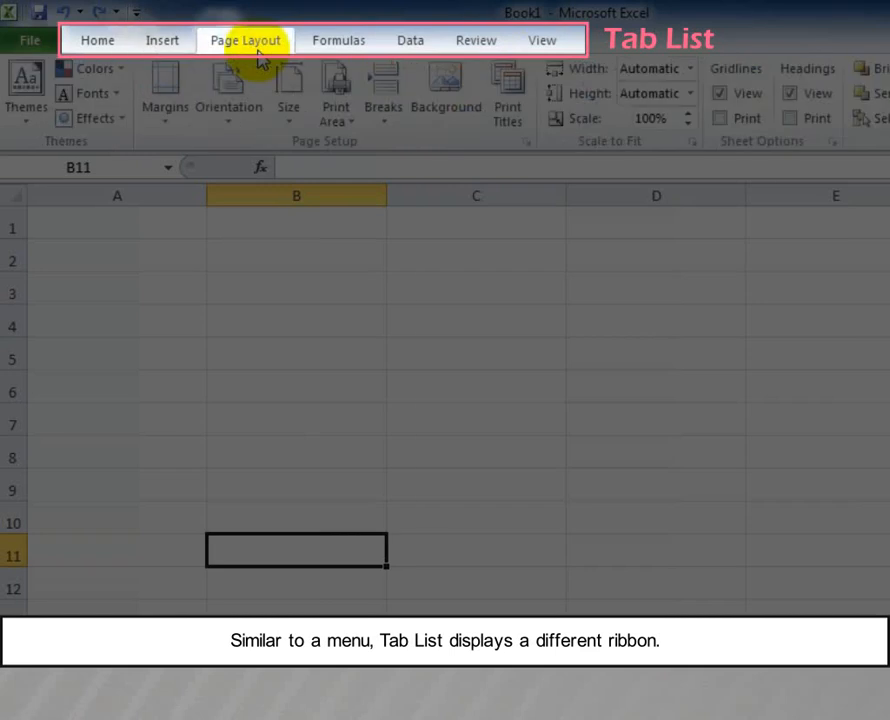
left_click(316, 50)
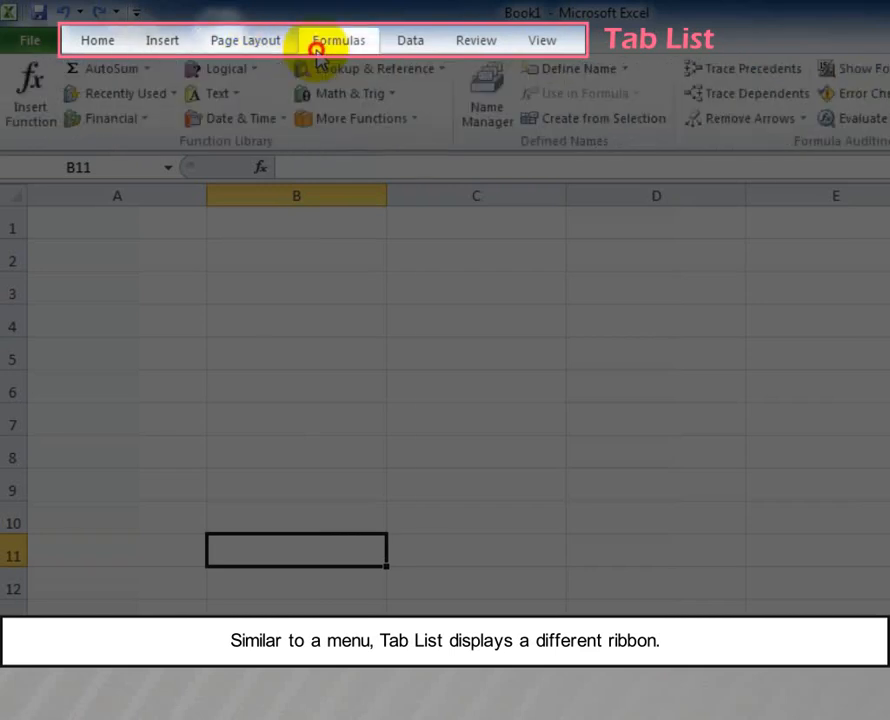
left_click(400, 52)
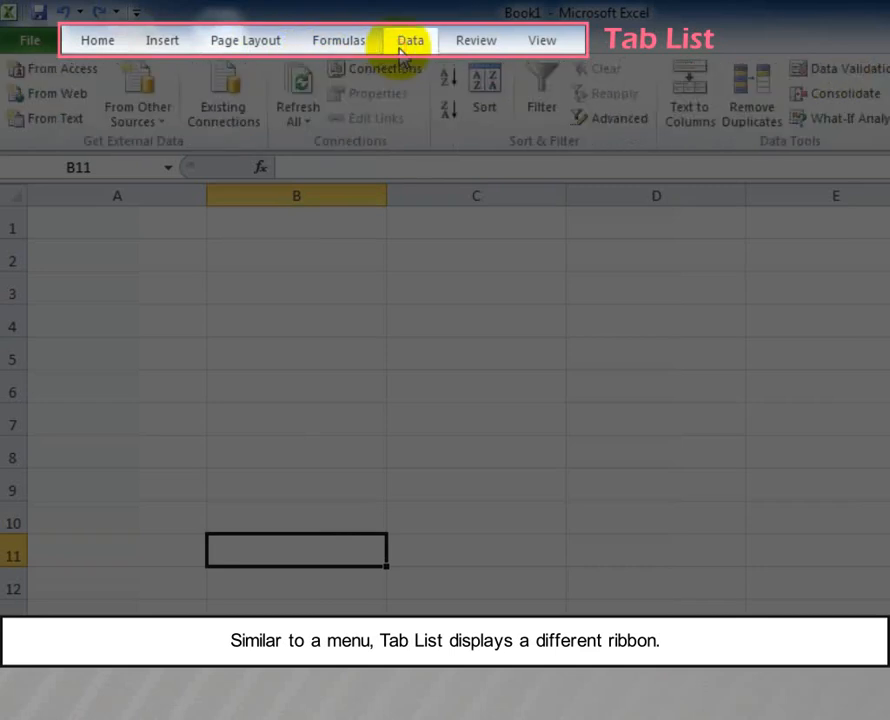
left_click(450, 52)
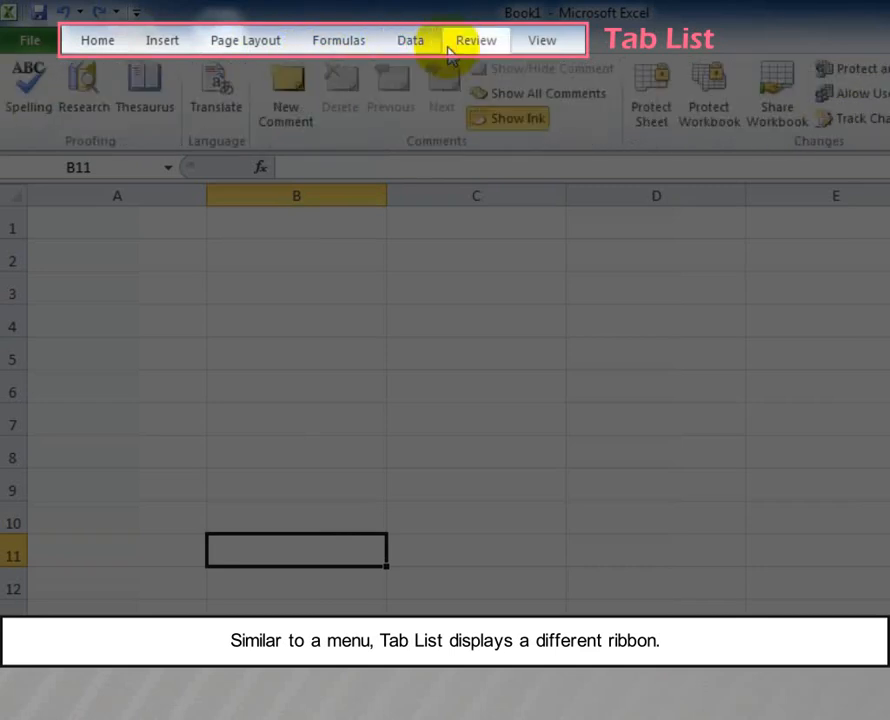
left_click(526, 55)
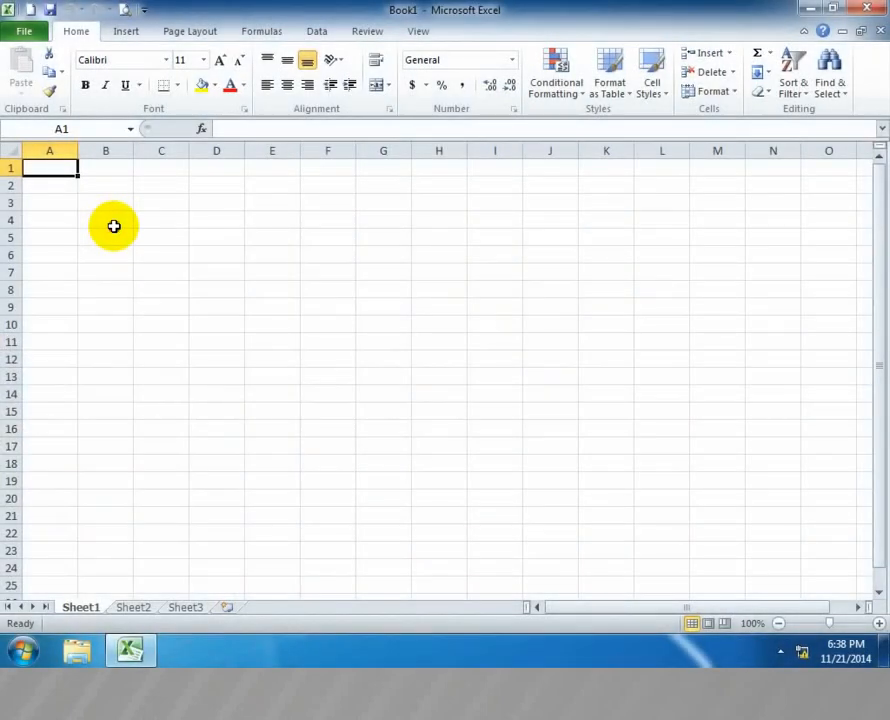
Step: Create a new workbook from the Blank workbook template
left_click(114, 226)
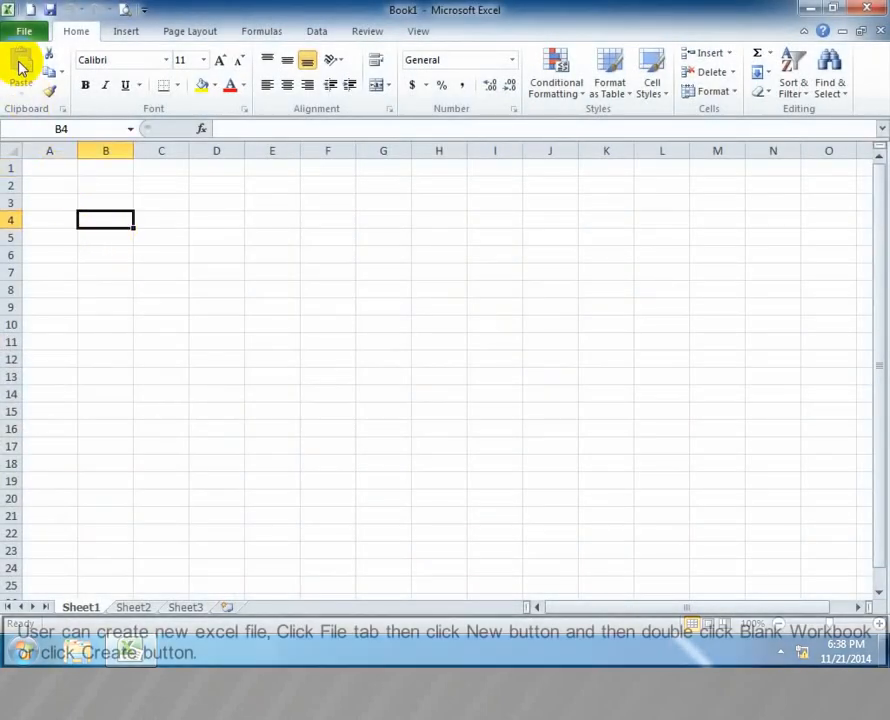
left_click(17, 34)
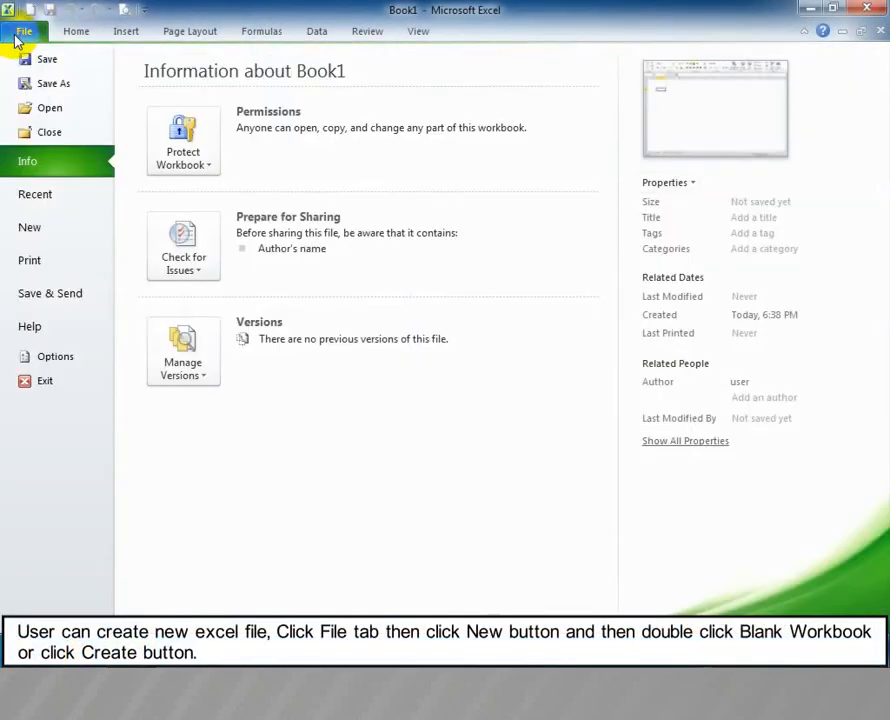
left_click(44, 226)
double_click(184, 189)
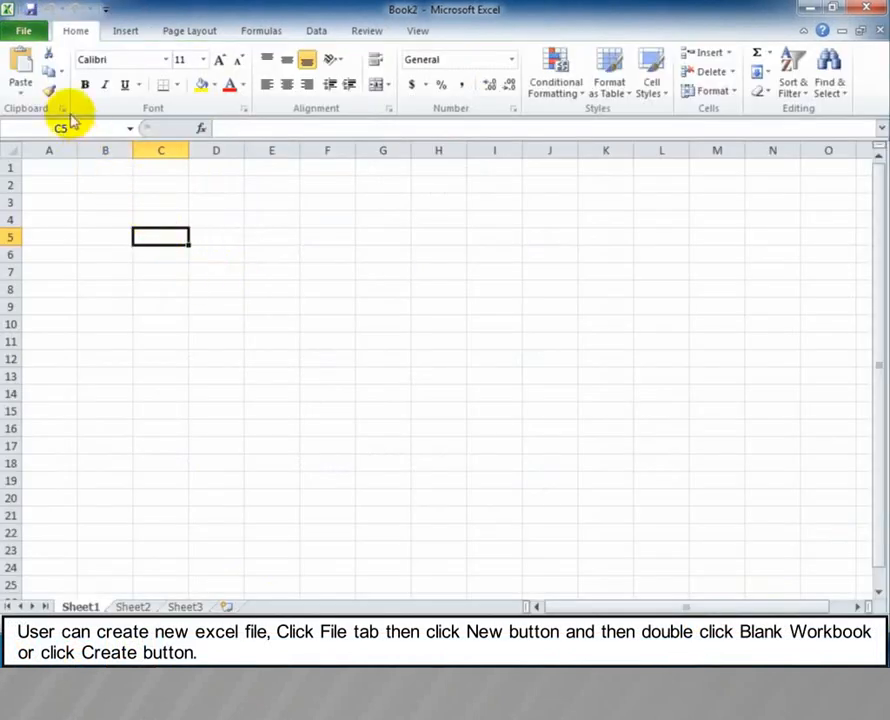
Step: Create another blank workbook from the available templates
left_click(25, 34)
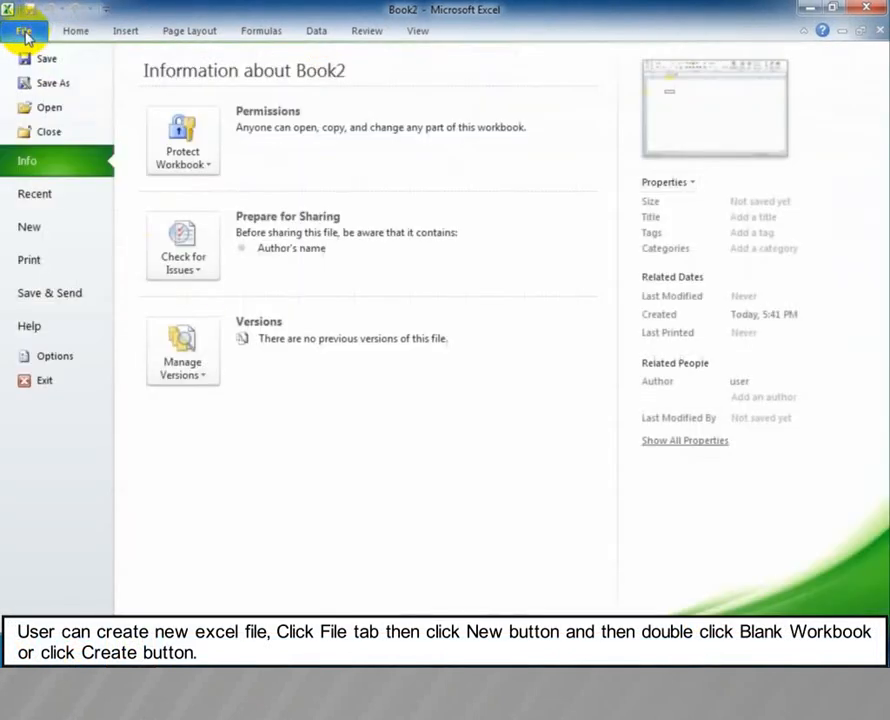
left_click(30, 228)
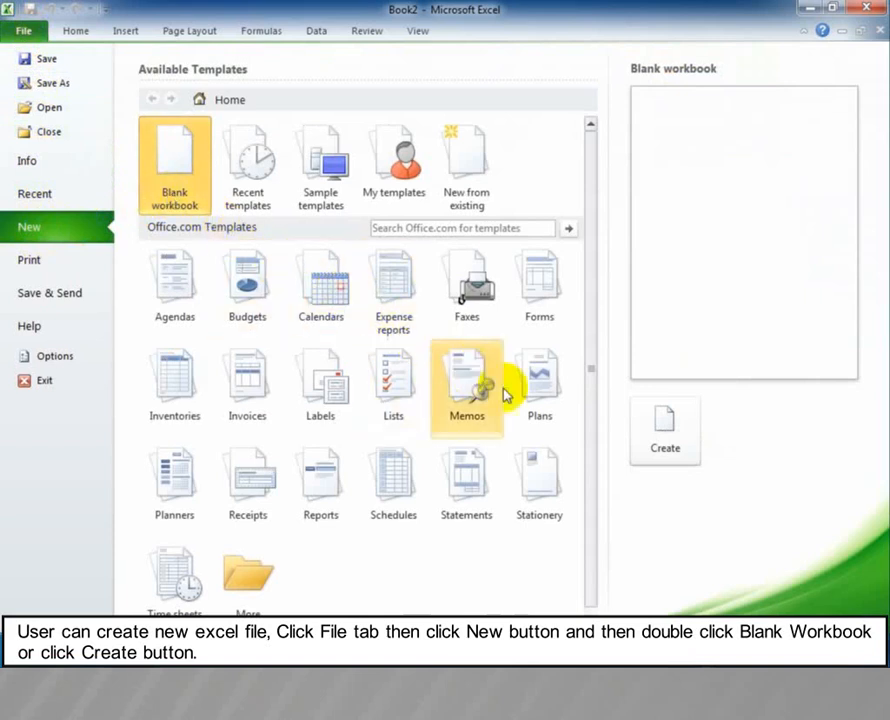
left_click(645, 458)
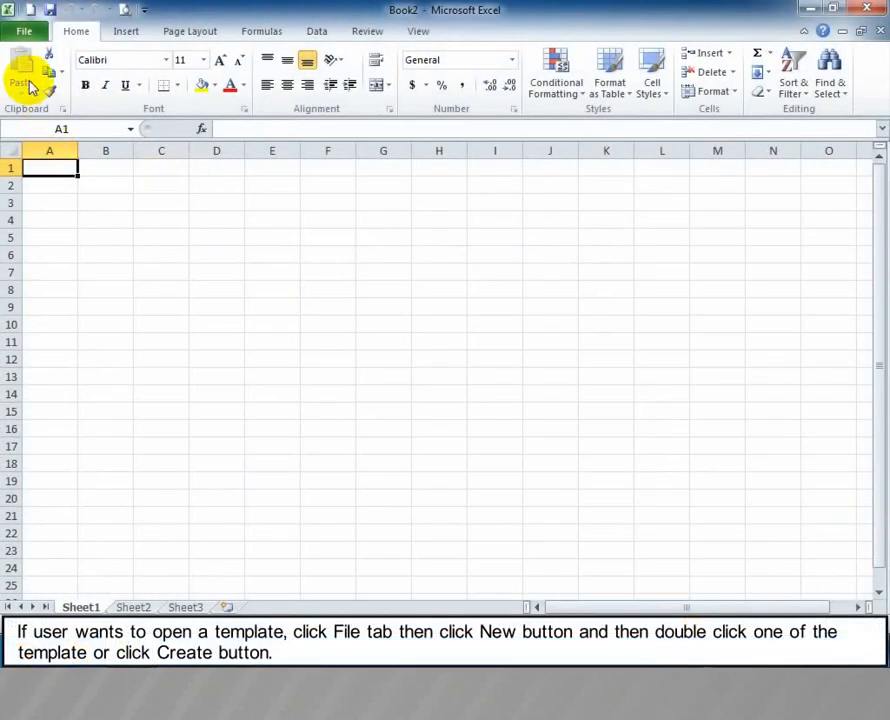
Step: Create a workbook from the Billing Statement sample template
left_click(24, 36)
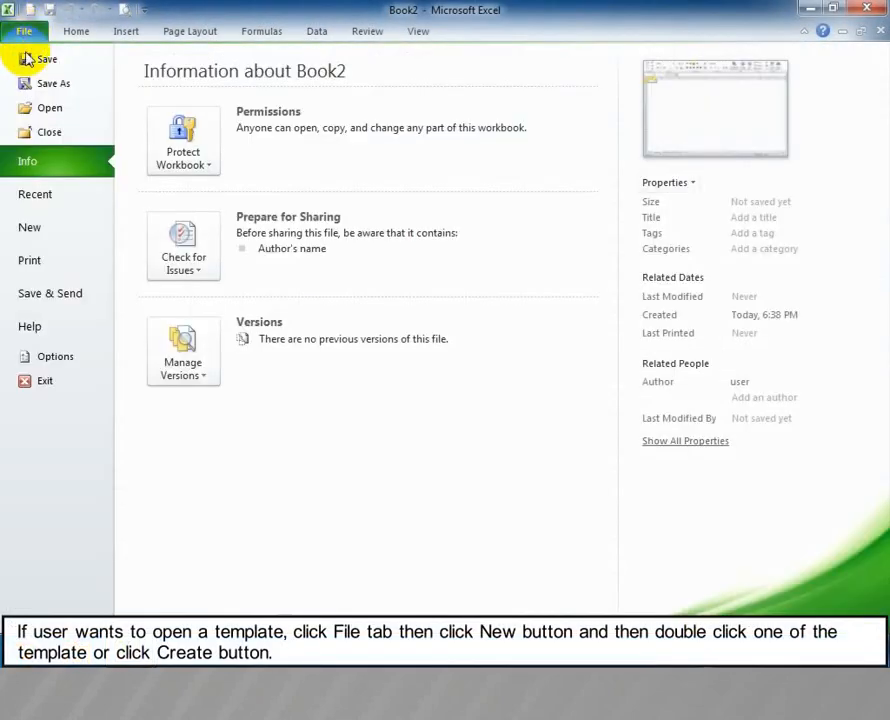
left_click(55, 240)
left_click(321, 163)
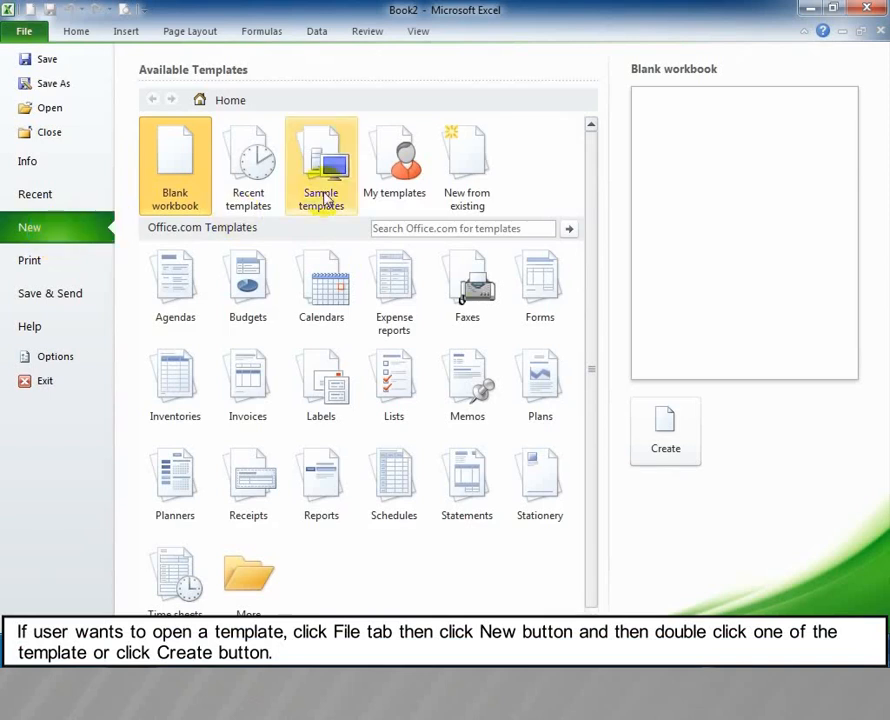
double_click(182, 223)
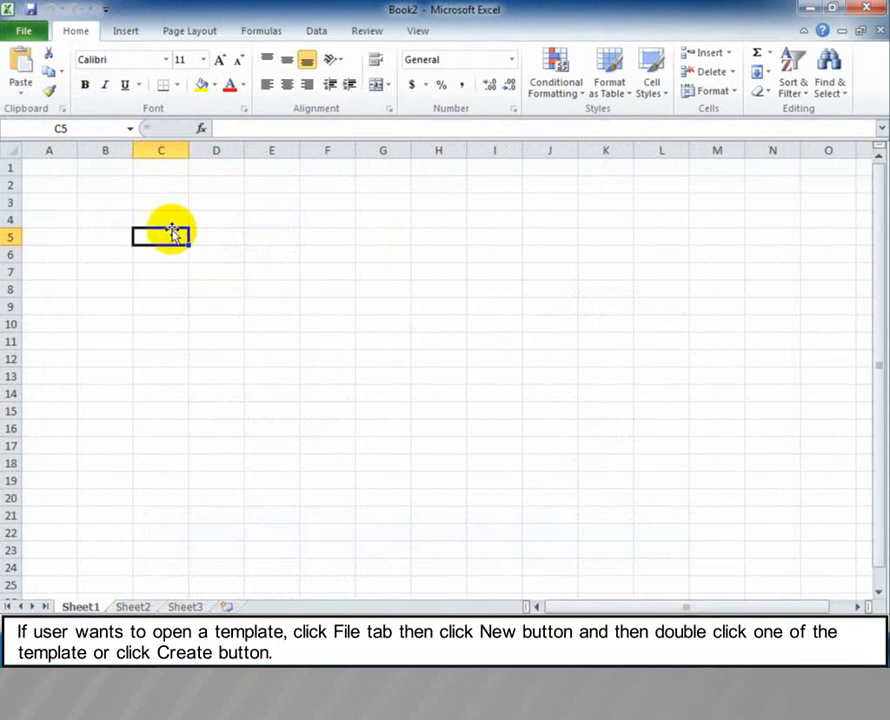
Step: Create one more workbook based on the Billing Statement sample template
left_click(28, 31)
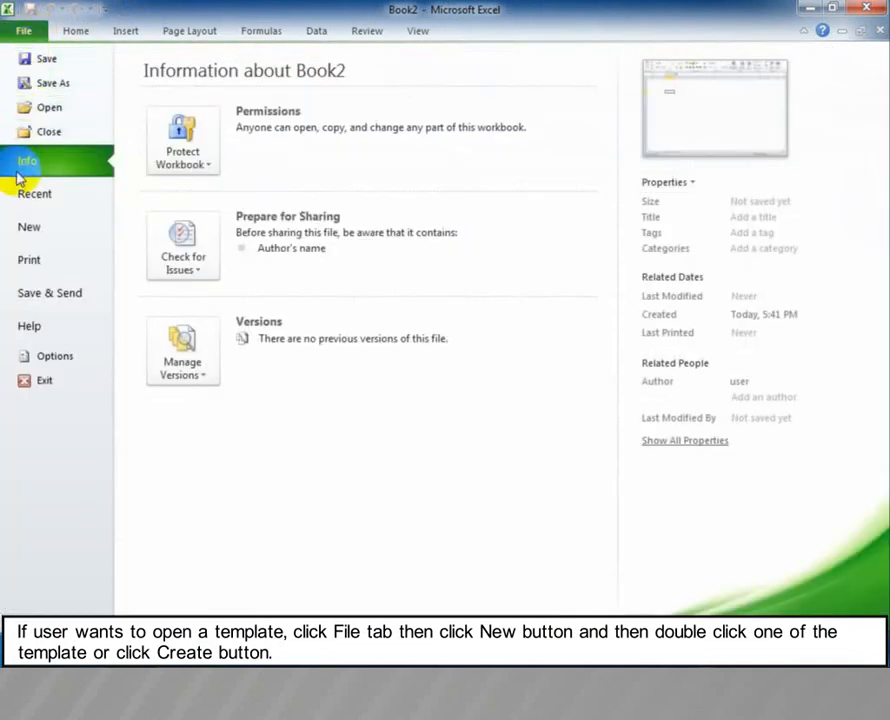
left_click(15, 238)
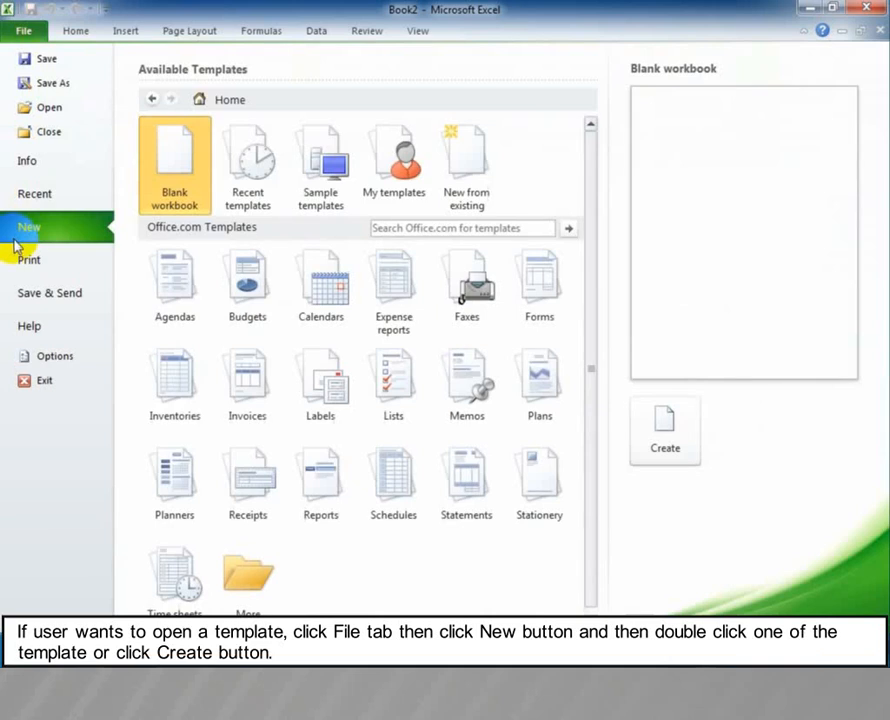
left_click(298, 204)
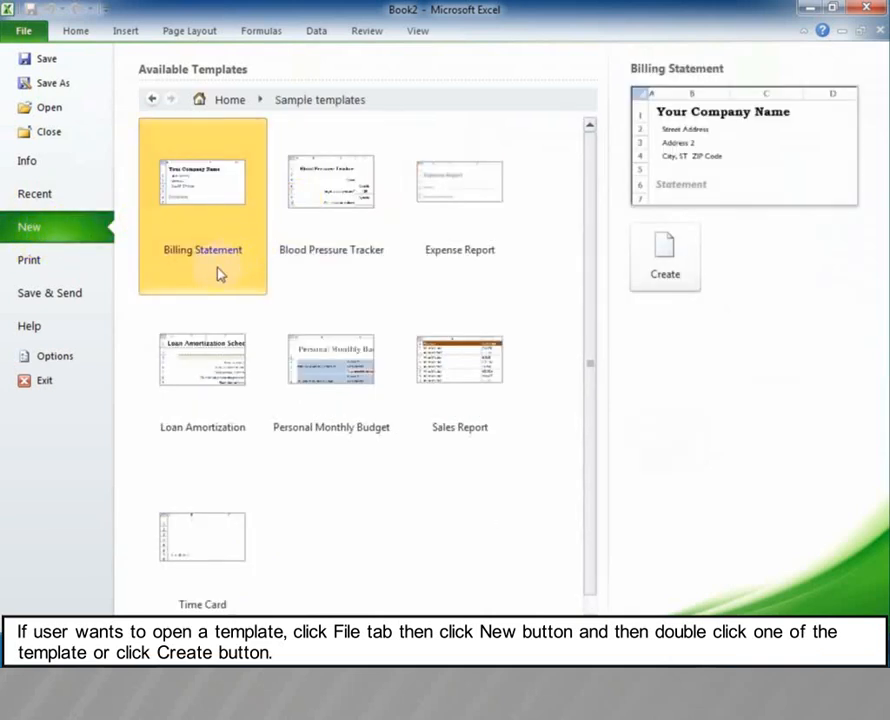
left_click(182, 275)
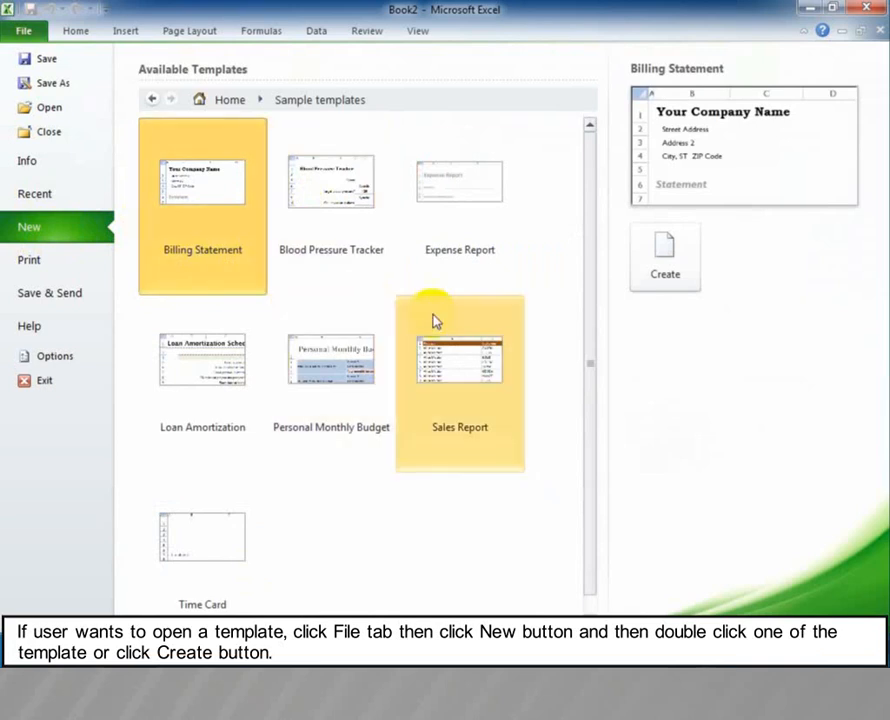
left_click(657, 292)
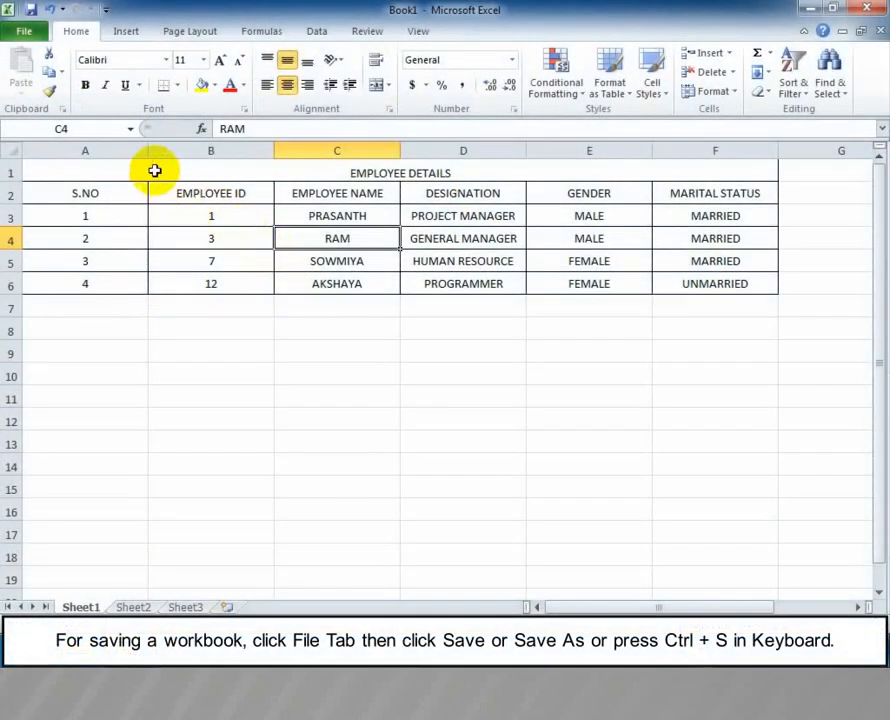
left_click(40, 38)
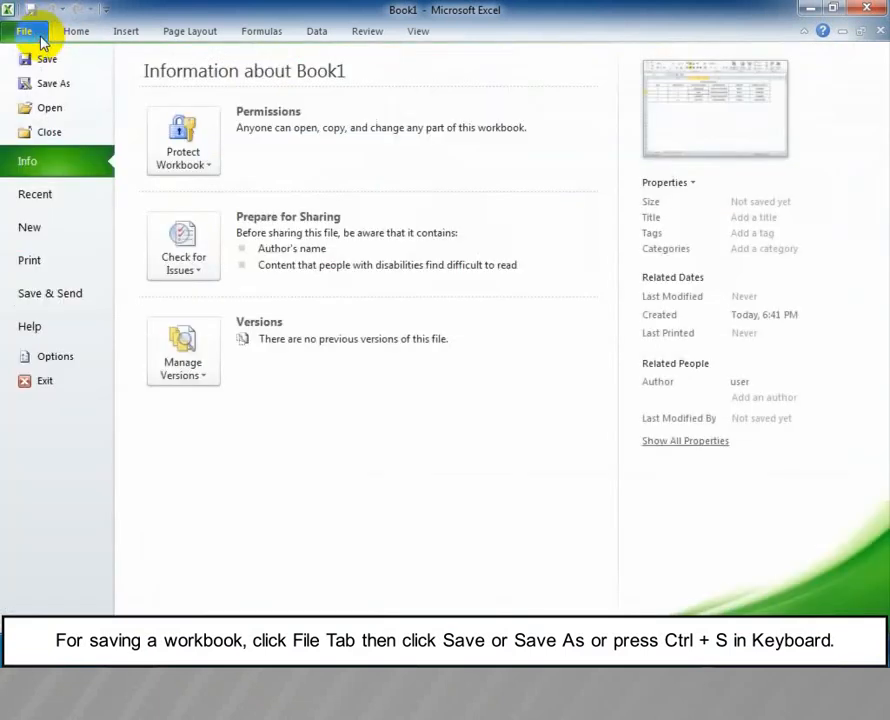
left_click(80, 68)
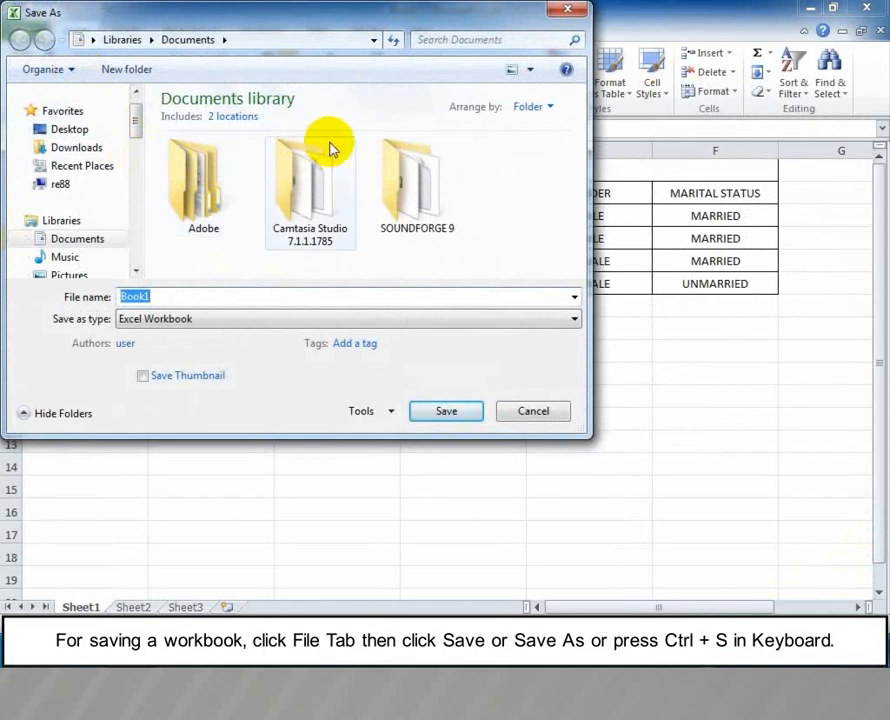
left_click(566, 12)
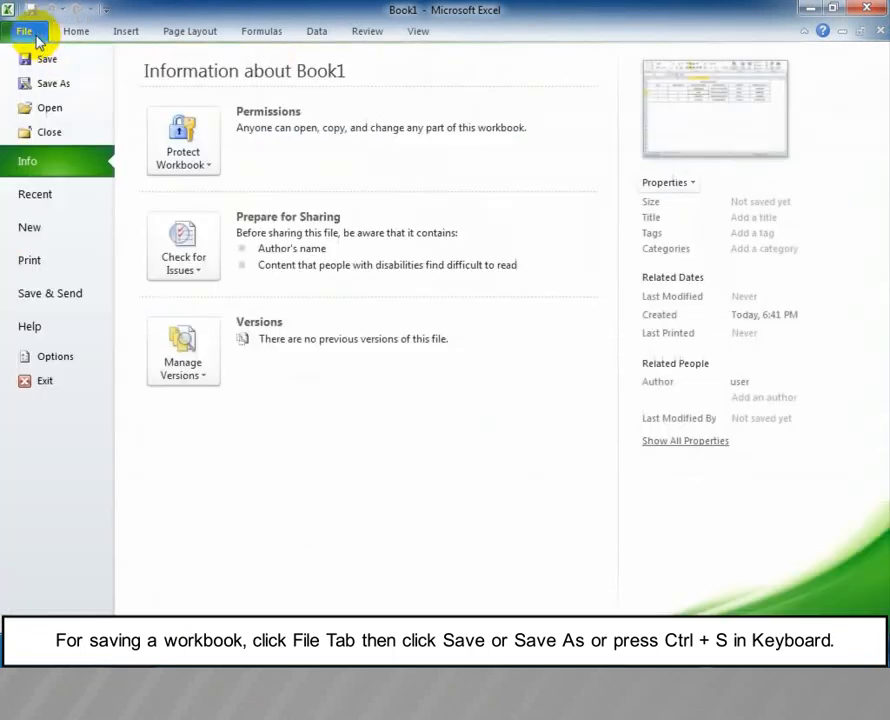
left_click(25, 31)
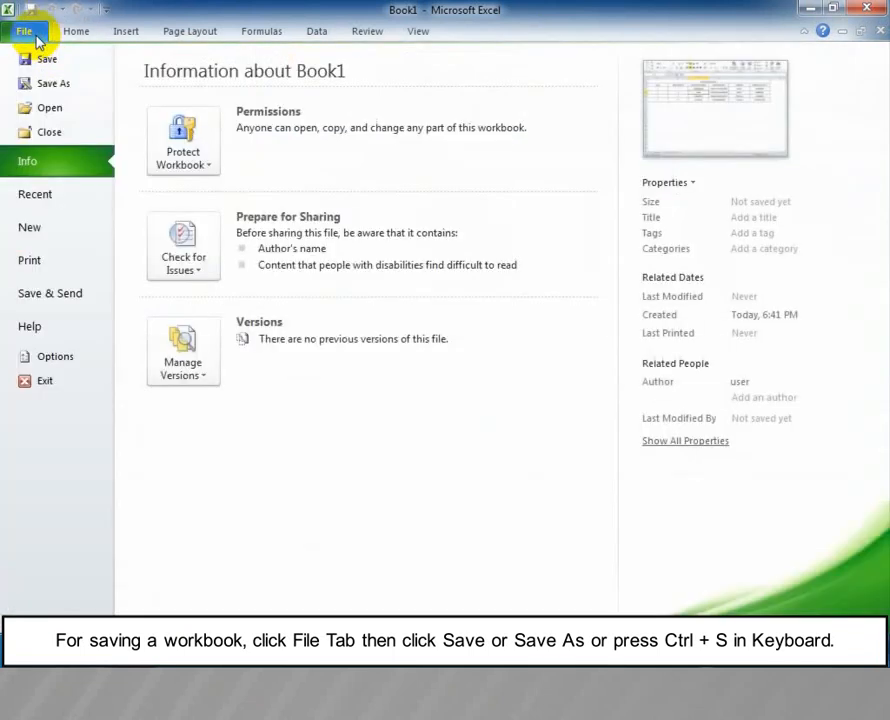
left_click(82, 90)
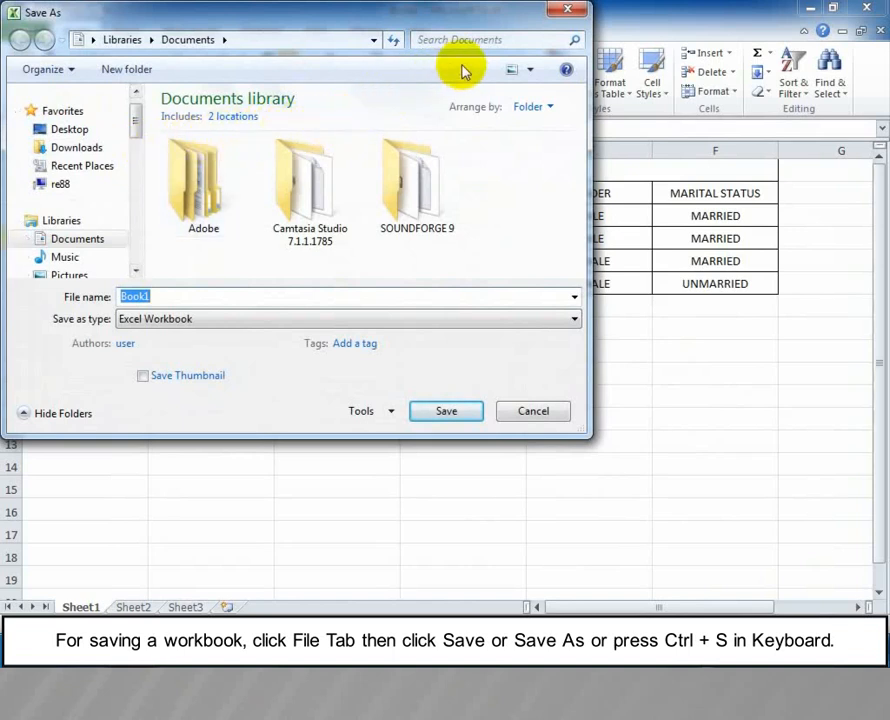
left_click(564, 14)
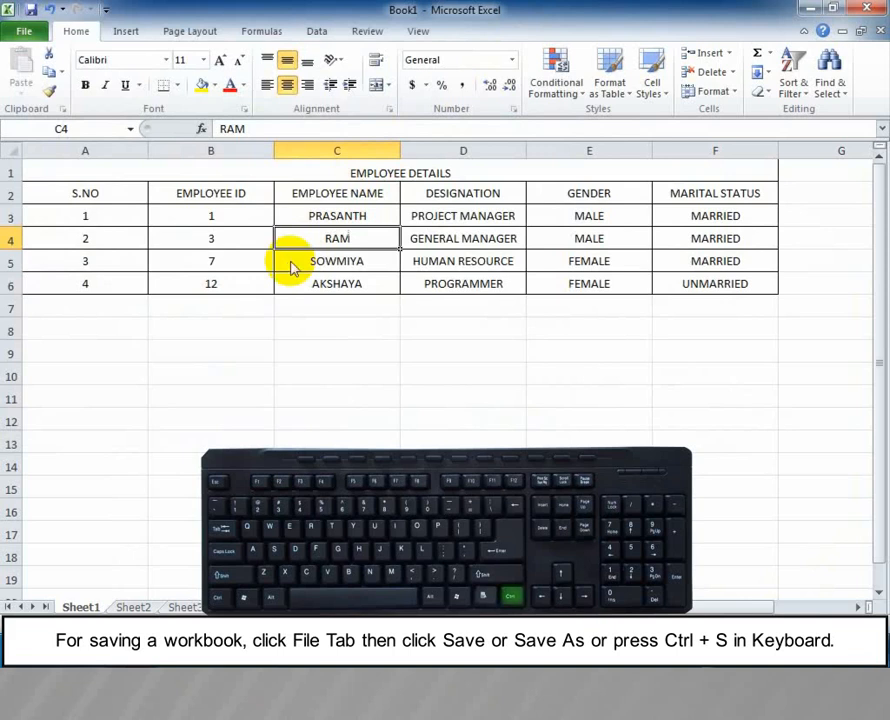
Step: Save the workbook to the Desktop as EMPLOYEE DETAILS in Excel Workbook format
key("ctrl+s")
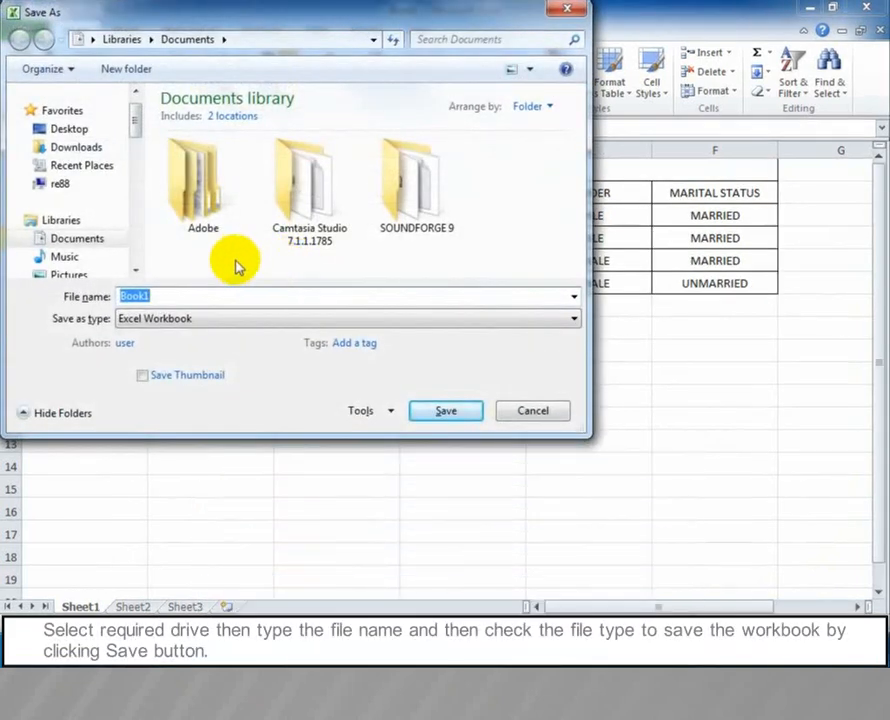
left_click(114, 134)
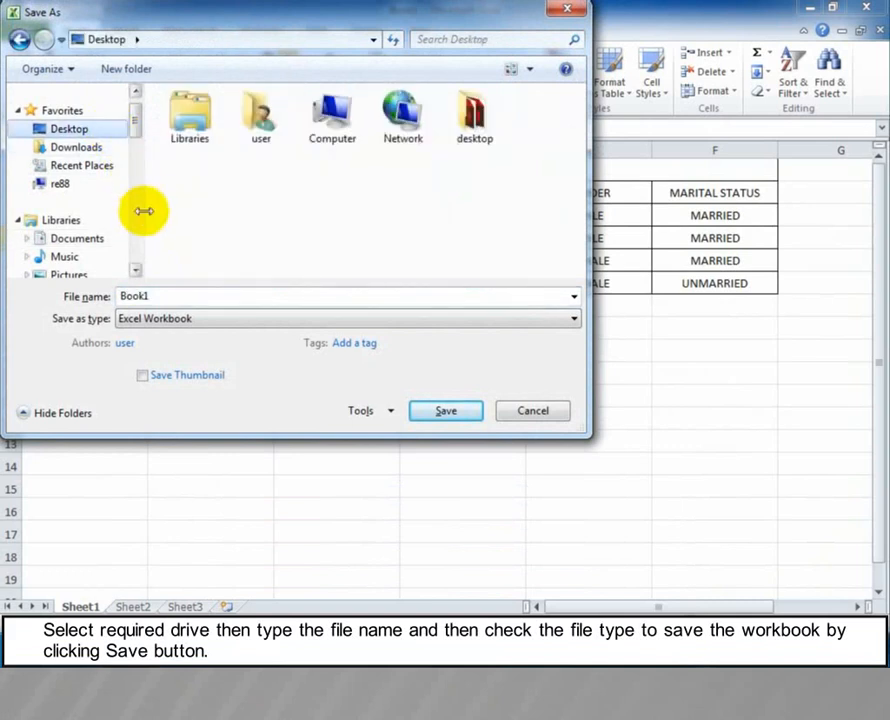
double_click(162, 295)
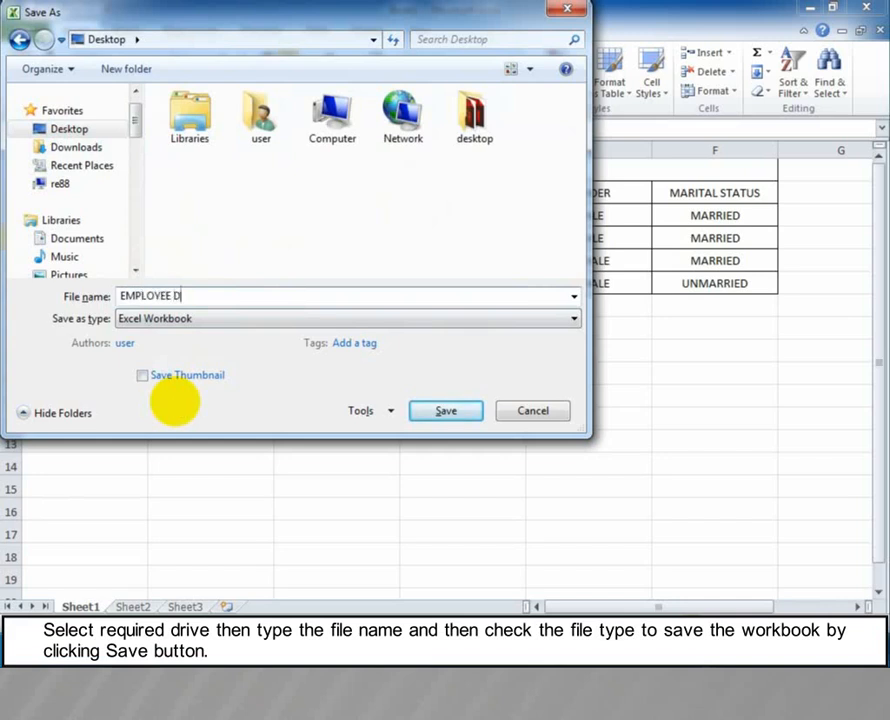
type("EMPLOYEE DETAILS")
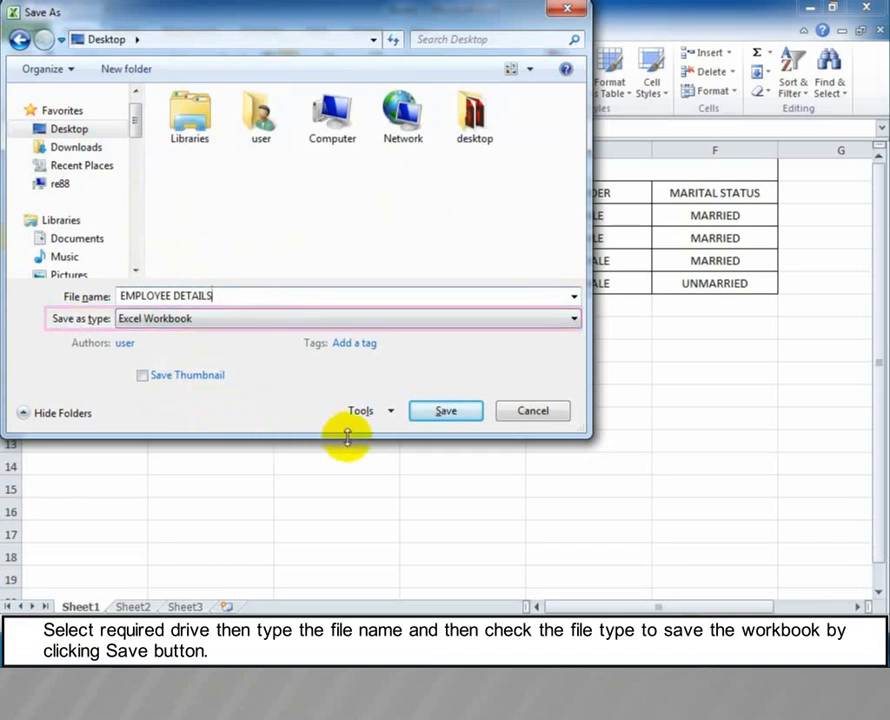
left_click(432, 412)
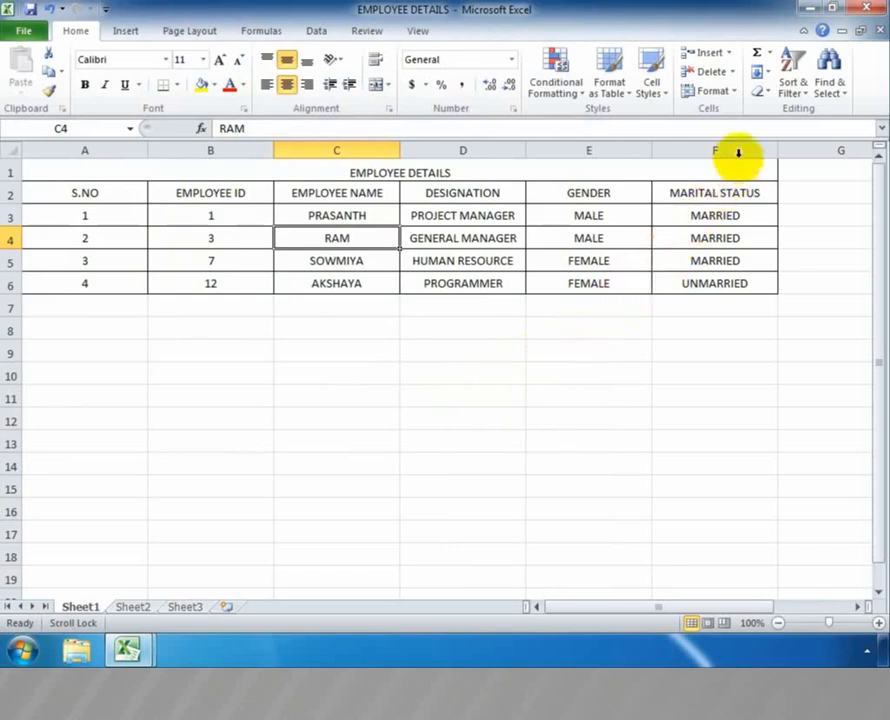
Step: Close the open workbooks and reopen the saved EMPLOYEE DETAILS workbook from the desktop
left_click(861, 9)
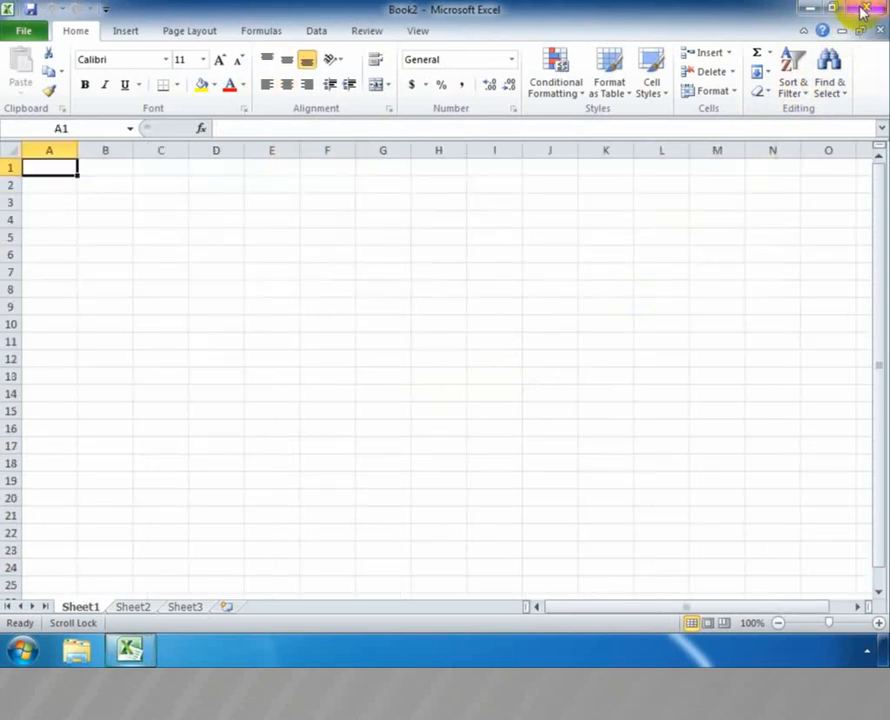
left_click(861, 9)
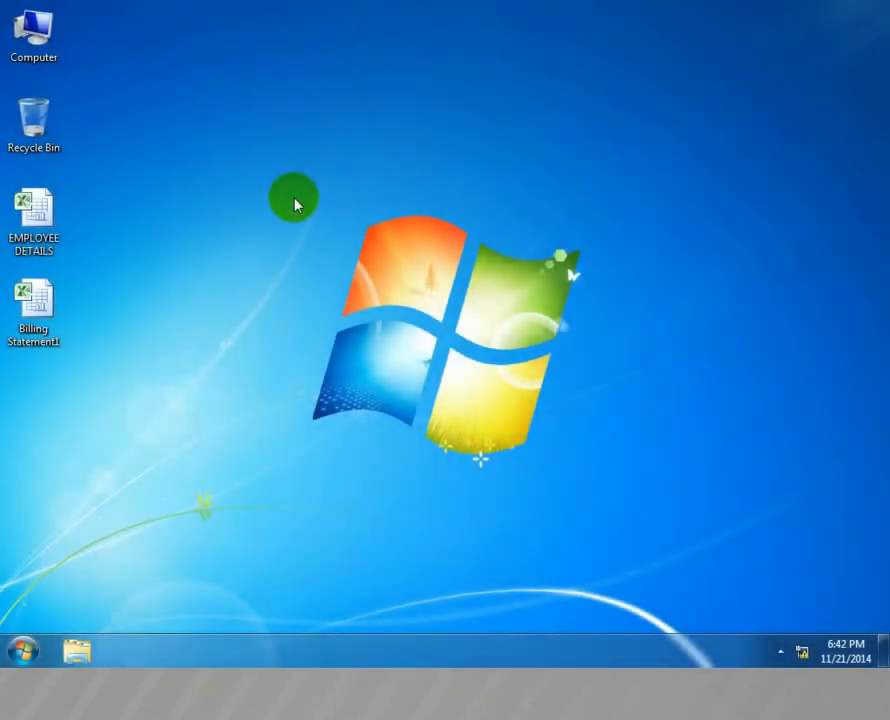
left_click(38, 238)
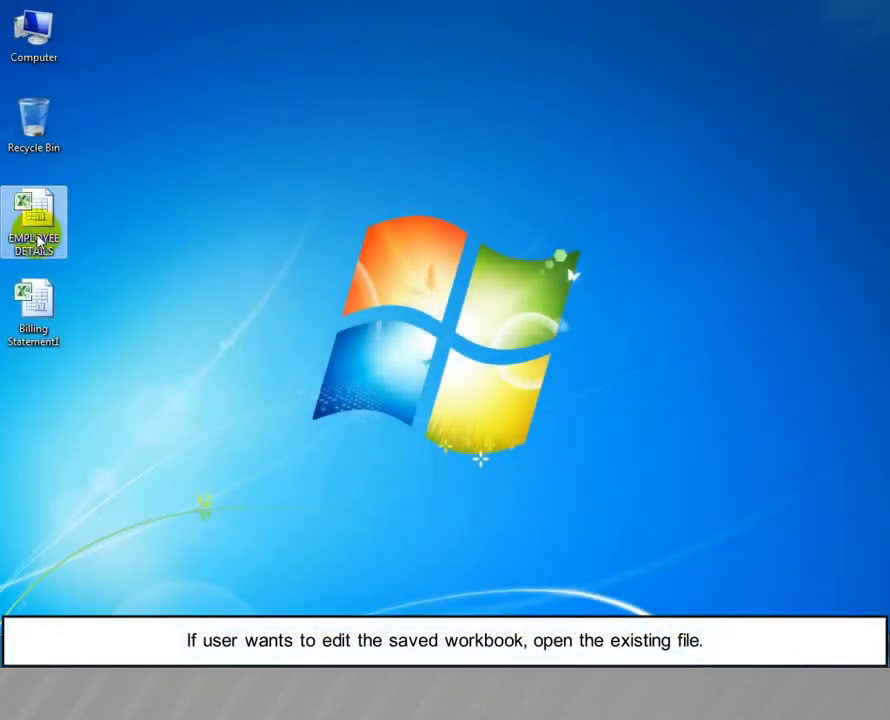
right_click(60, 236)
left_click(68, 246)
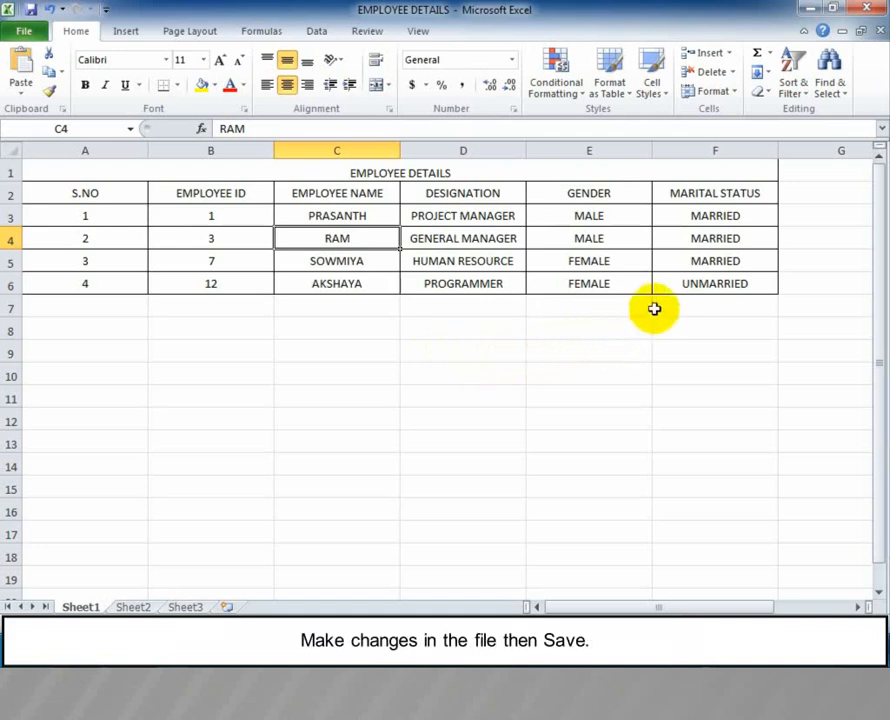
Step: Change the marital status in cell F6 to MARRIED
double_click(699, 284)
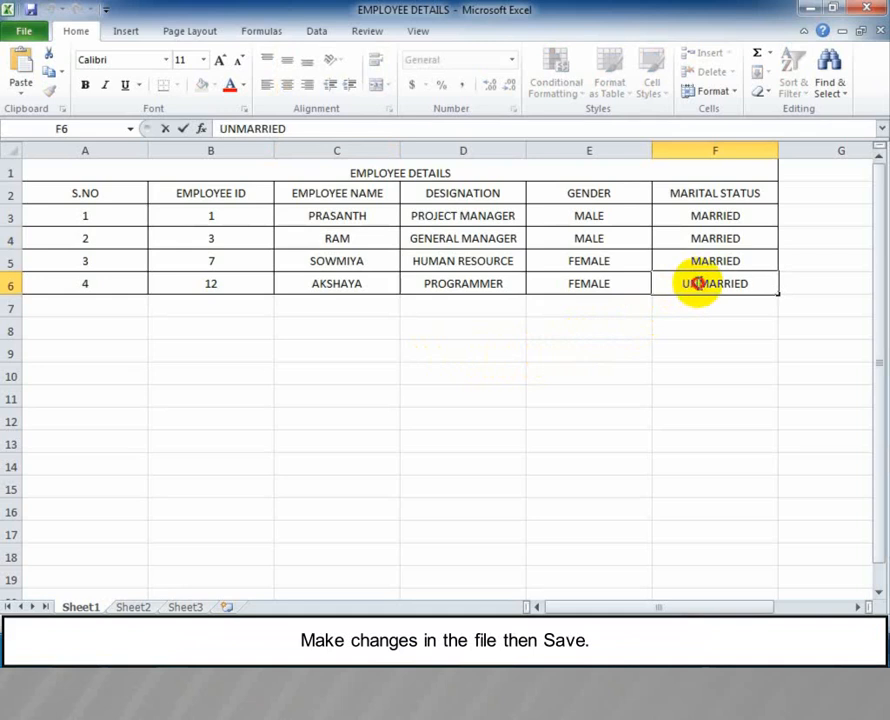
double_click(699, 284)
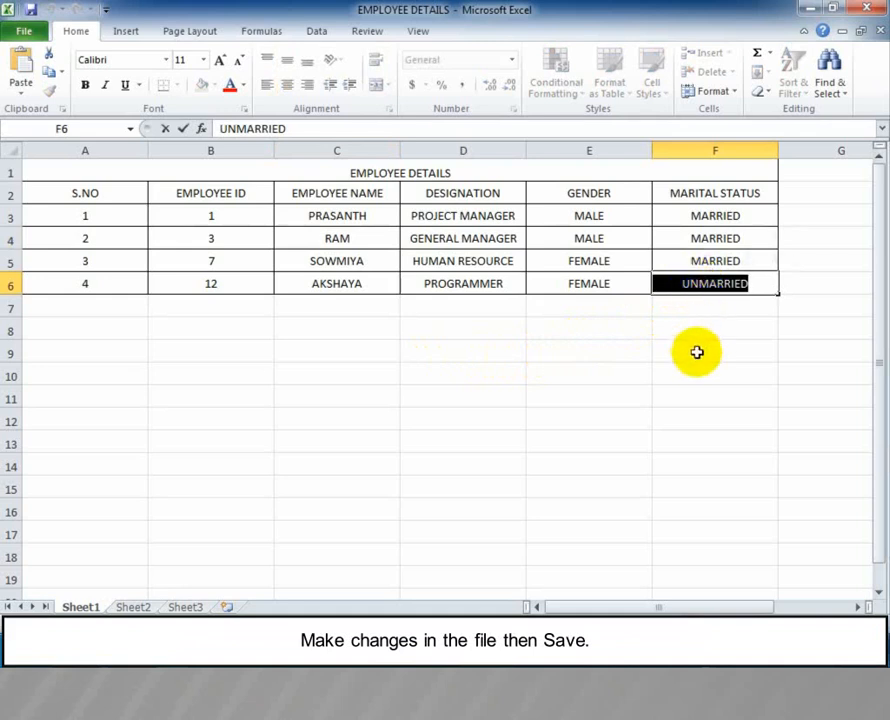
type("M")
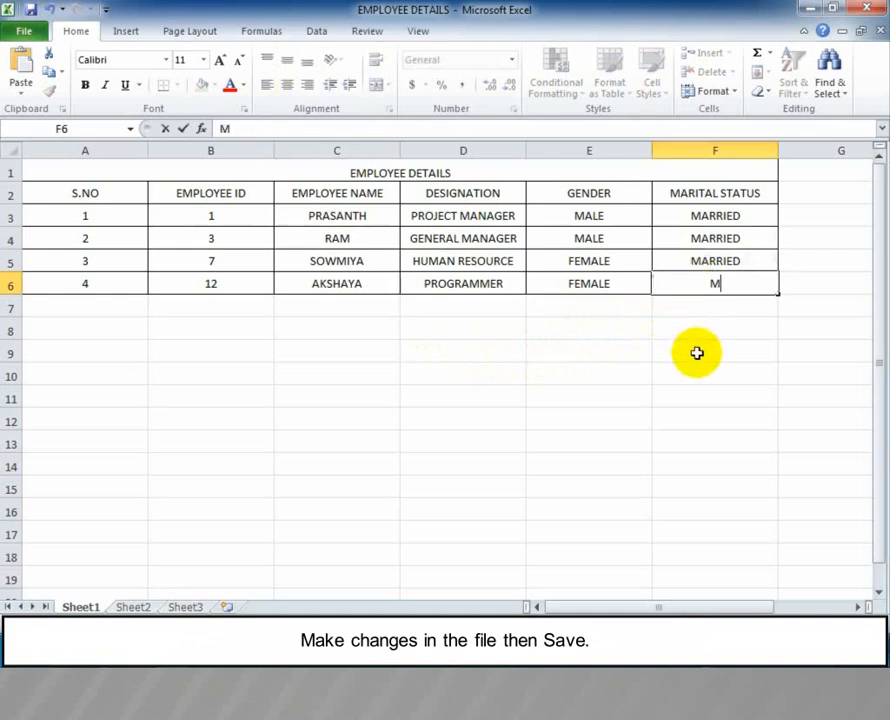
type("ARRIED")
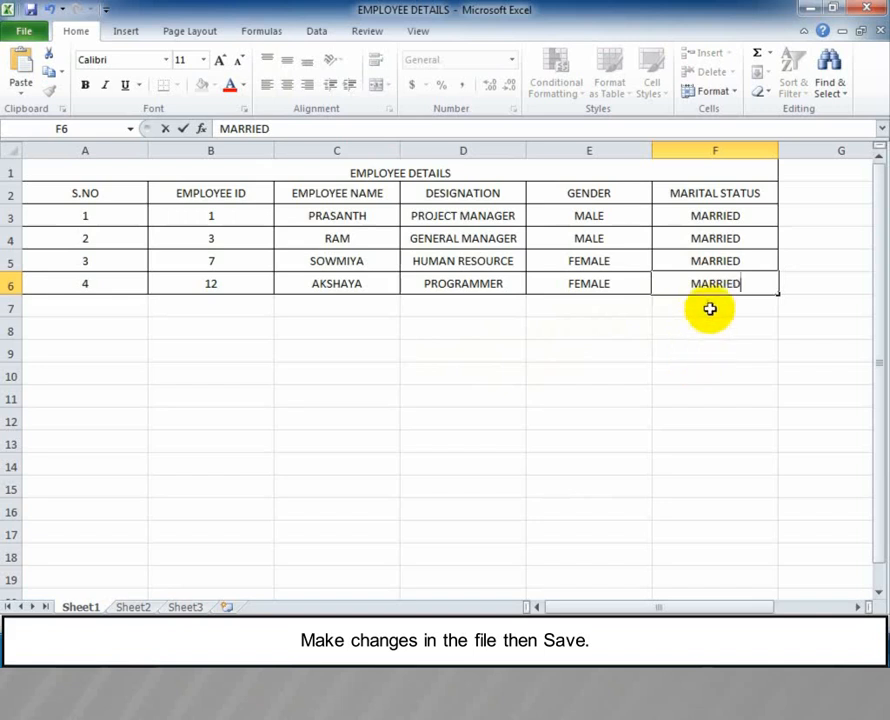
left_click(710, 309)
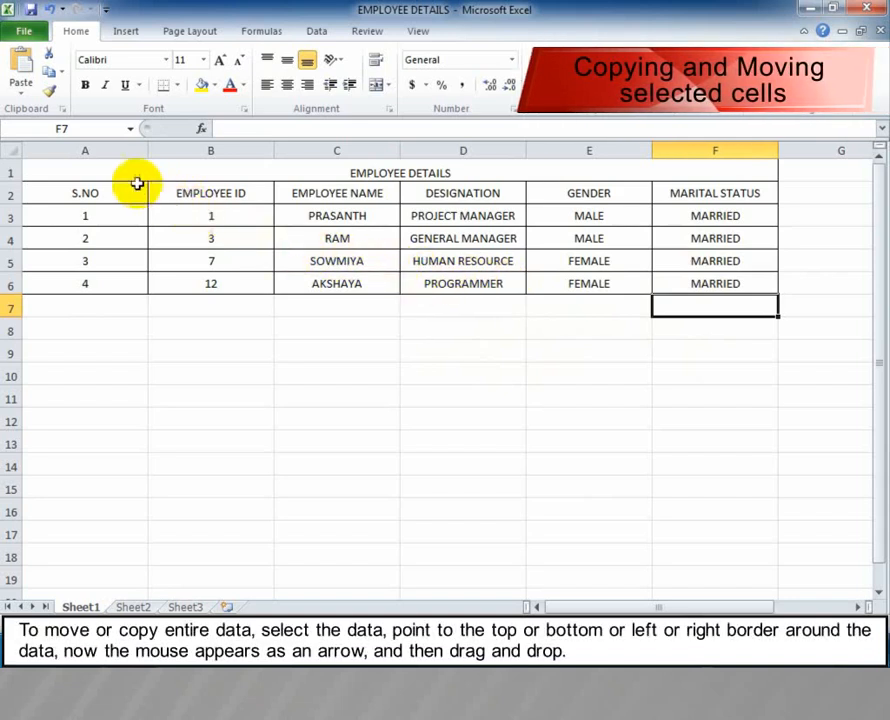
Step: Move the entire employee details table so that its upper-left cell is at B10
left_click_drag(88, 168, 799, 476)
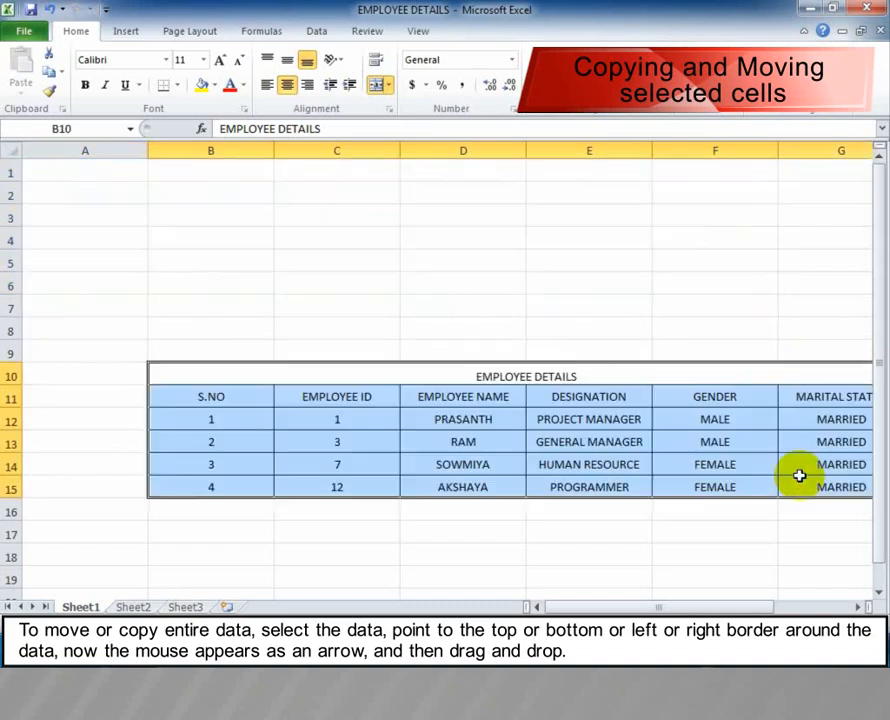
left_click_drag(600, 606, 640, 607)
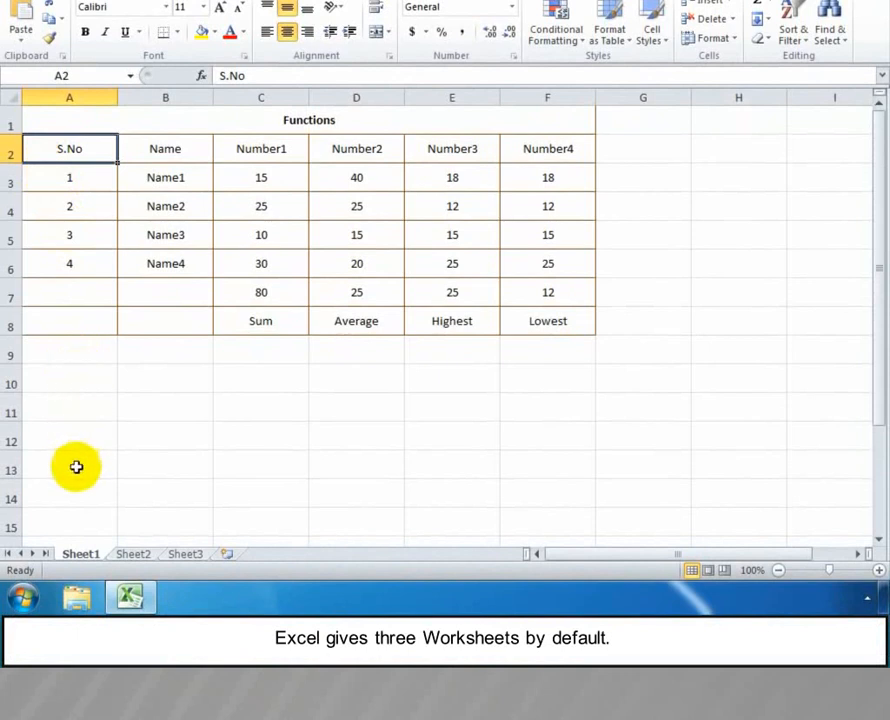
Step: View Sheet2 and Sheet3, and insert a new worksheet from Sheet3 using the Worksheet type
left_click(135, 554)
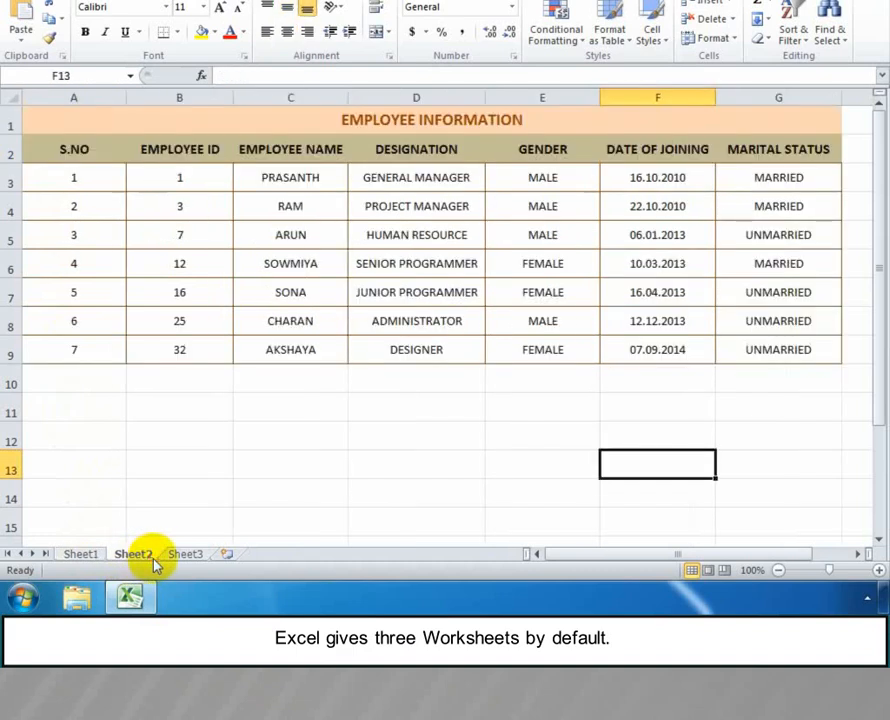
left_click(186, 554)
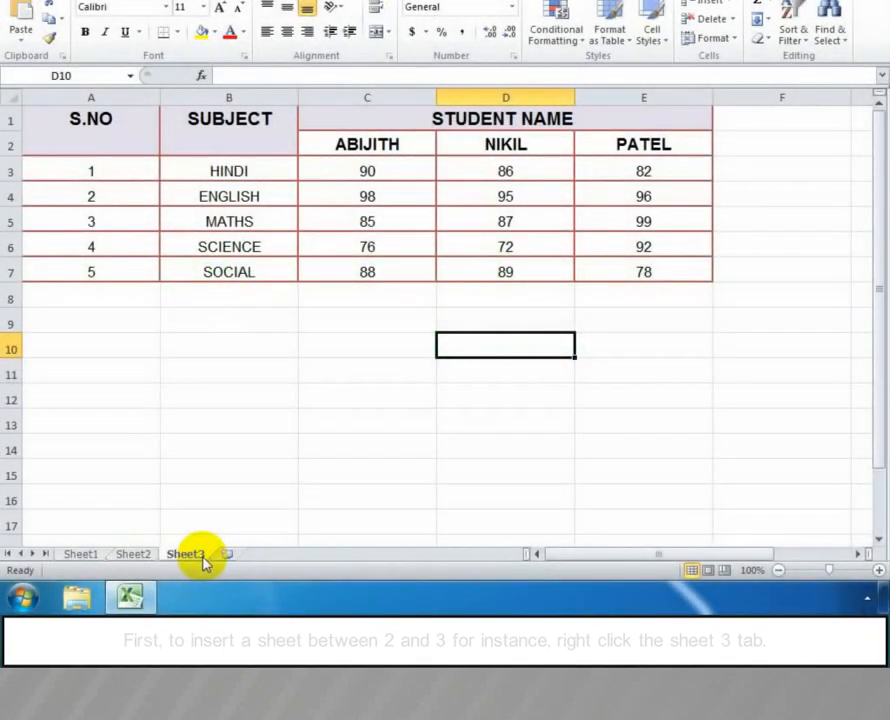
right_click(188, 560)
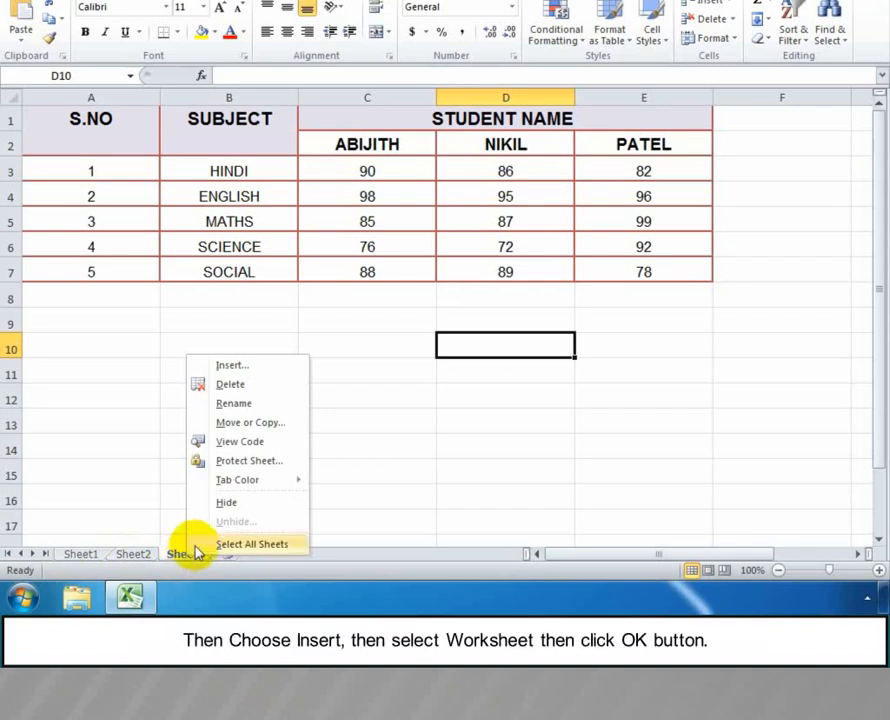
left_click(274, 369)
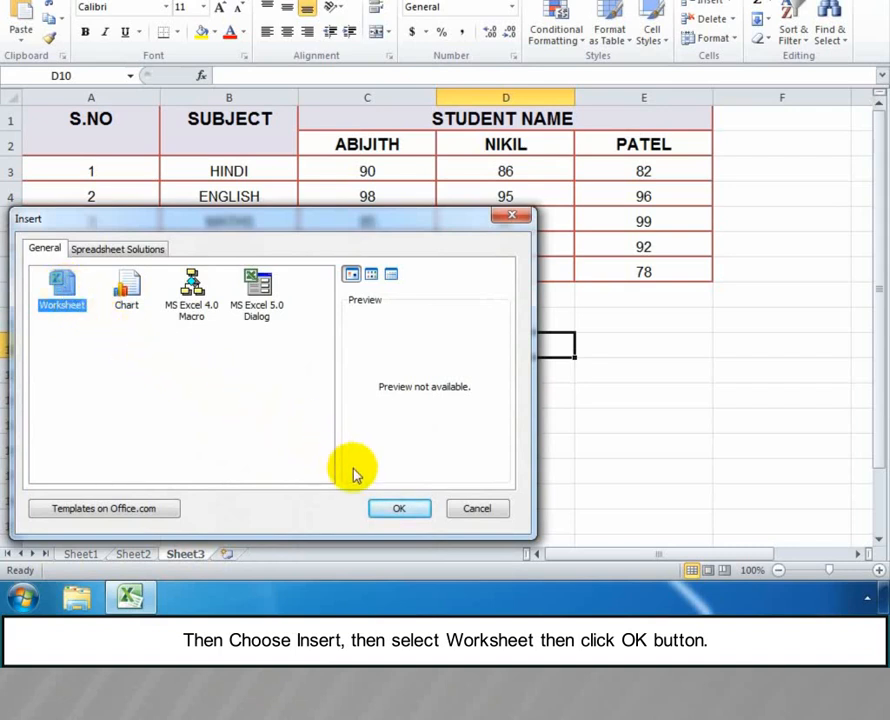
left_click(397, 511)
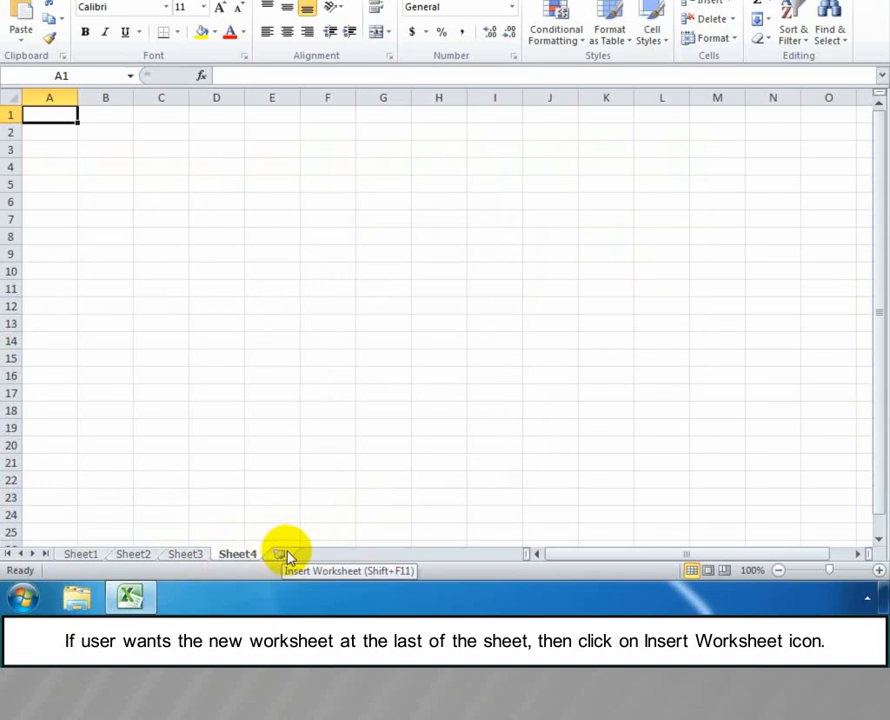
Step: Add another blank worksheet at the end of the workbook and delete it again
left_click(288, 557)
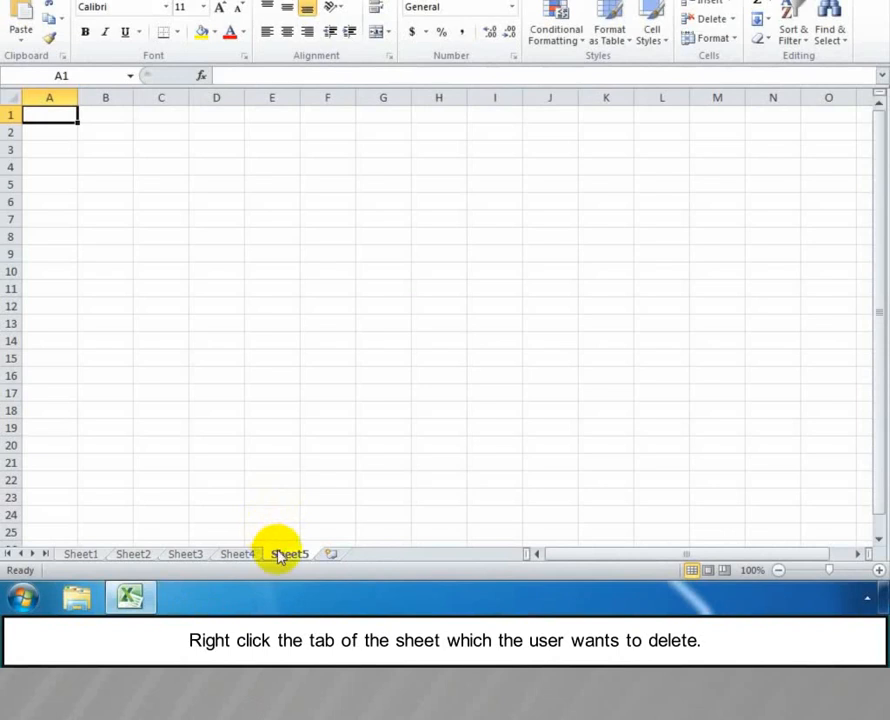
right_click(281, 559)
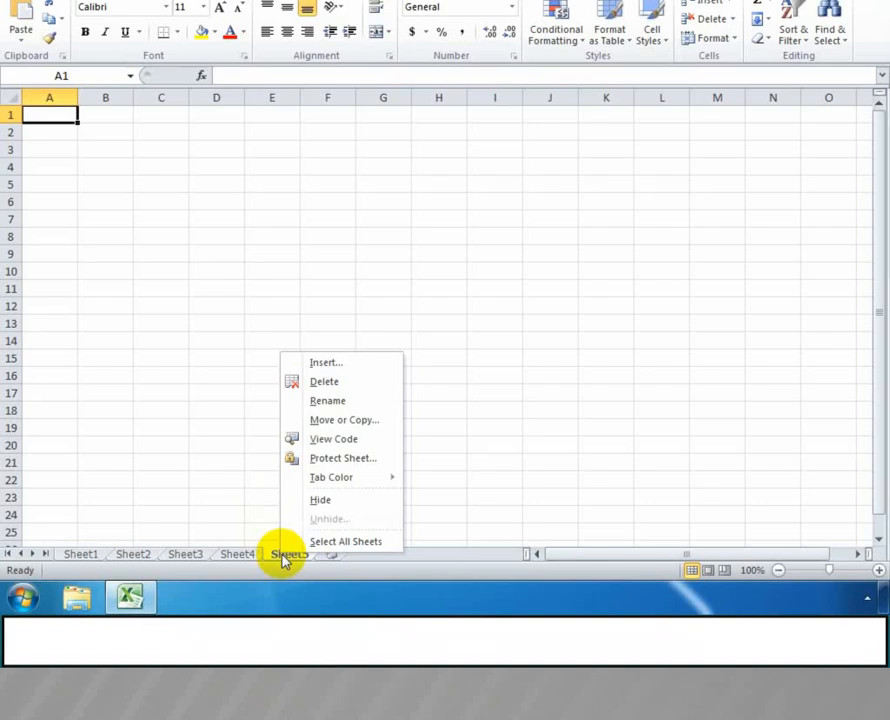
left_click(352, 381)
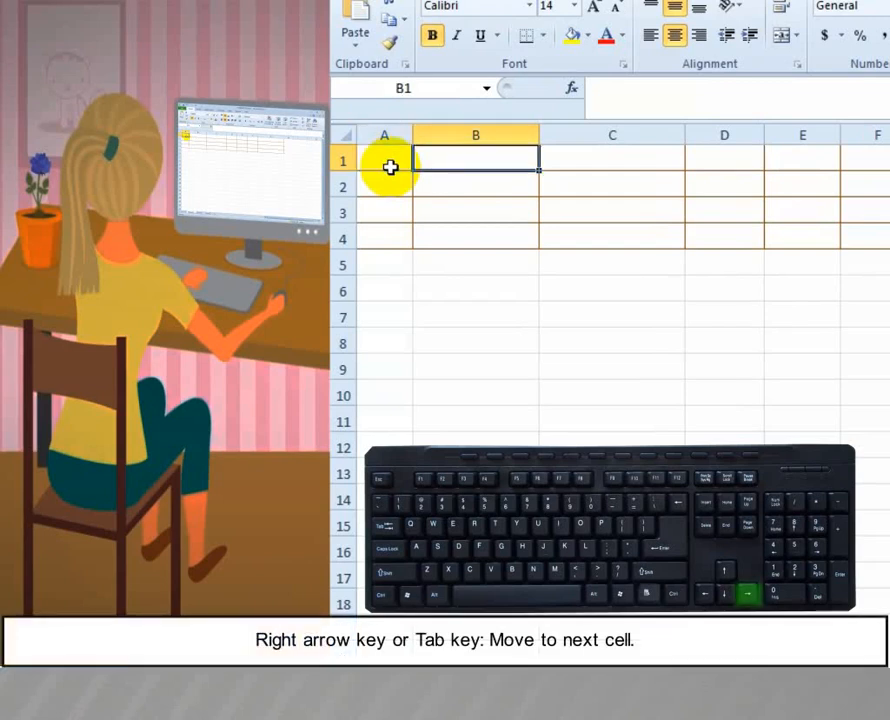
Step: Practise moving the active cell from B1 to C1, back to B1, and down one row
key("Tab")
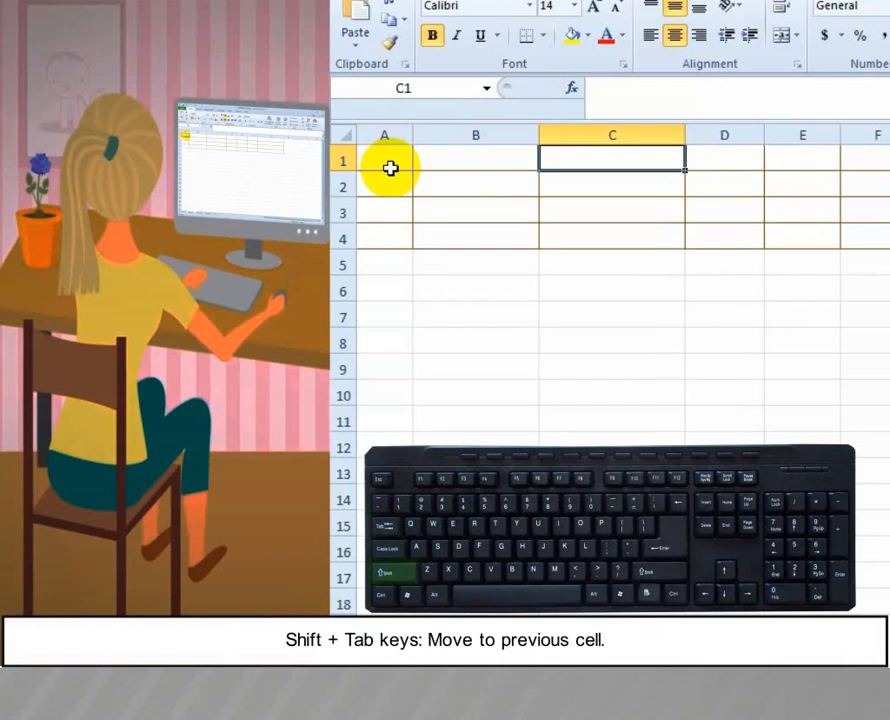
key("shift+Tab")
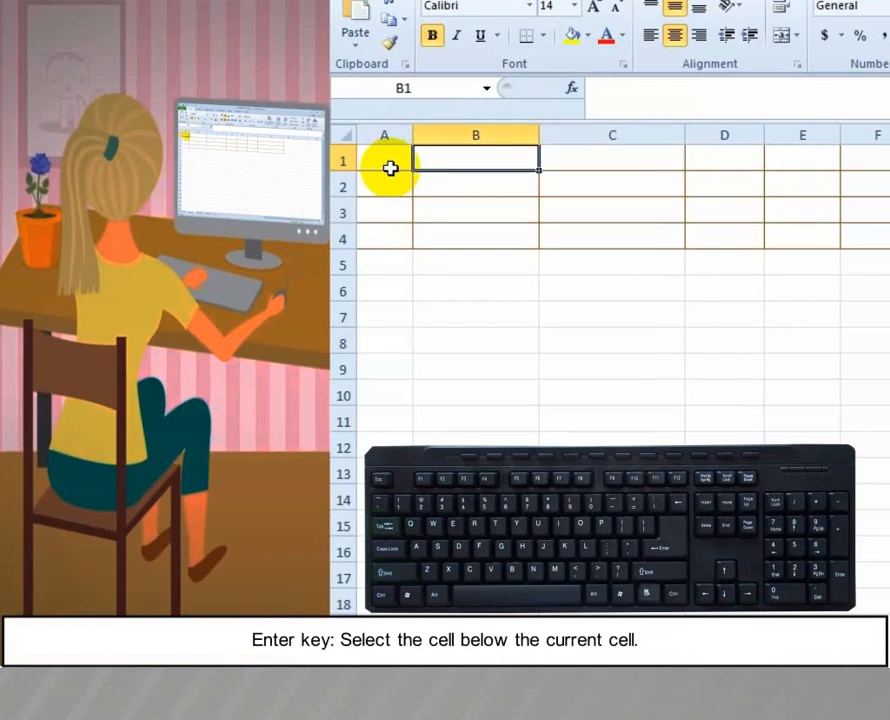
key("Return")
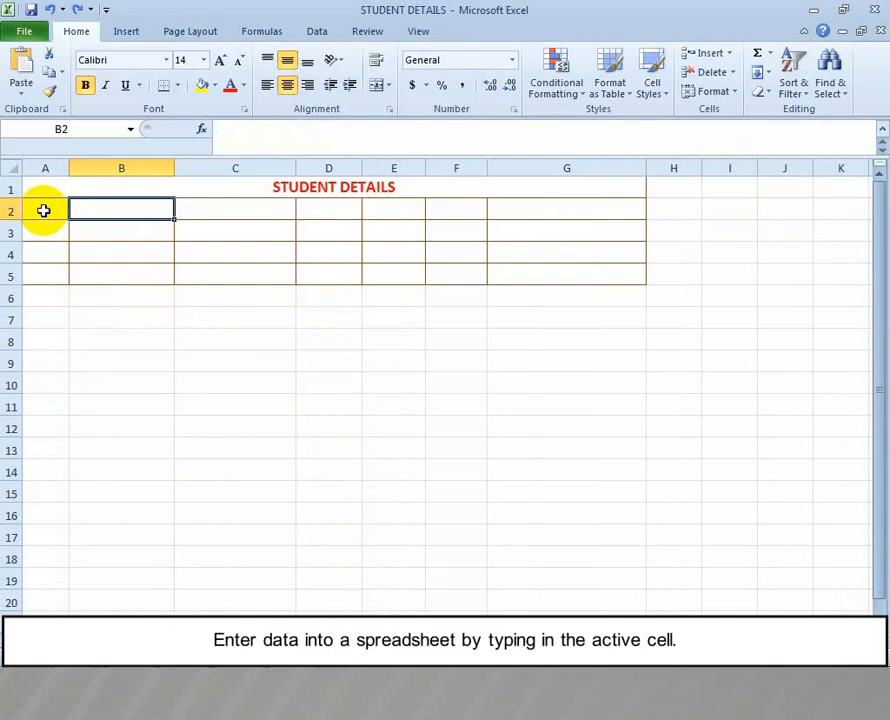
Step: Enter the column heading S.NO in cell A2 of the student details table
left_click(44, 211)
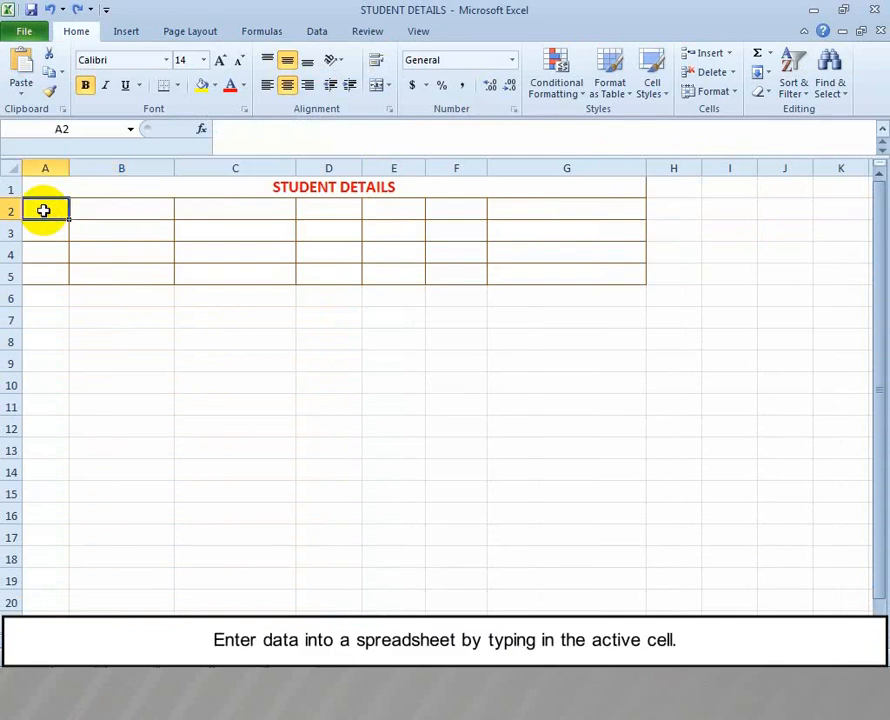
double_click(44, 211)
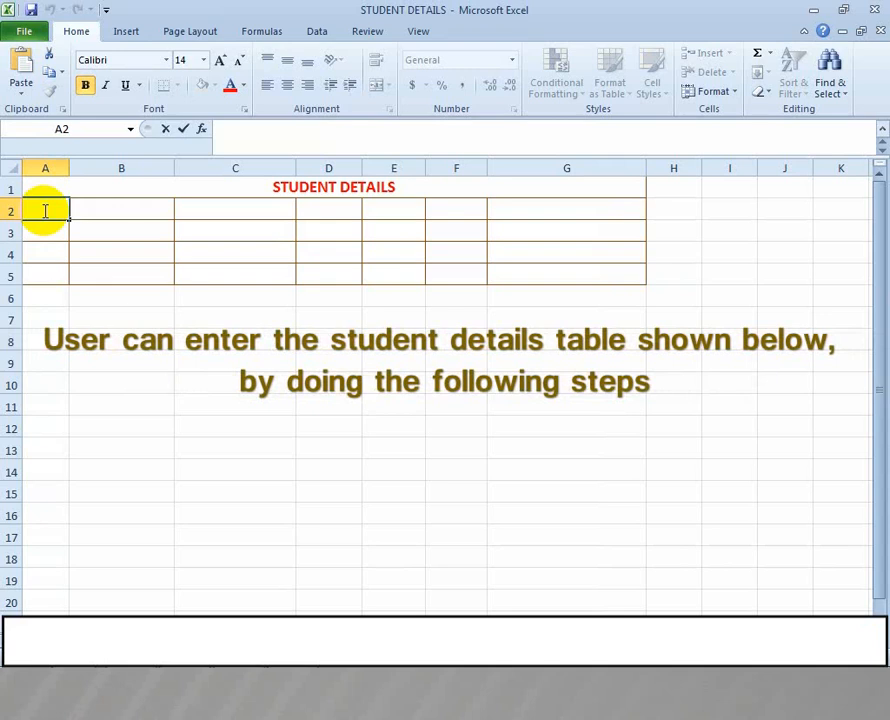
key("Escape")
double_click(52, 212)
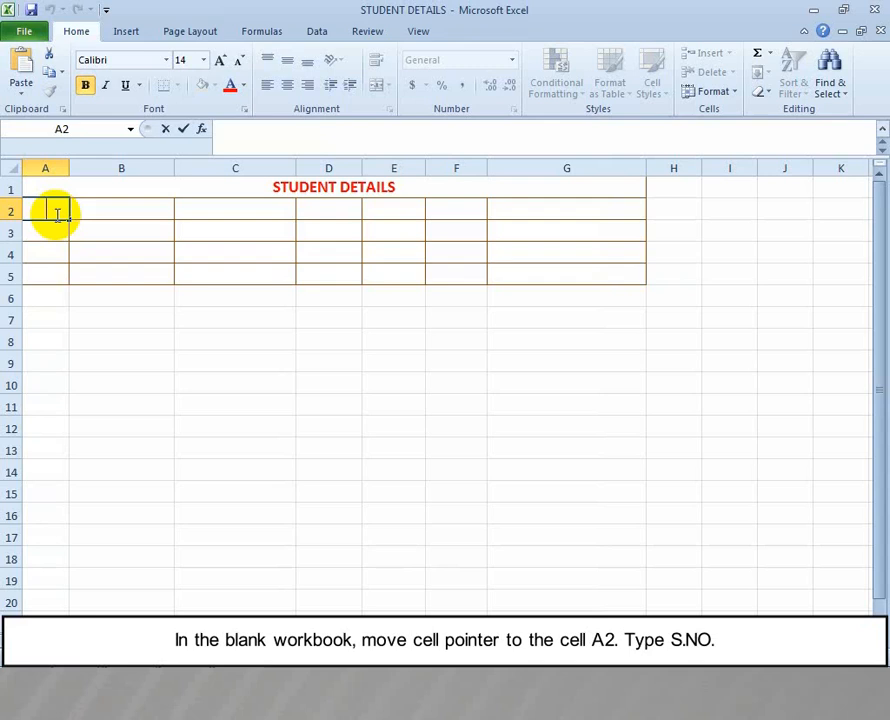
type("S.NO")
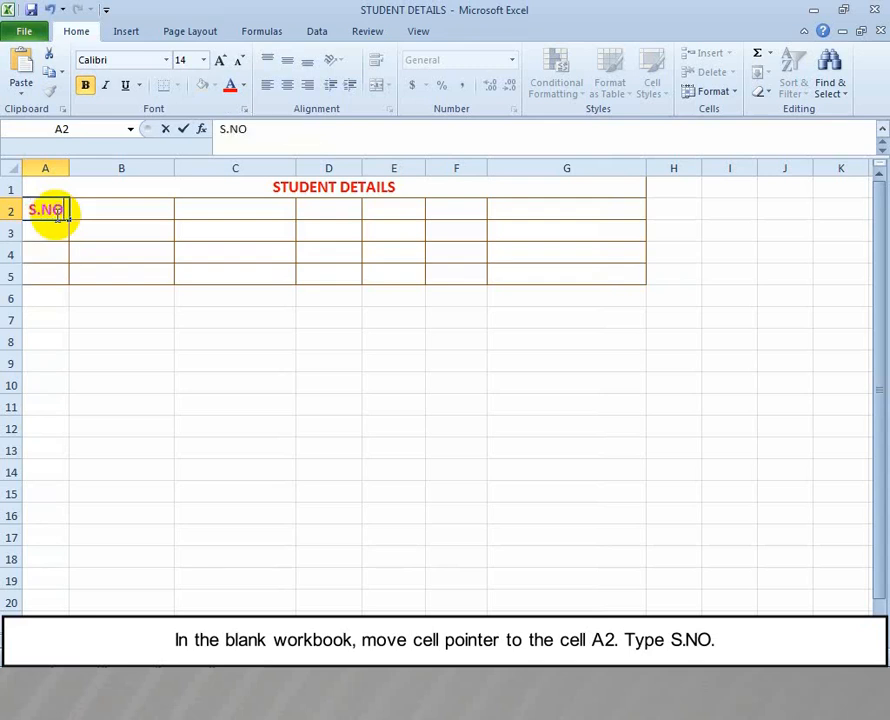
Step: Enter the column heading STUDENT NO in cell B2
key("Right")
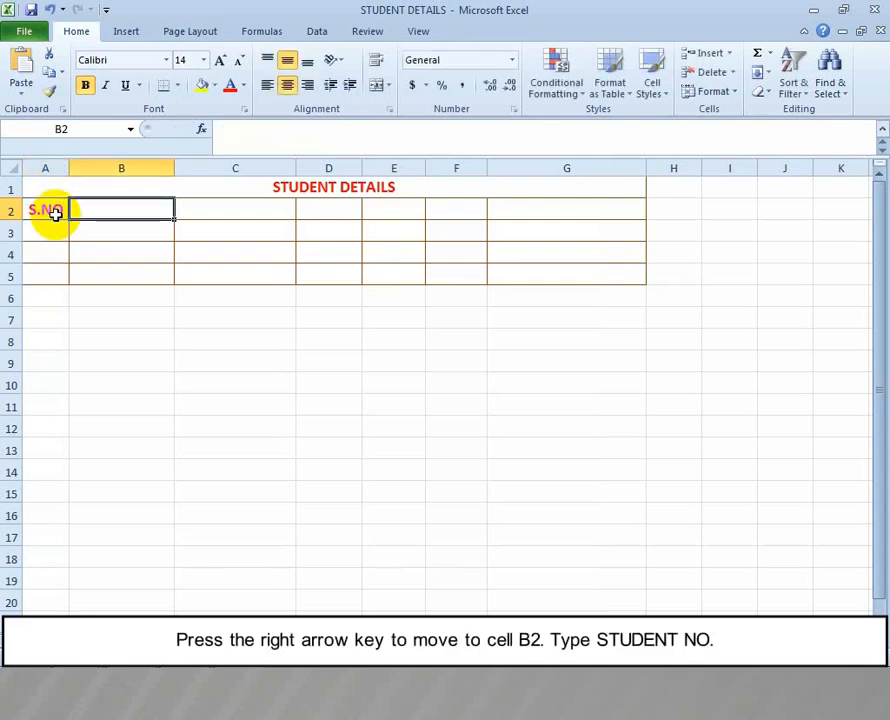
type("ST")
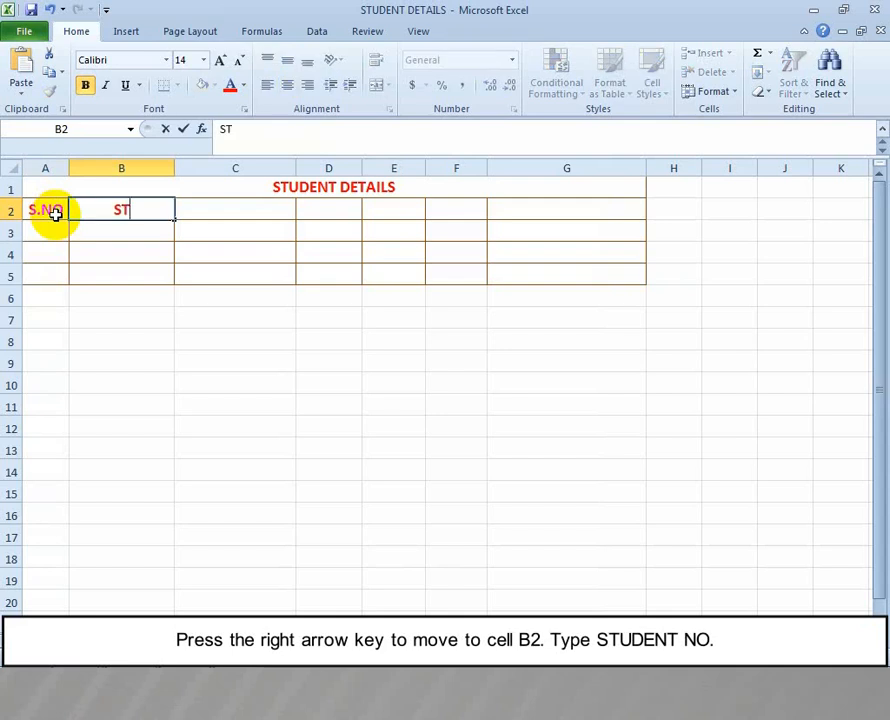
type("UDENT")
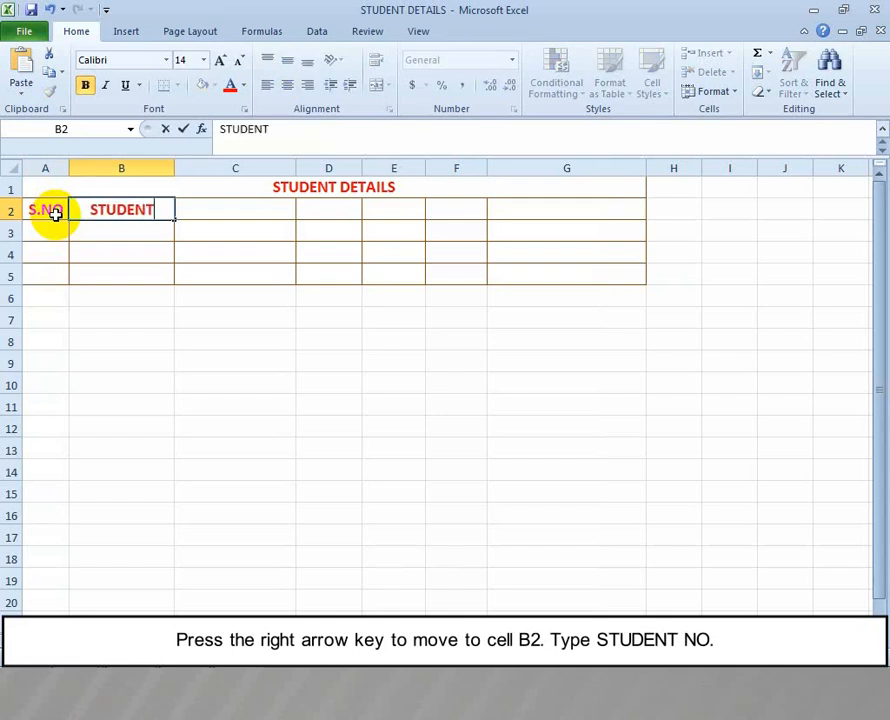
type(" NO")
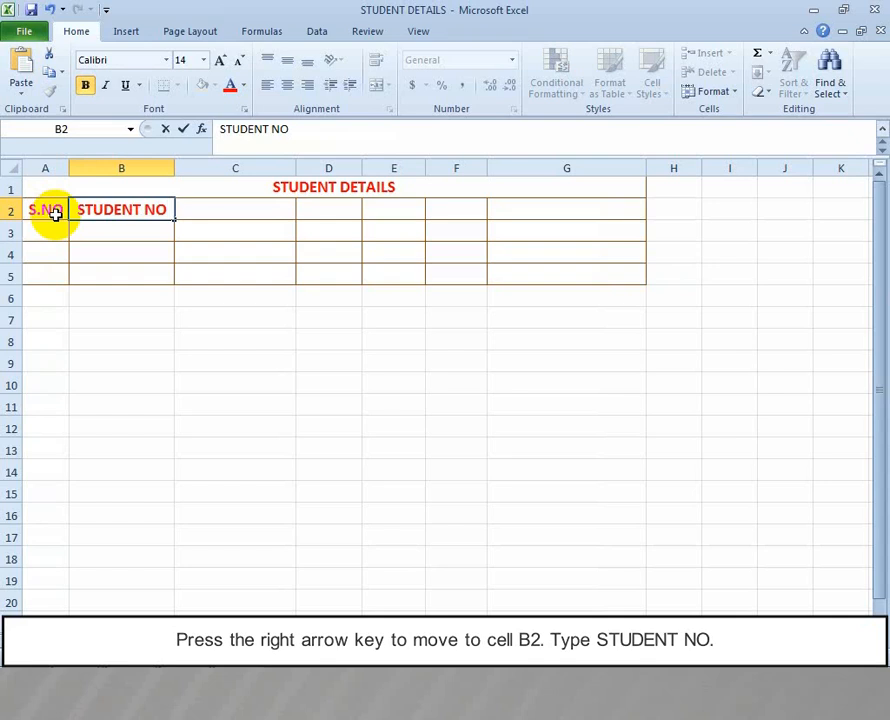
Step: Enter the column heading STUDENT NAME in cell C2 of the student details table
key("Right")
type("S")
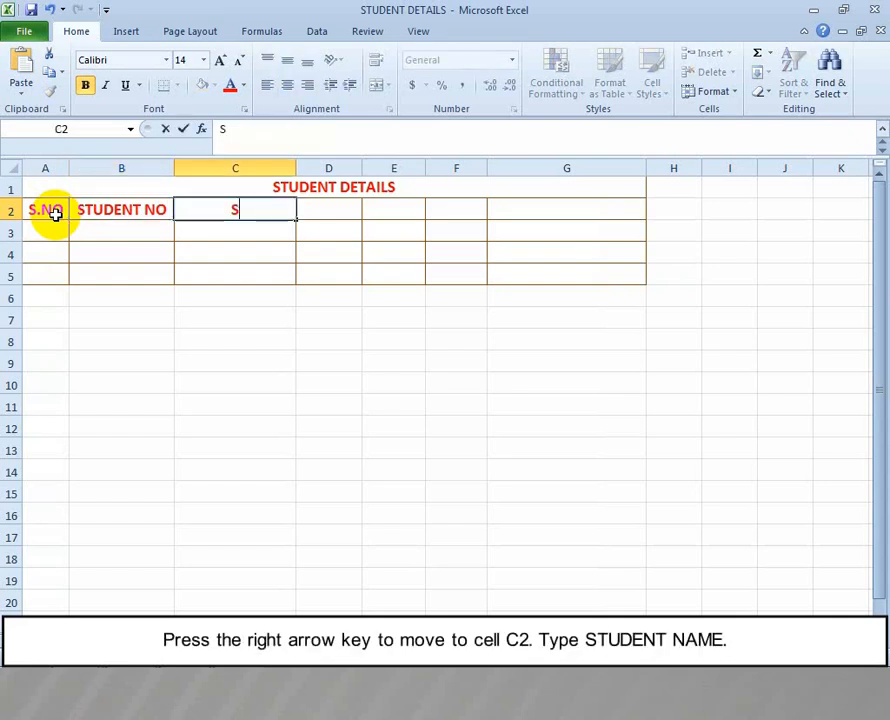
type("TUDEN")
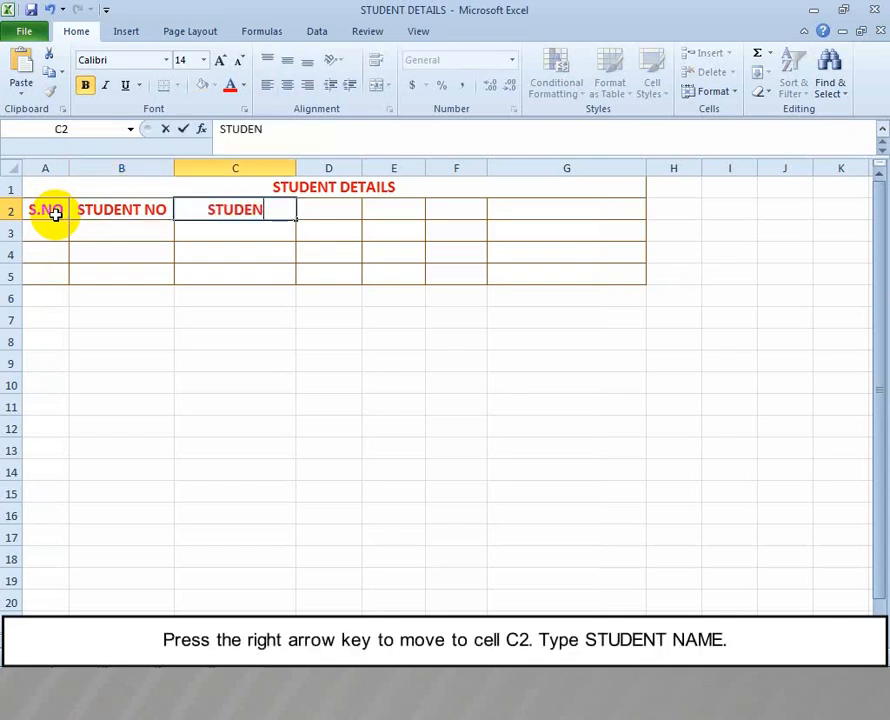
type("T NAME")
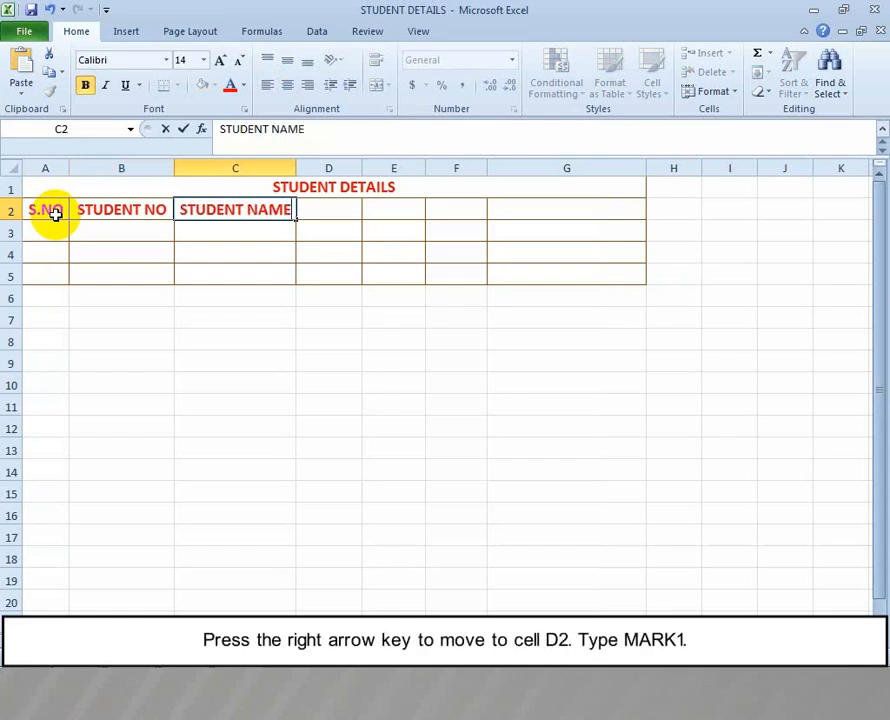
Step: Enter the column headings MARK 1, MARK 2 and MARK 3 in cells D2, E2 and F2
key("Right")
type("MARK")
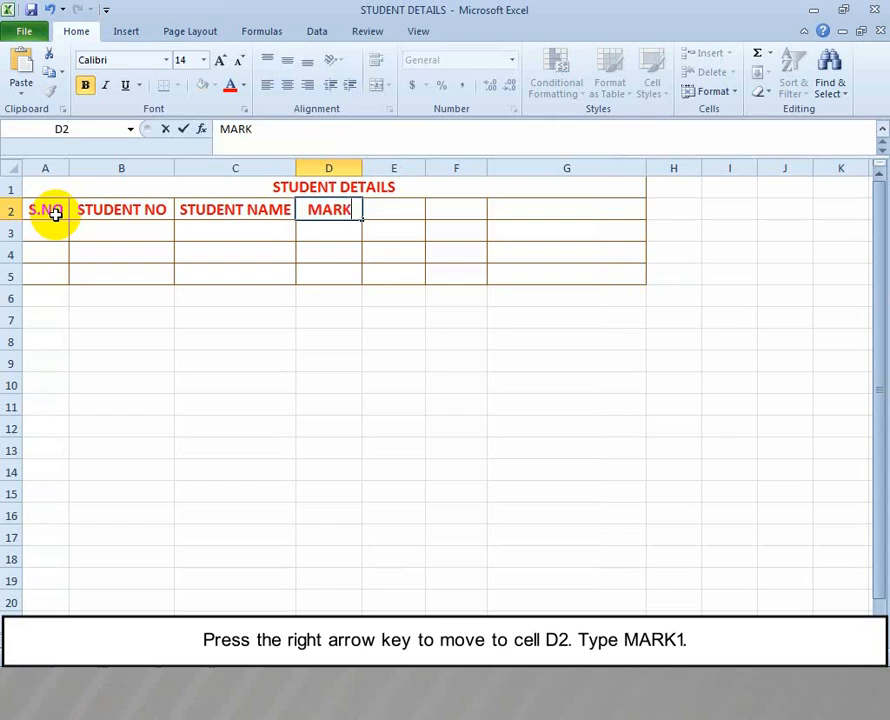
type(" 1")
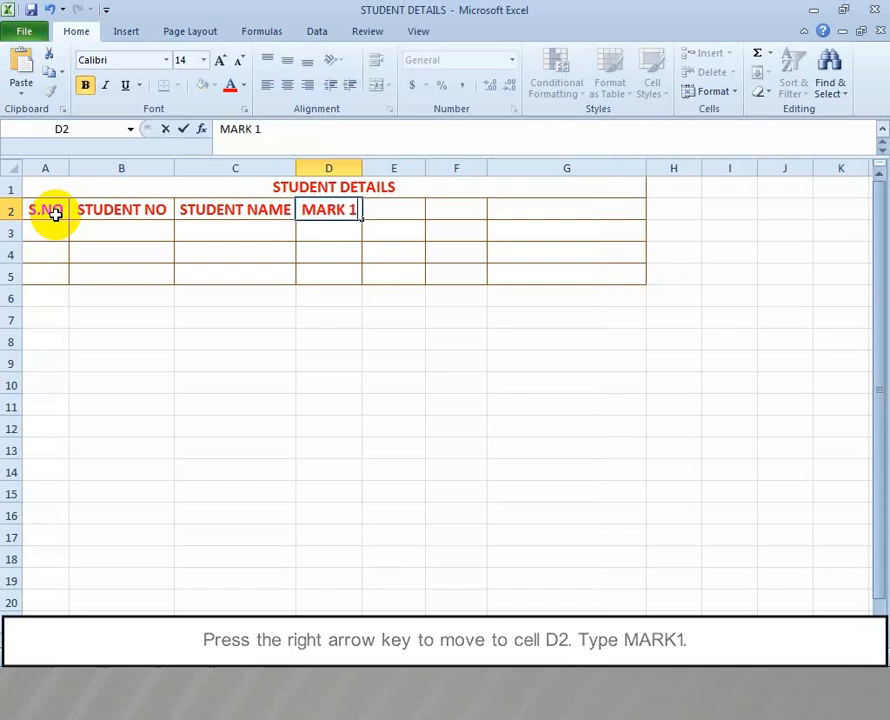
key("Right")
type("MARK")
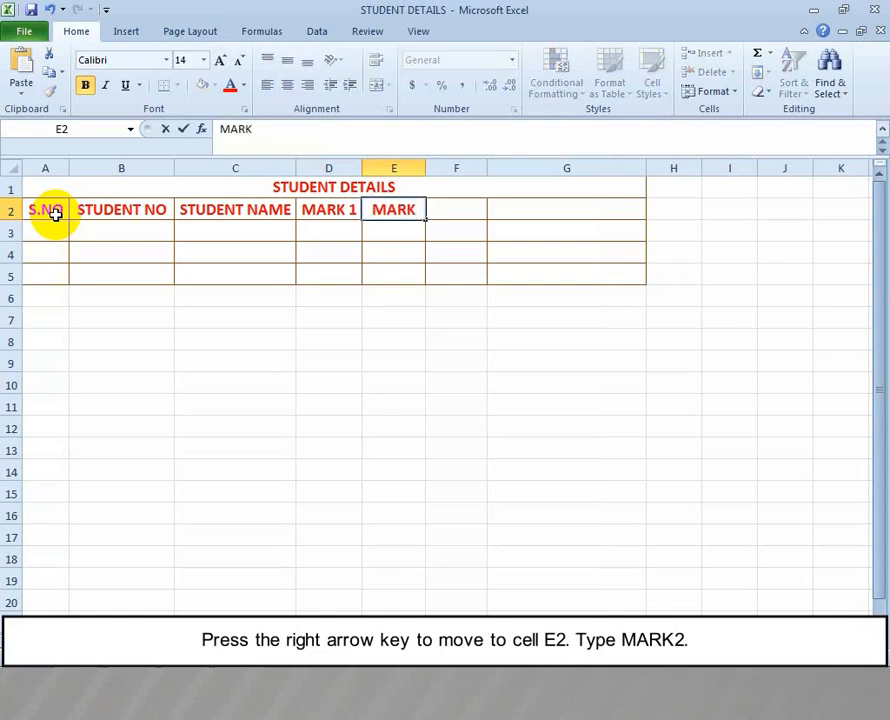
type(" 2")
key("Right")
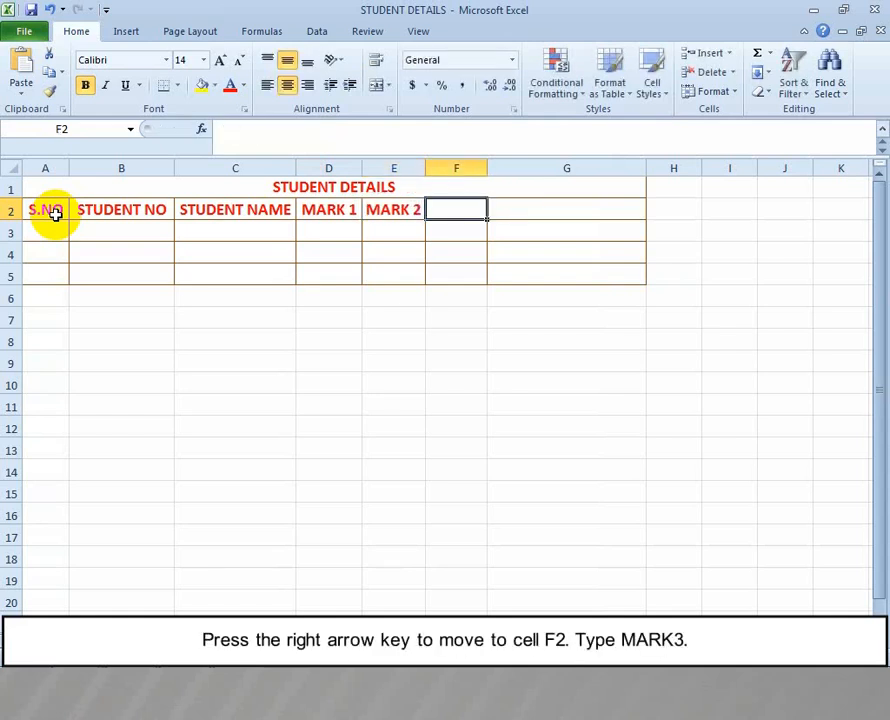
type("MAR")
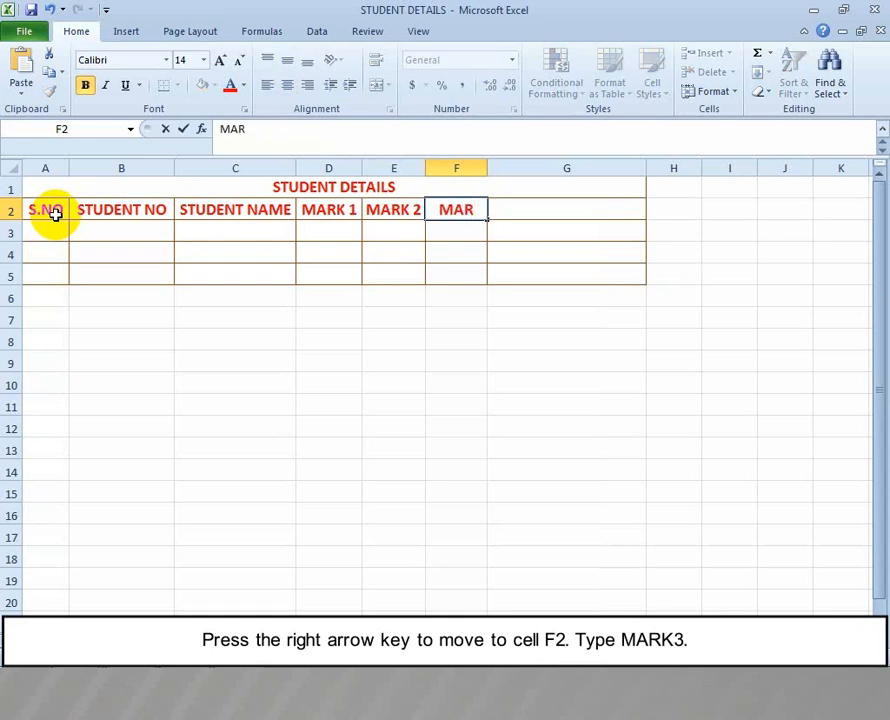
type("K 3")
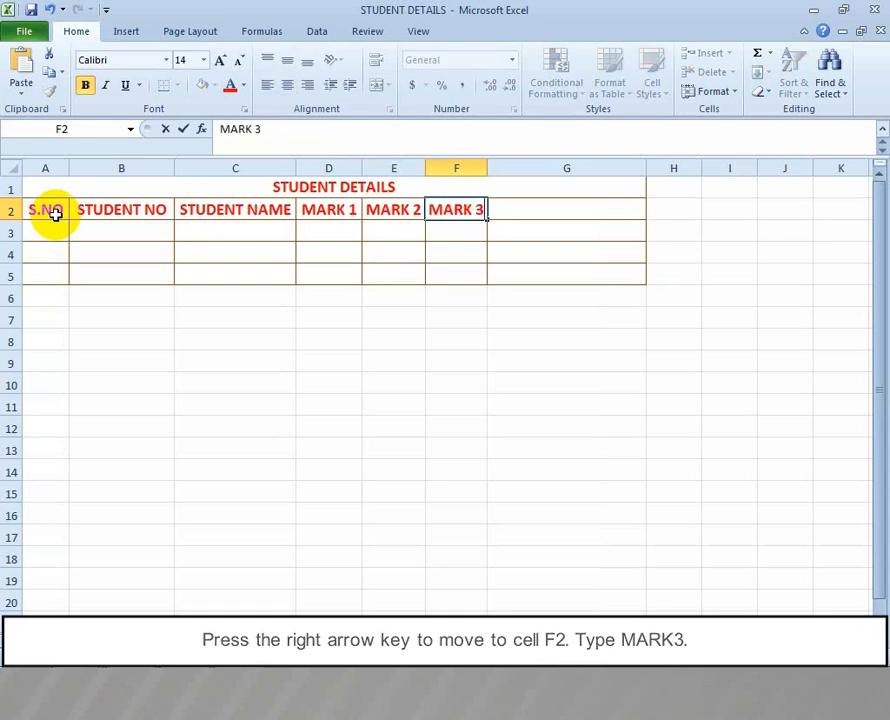
Step: Enter the column heading TOTAL in cell G2
key("Right")
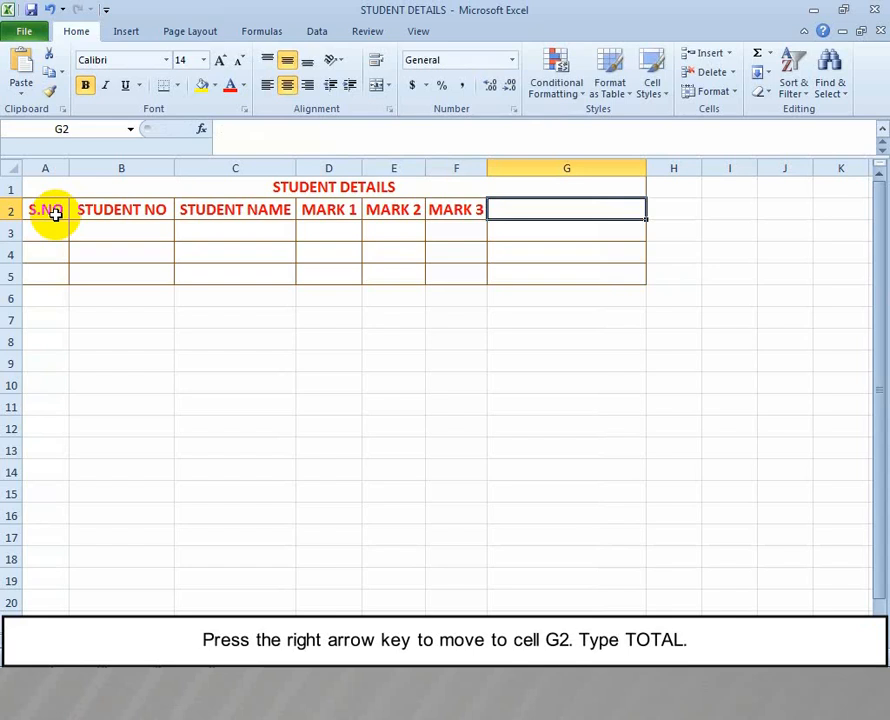
type("TOT")
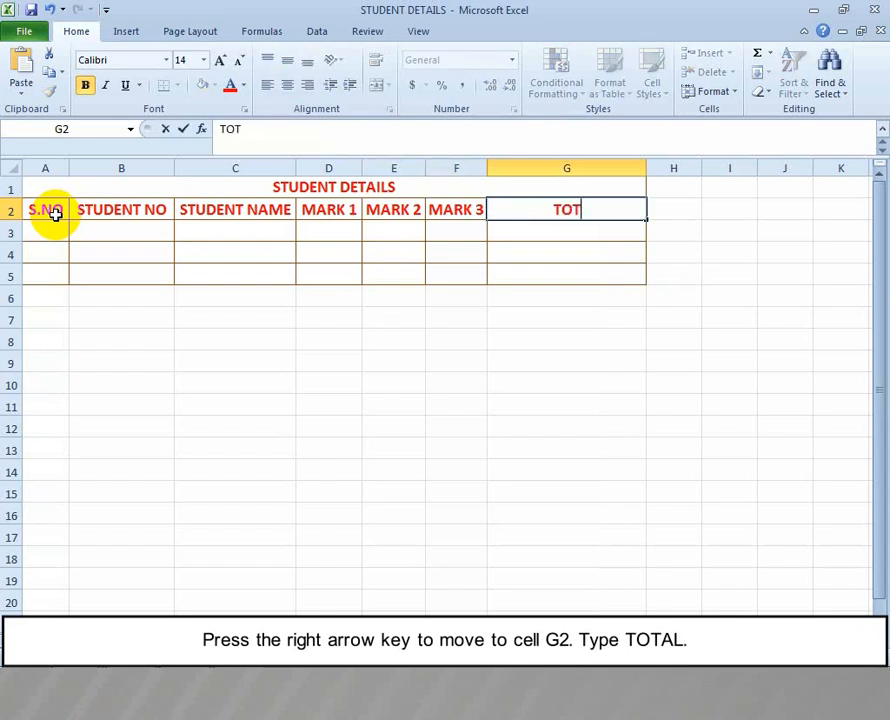
type("AL")
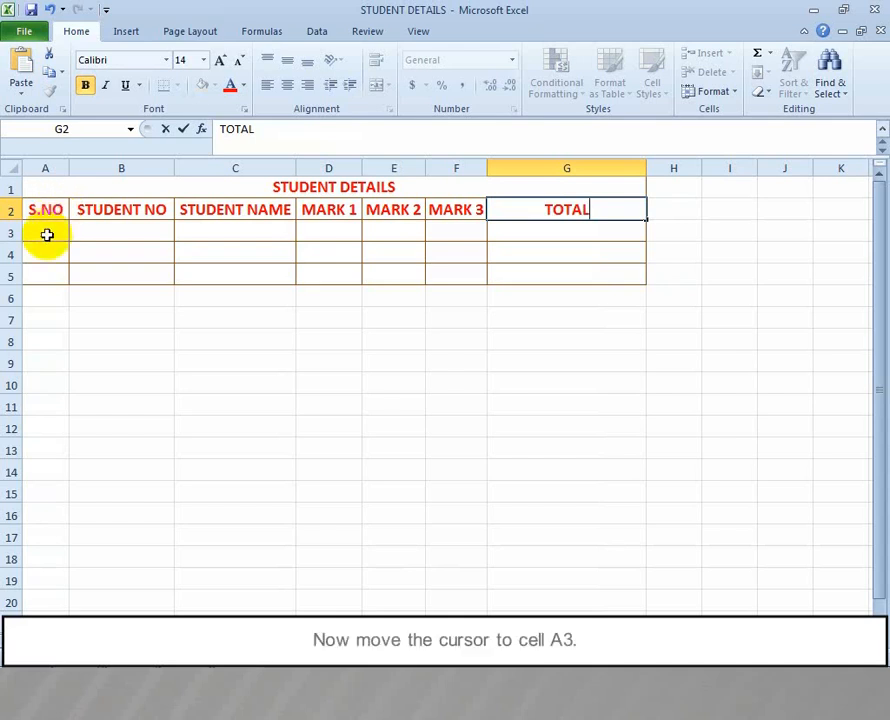
Step: Fill A3 to C3 with serial number 1, the first student's number and the student's name
left_click(47, 235)
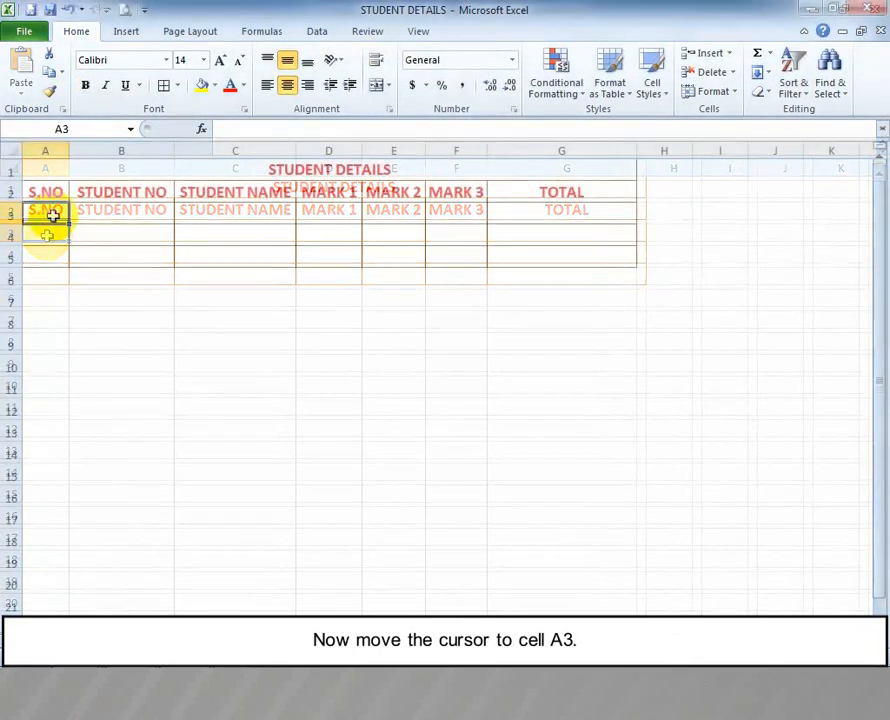
type("1")
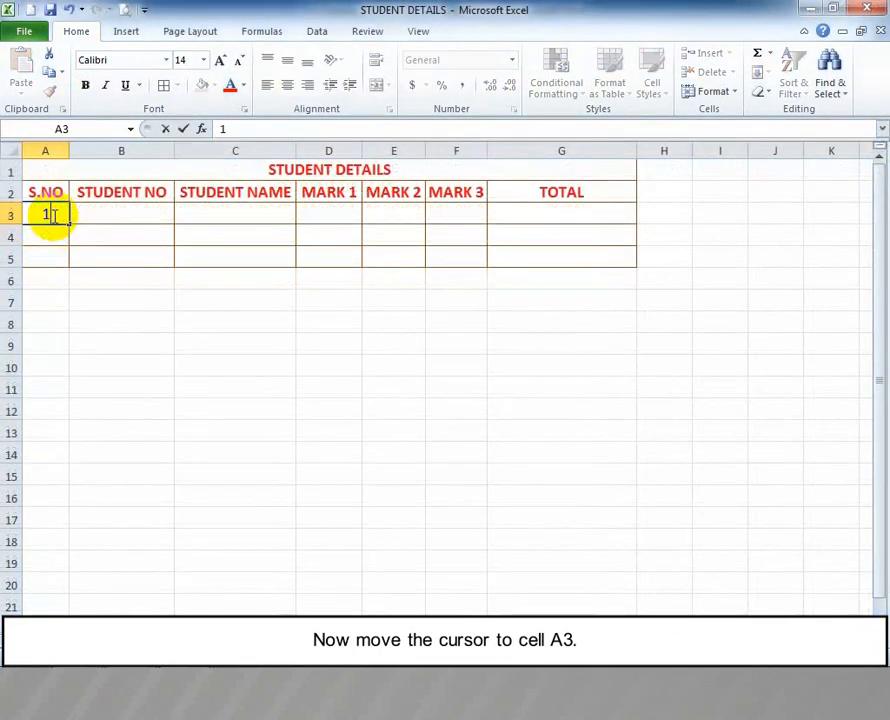
key("Tab")
type("1001")
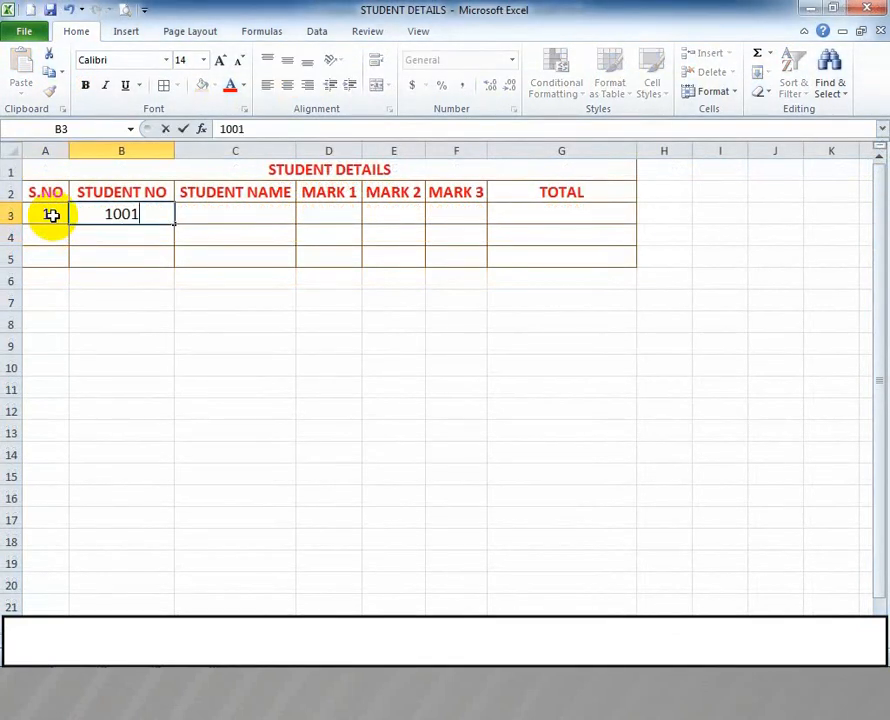
key("Tab")
type("AJAY")
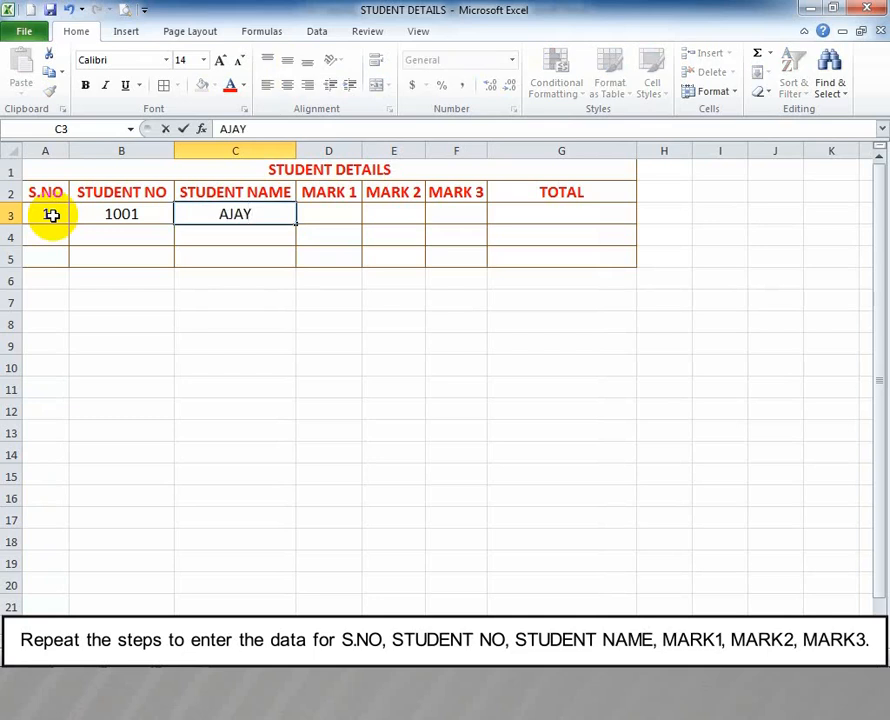
Step: Enter the first student's marks 76, 92 and 78 in cells D3, E3 and F3
key("Tab")
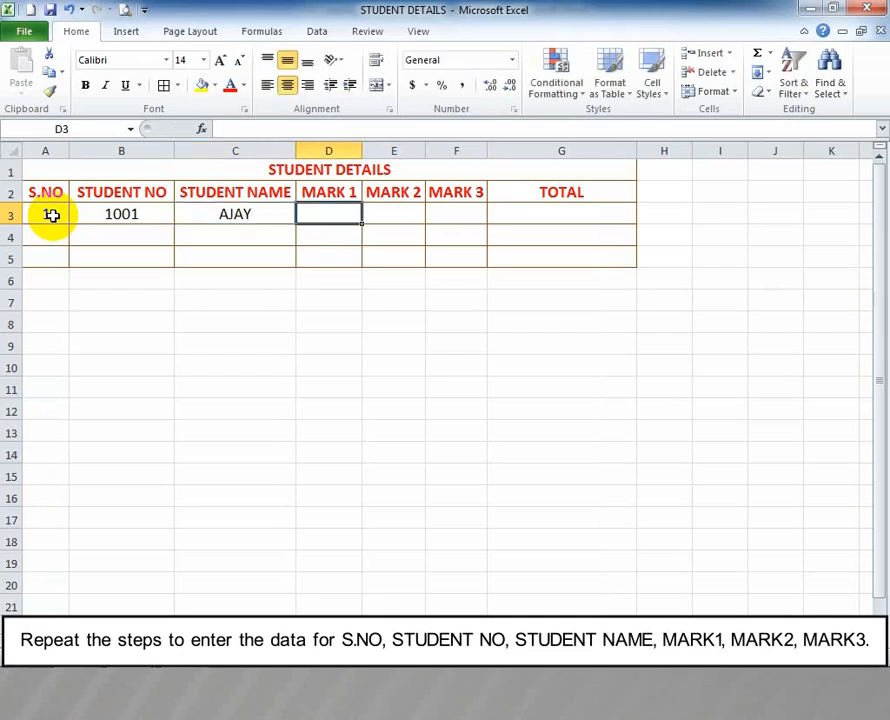
type("76")
key("Tab")
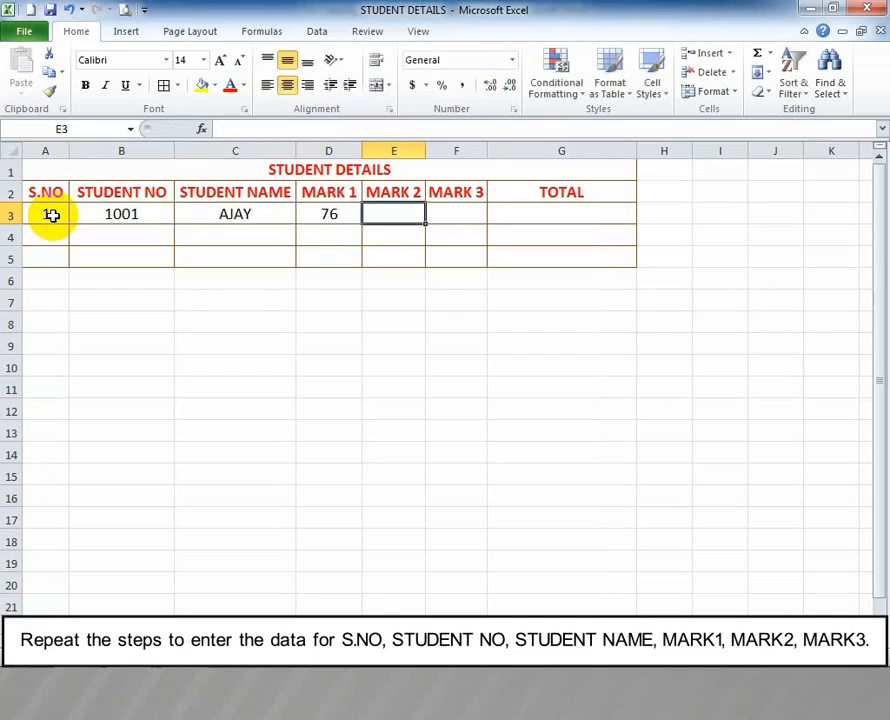
type("92")
key("Tab")
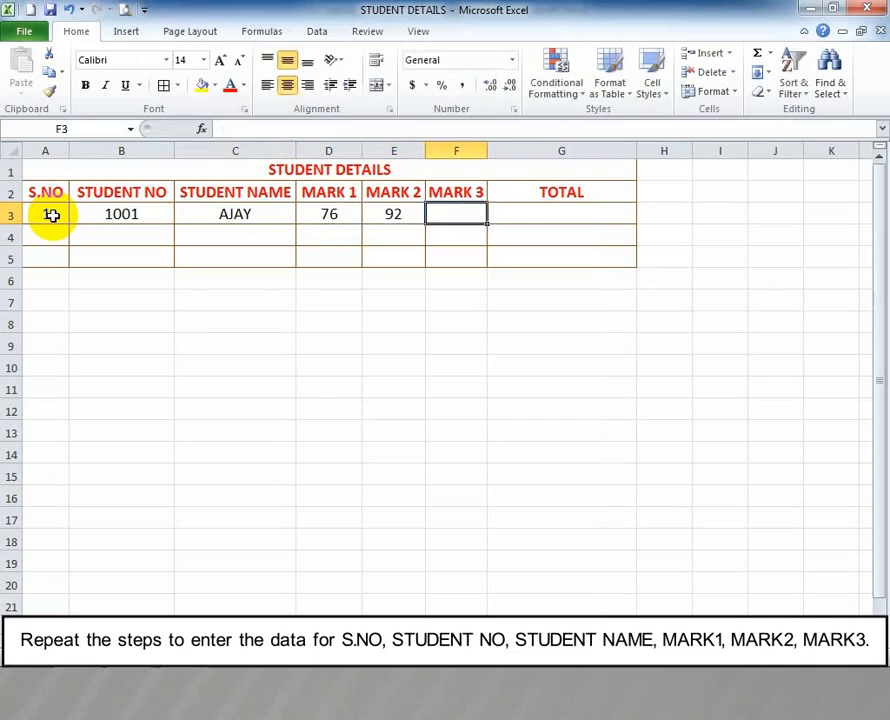
type("78")
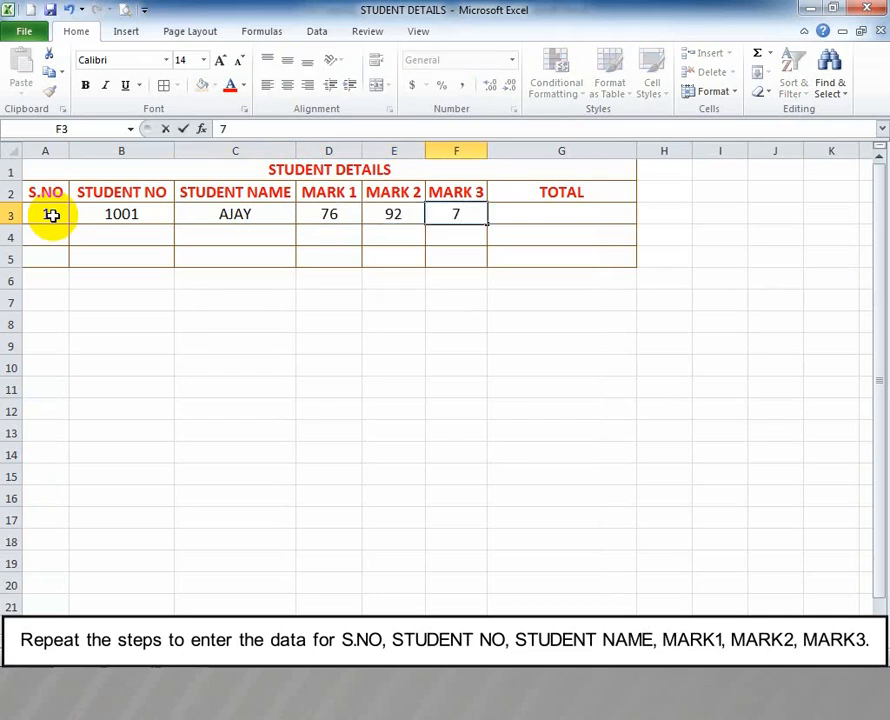
key("Return")
Step: Fill A4 to C4 with serial number 2, the second student's number and the student's name
key("Left")
key("Left")
key("Left")
key("Left")
key("Left")
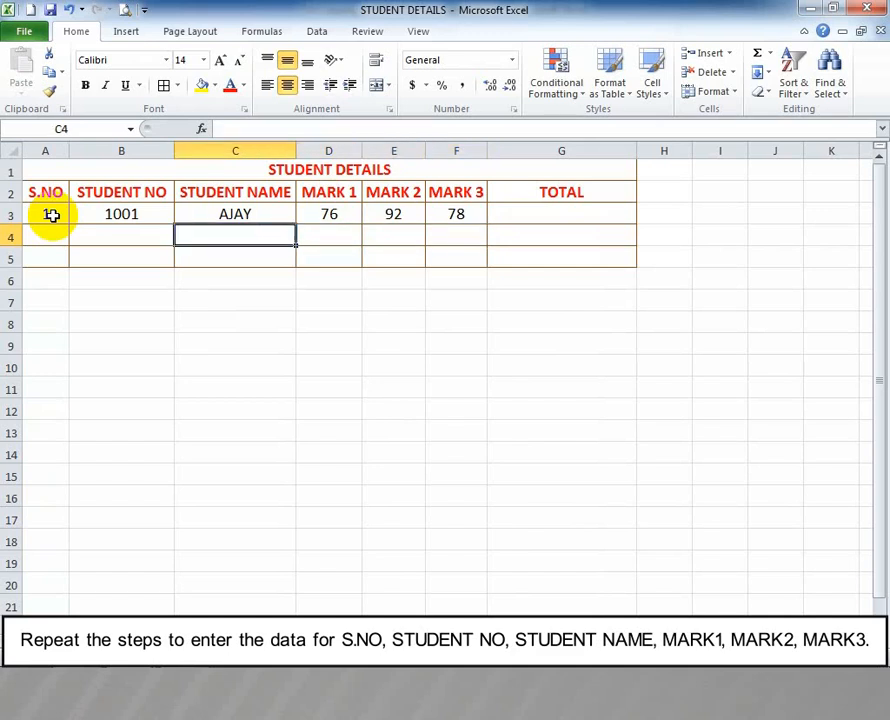
type("2")
key("Tab")
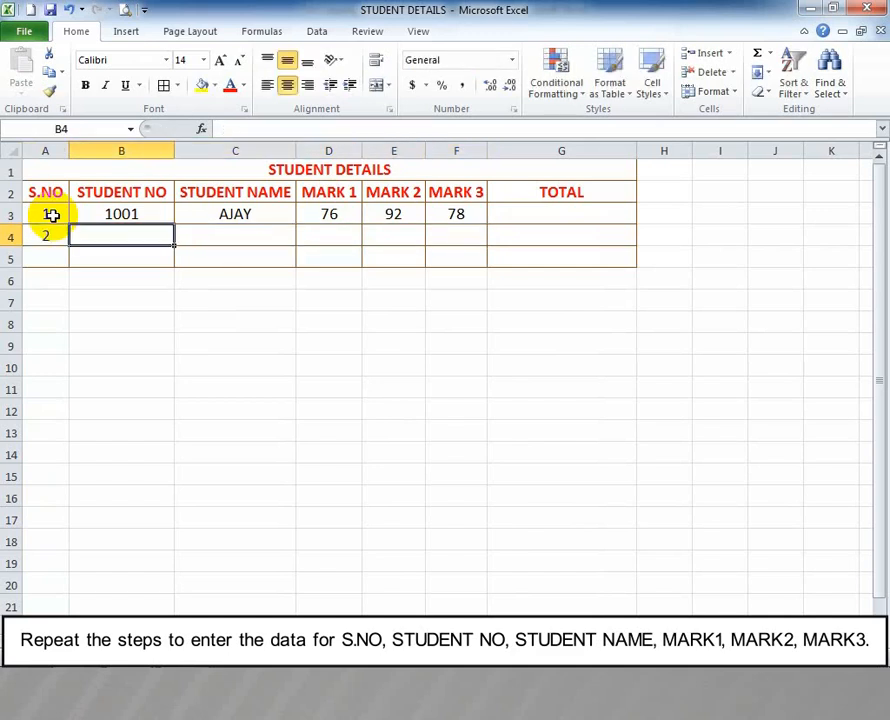
type("1002")
key("Tab")
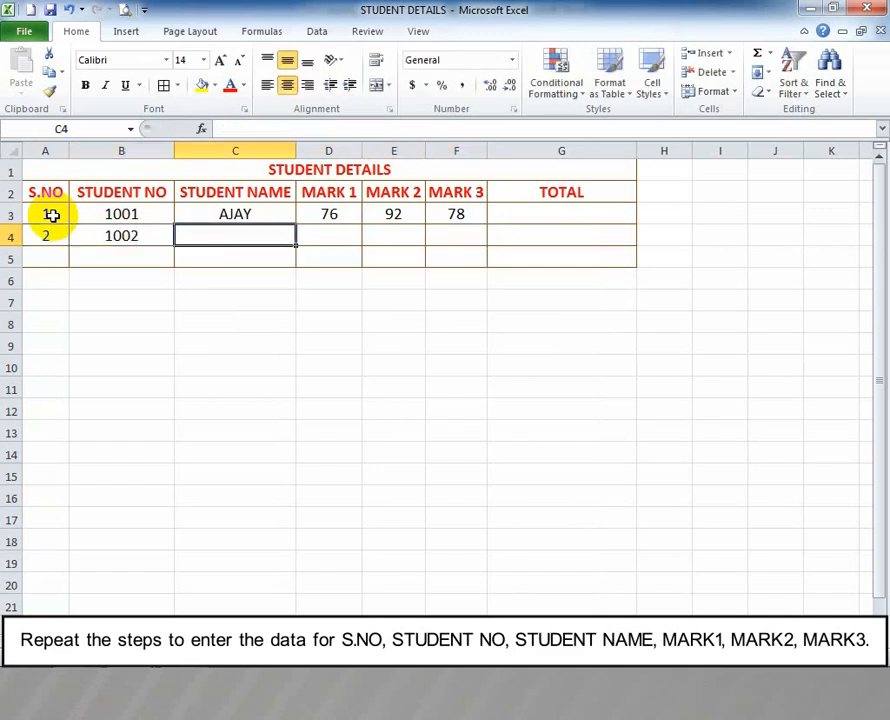
type("BHADH")
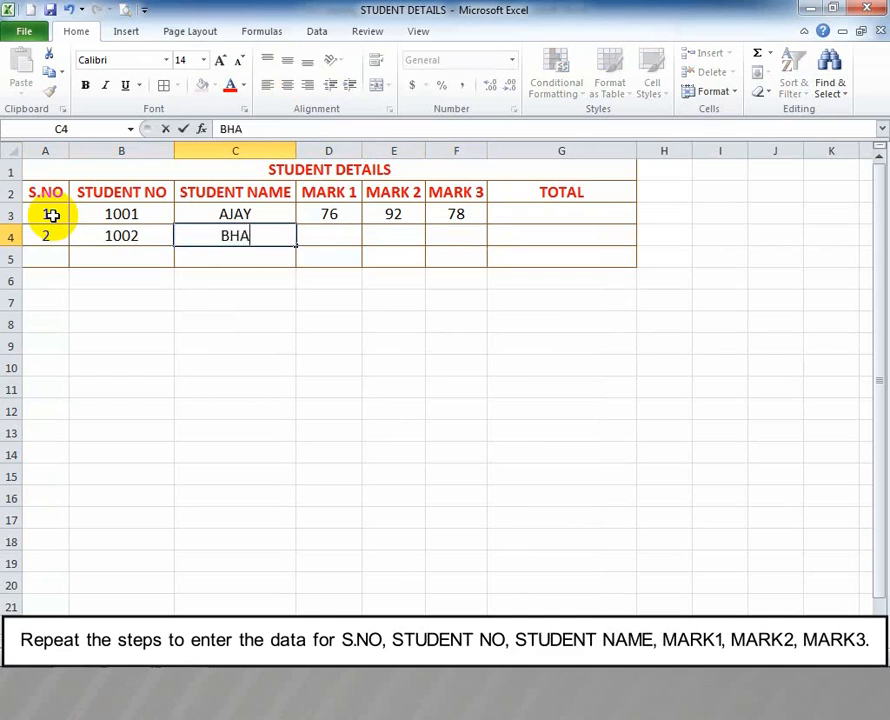
key("BackSpace")
key("BackSpace")
type("GHAT")
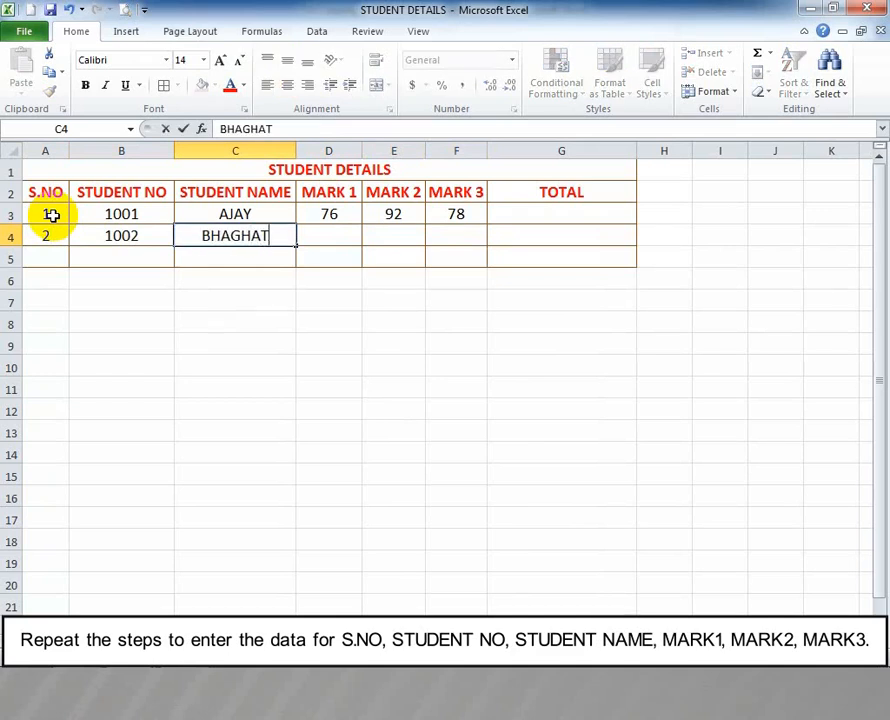
Step: Enter the second student's marks 82, 94 and 86 in cells D4, E4 and F4
key("Tab")
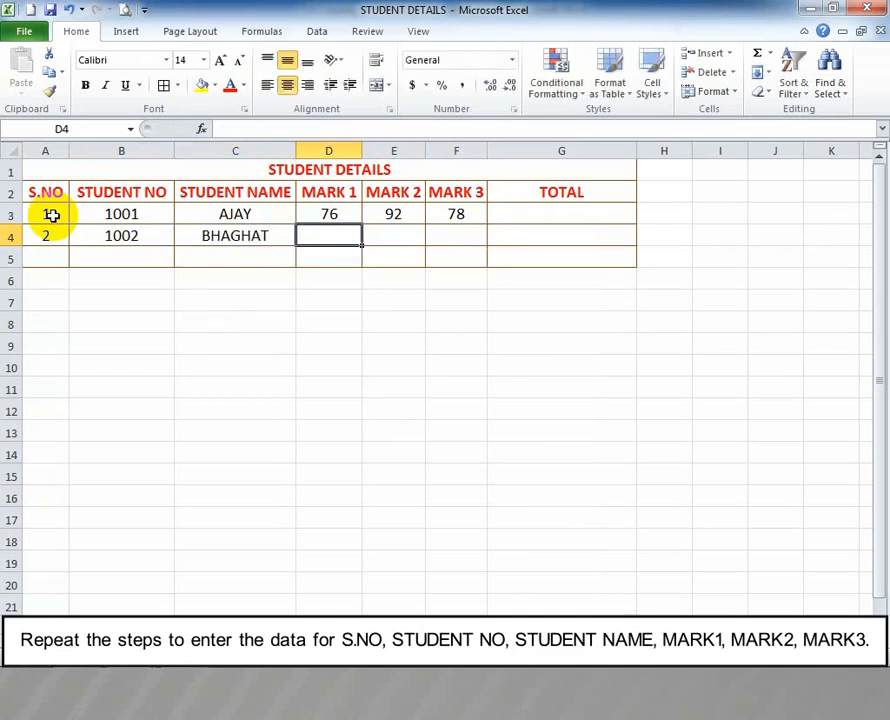
type("82")
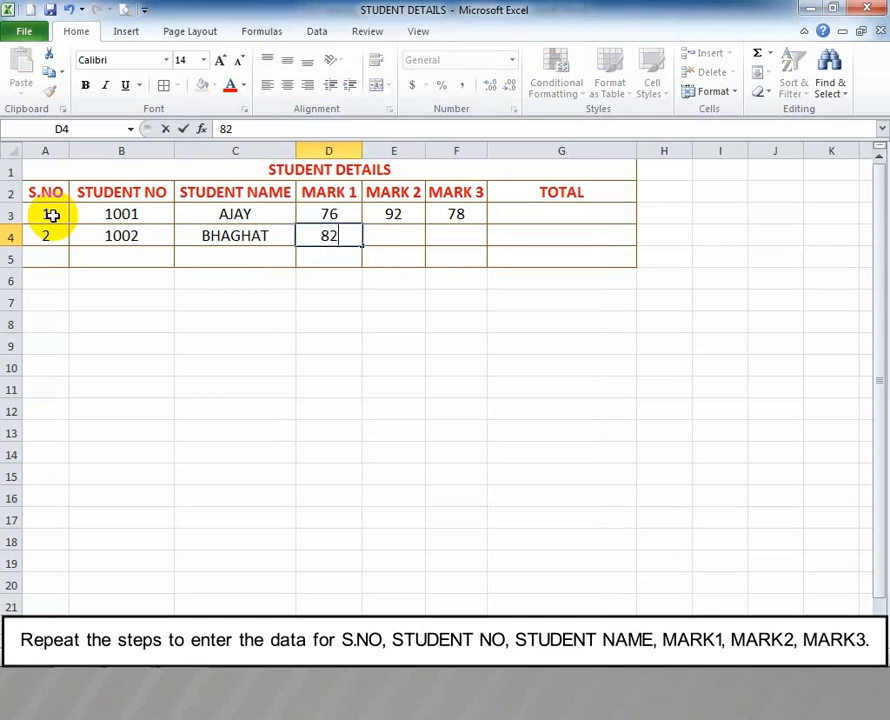
key("Tab")
type("9")
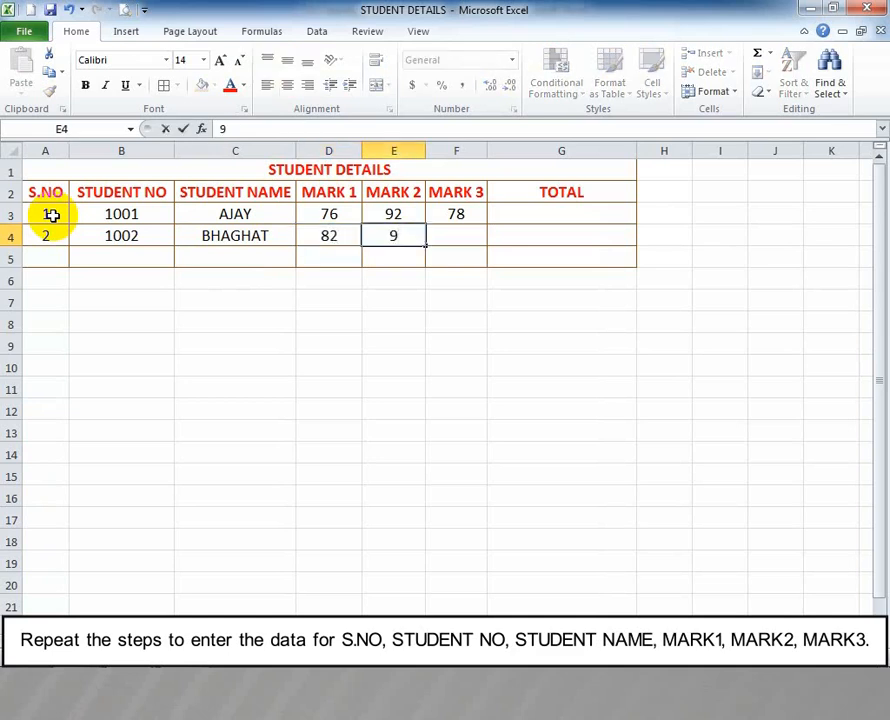
type("4")
key("Tab")
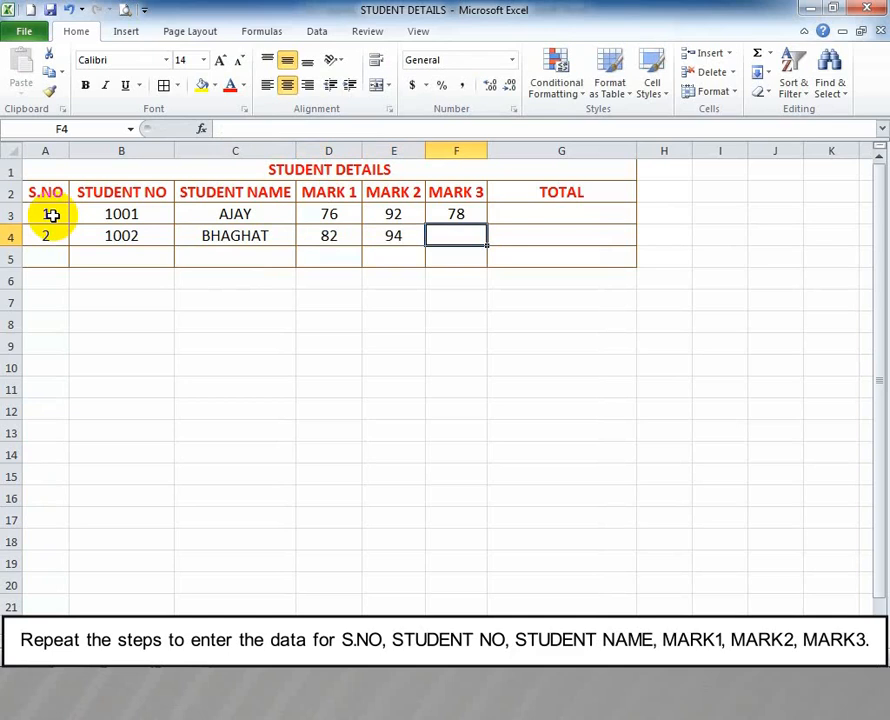
type("86")
key("Return")
Step: Fill A5 to C5 with serial number 3, the third student's number and the student's name
key("Left")
key("Left")
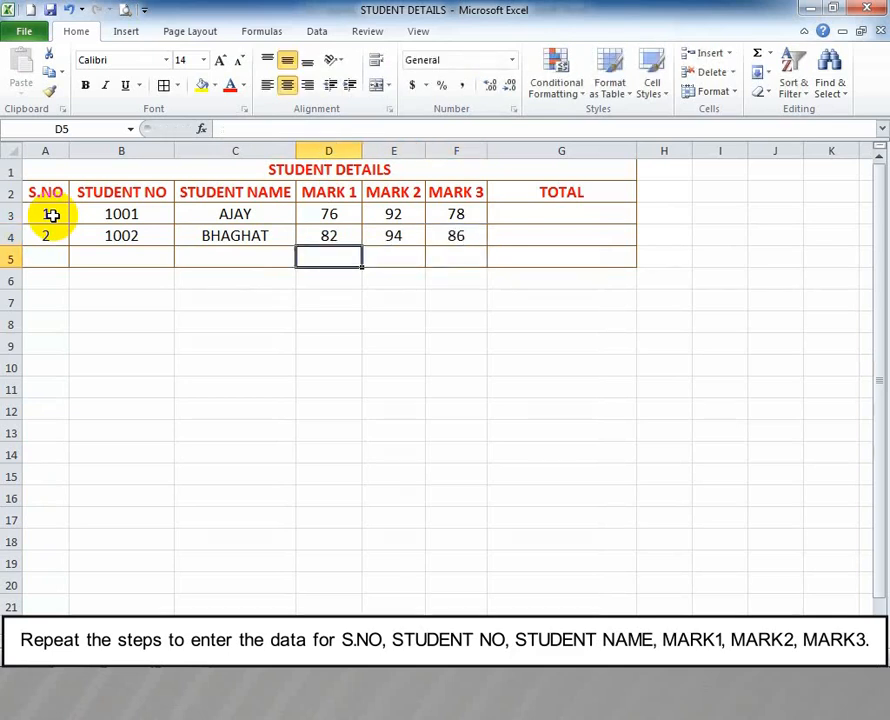
key("Left")
key("Left")
key("Left")
type("3")
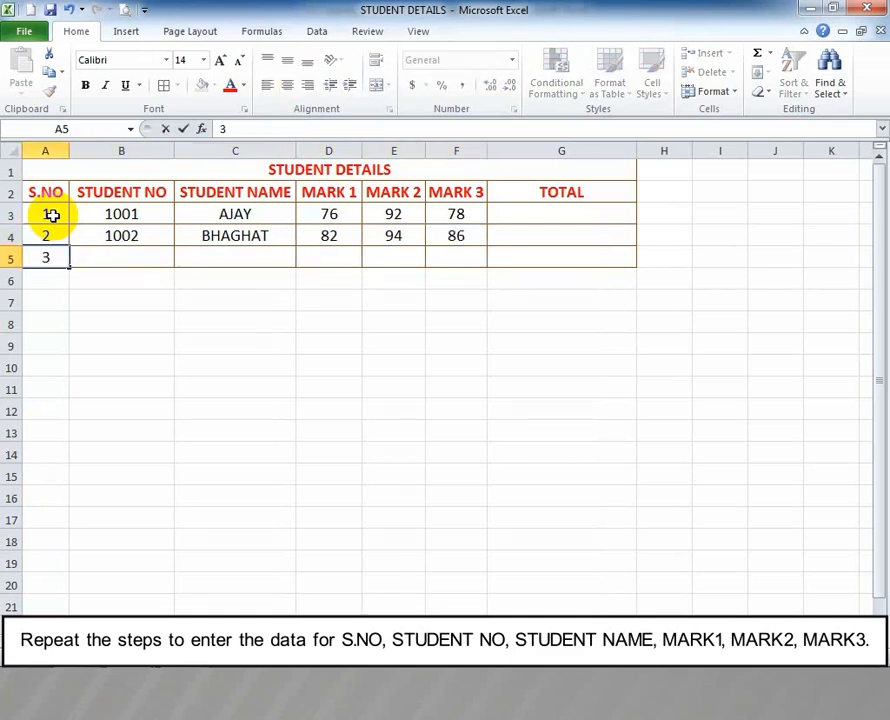
key("Tab")
type("1003")
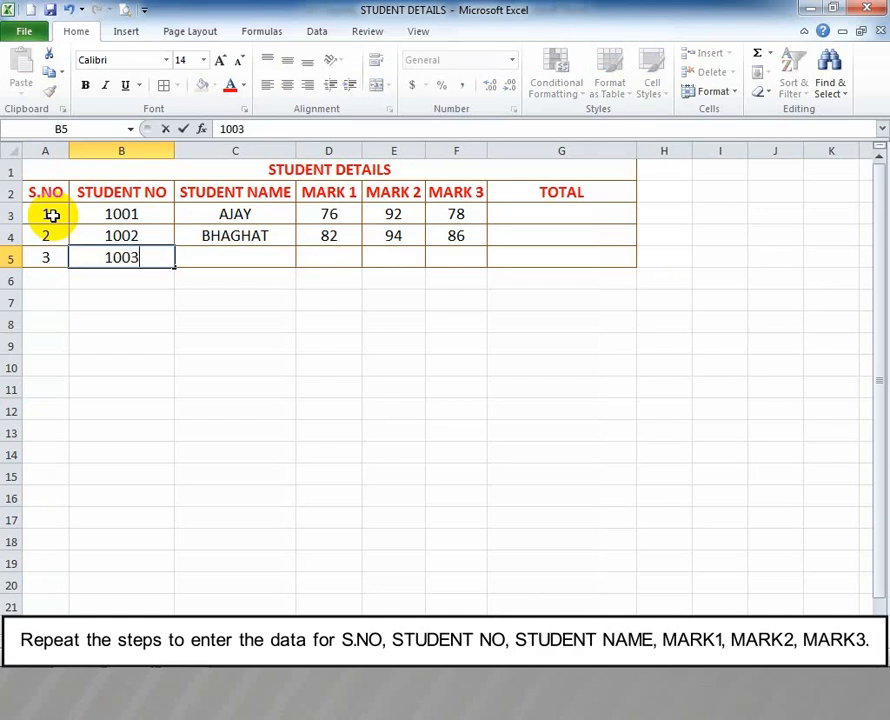
key("Tab")
type("DEEPAH")
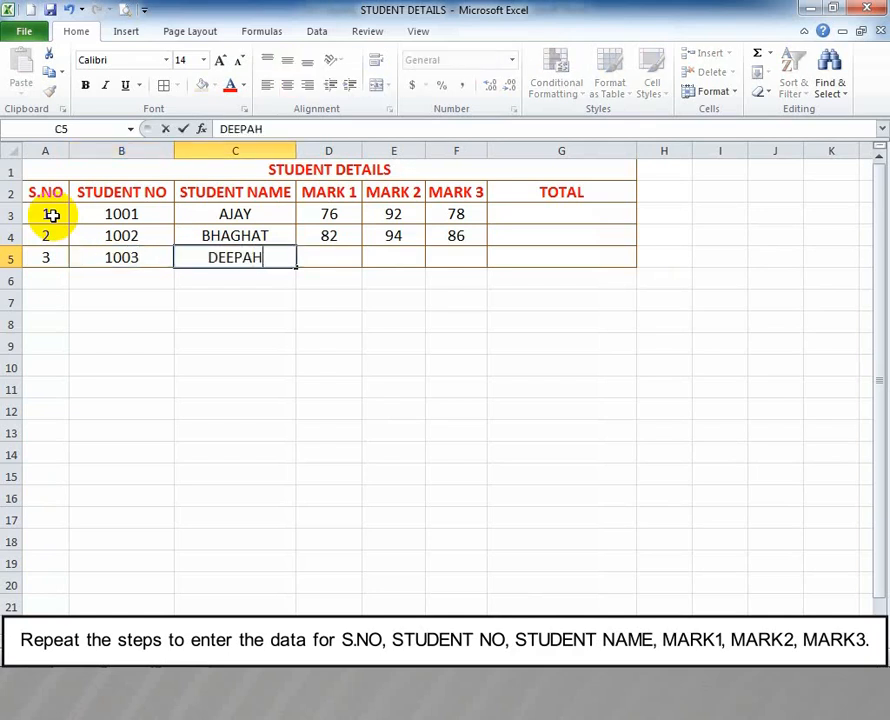
key("BackSpace")
type("K")
Step: Enter the third student's marks 78, 84 and 96 in cells D5, E5 and F5
key("Tab")
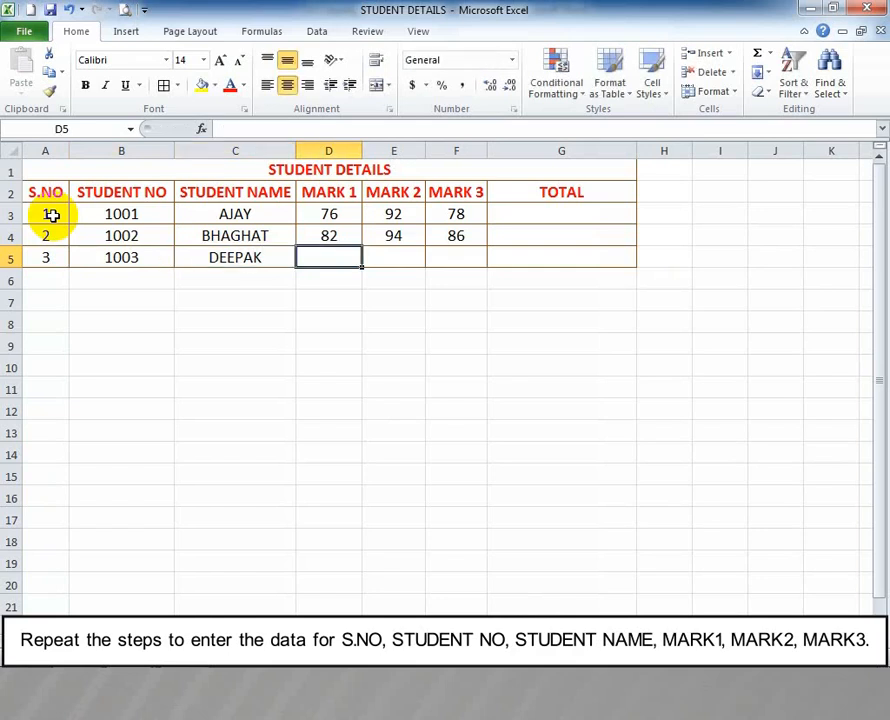
type("78")
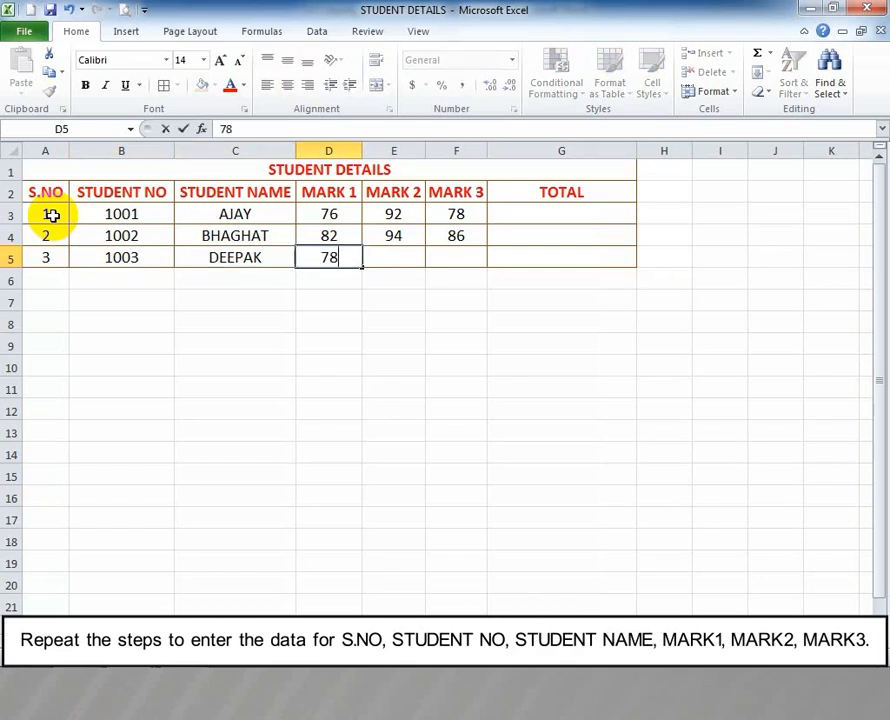
key("Tab")
type("84")
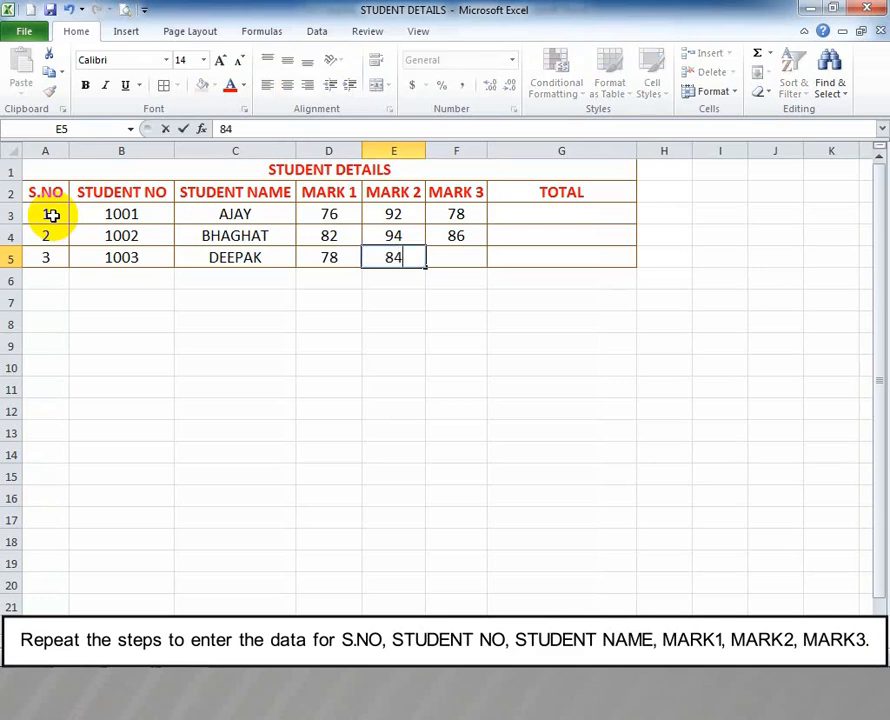
key("Tab")
type("96")
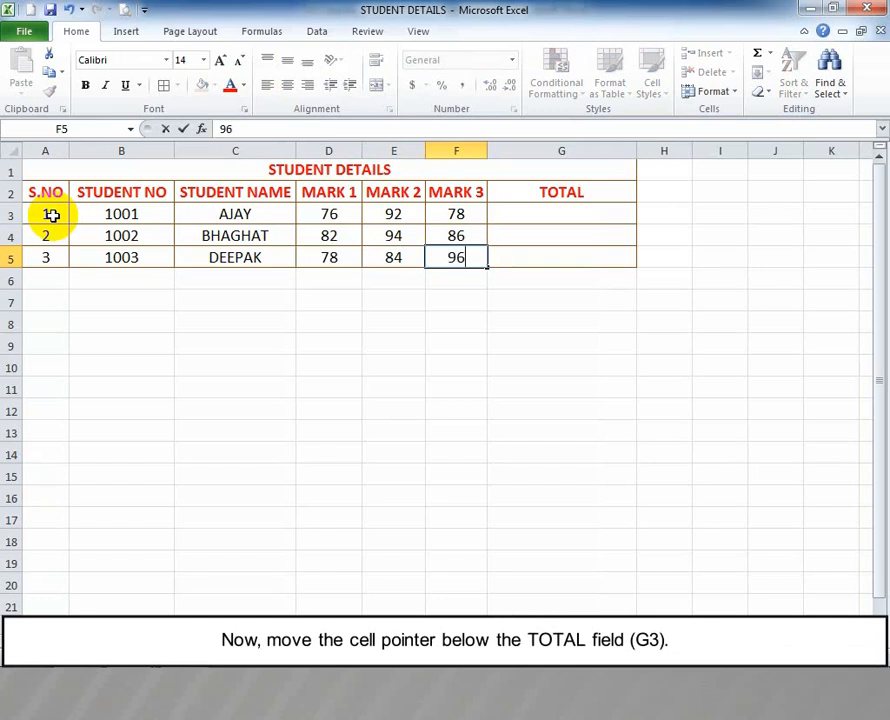
key("Tab")
Step: Enter the formula =SUM(D3+E3+F3) in cell G3 to total the first student's marks
key("Up")
key("Up")
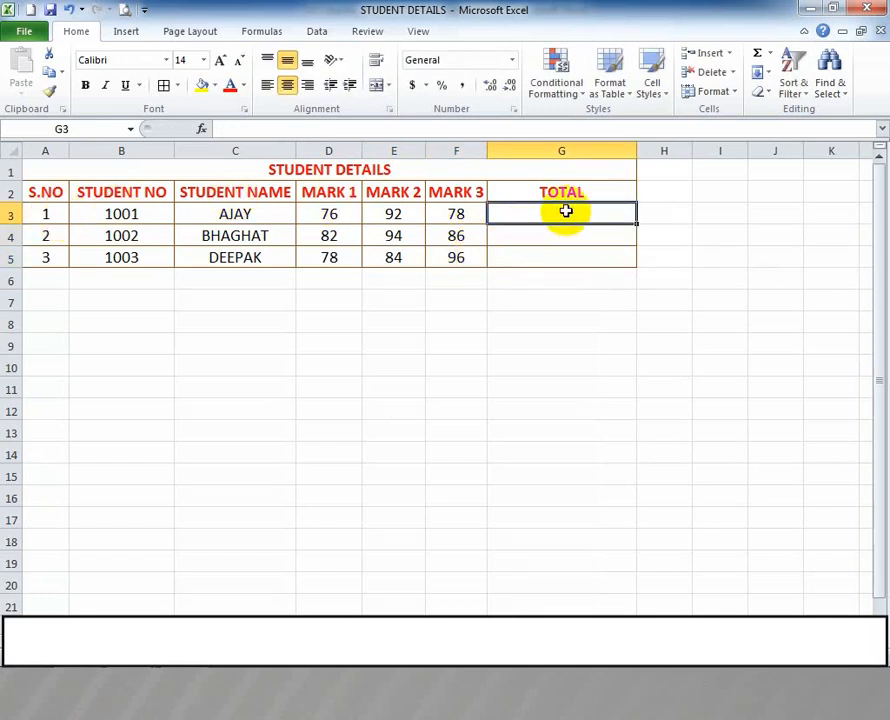
type("=")
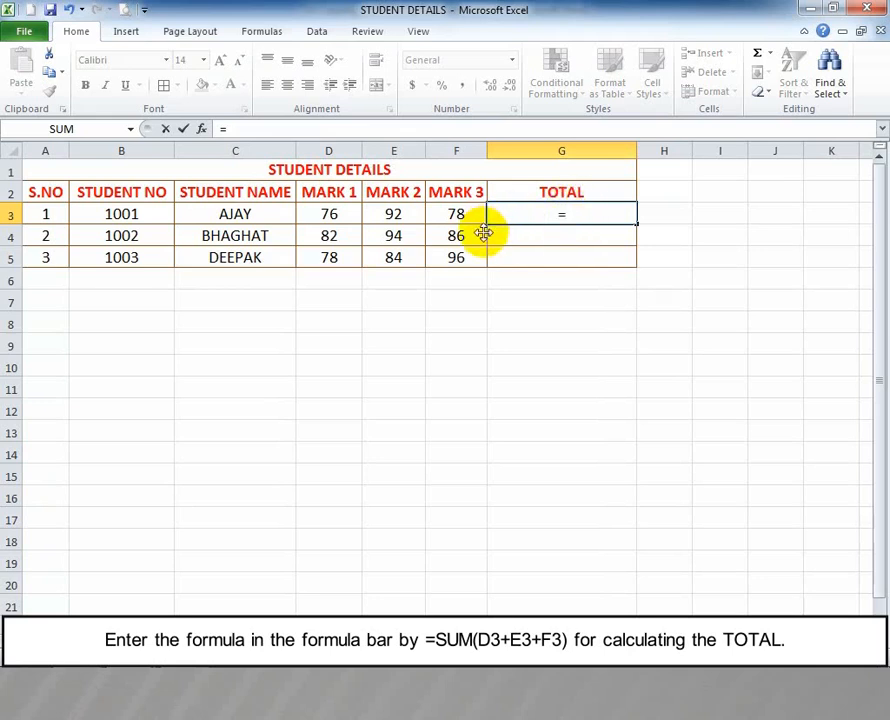
type("SUM(")
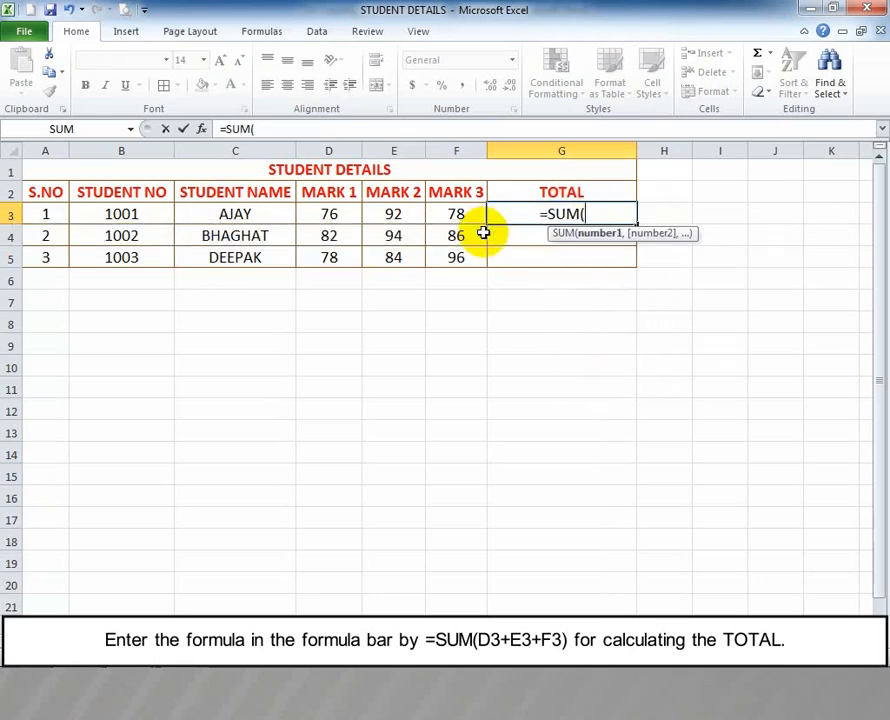
left_click(342, 218)
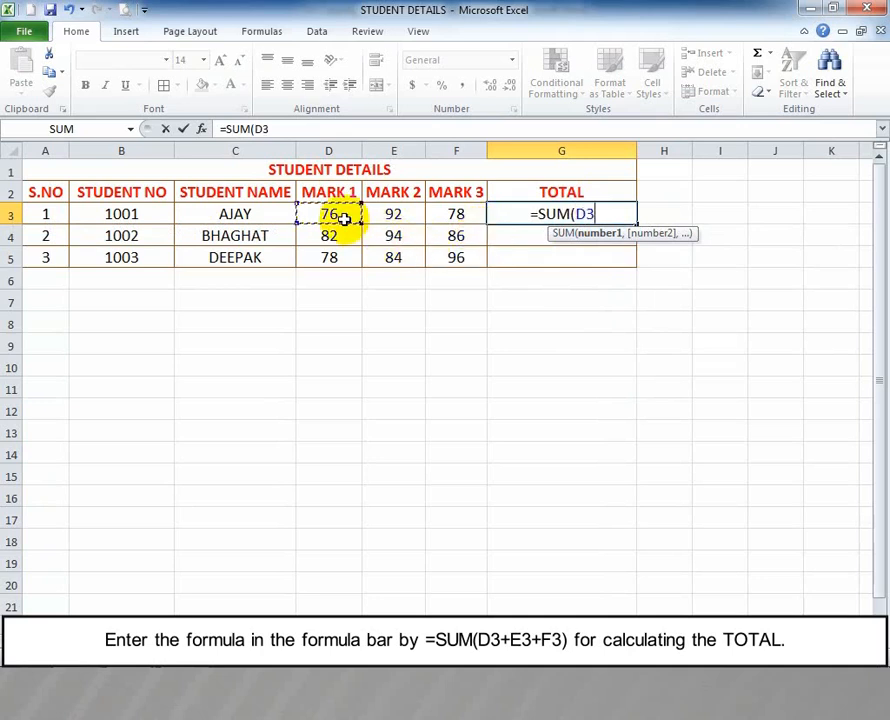
type("+")
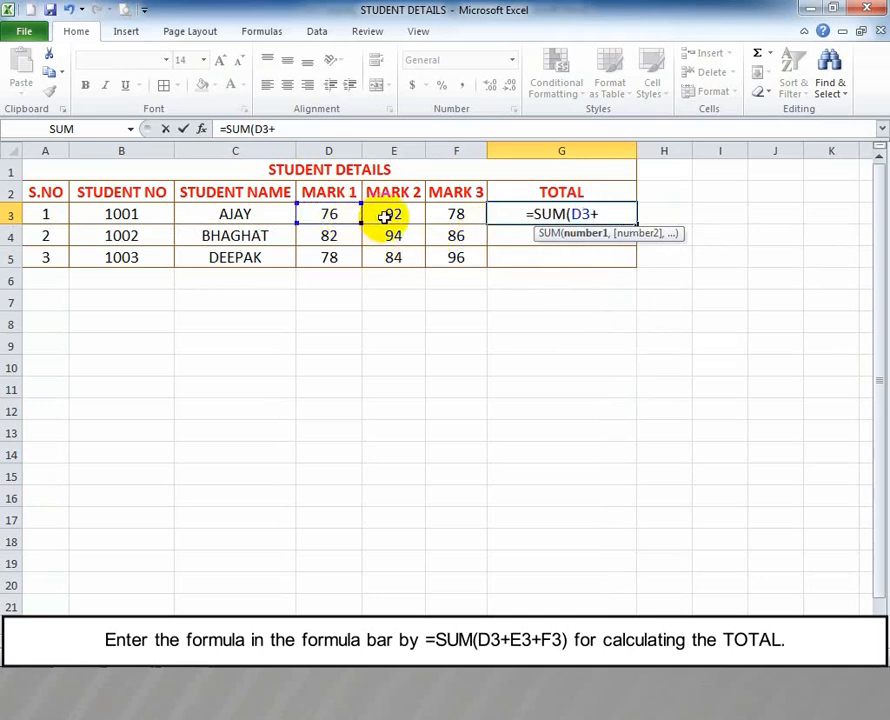
left_click(385, 218)
type("+")
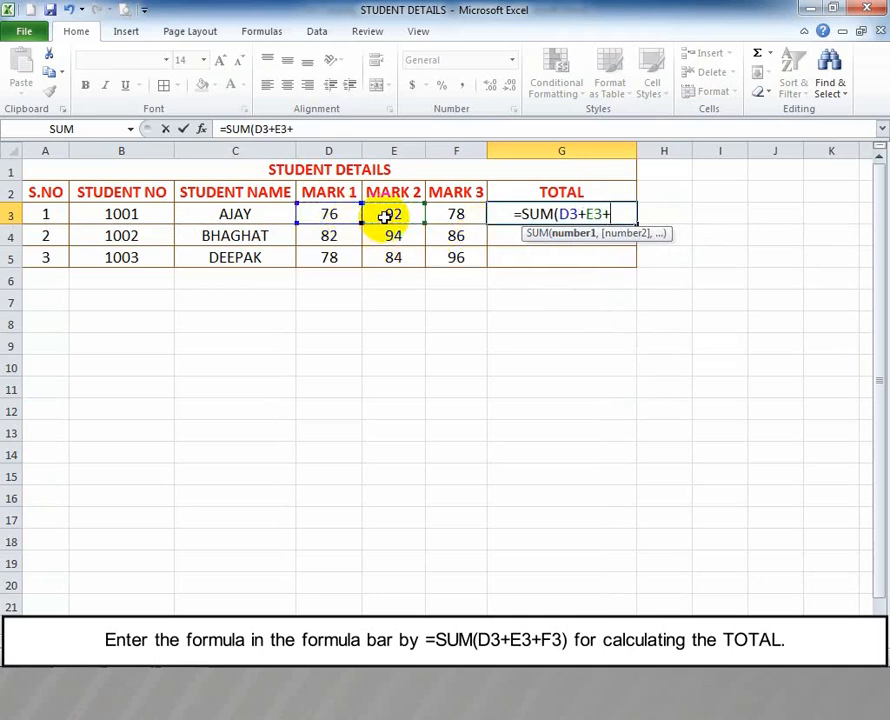
left_click(457, 222)
type(")")
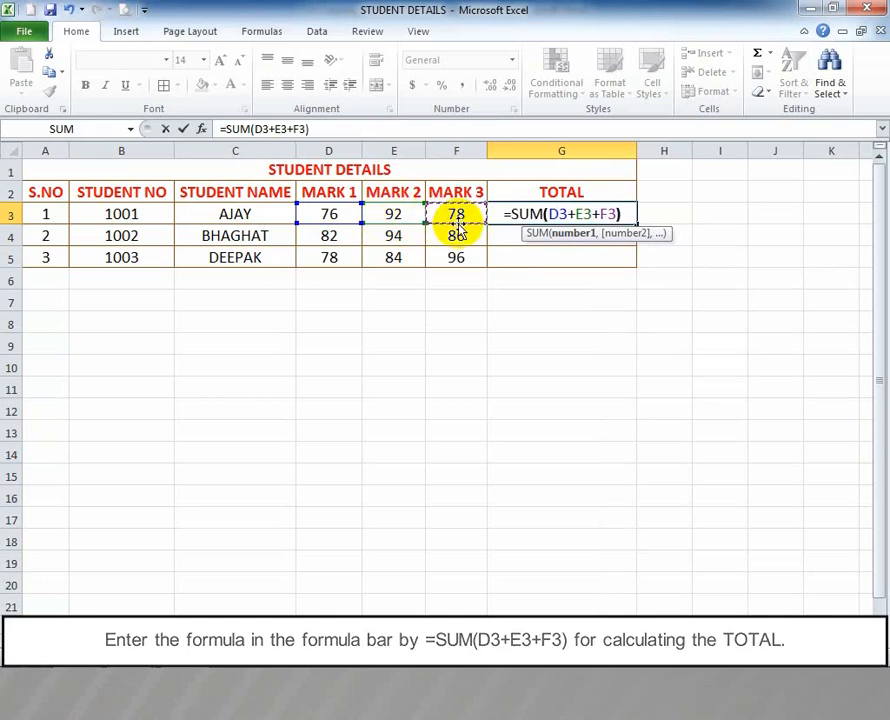
key("Return")
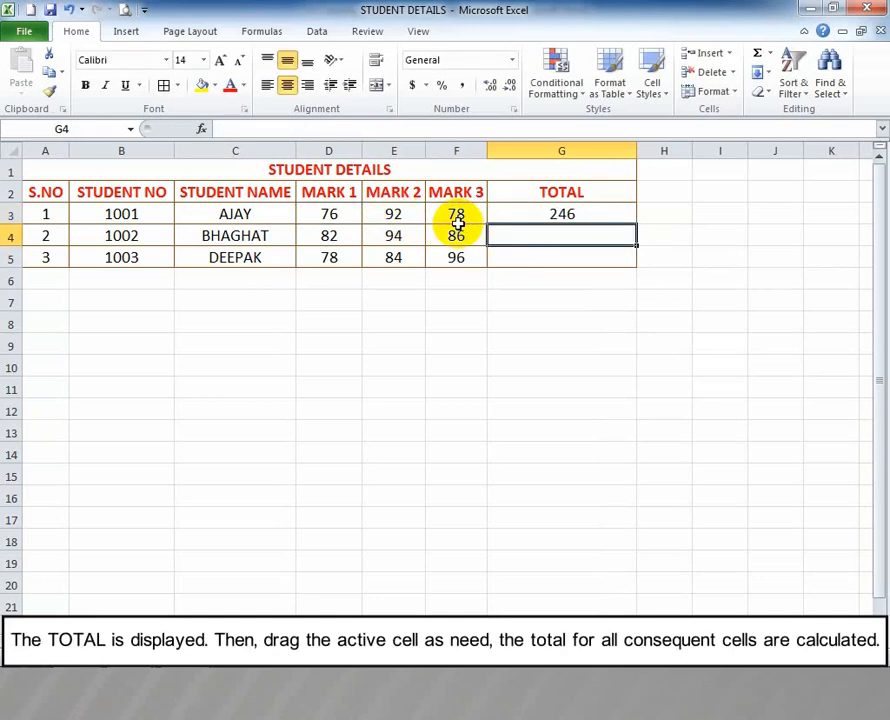
Step: Copy the total formula from G3 down to G4 and G5 for the other two students
left_click(337, 215)
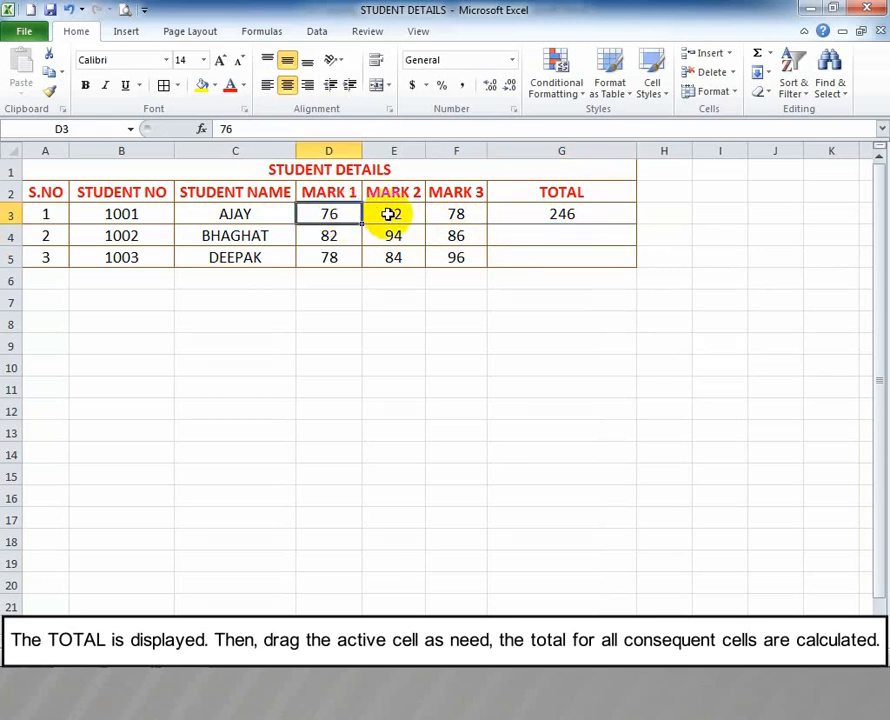
left_click(393, 215)
left_click(456, 217)
left_click(578, 218)
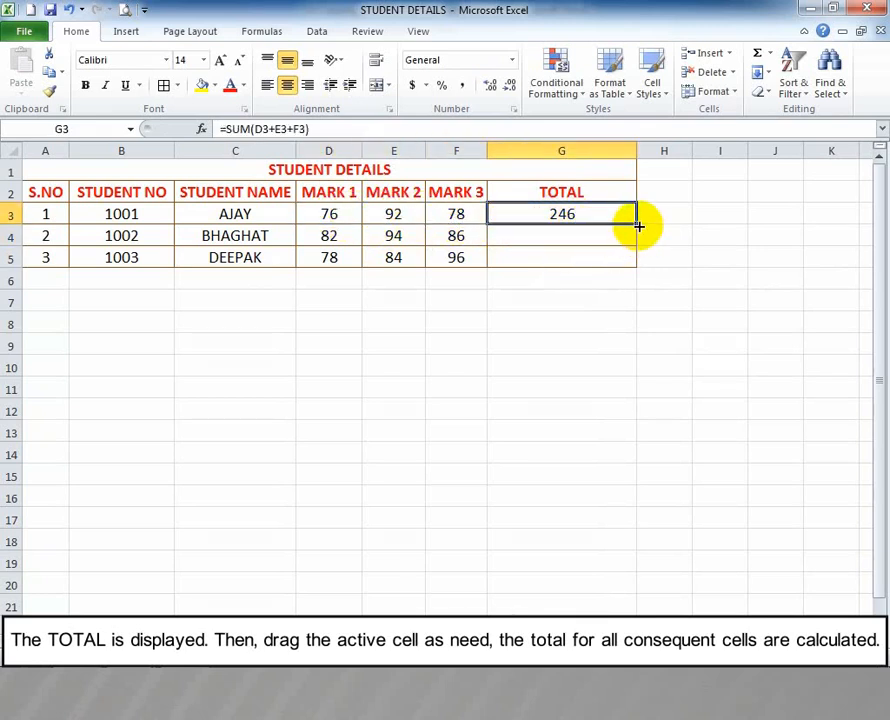
left_click_drag(632, 225, 630, 264)
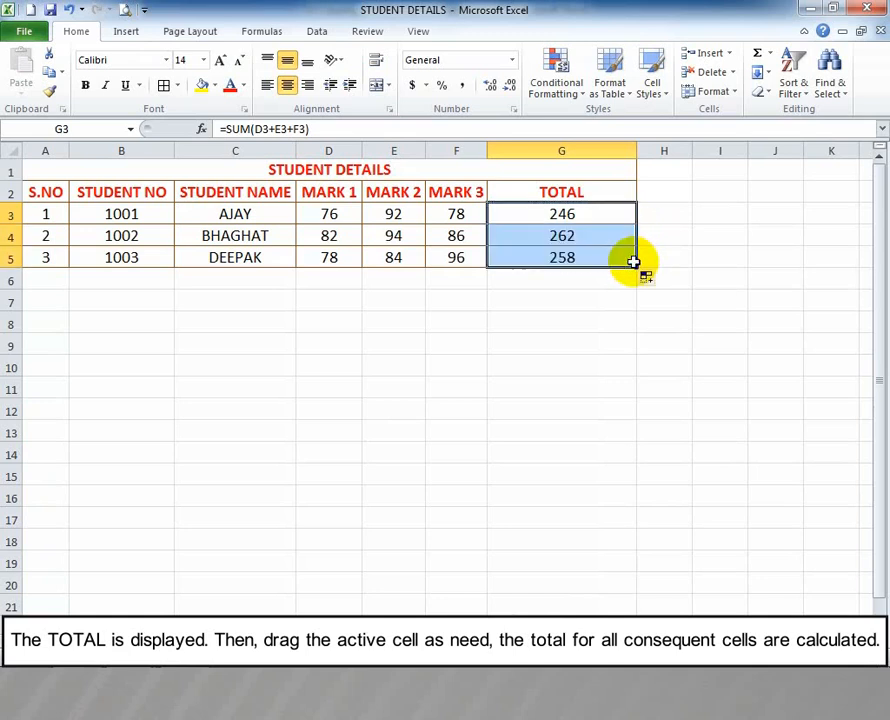
Step: Check the marks and total formulas of the second and third students in rows 4 and 5
left_click(598, 250)
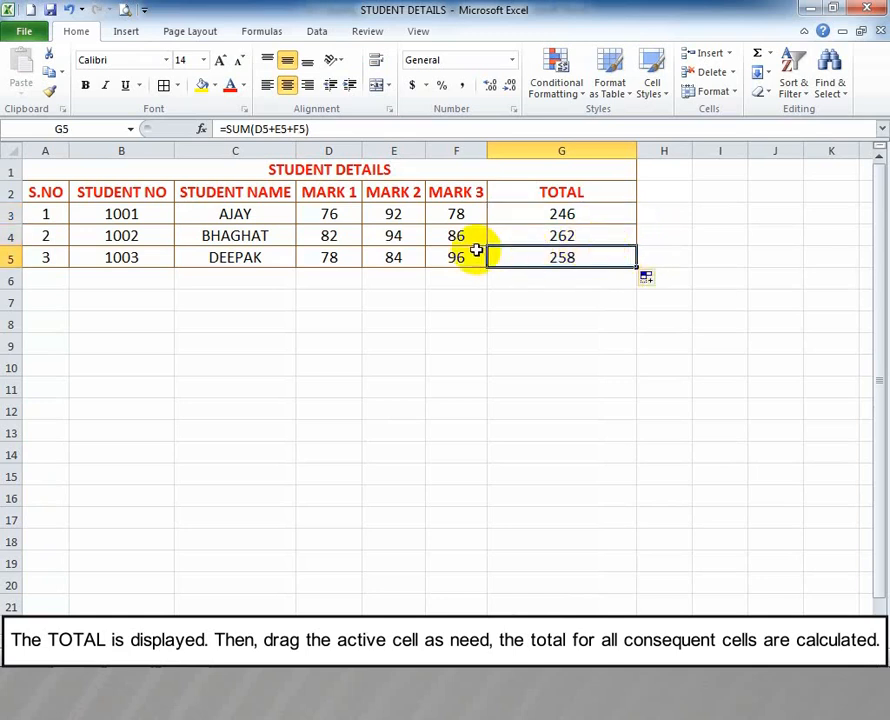
left_click(330, 235)
left_click(410, 236)
left_click(453, 235)
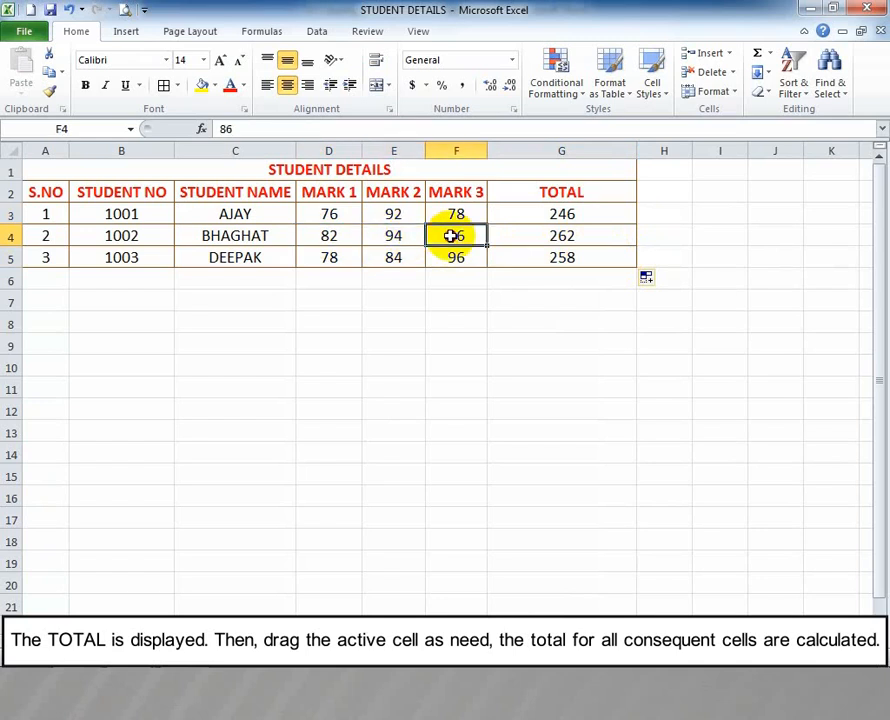
left_click(580, 233)
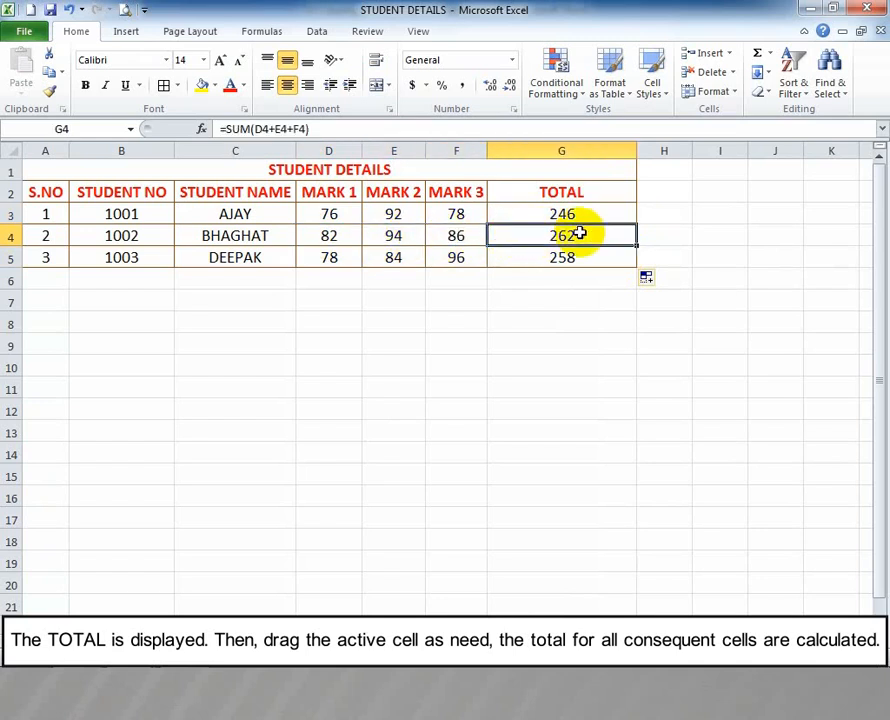
left_click(345, 257)
left_click(405, 257)
left_click(449, 259)
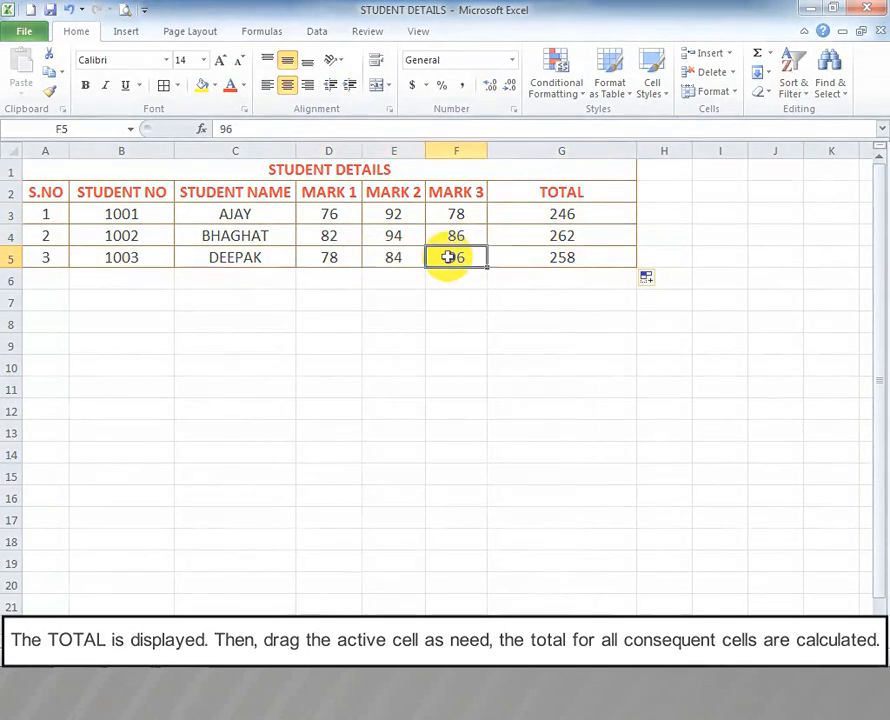
left_click(596, 256)
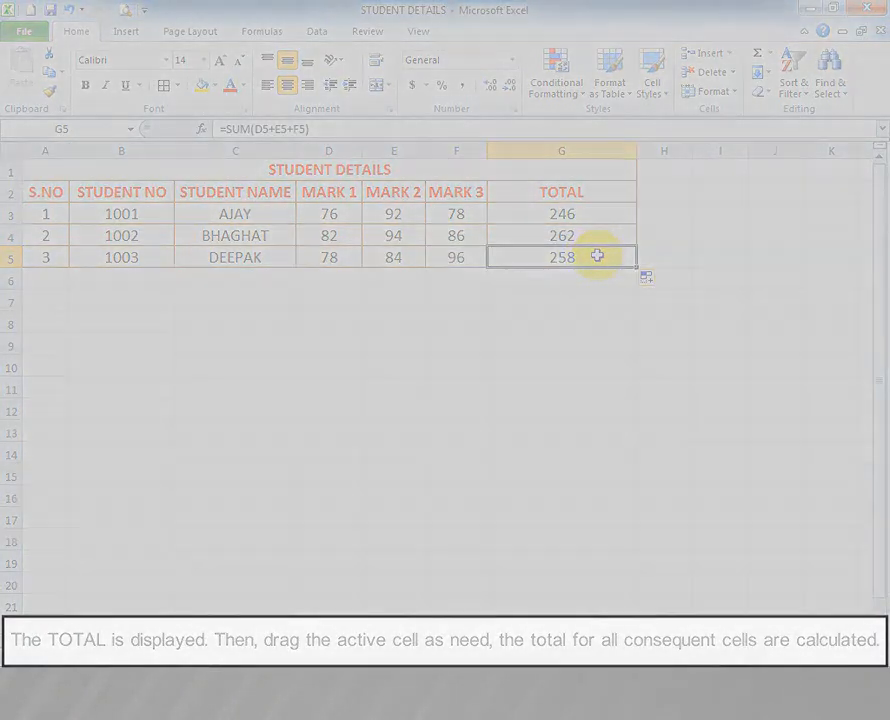
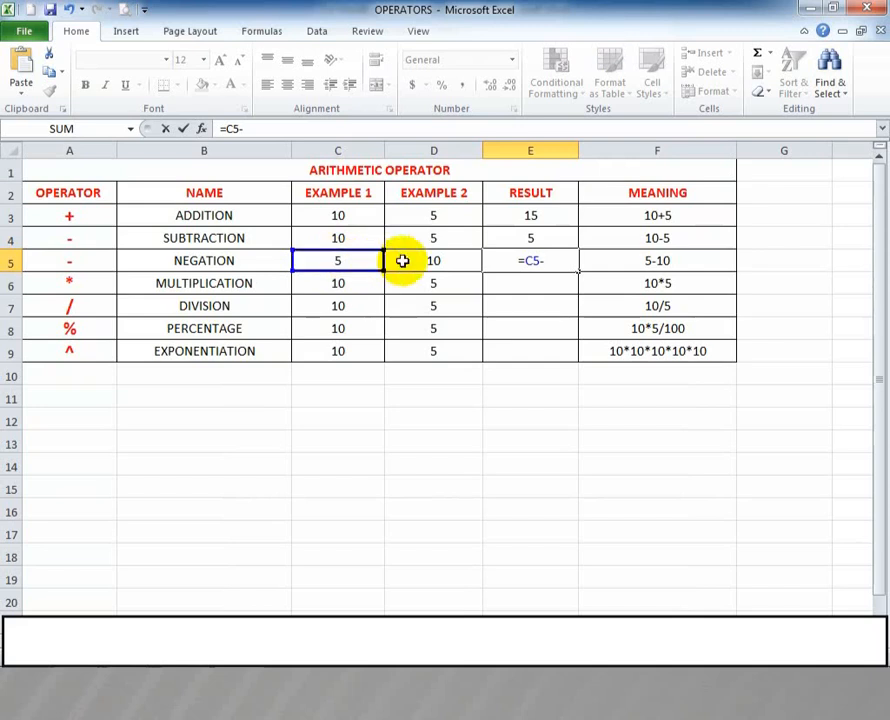
Step: Complete the negation formula =C5-D5 in E5 and enter the multiplication formula =C6*D6 in E6
key("Return")
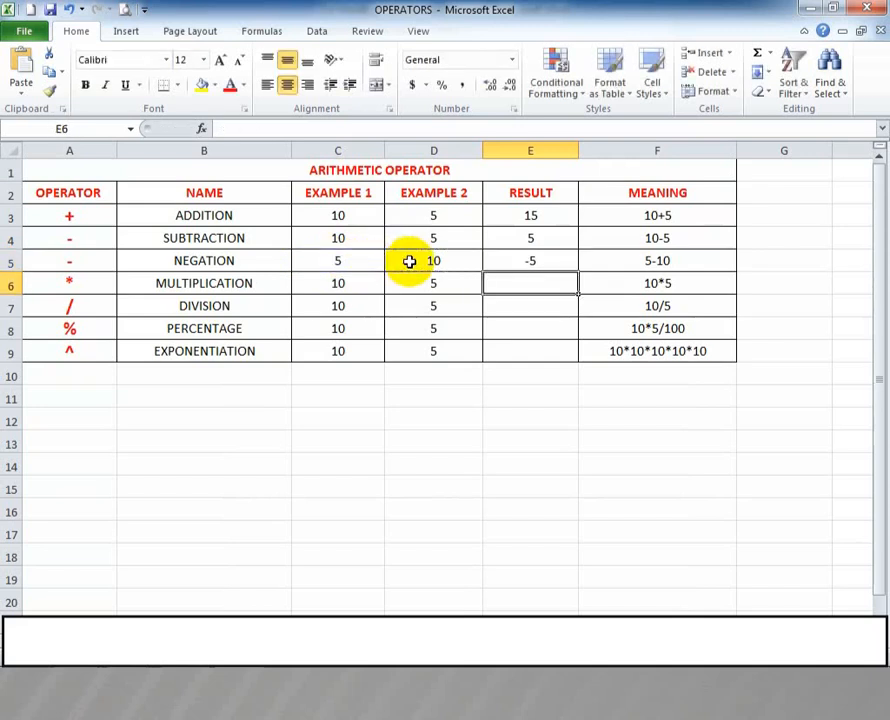
type("=")
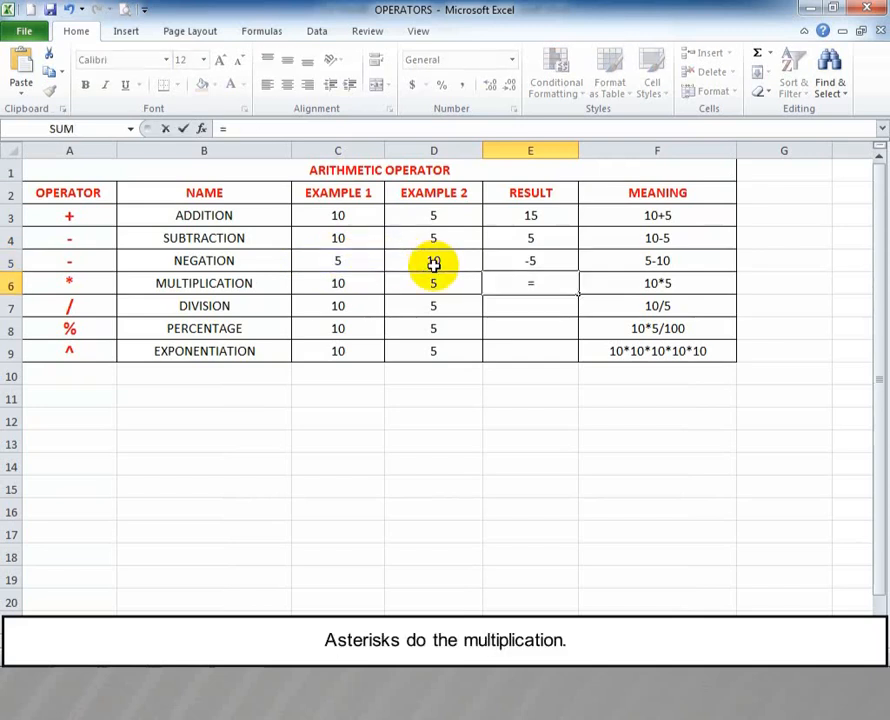
left_click(356, 287)
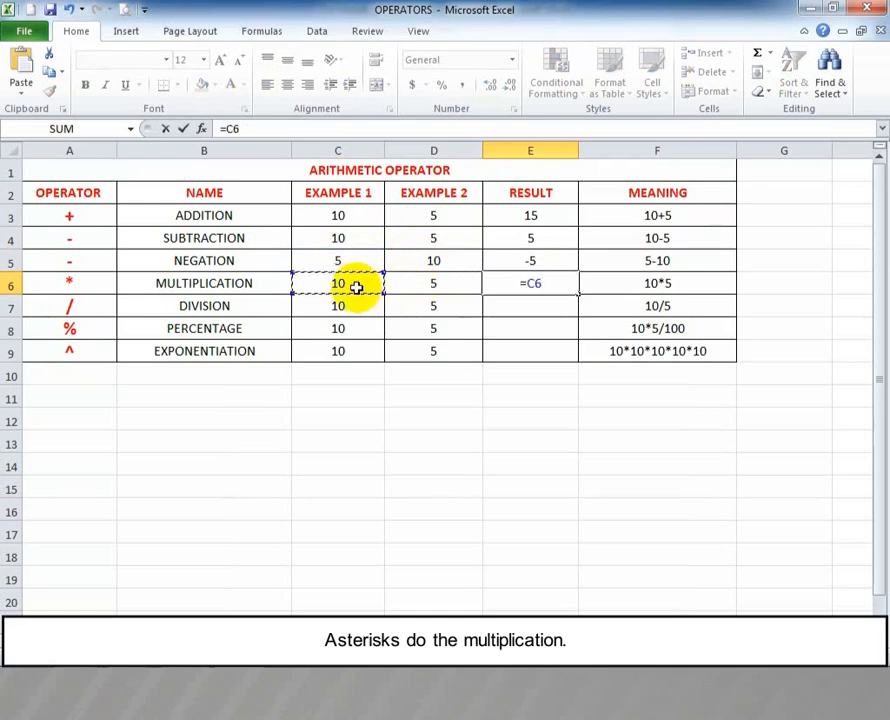
type("*")
left_click(424, 288)
key("Return")
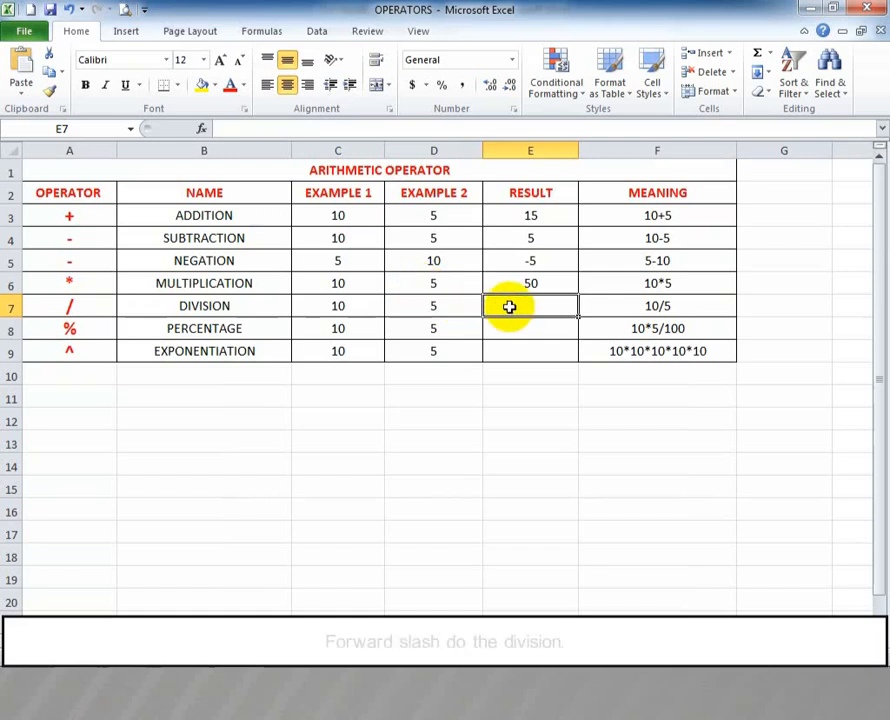
Step: Enter the formula =C7/D7 in cell E7 as the result of the division row
type("=")
left_click(381, 308)
type("/")
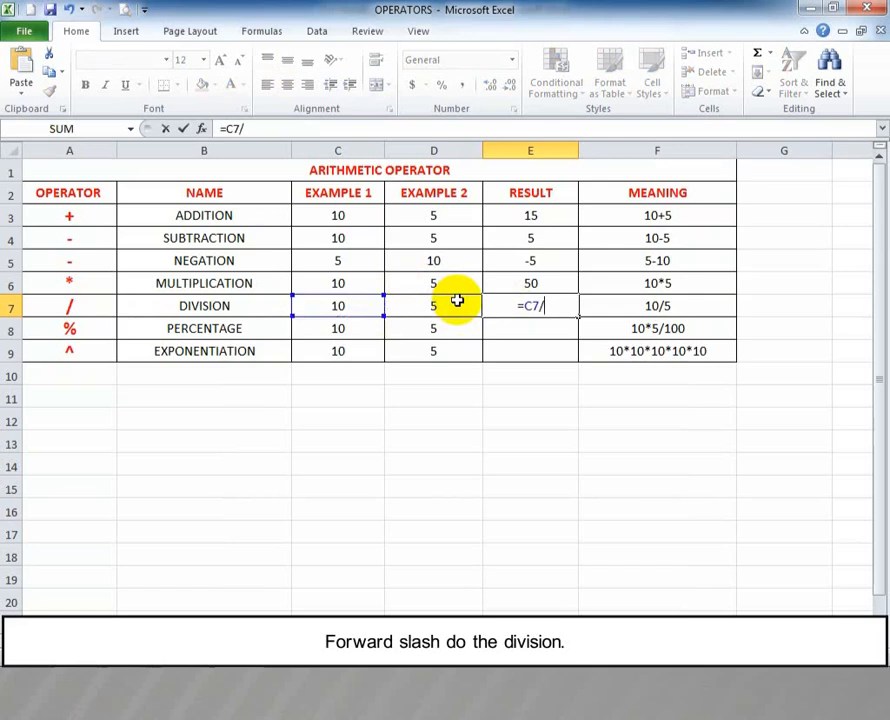
left_click(459, 303)
key("Return")
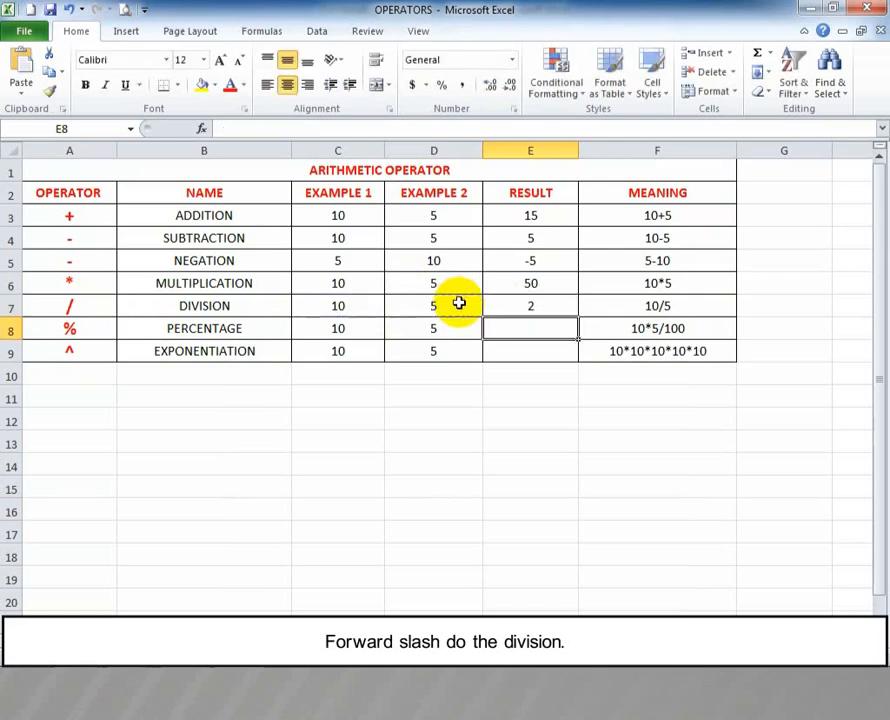
Step: Enter the formula =C8*D8% in cell E8 as the result of the percentage row
type("=")
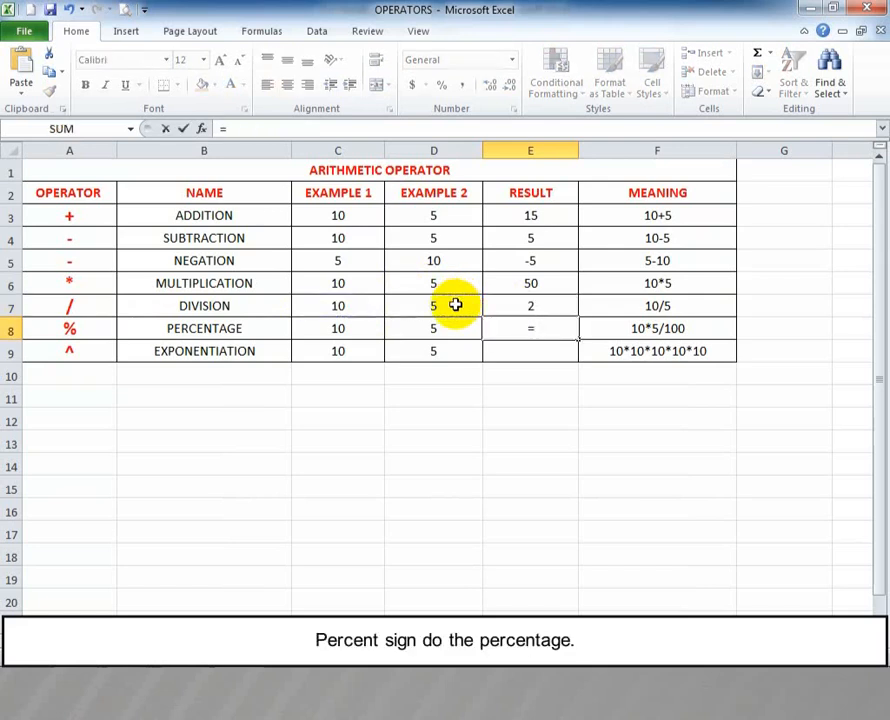
left_click(348, 348)
left_click(356, 330)
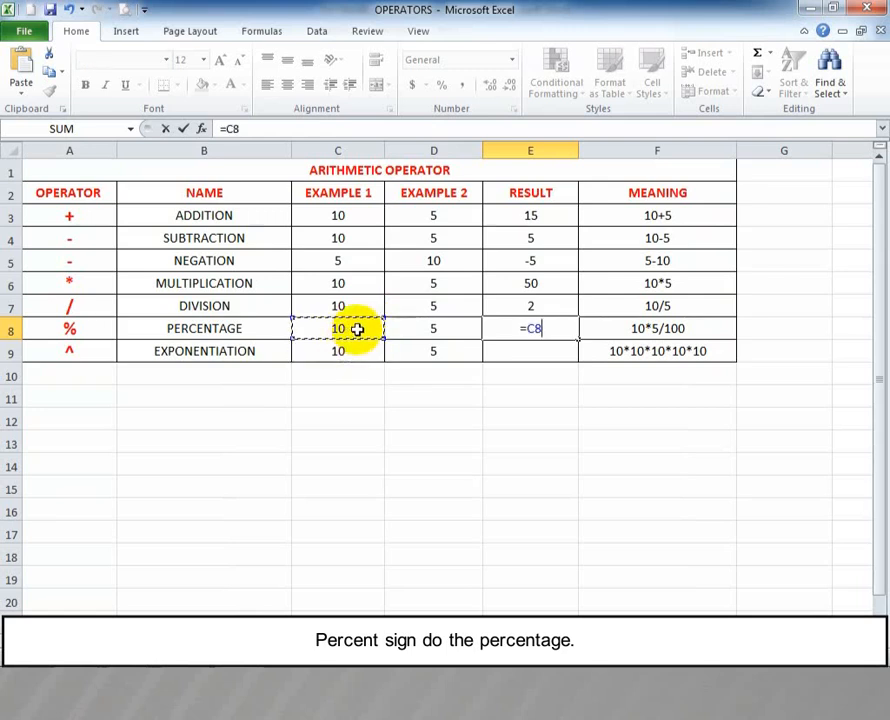
type("*")
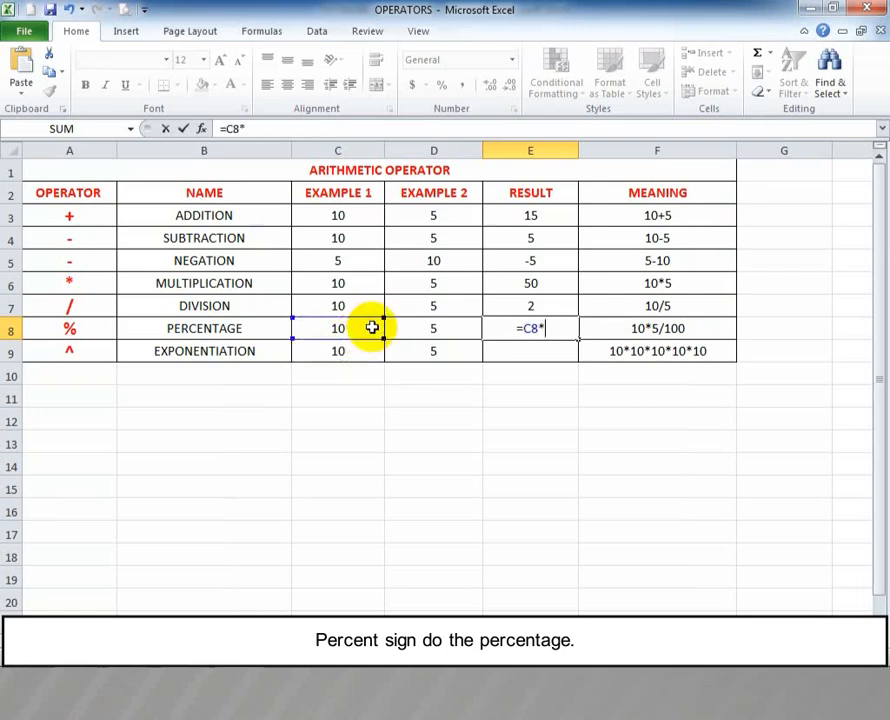
left_click(425, 327)
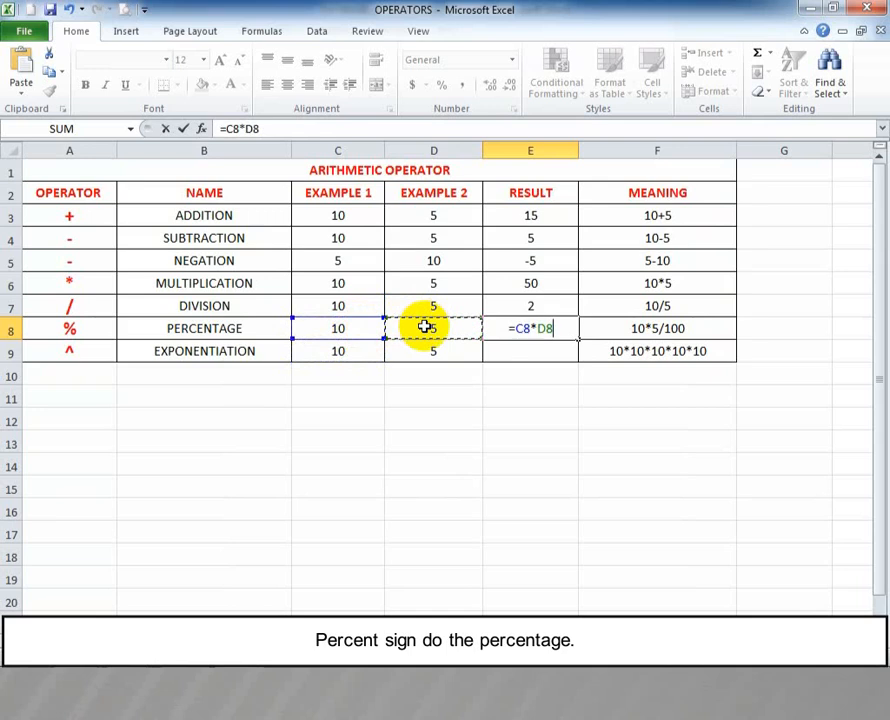
type("%")
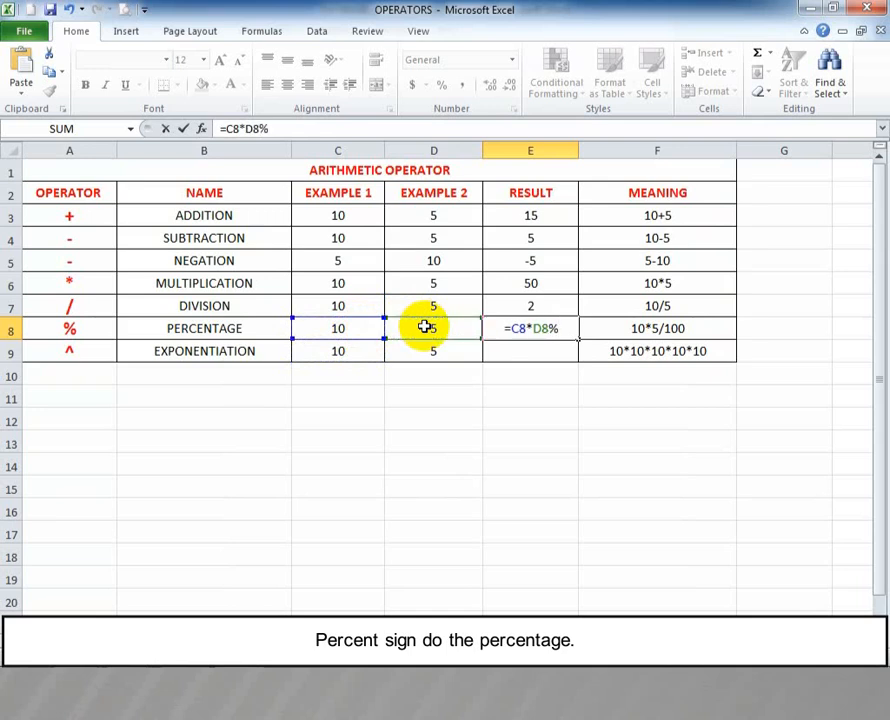
key("Return")
Step: Enter the formula =C9^D9 in cell E9 as the result of the exponentiation row
type("=")
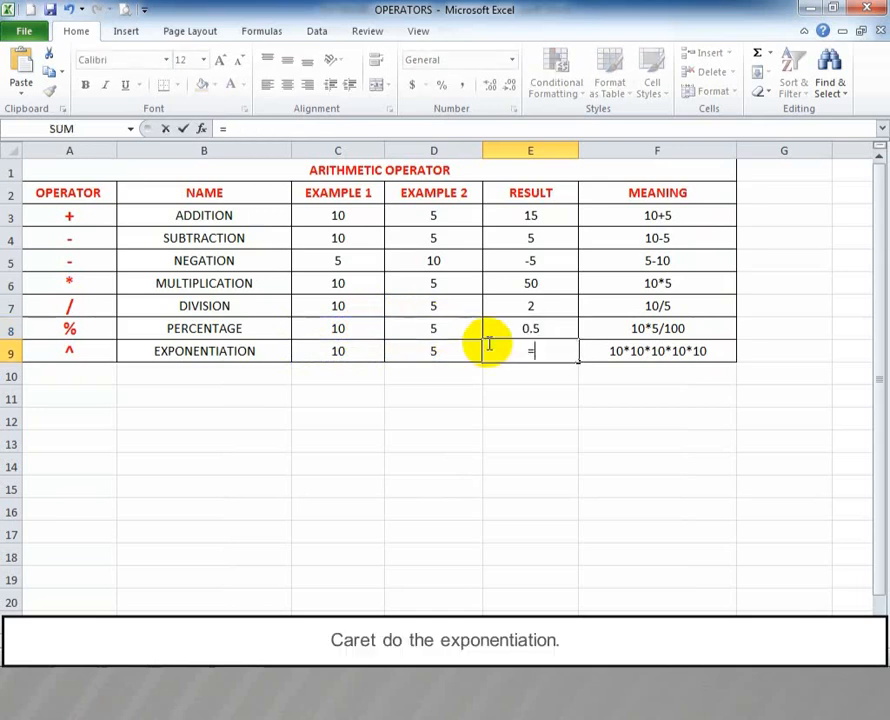
left_click(340, 350)
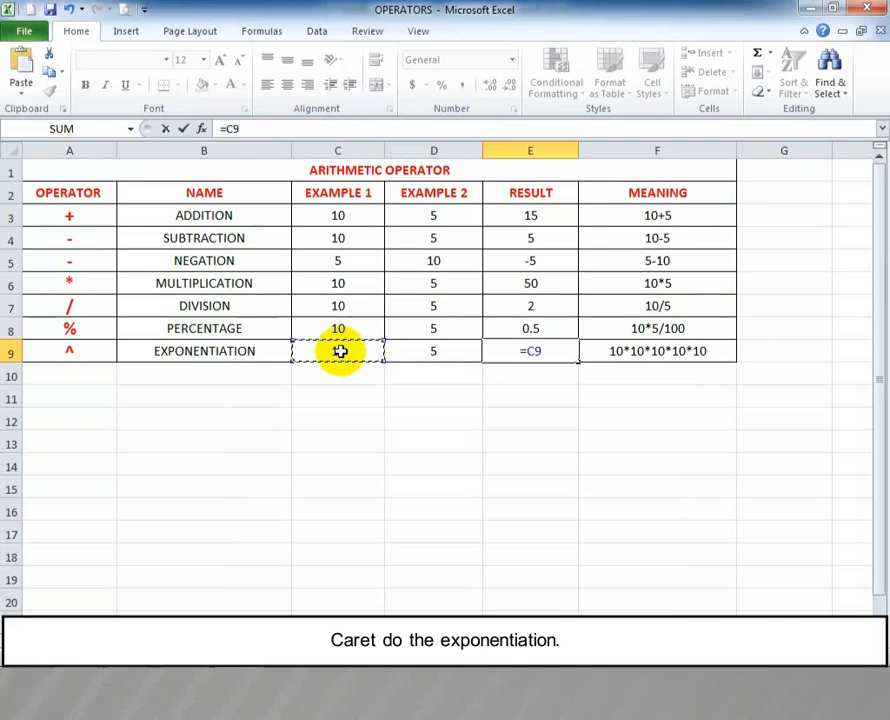
type("^")
left_click(429, 352)
key("Return")
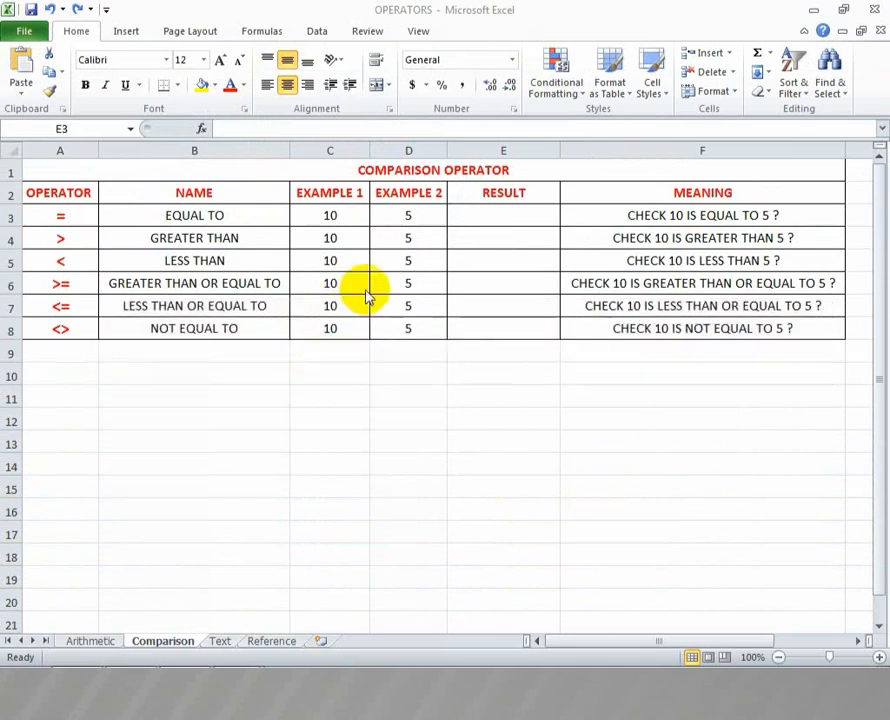
Step: Enter the formula =C3=D3 in cell E3 as the result of the equal-to row
left_click(476, 216)
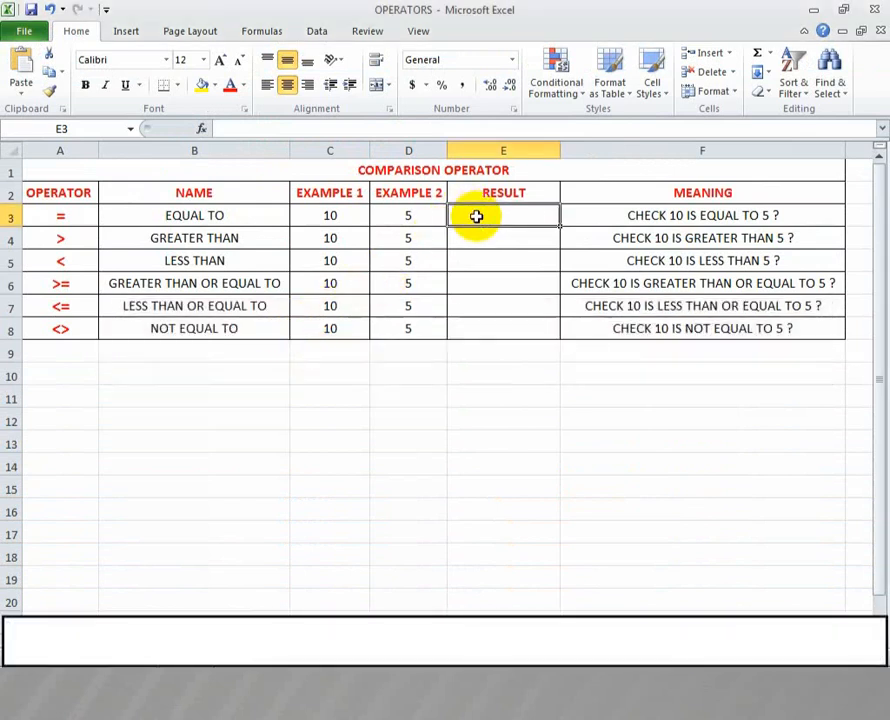
type("=")
left_click(340, 217)
type("=")
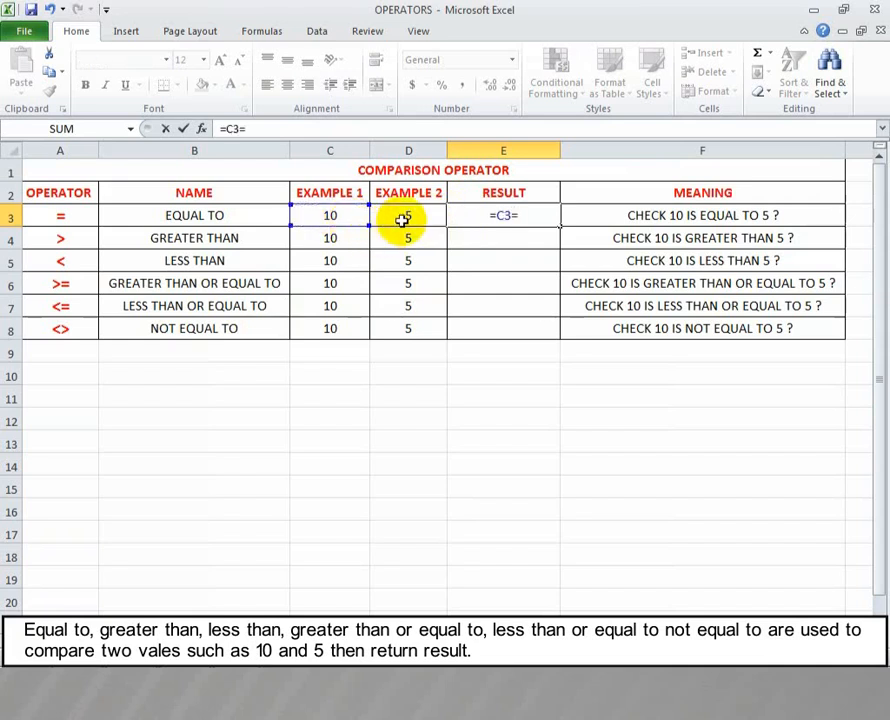
left_click(403, 220)
key("Return")
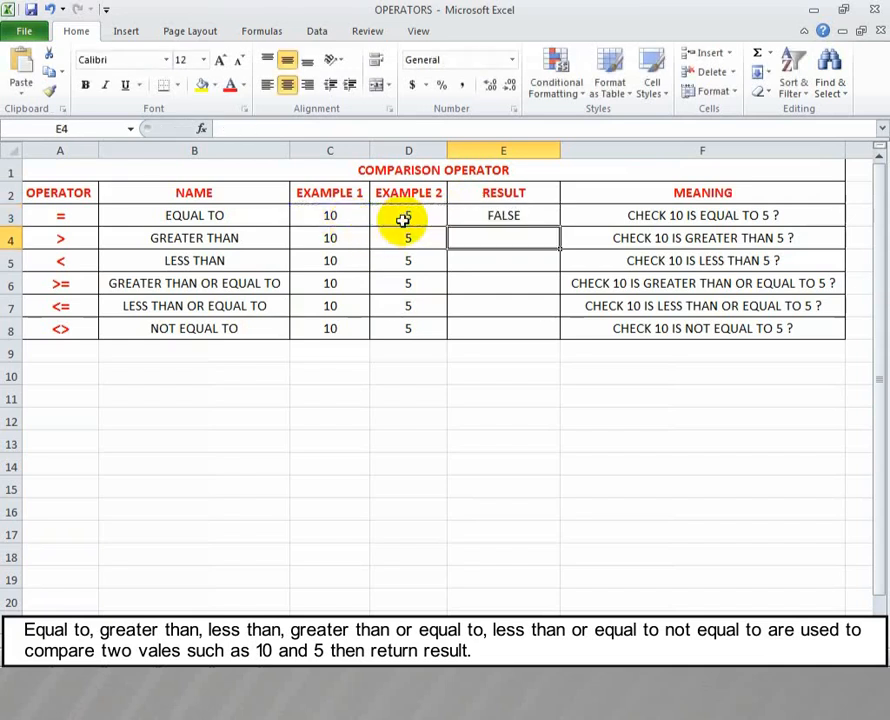
Step: Enter the formula =C4>D4 in cell E4 as the result of the greater-than row
type("=")
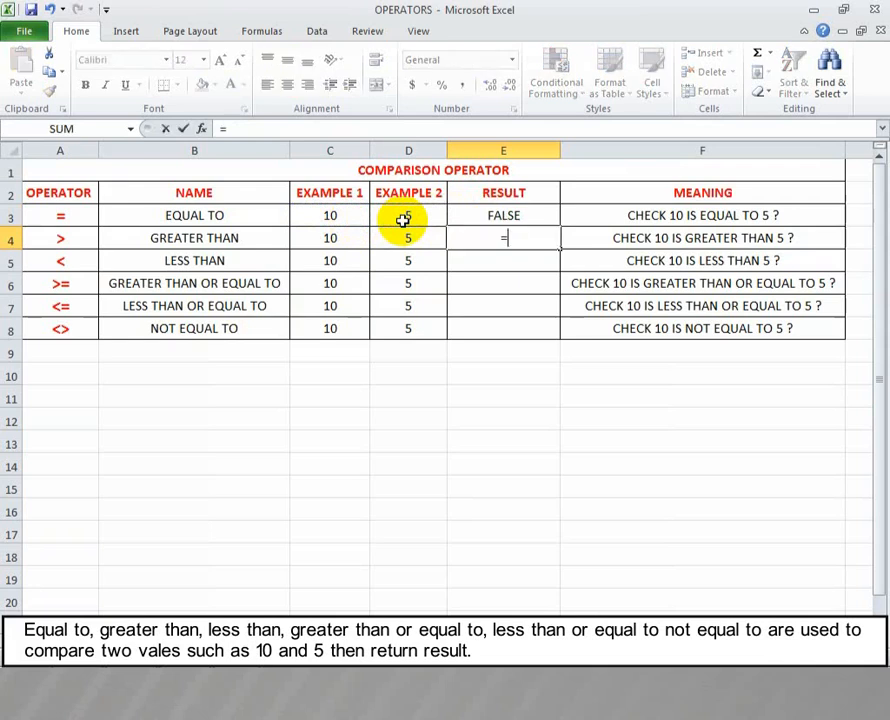
left_click(334, 238)
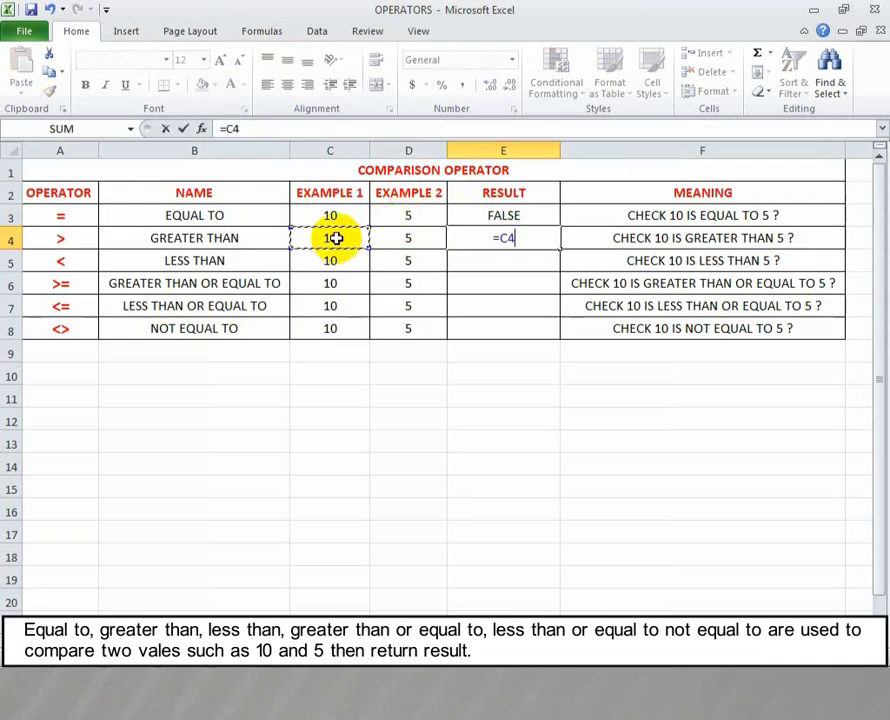
type(">")
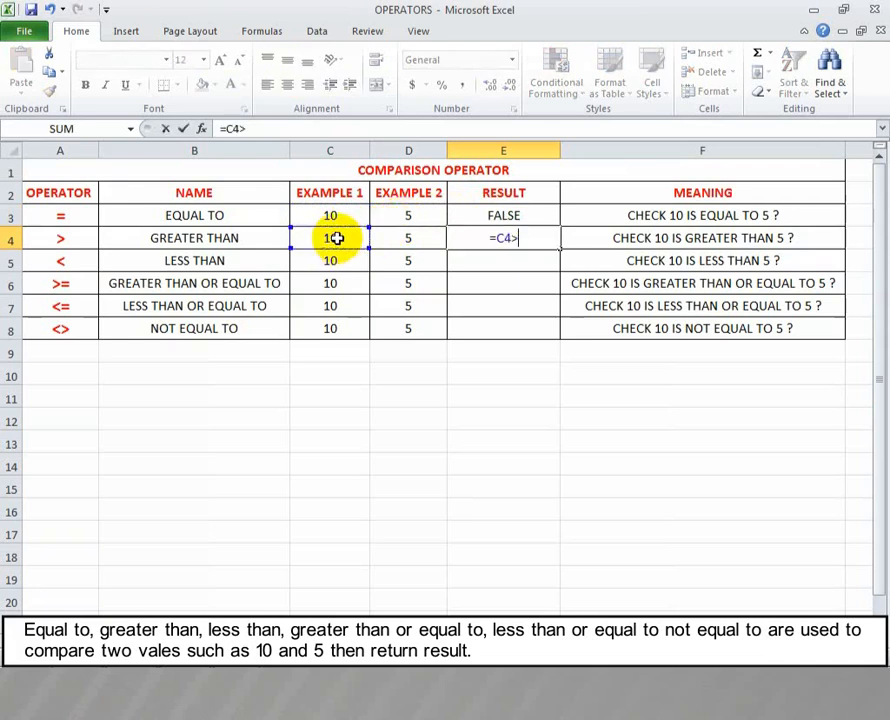
left_click(409, 240)
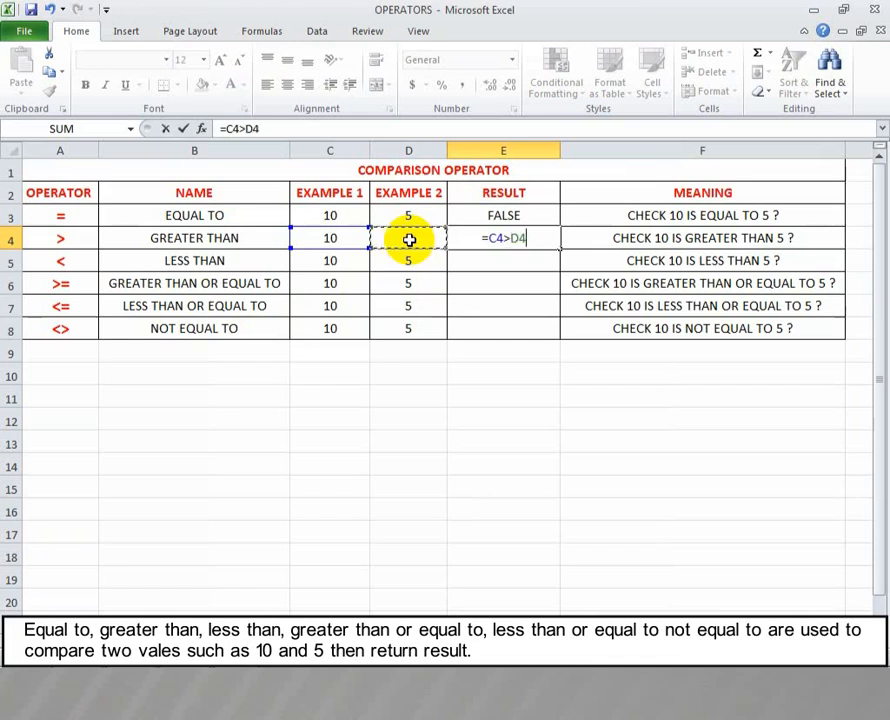
key("Return")
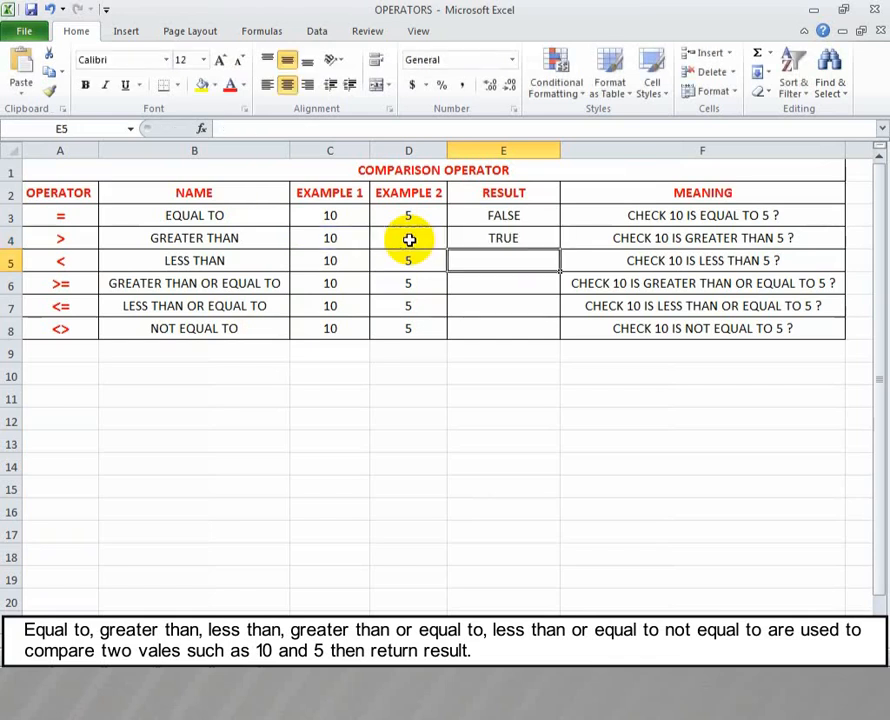
Step: Enter the formula =C5<D5 in cell E5 as the result of the less-than row
type("=")
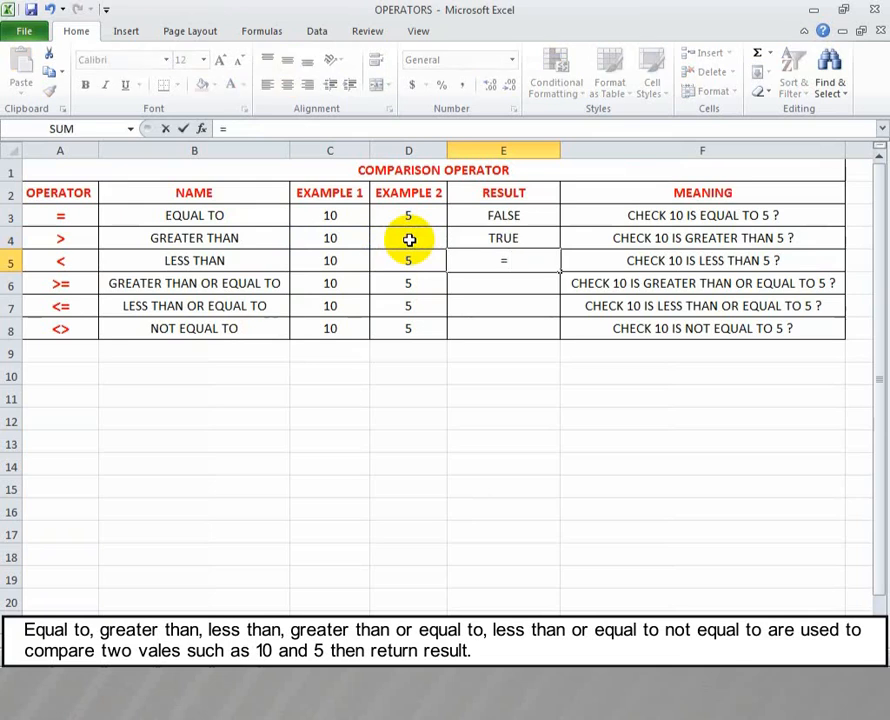
left_click(347, 262)
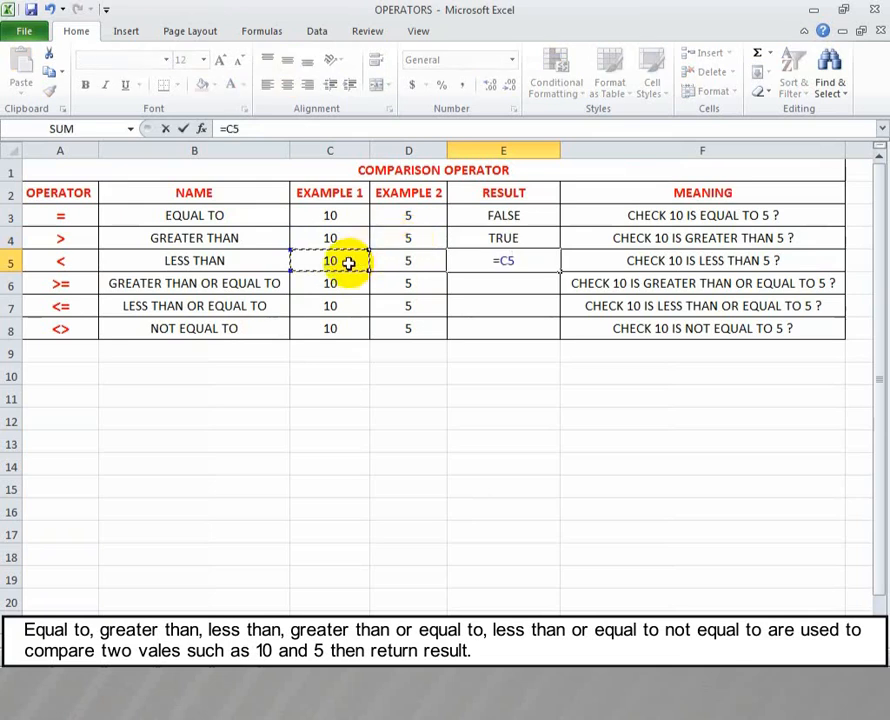
type("<")
left_click(411, 261)
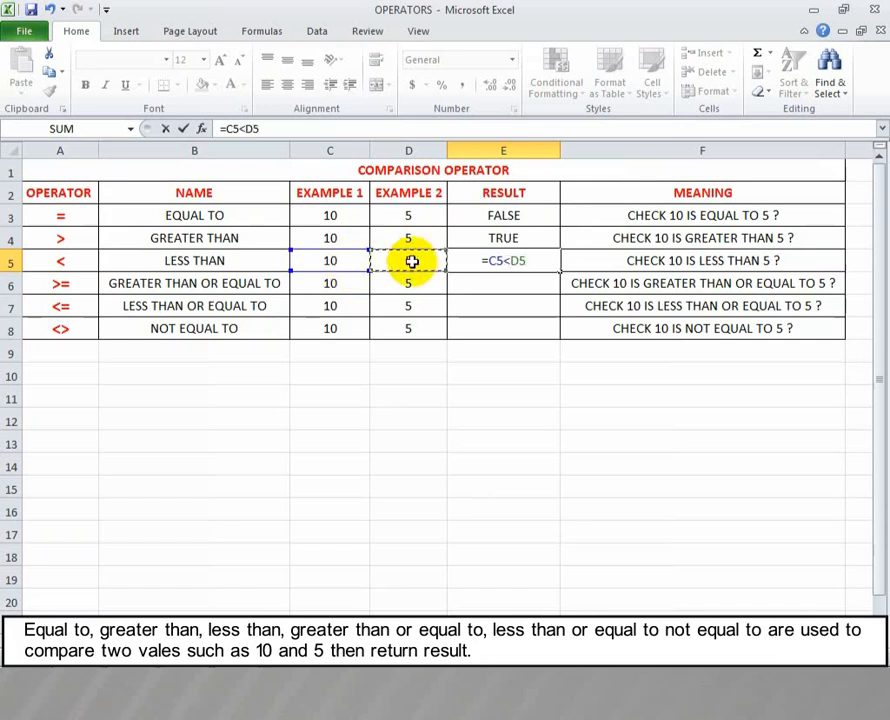
key("Return")
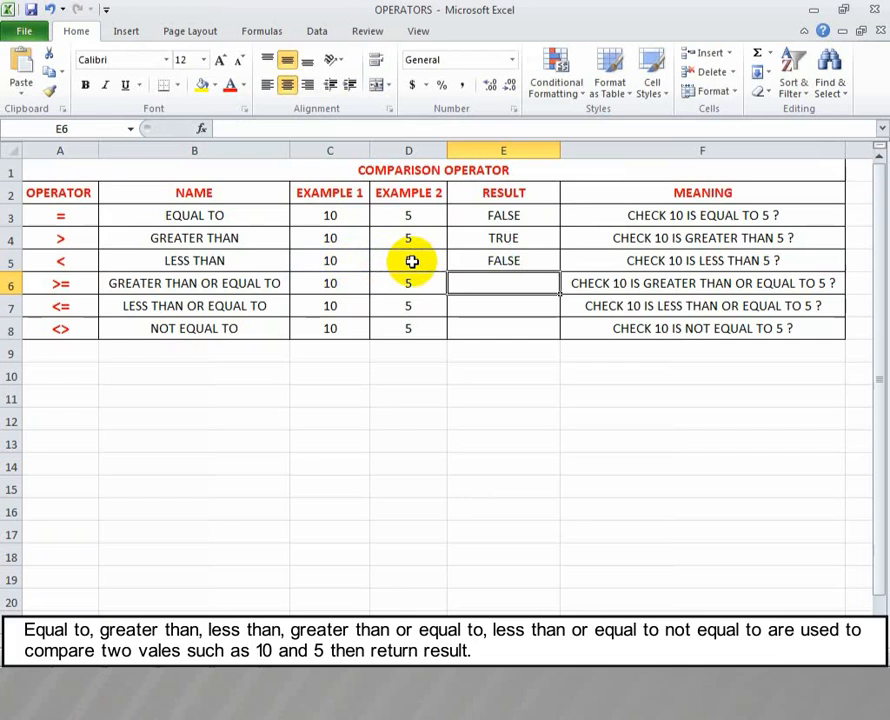
Step: Enter the formula =C6>=D6 in cell E6 as the result of the greater-than-or-equal-to row
type("=")
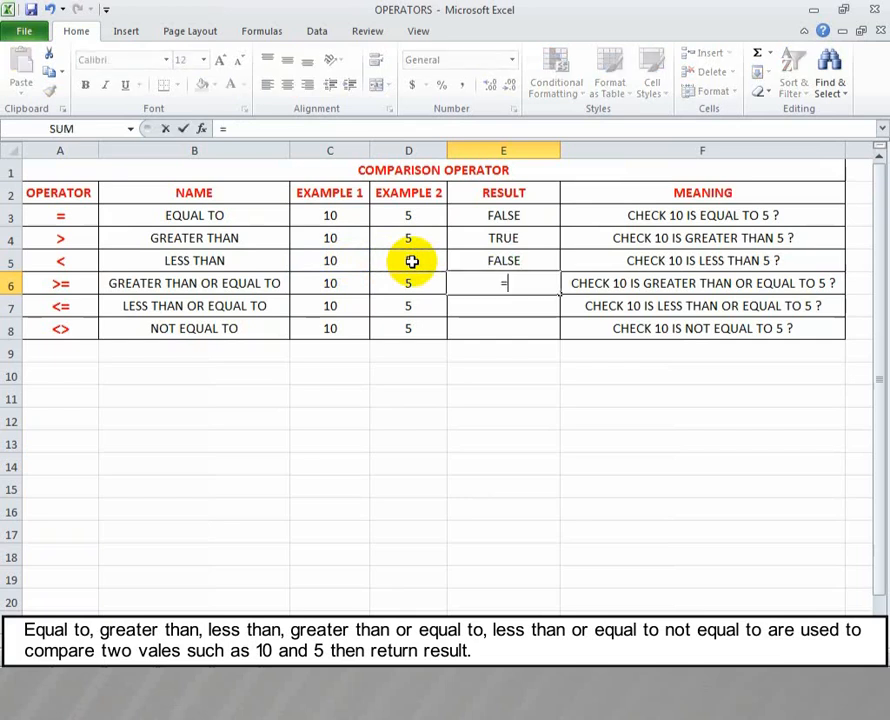
left_click(349, 285)
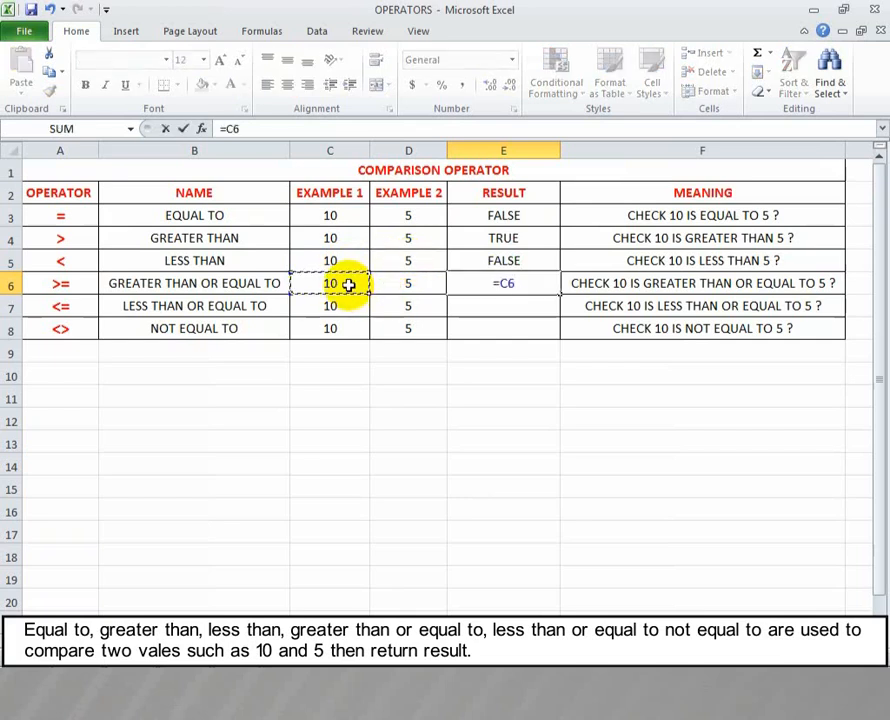
type(">=")
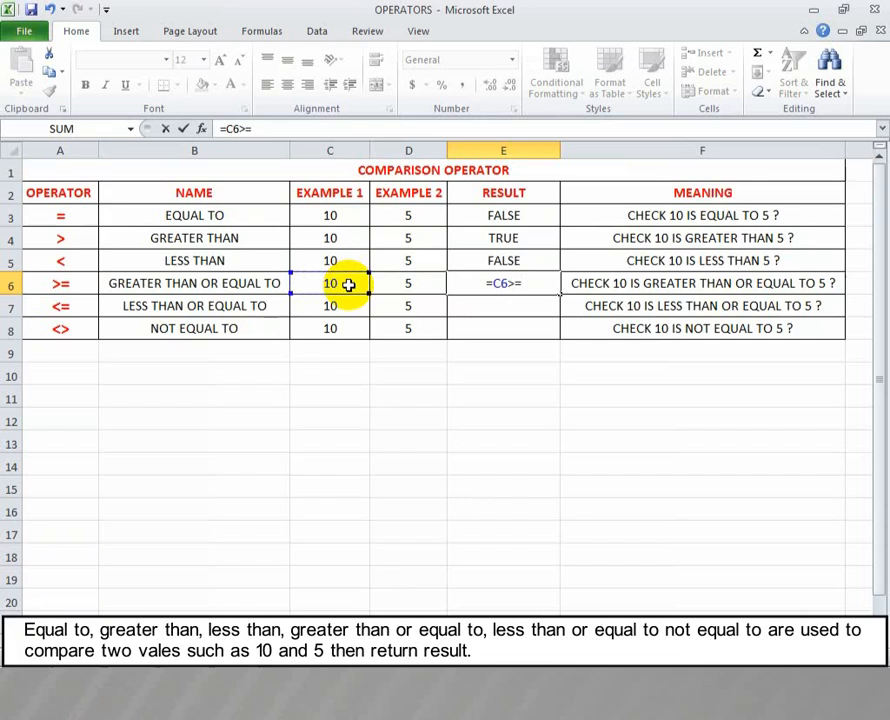
left_click(408, 284)
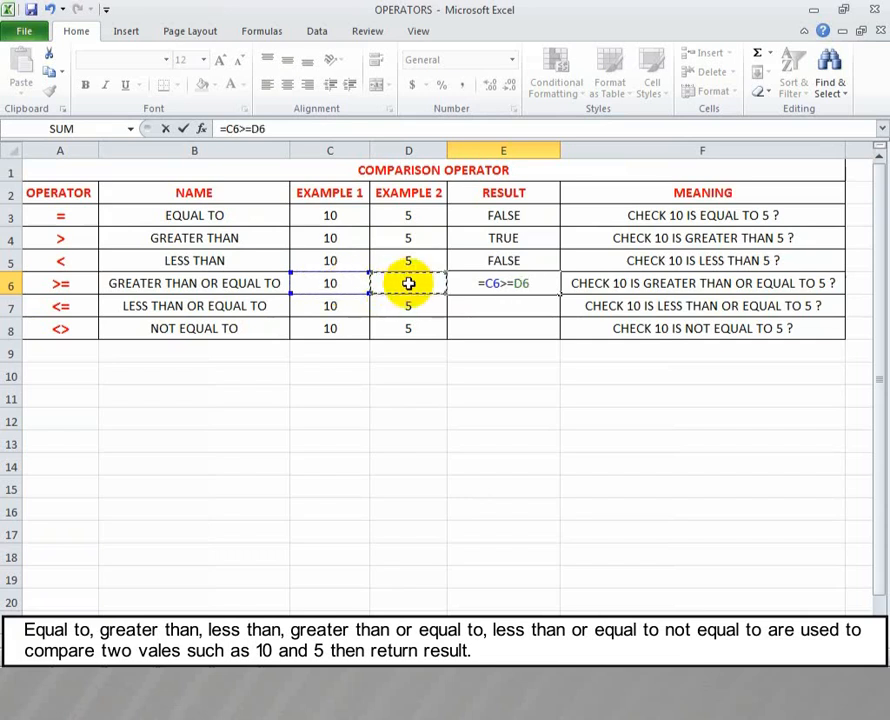
key("Return")
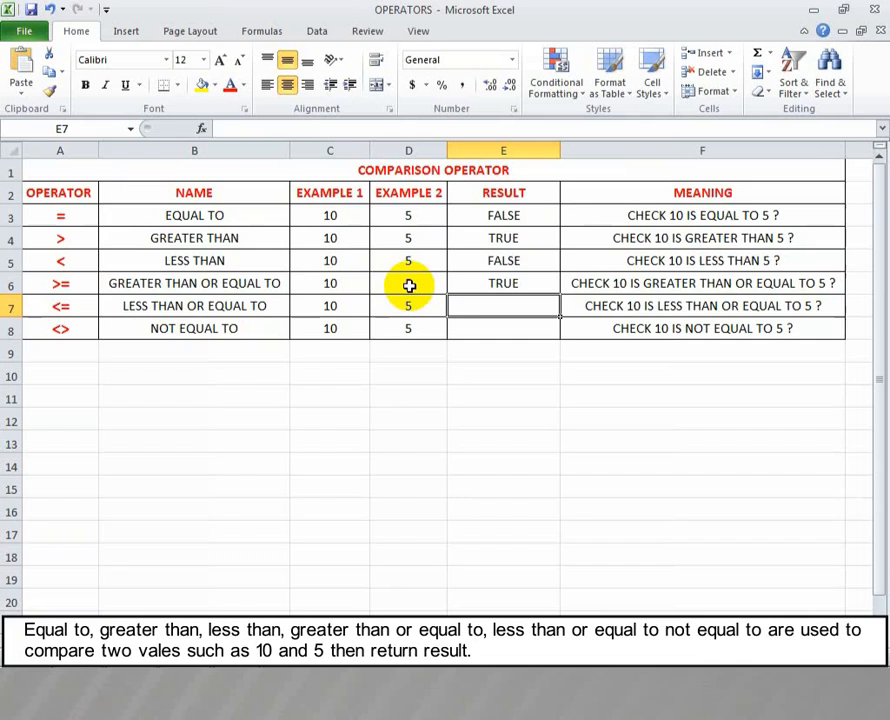
Step: Enter the formula =C7<=D7 in cell E7 as the result of the less-than-or-equal-to row
type("=")
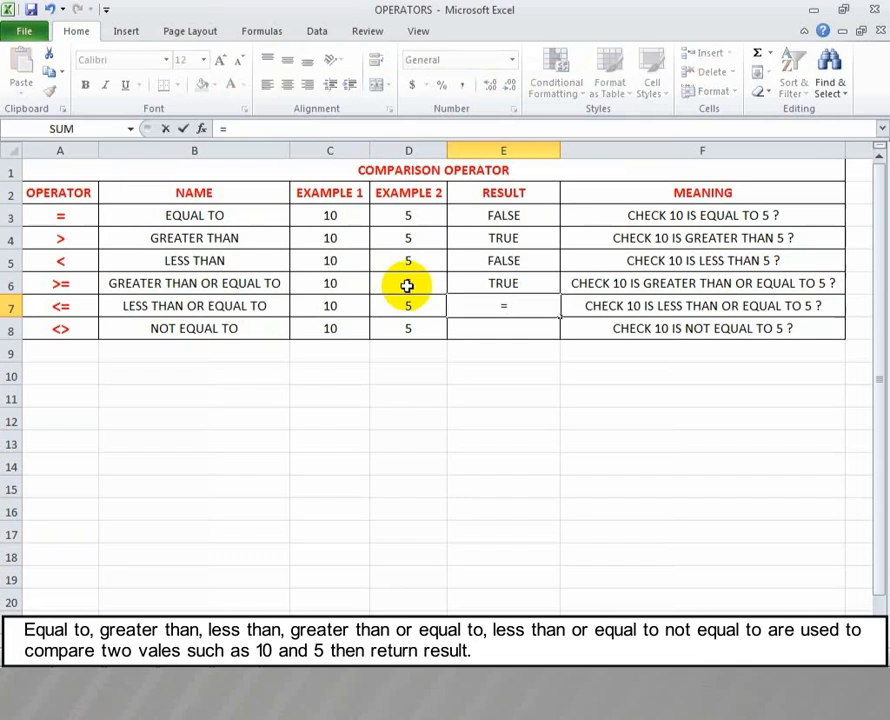
left_click(356, 309)
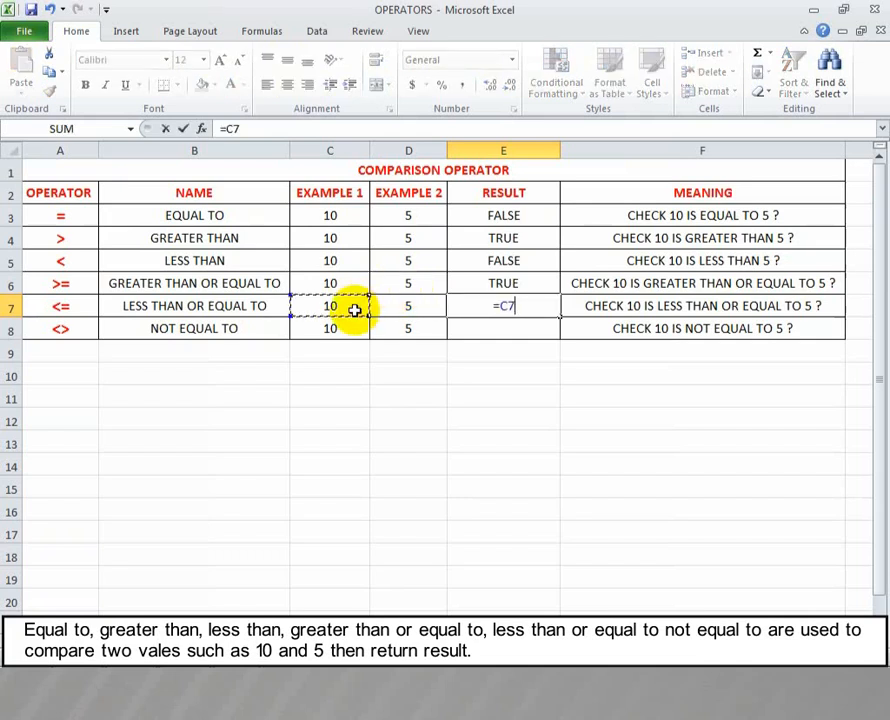
type("<")
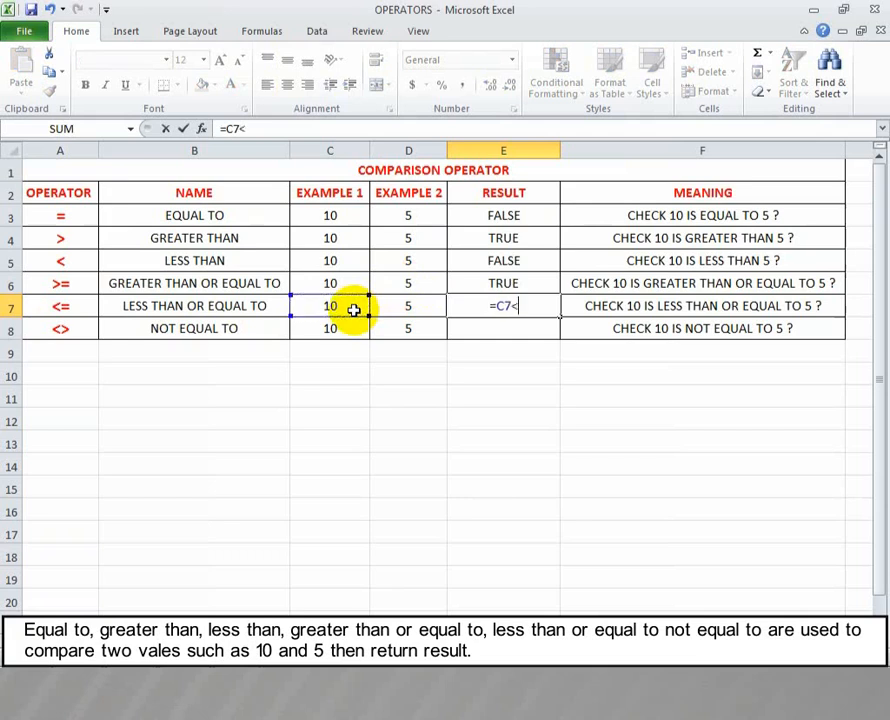
type("=")
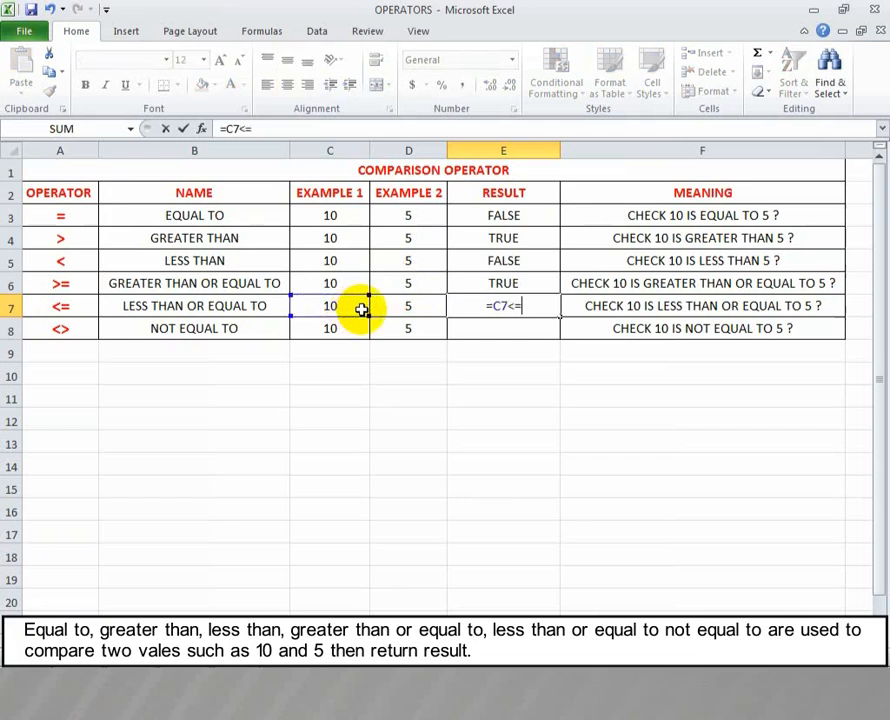
left_click(412, 315)
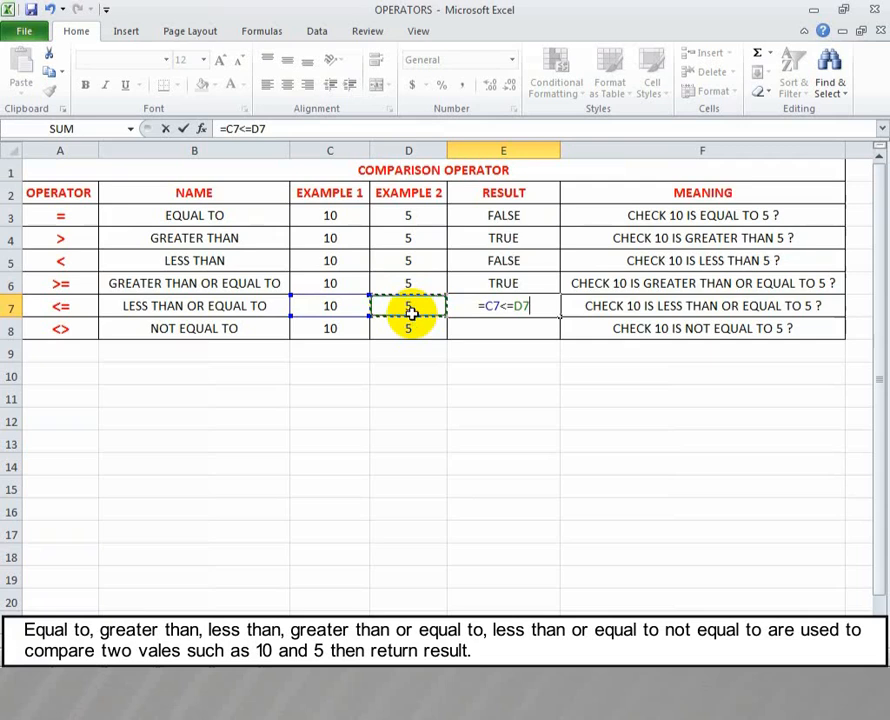
key("Return")
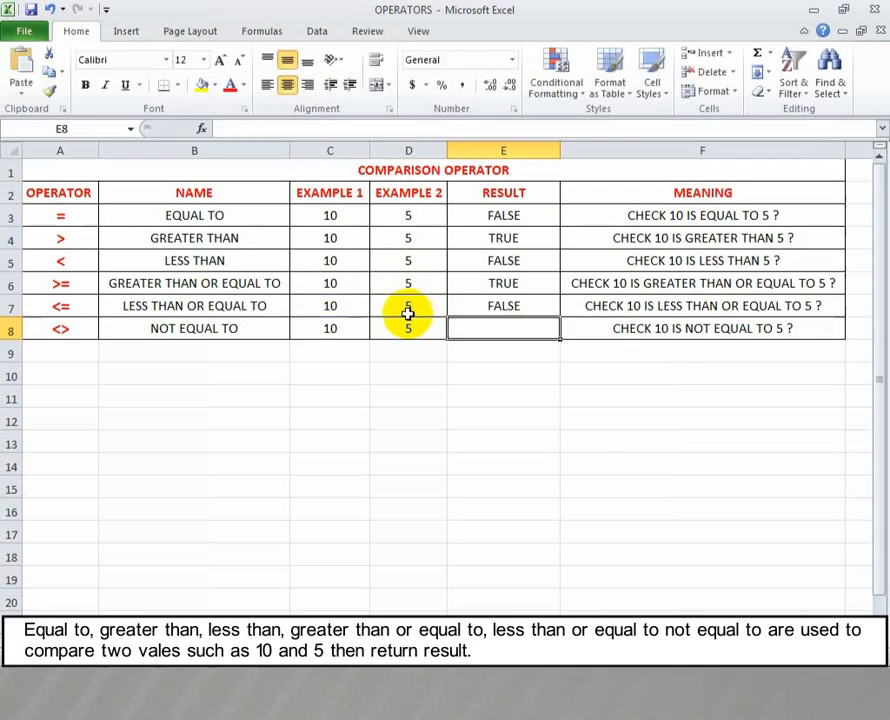
Step: Enter the formula =C8<>D8 in cell E8 as the result of the not-equal-to row
type("=")
left_click(358, 331)
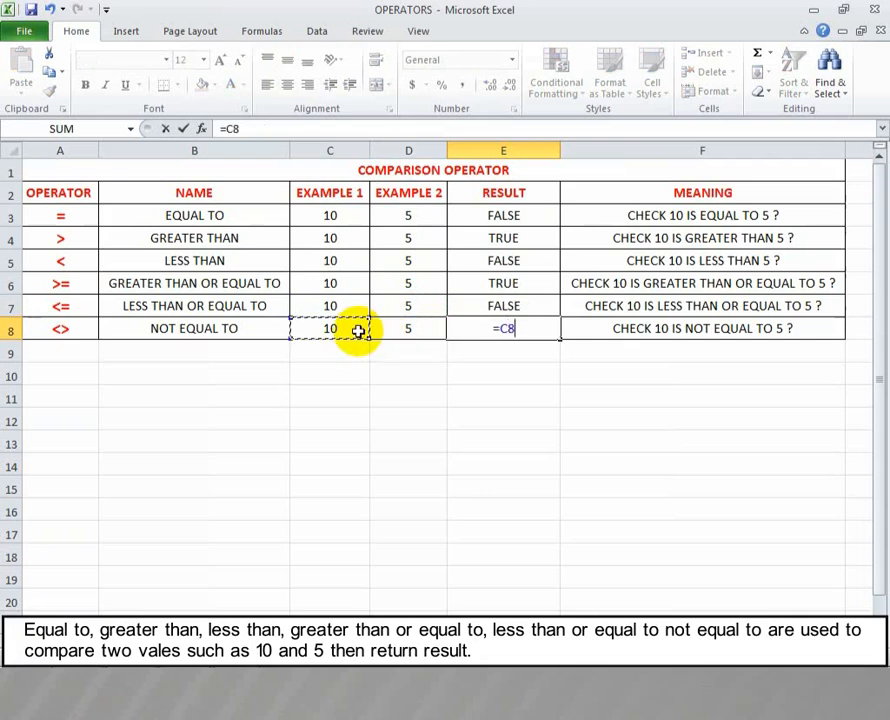
type("<>")
left_click(405, 331)
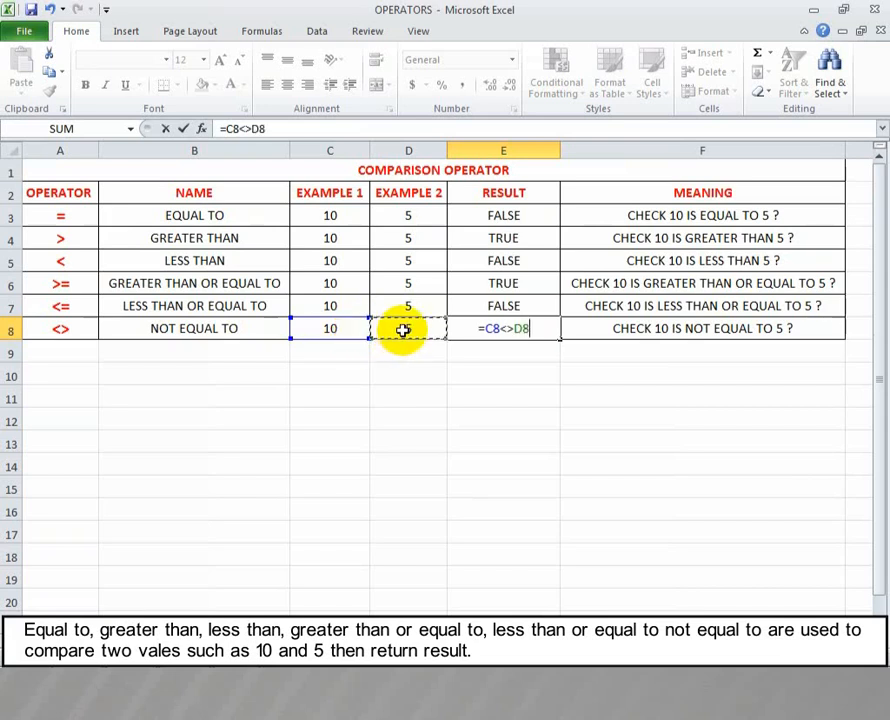
key("Return")
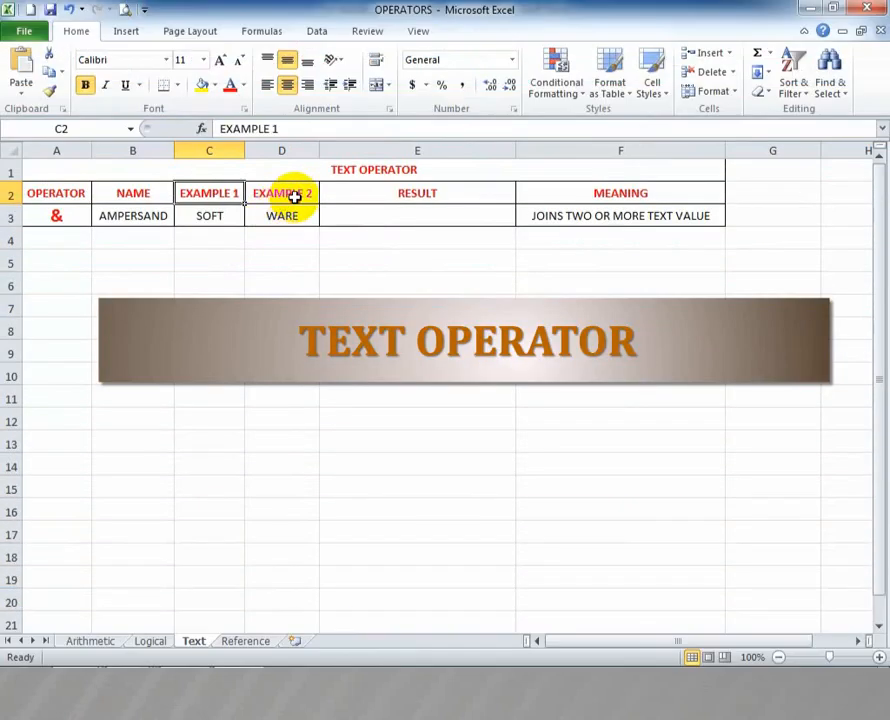
Step: Join the two example texts in cell E3 of the Text sheet with the formula ="SOFT"&"WARE" and review the example and result cells
left_click(294, 197)
left_click(390, 215)
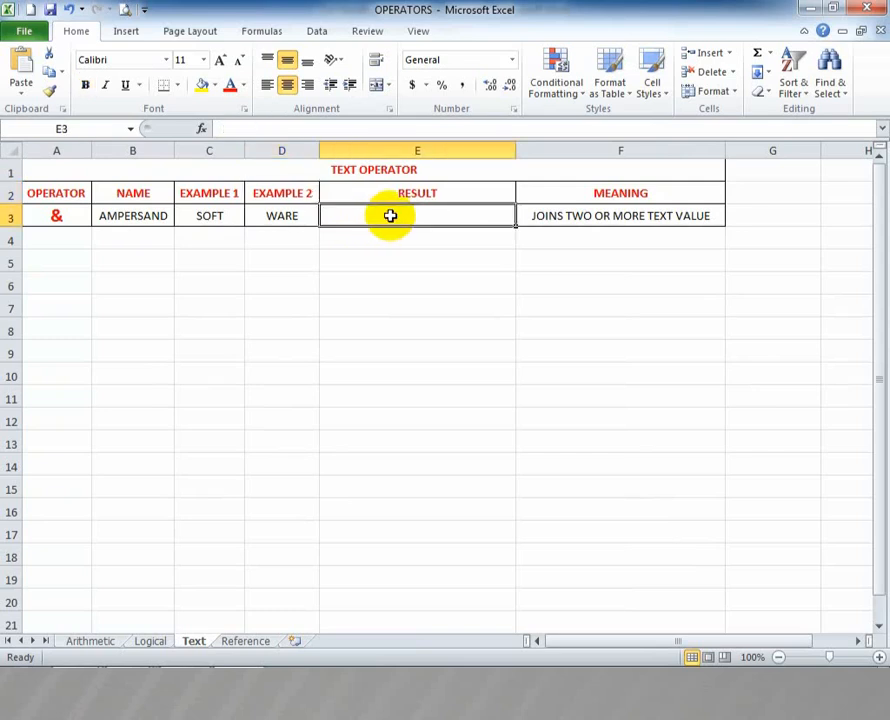
type("=\"soft")
key("BackSpace")
key("BackSpace")
key("BackSpace")
type("SOFT")
type("\"&")
type("\"WARE")
type("\"")
key("Return")
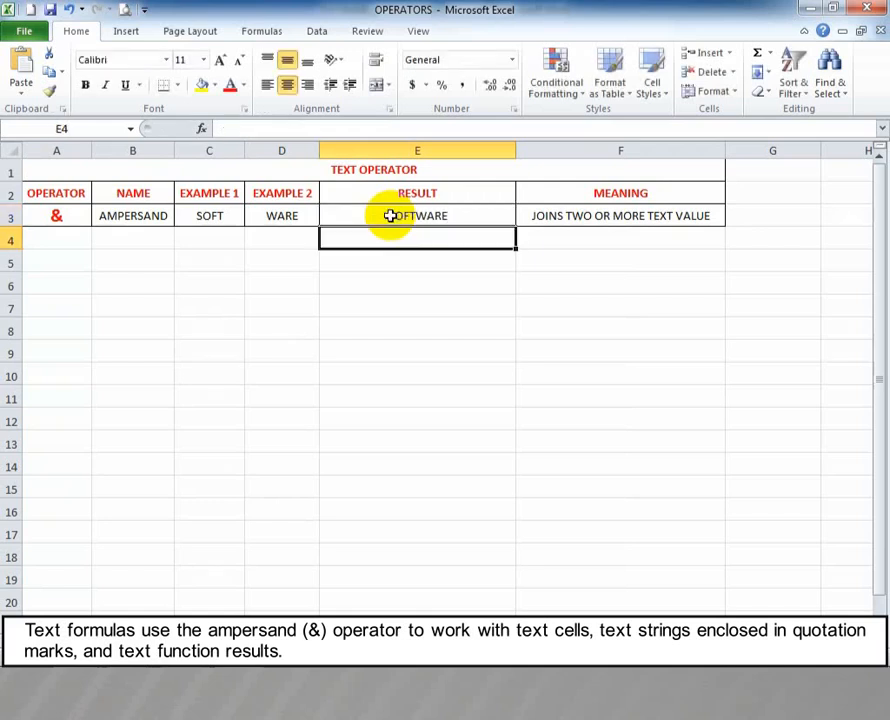
left_click(226, 216)
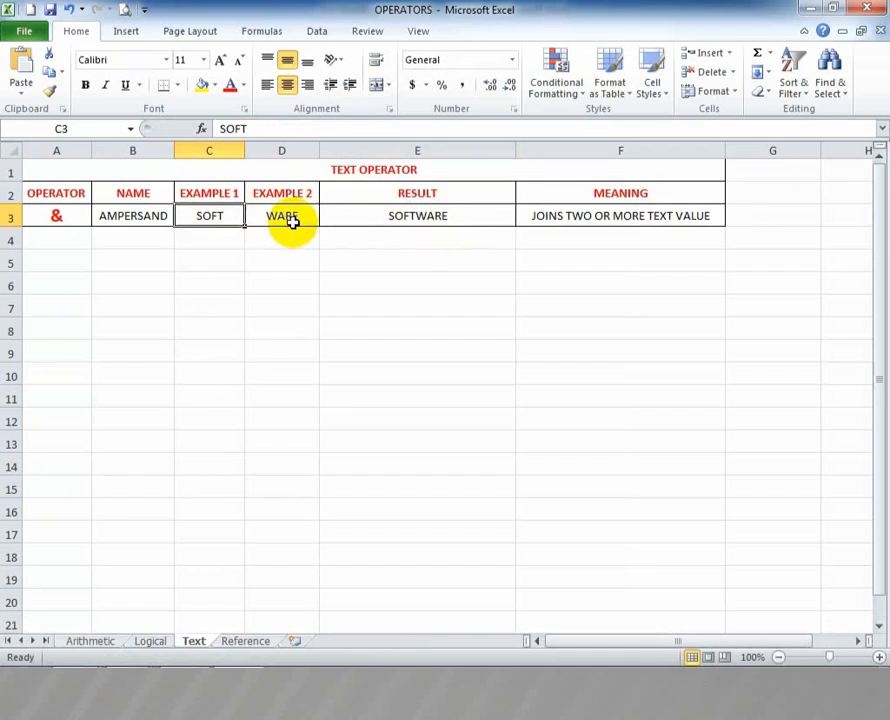
left_click(290, 222)
left_click(458, 220)
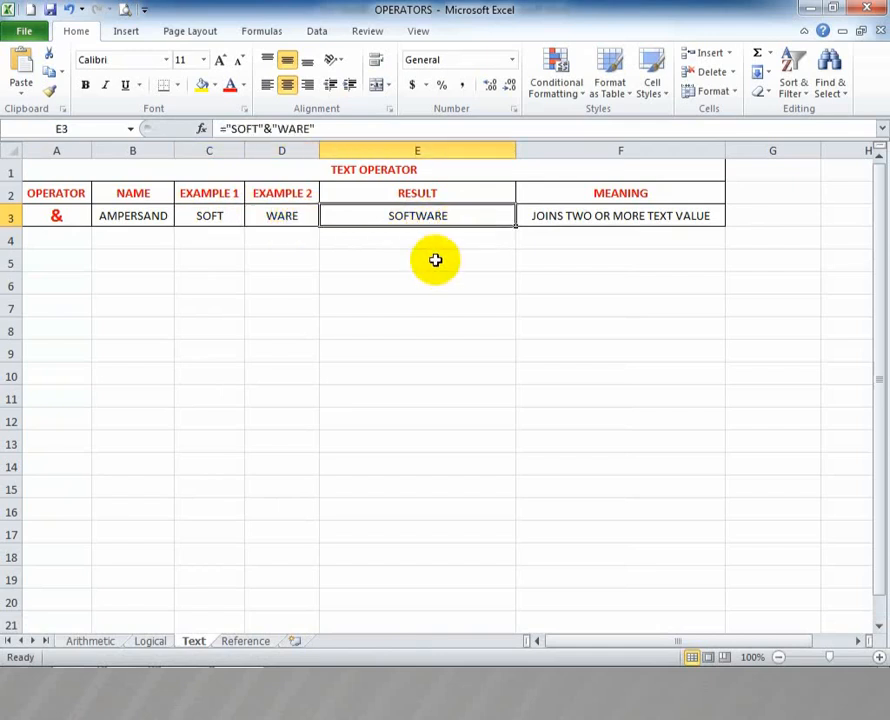
left_click(431, 238)
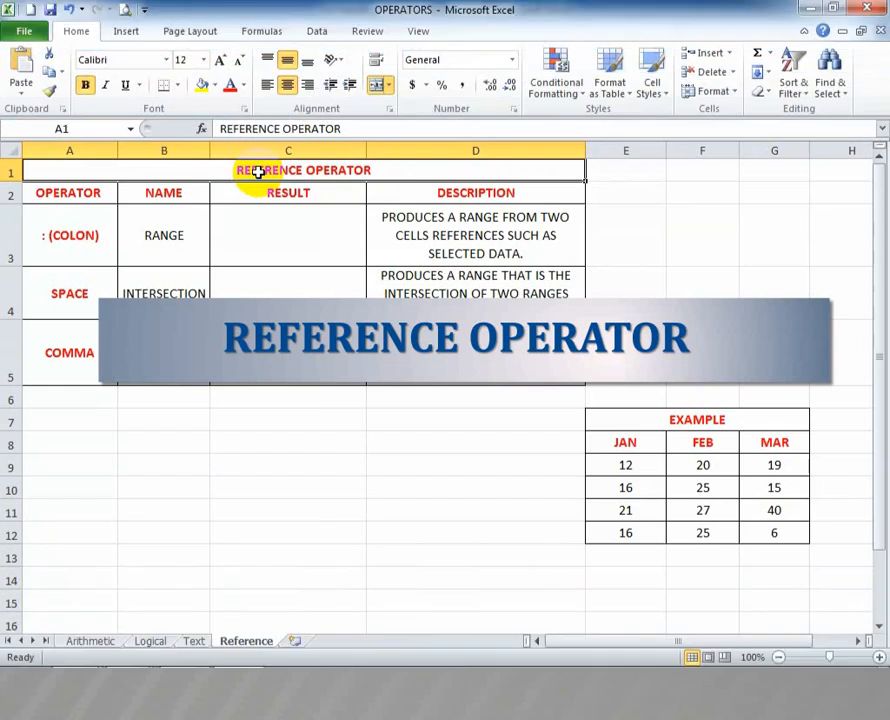
Step: Enter the formula =SUM(E9:E12) in cell C3 of the Reference sheet as the result of the colon range operator
left_click(86, 243)
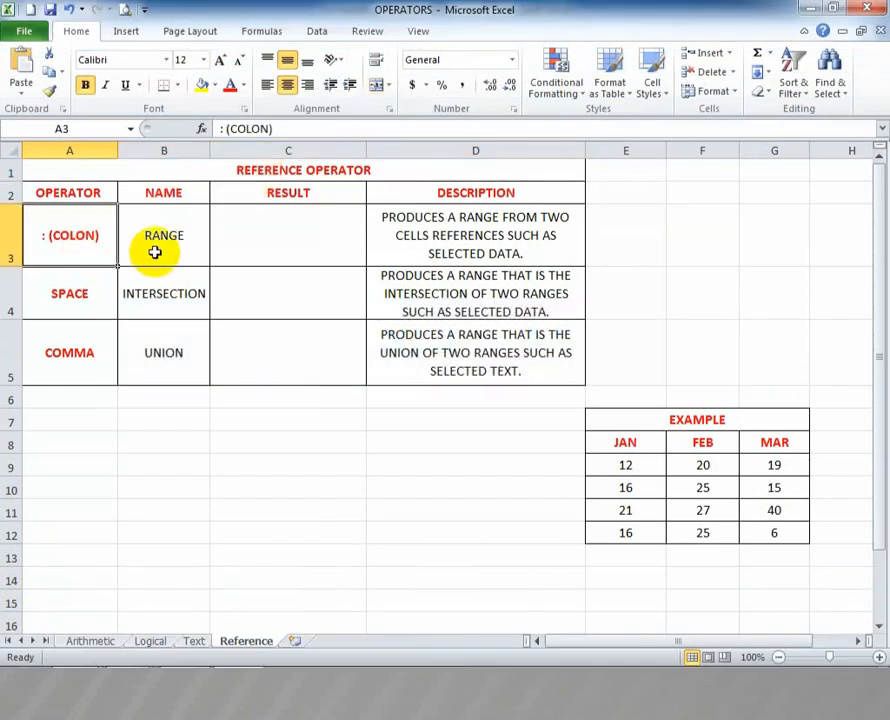
left_click(302, 239)
type("=SU")
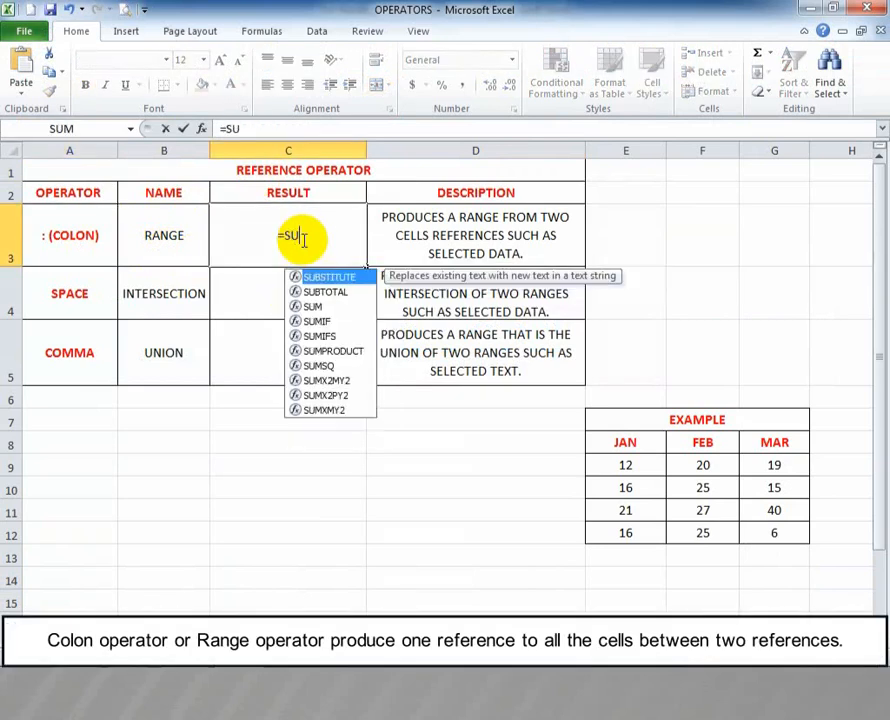
type("M(")
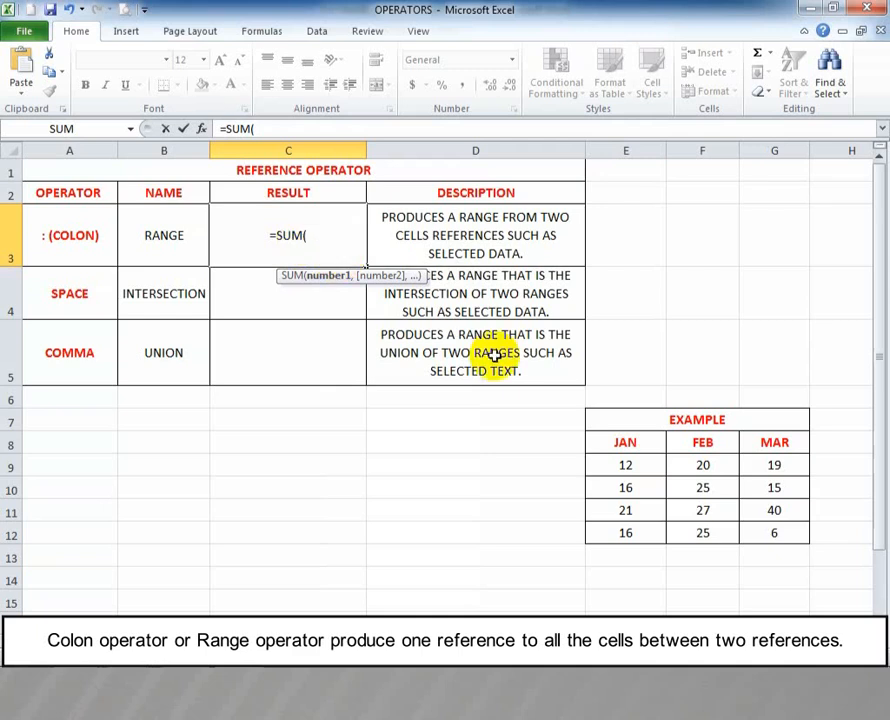
left_click_drag(637, 469, 630, 534)
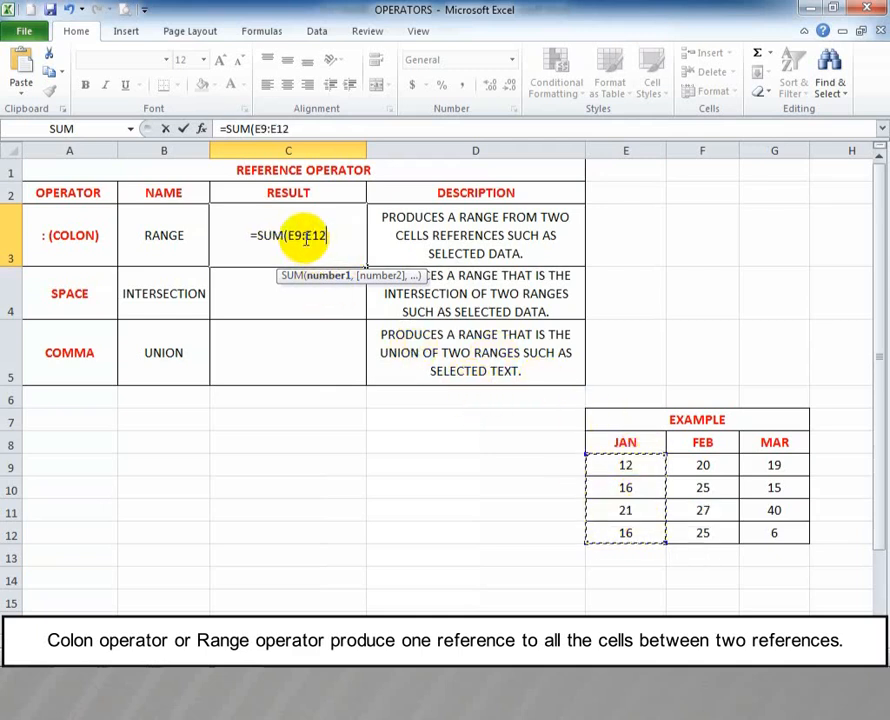
type(")")
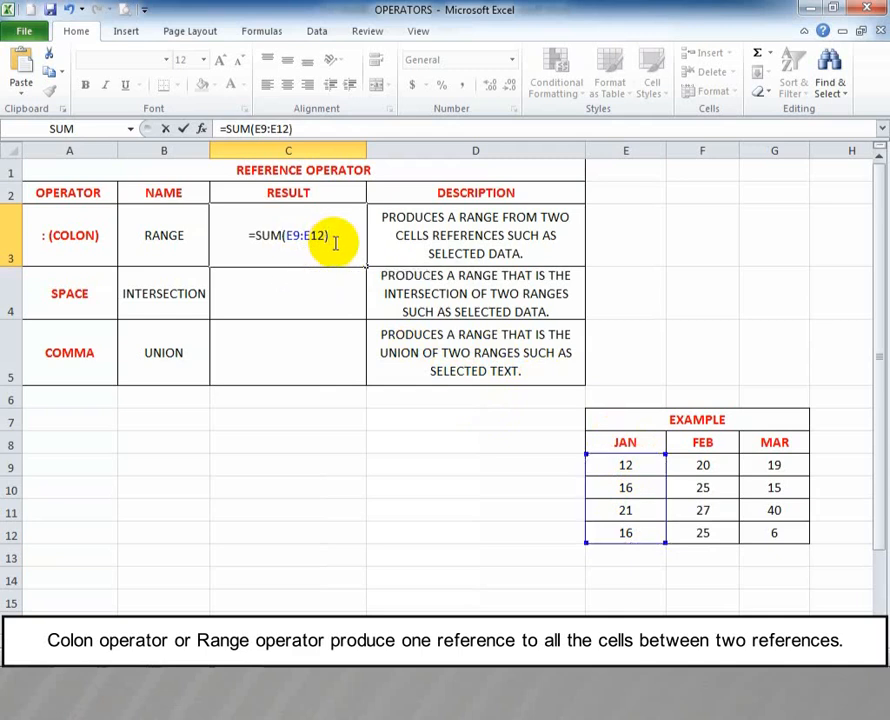
key("Return")
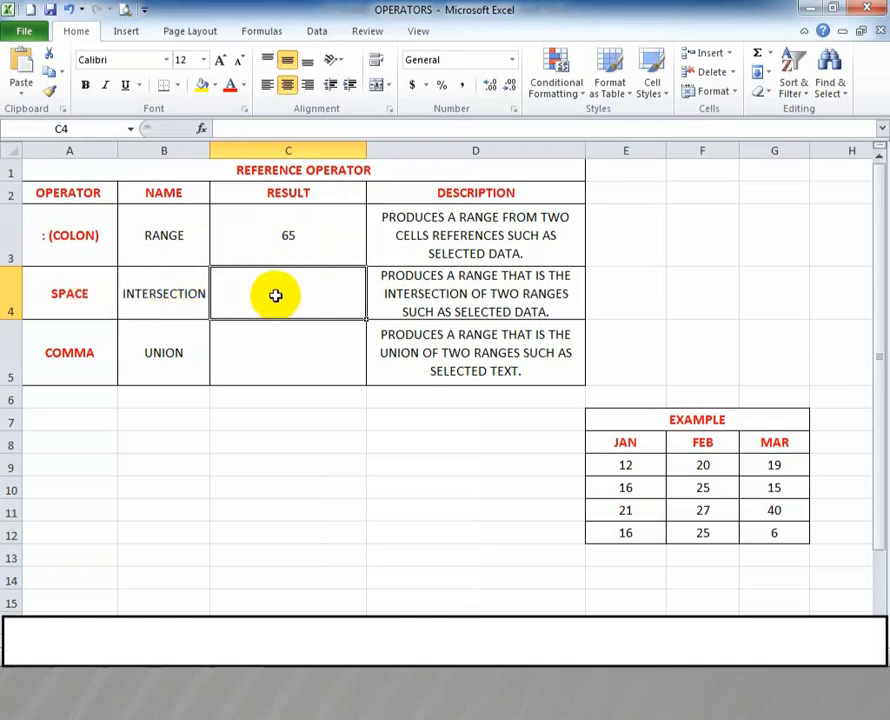
Step: Enter the intersection formula =(E9:E12 E10:G10) in cell C4 and compare its result with cell E10
type("=(")
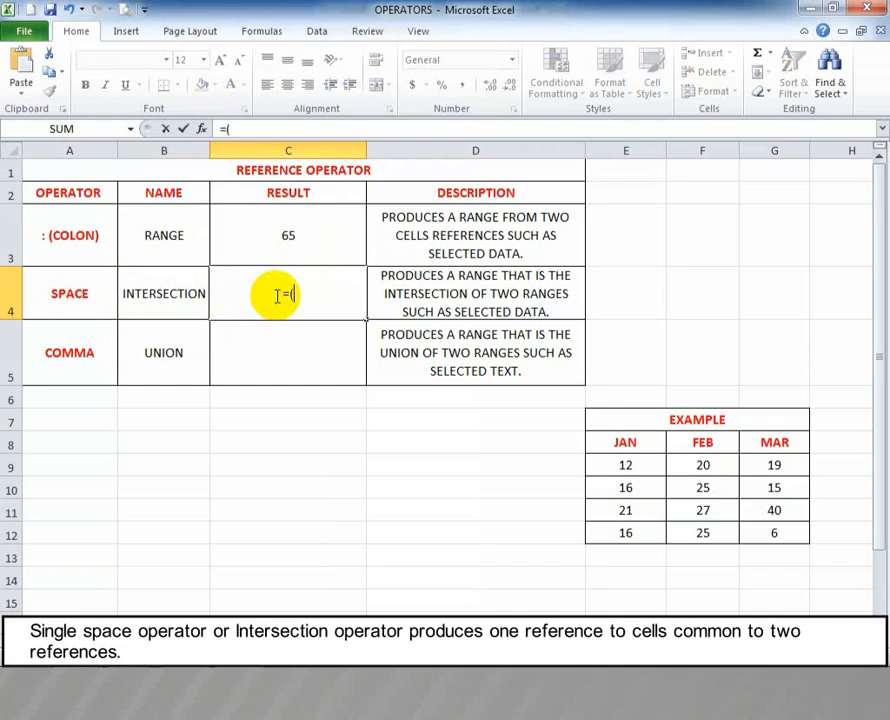
left_click_drag(627, 466, 624, 527)
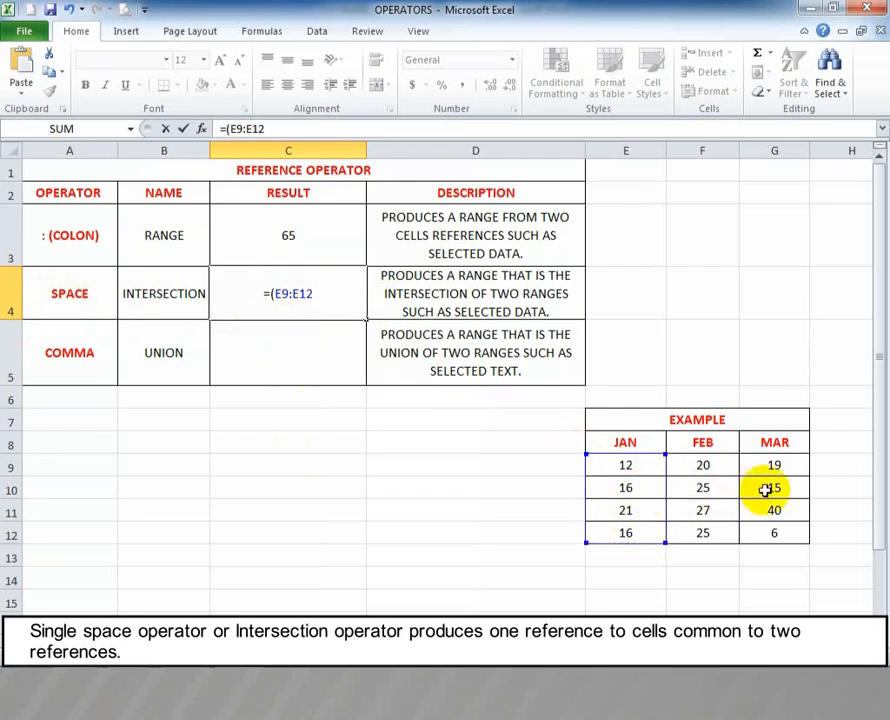
left_click_drag(777, 487, 628, 489)
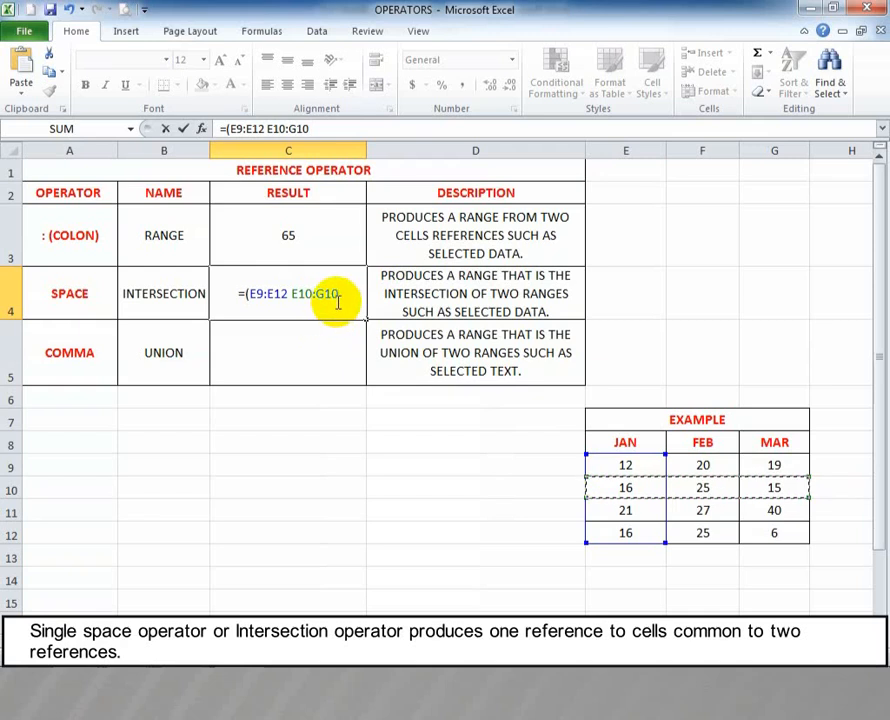
type(")")
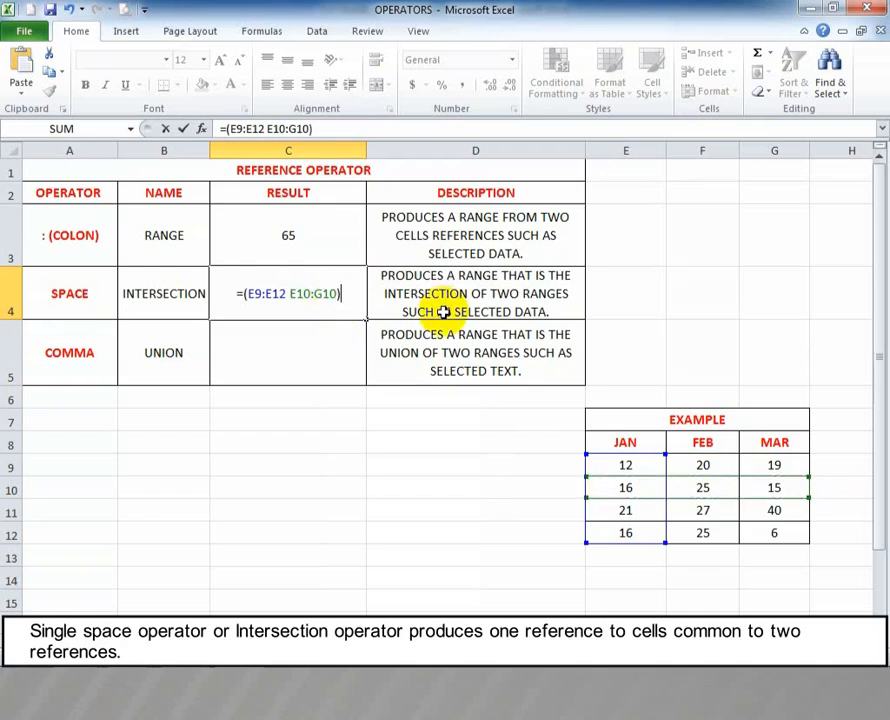
key("Return")
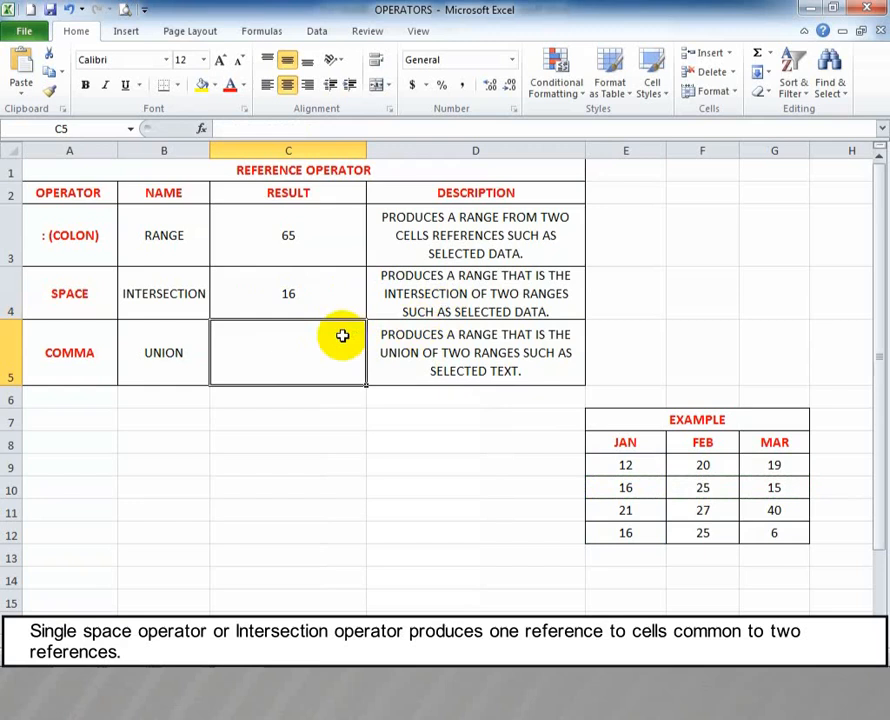
left_click(349, 297)
left_click(655, 487)
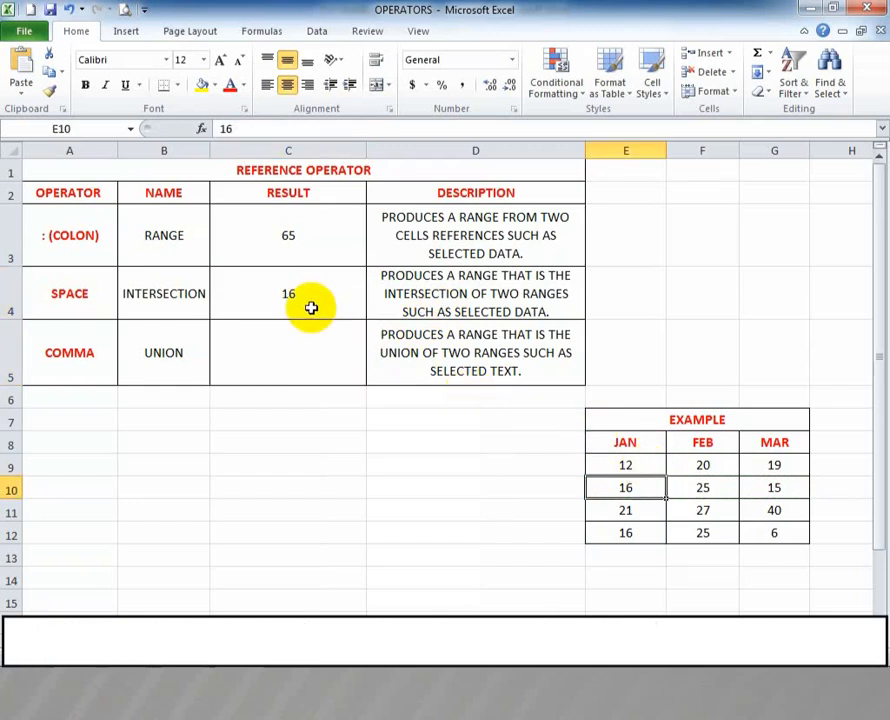
left_click(300, 298)
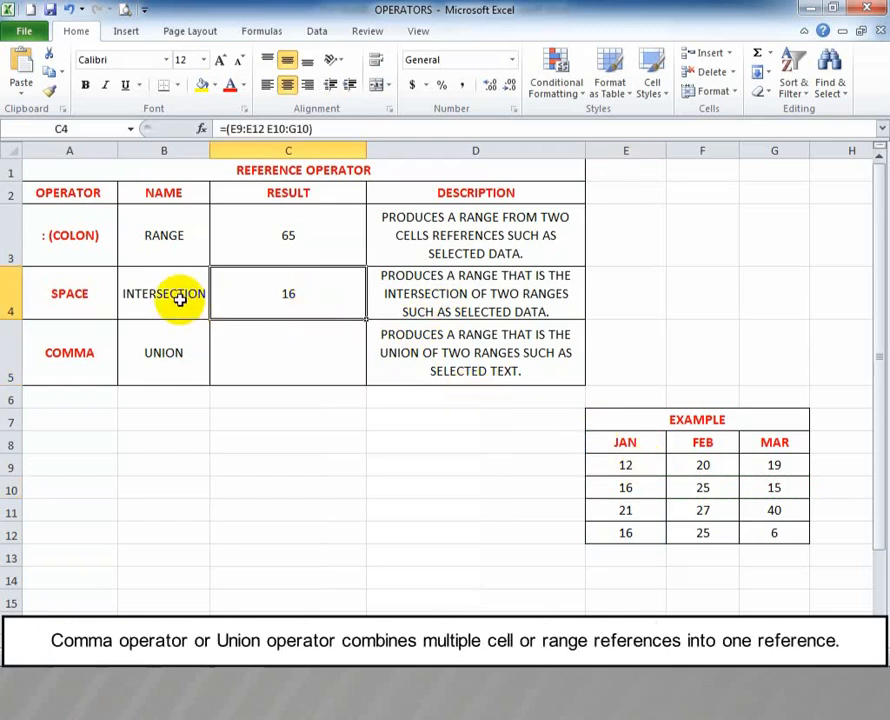
Step: Enter the union formula =SUM(E9:E12,F9:F12,G9:G12) in cell C5 and review the result cell
left_click(273, 355)
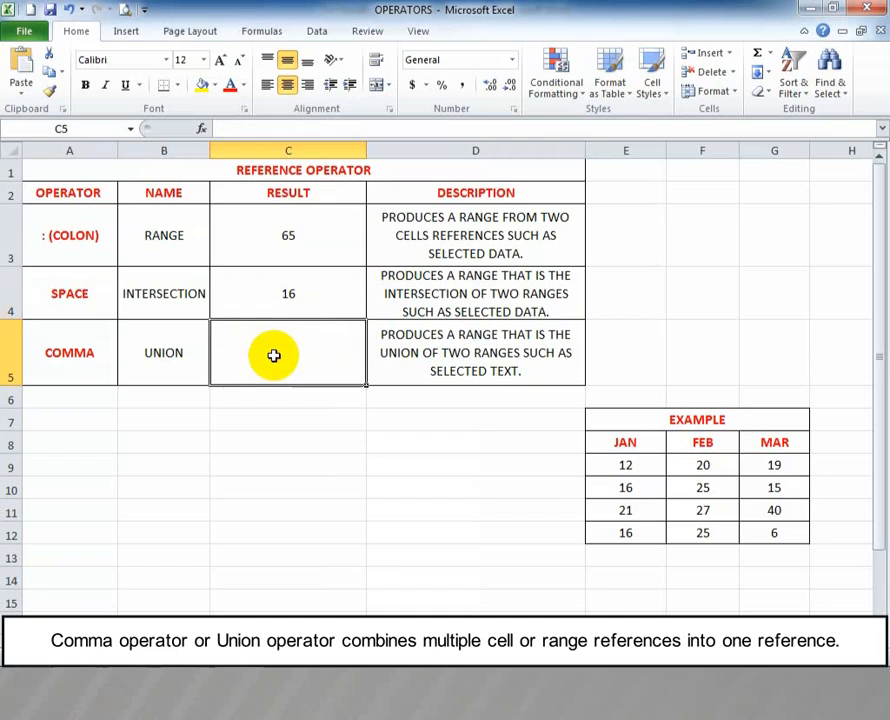
type("=")
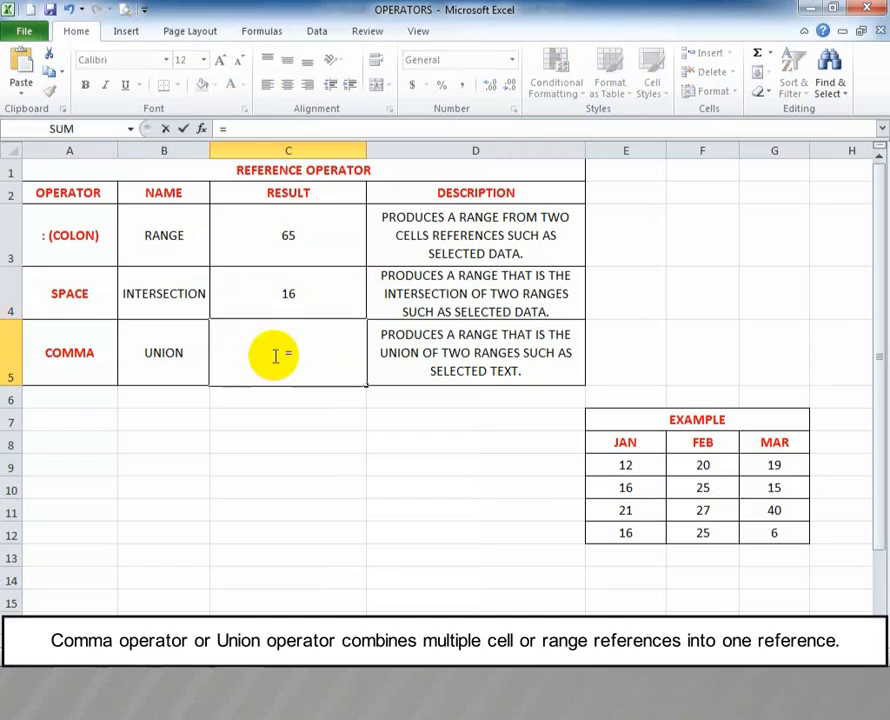
type("SUM(")
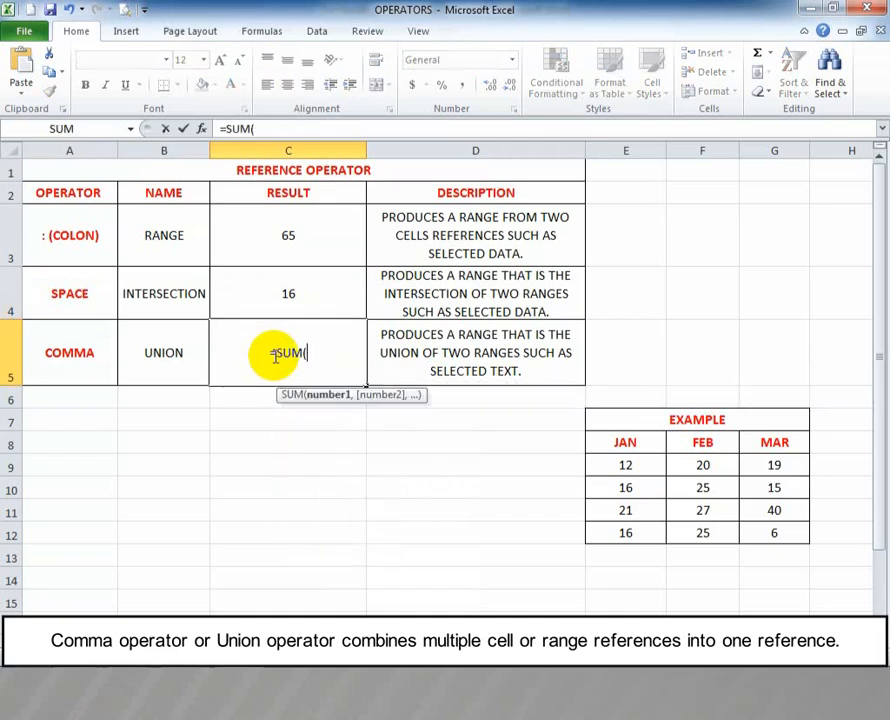
left_click_drag(628, 468, 646, 527)
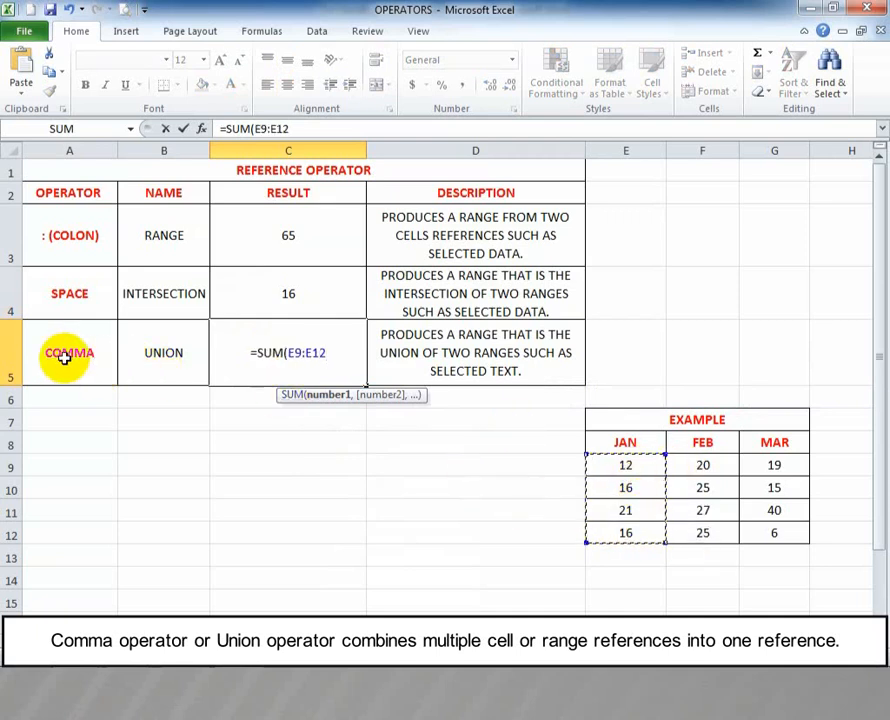
type(",")
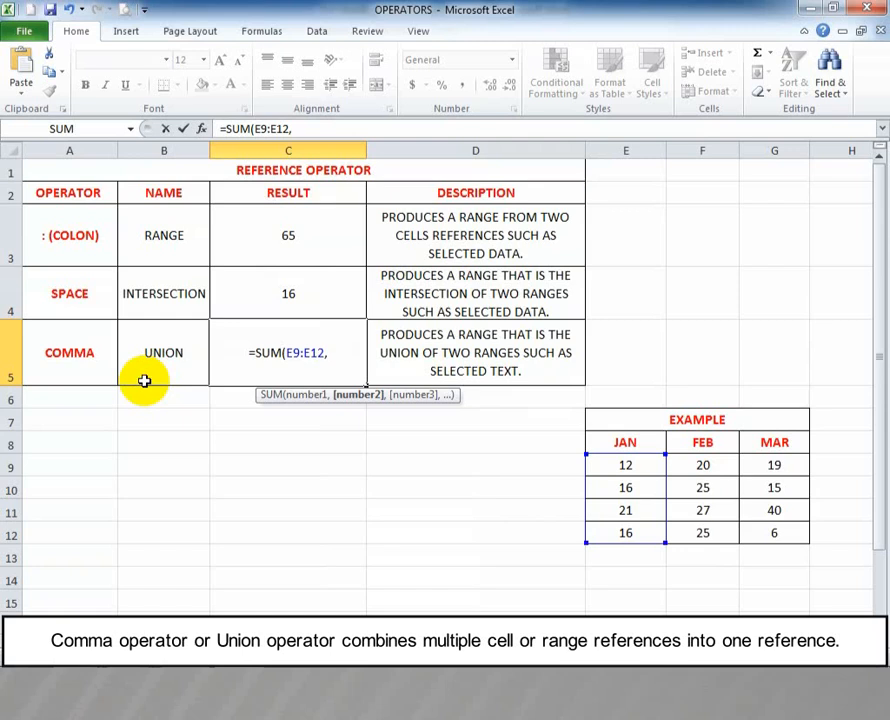
left_click_drag(708, 465, 716, 530)
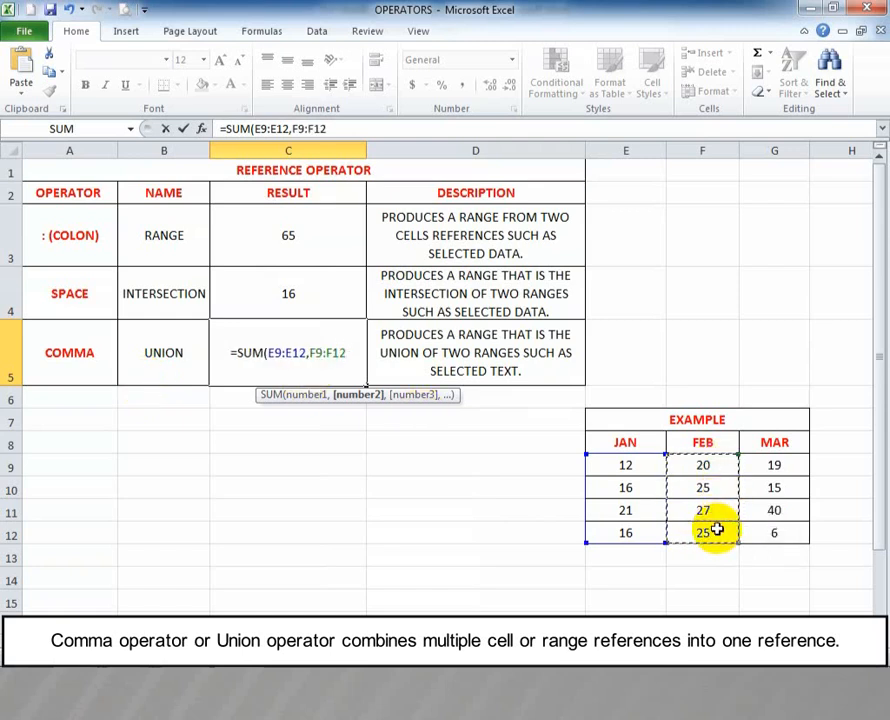
type(",")
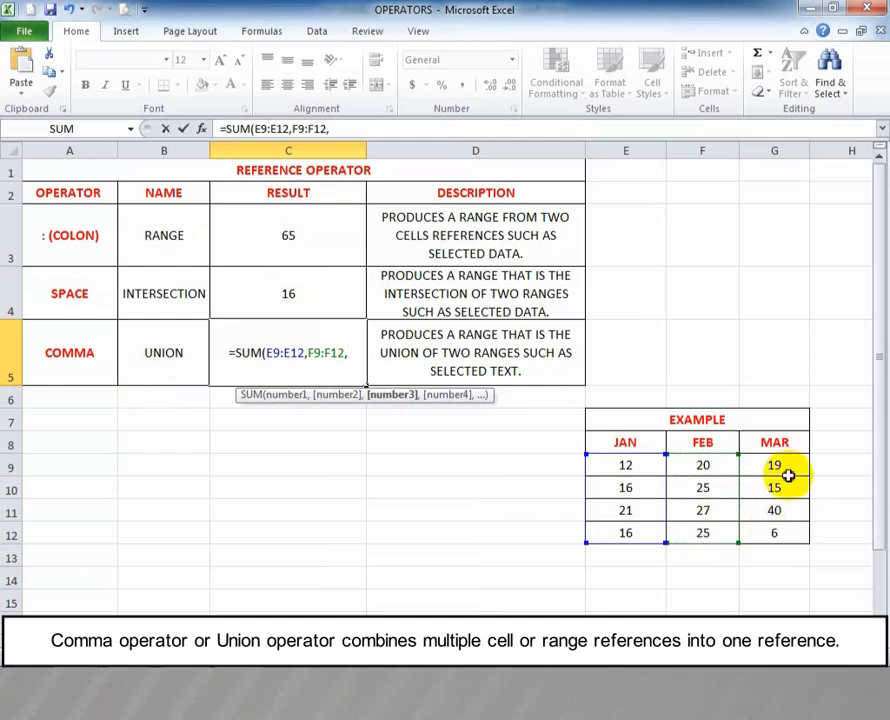
left_click_drag(788, 476, 788, 529)
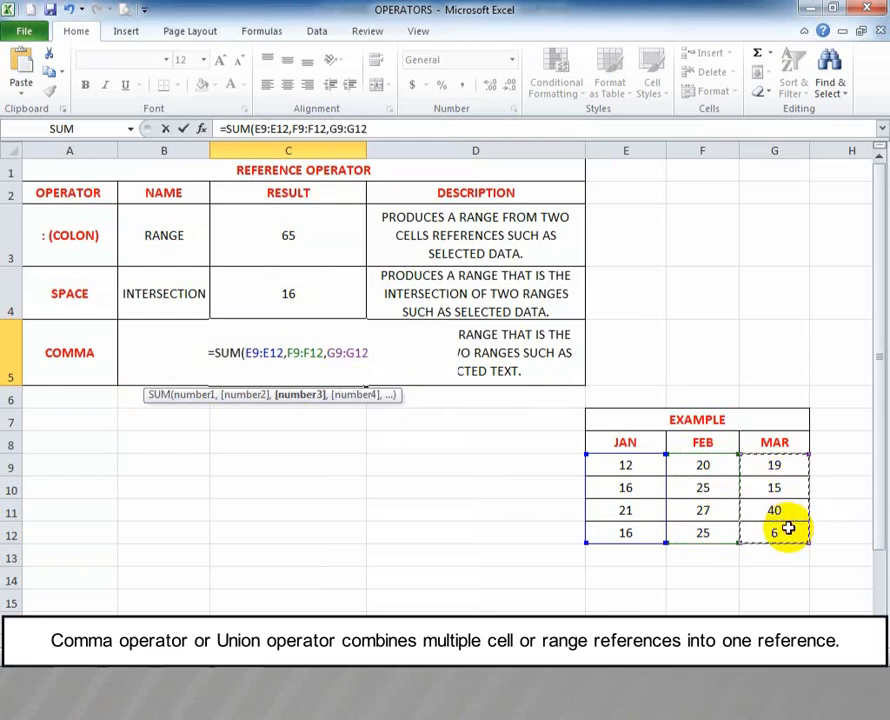
type(")")
key("Return")
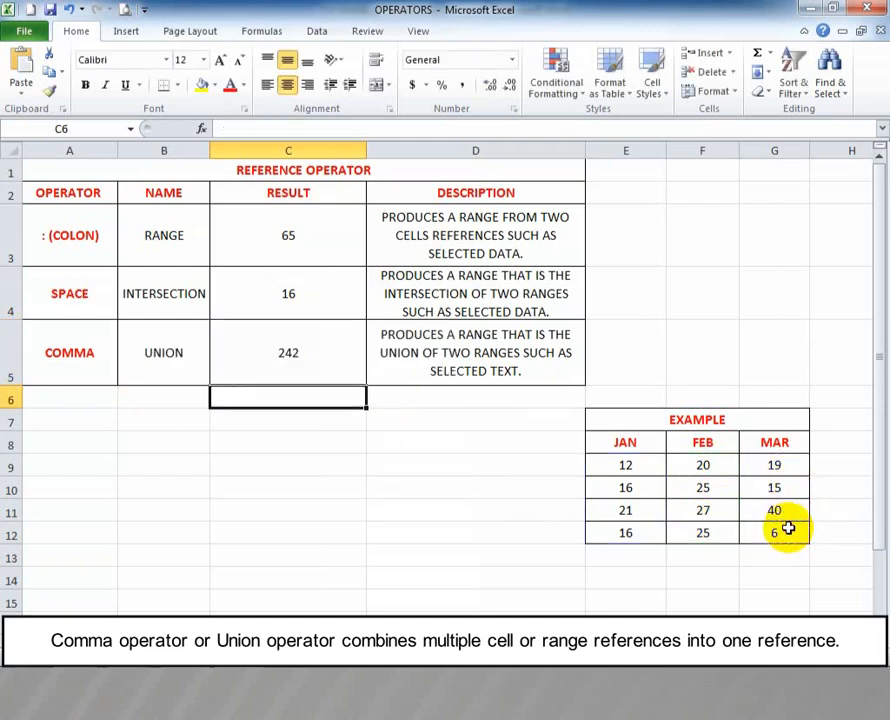
left_click(324, 352)
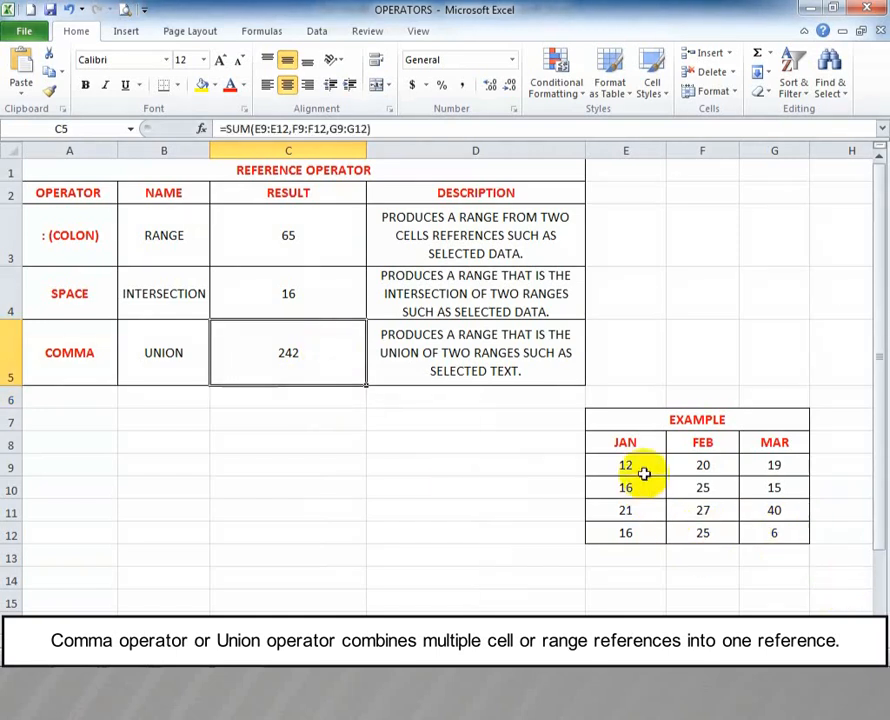
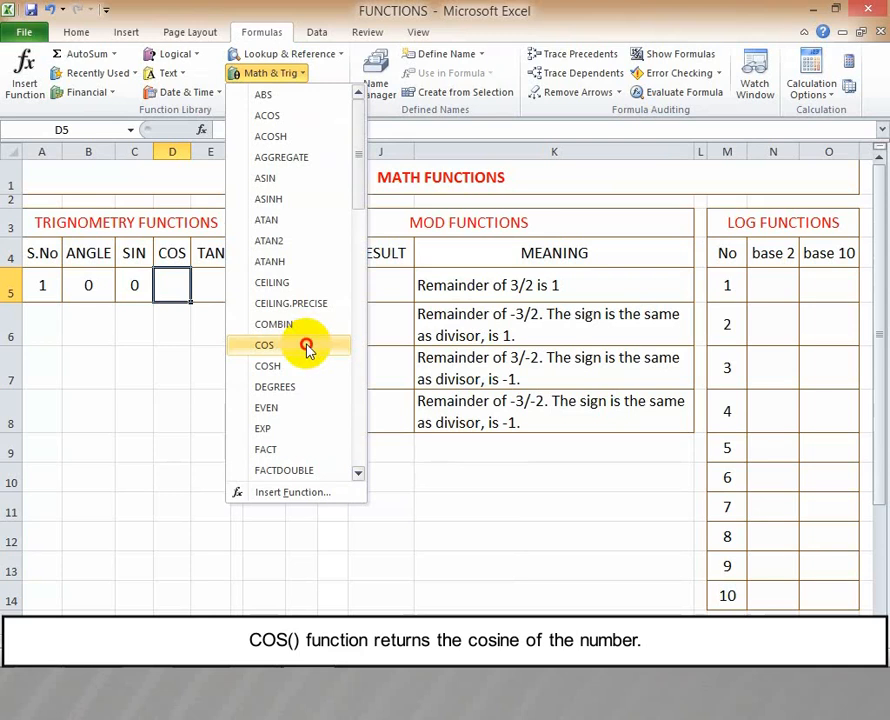
Step: Insert the COS function in cell D5 and the TAN function in cell E5, both using the angle in B5
left_click(306, 346)
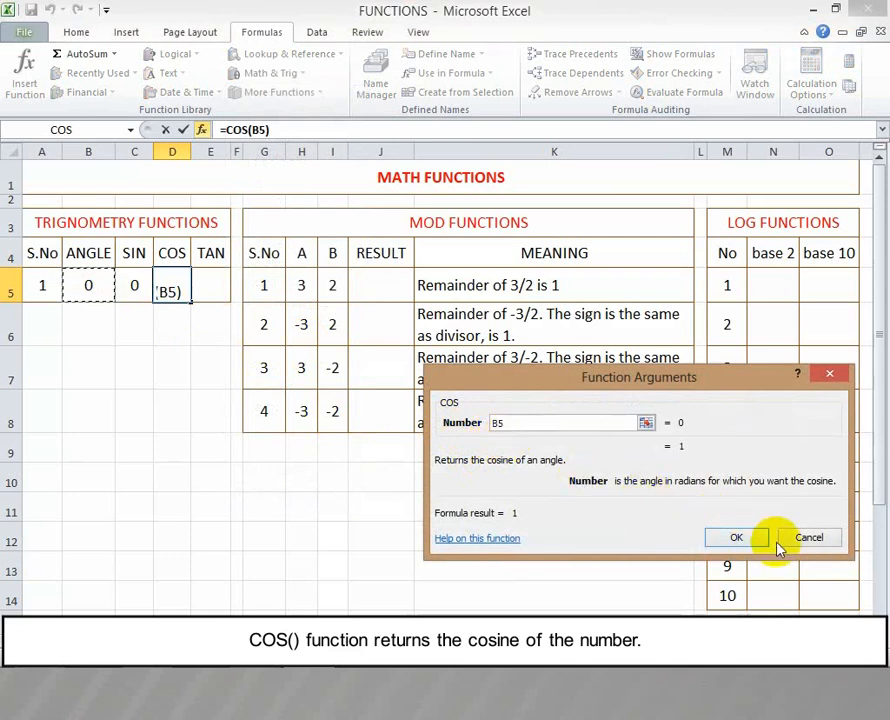
left_click(737, 538)
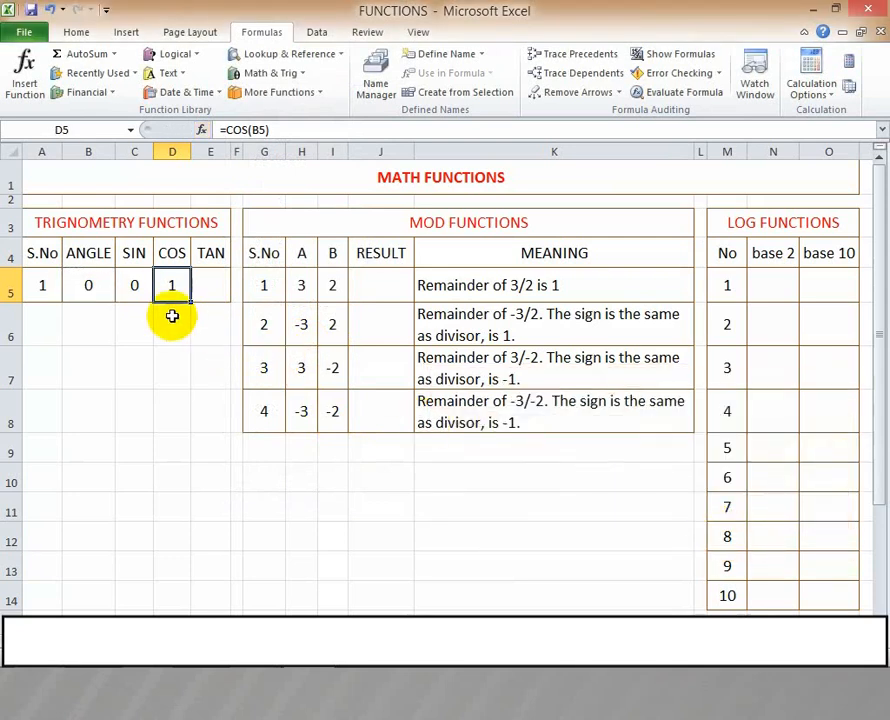
left_click(213, 286)
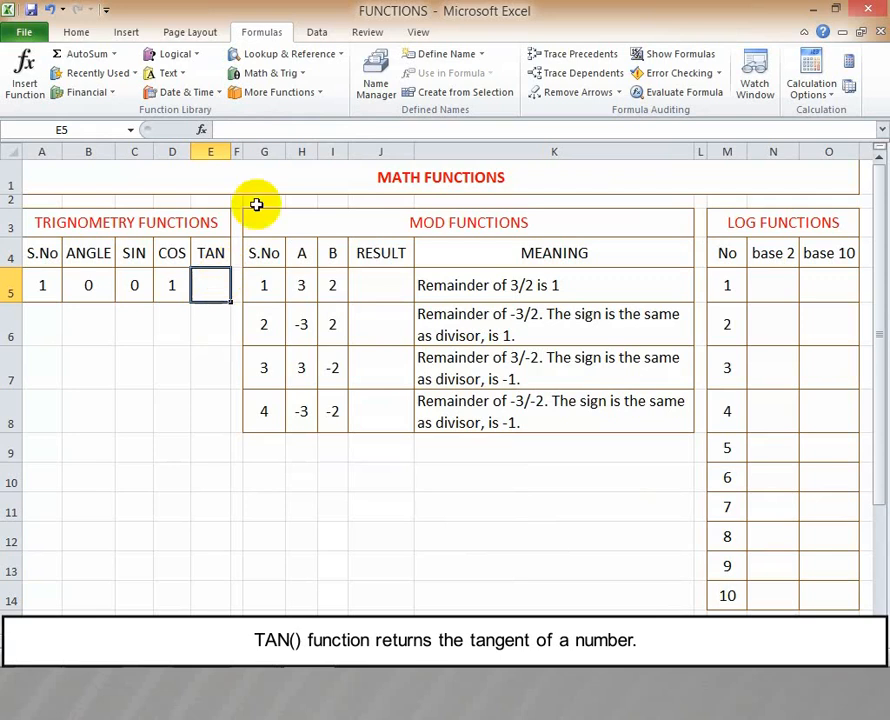
left_click(287, 77)
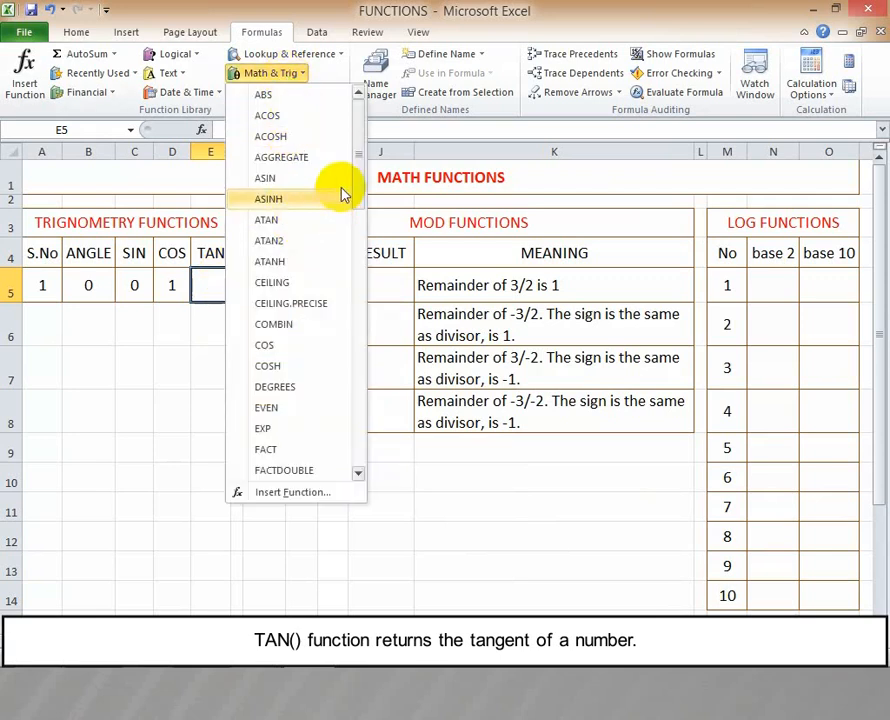
left_click_drag(358, 168, 360, 423)
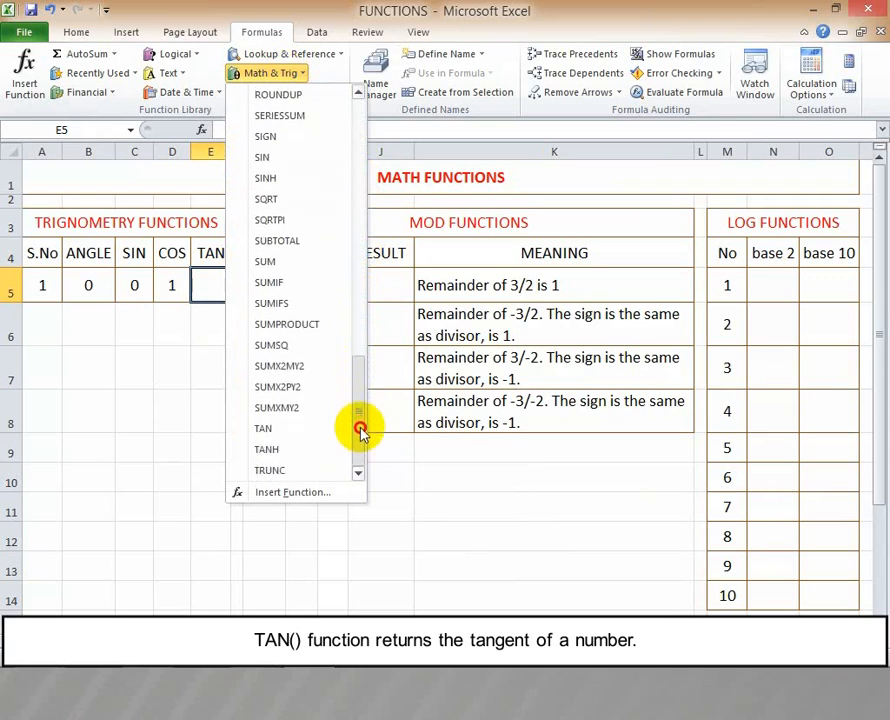
left_click(297, 434)
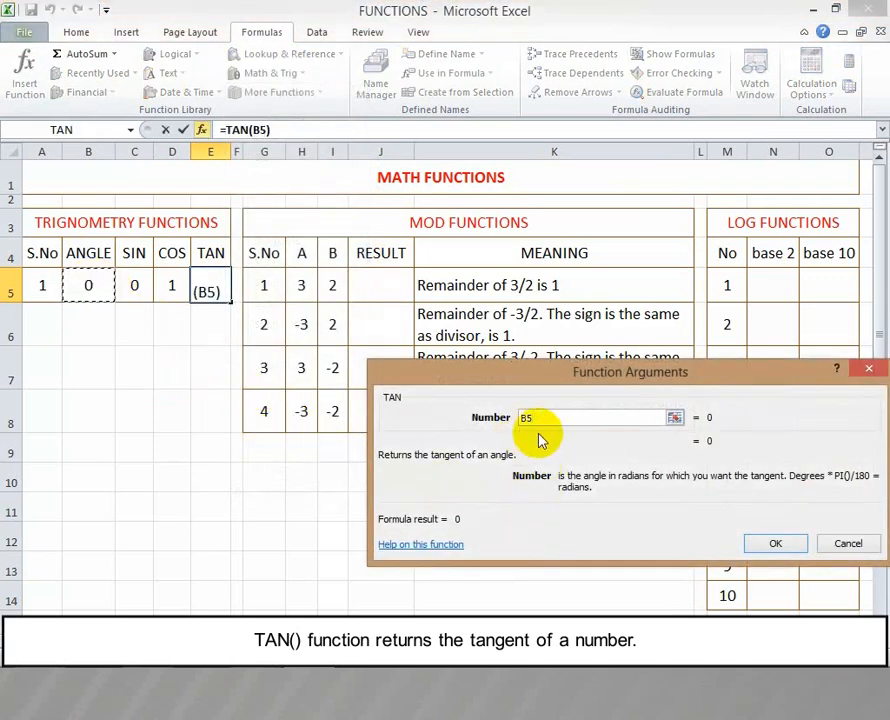
left_click(773, 544)
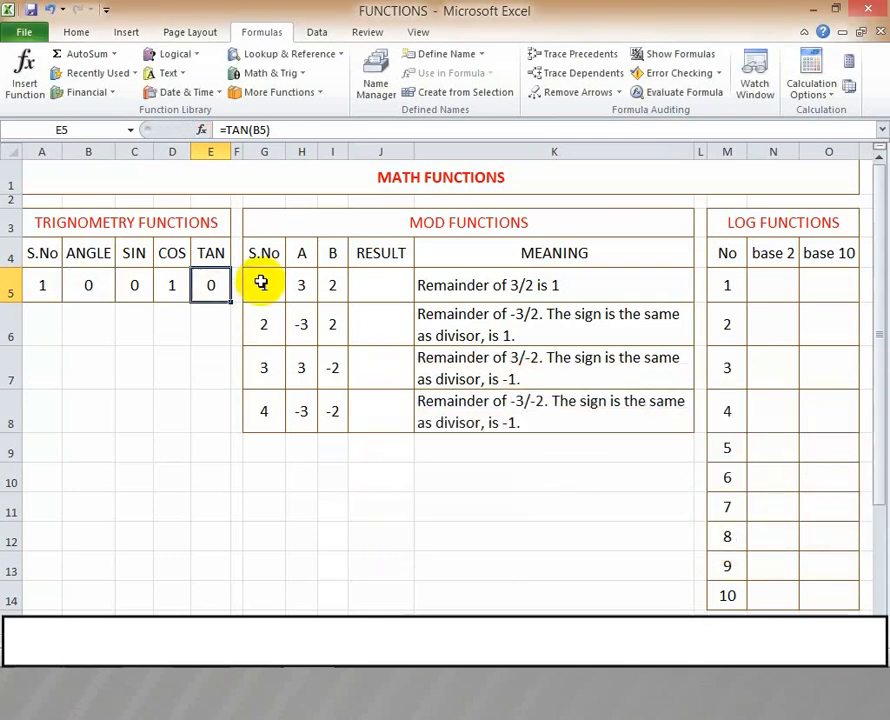
Step: Insert the MOD function in cell J5 with H5 as the number and I5 as the divisor
left_click(420, 226)
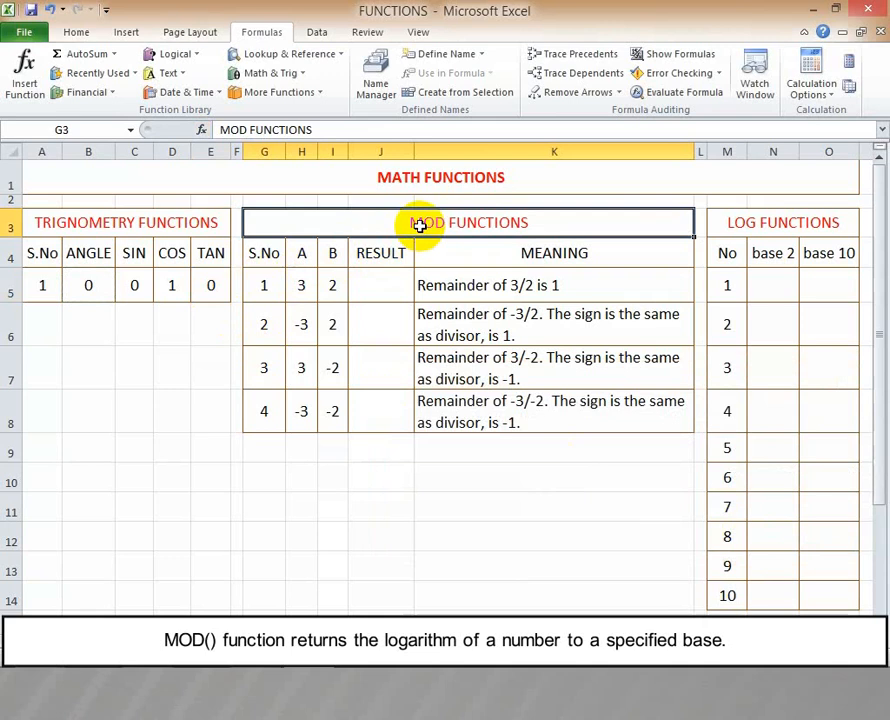
left_click(307, 257)
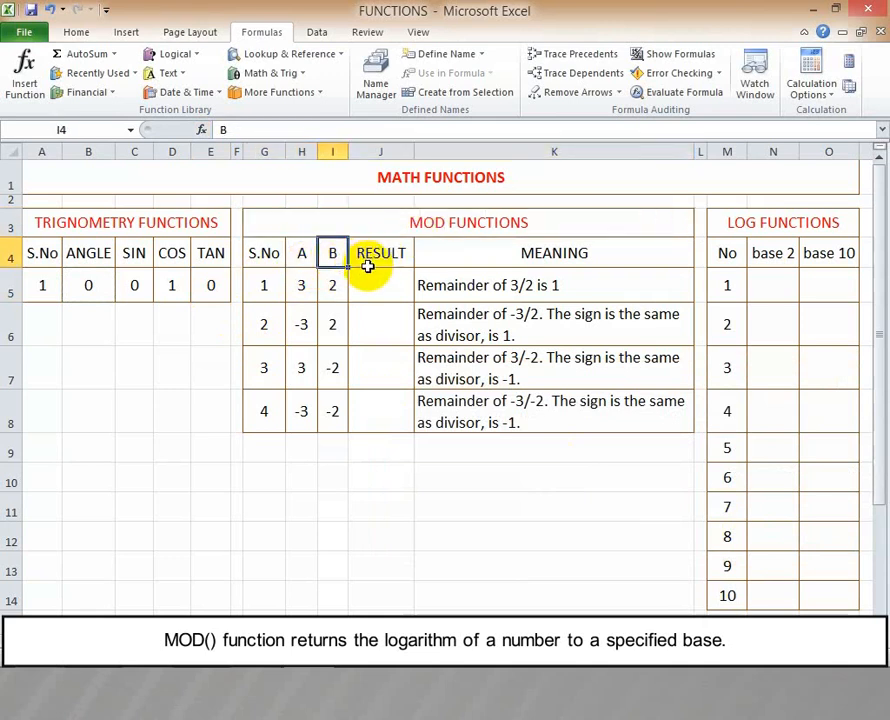
left_click(310, 289)
left_click(379, 291)
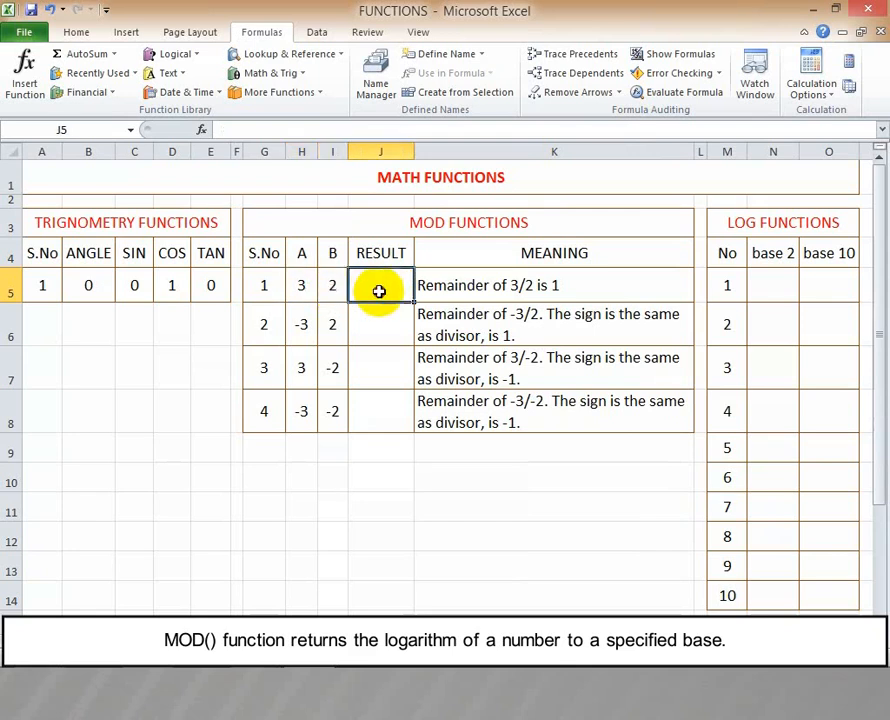
left_click(274, 77)
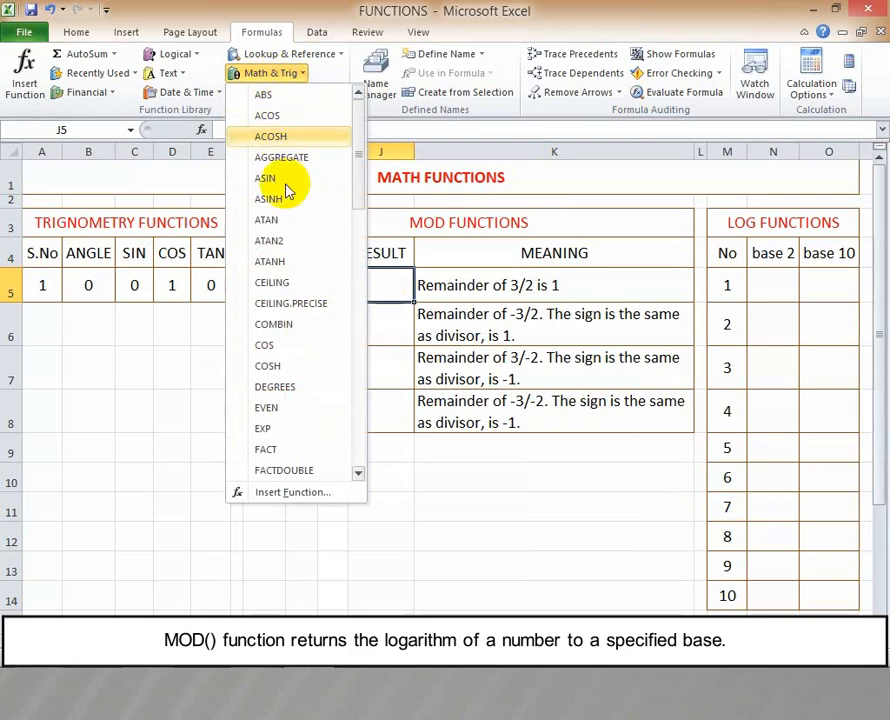
left_click_drag(358, 167, 355, 265)
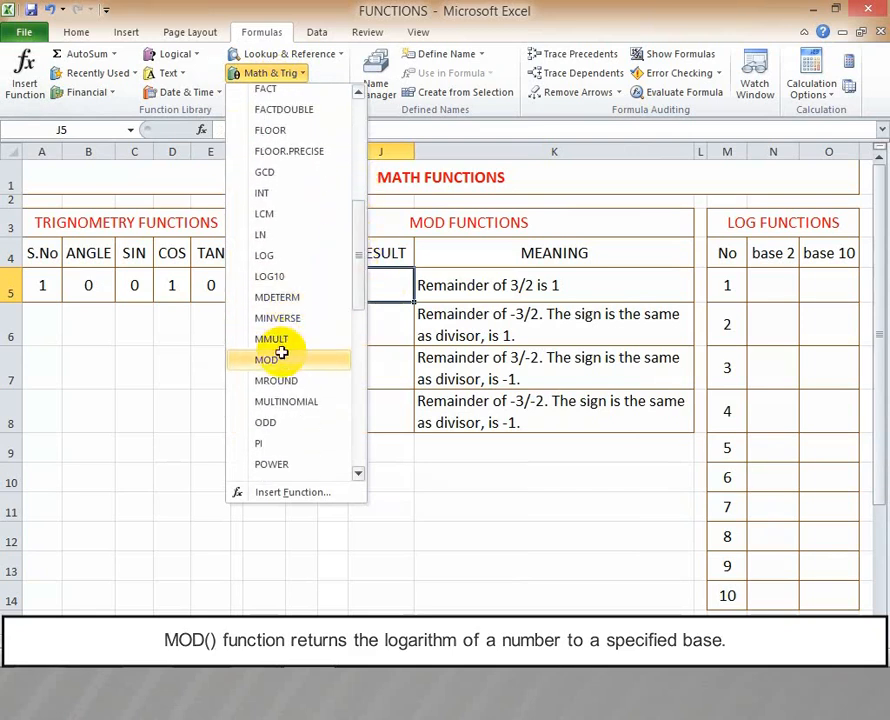
left_click(284, 366)
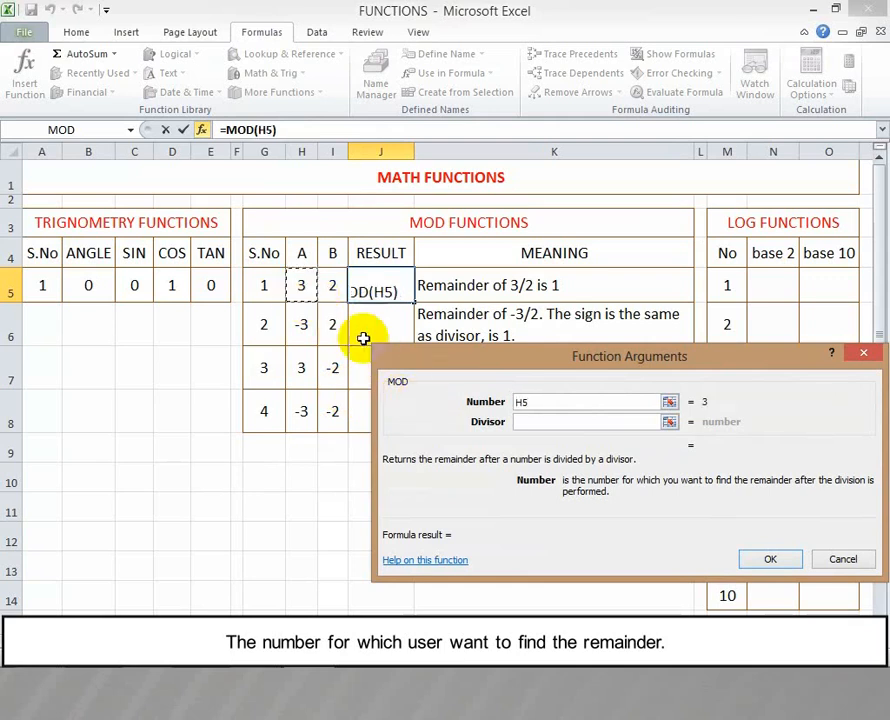
left_click(524, 421)
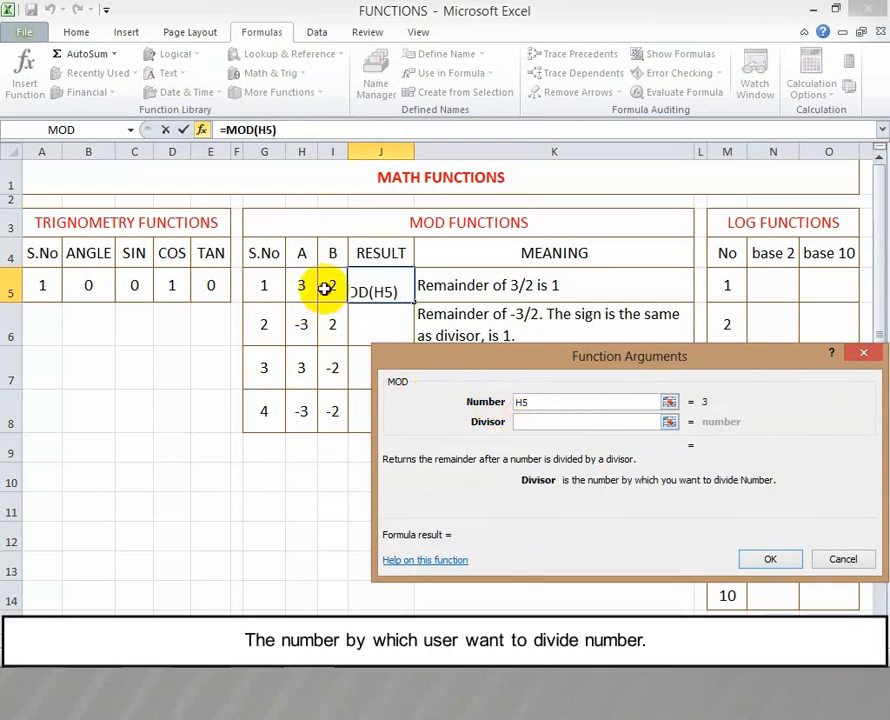
left_click(776, 557)
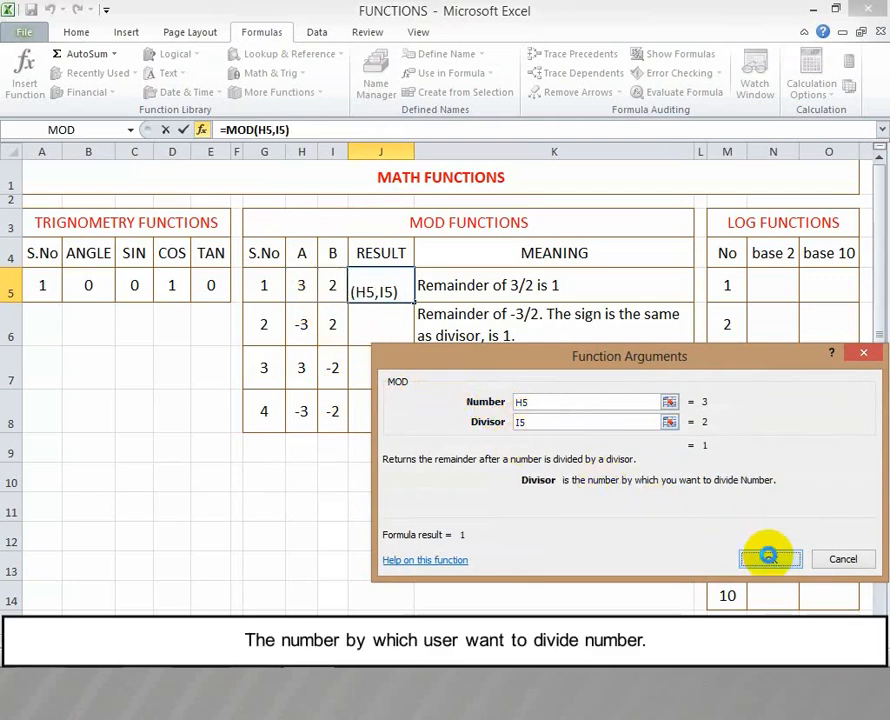
Step: Fill the MOD formula from J5 down to J8 and compare each result with its meaning in column K
left_click_drag(413, 319, 422, 414)
left_click(394, 287)
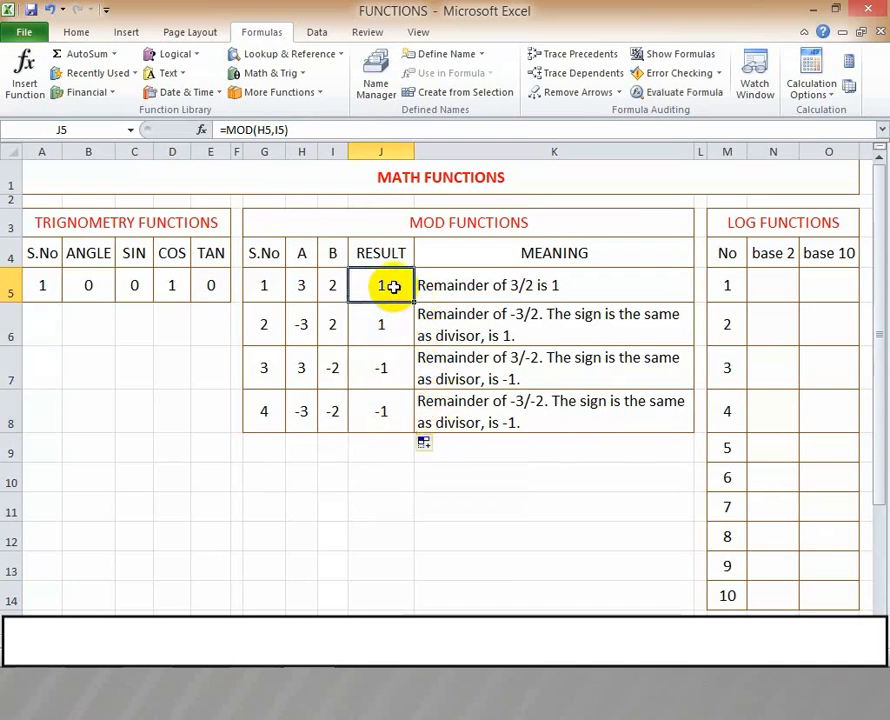
left_click(462, 286)
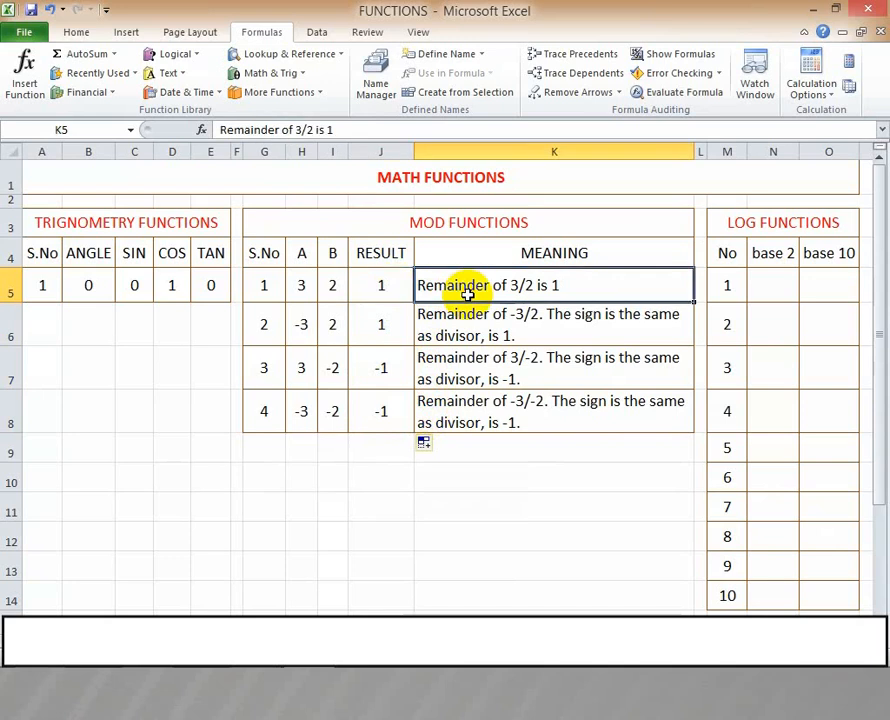
left_click(394, 290)
key("Down")
key("Down")
key("Down")
Step: Insert the LOG function in cell N5 with number M5 and base 2, and fill it down to N14
left_click(761, 223)
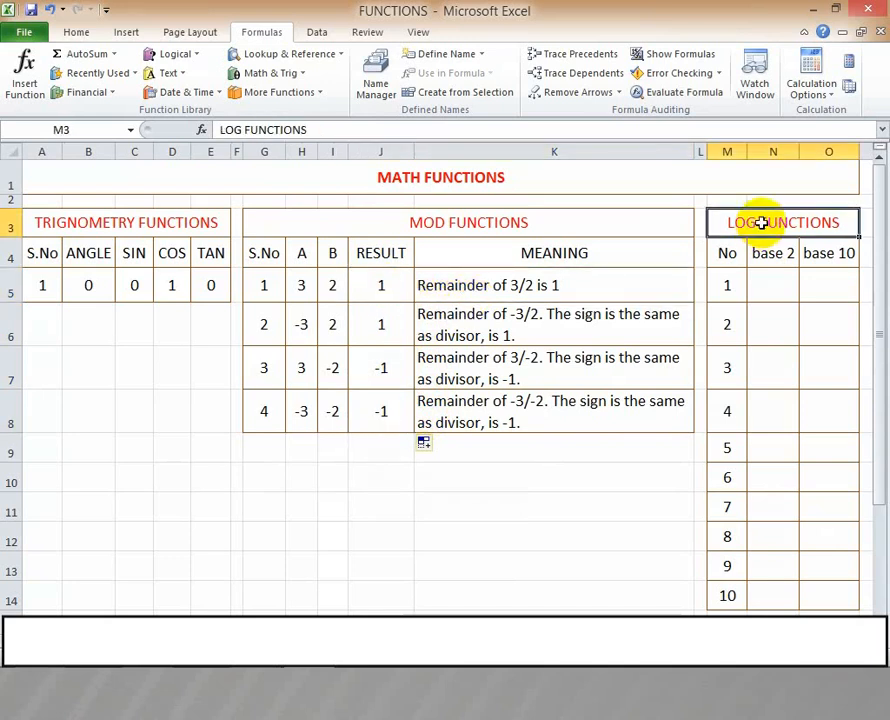
left_click(773, 252)
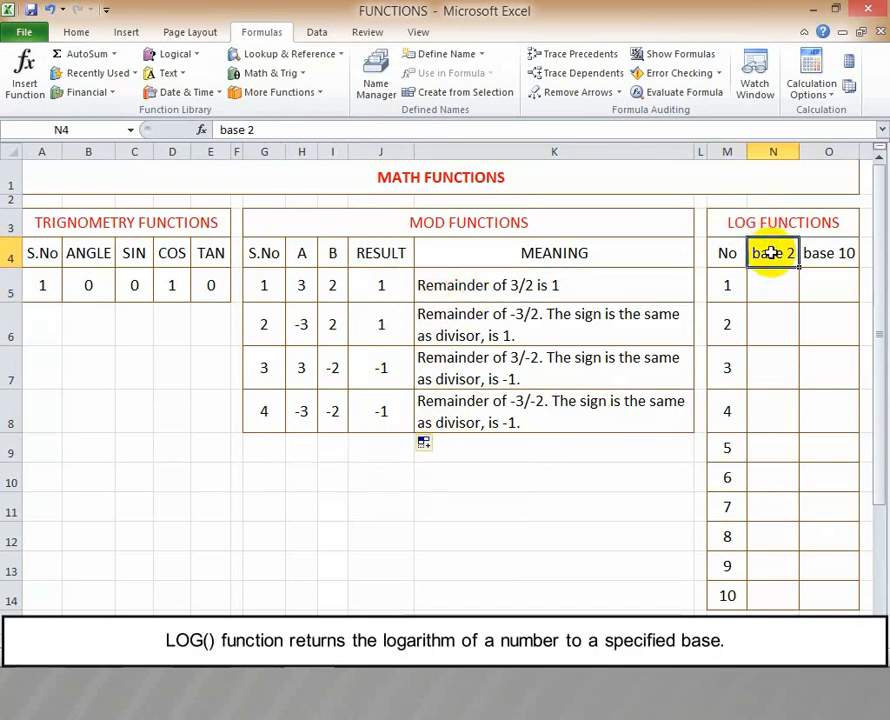
left_click(829, 255)
left_click(773, 252)
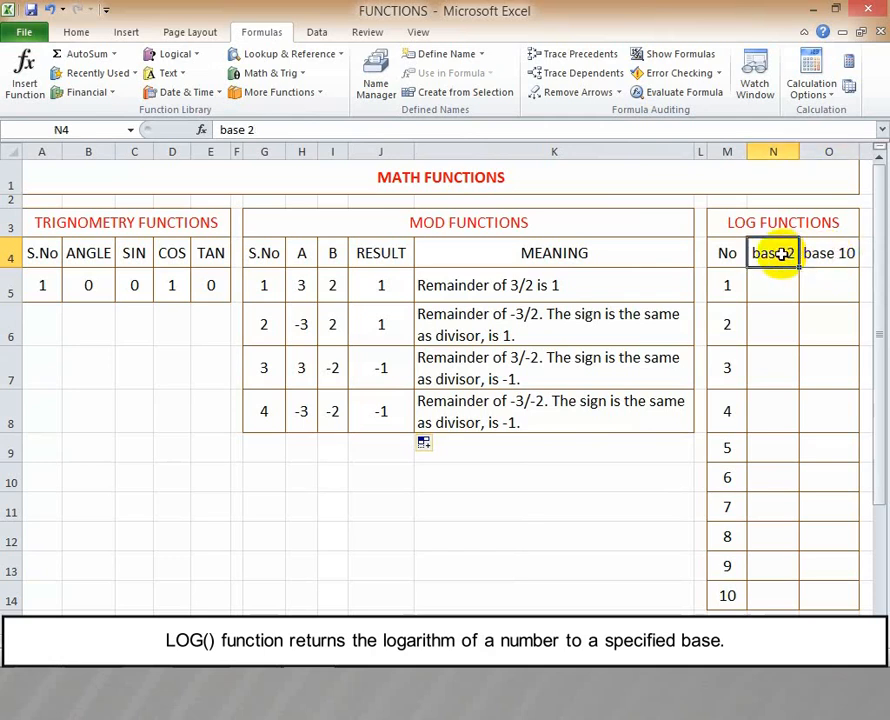
left_click(779, 292)
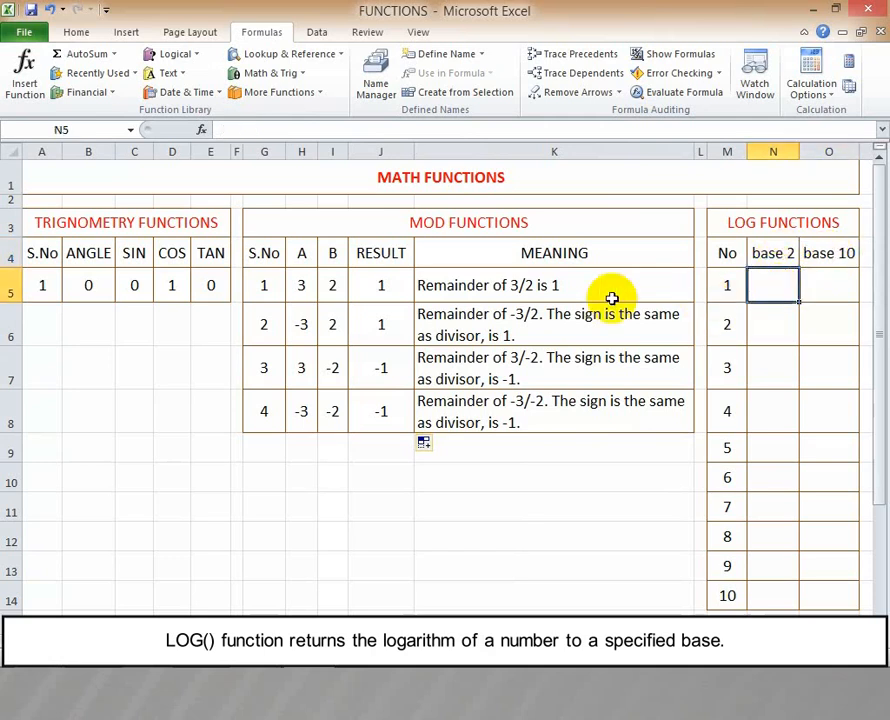
left_click(272, 73)
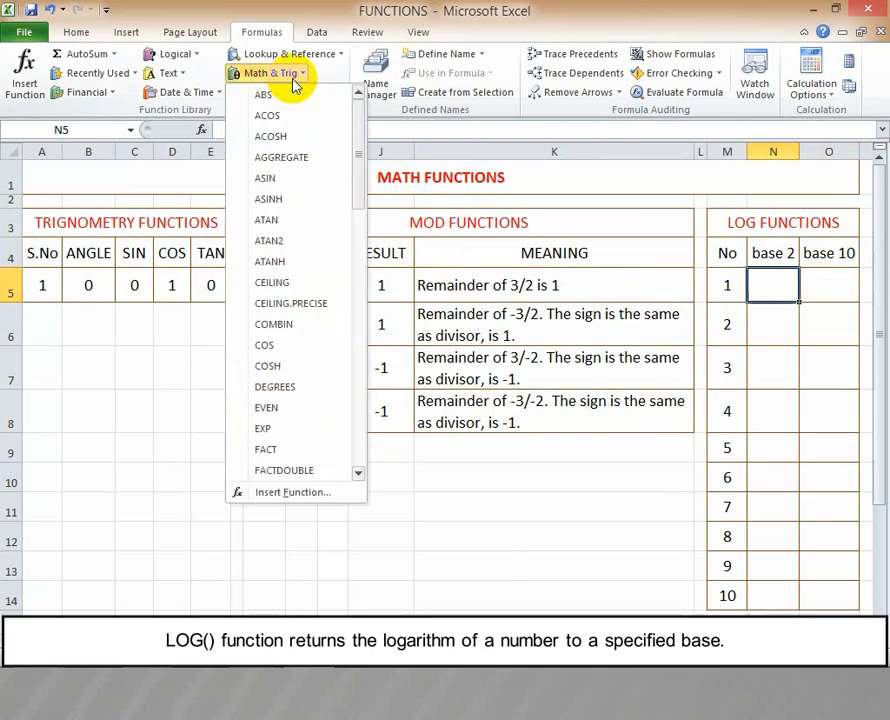
left_click_drag(360, 190, 354, 254)
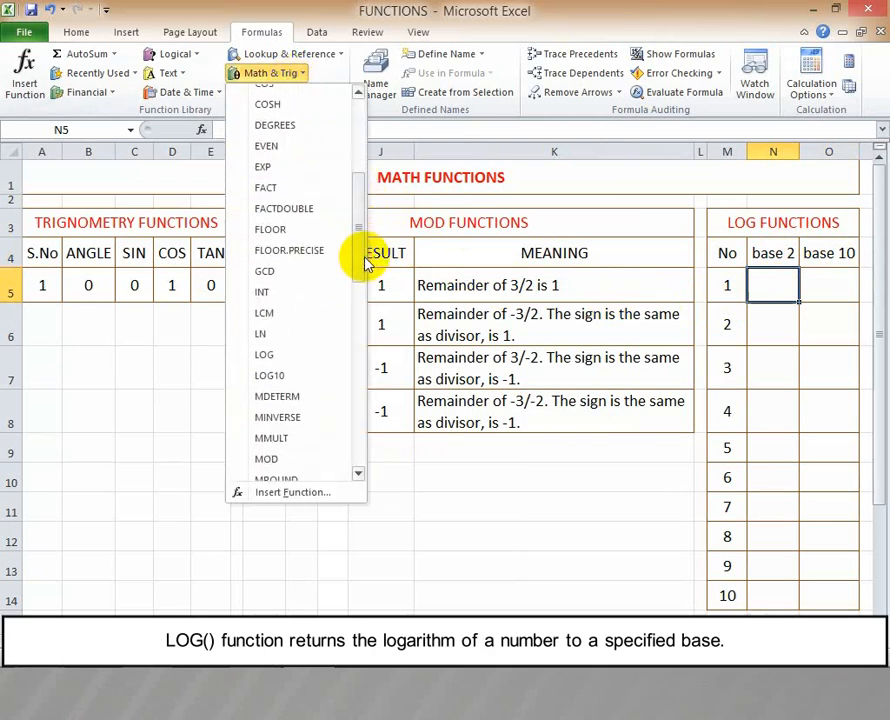
left_click(287, 356)
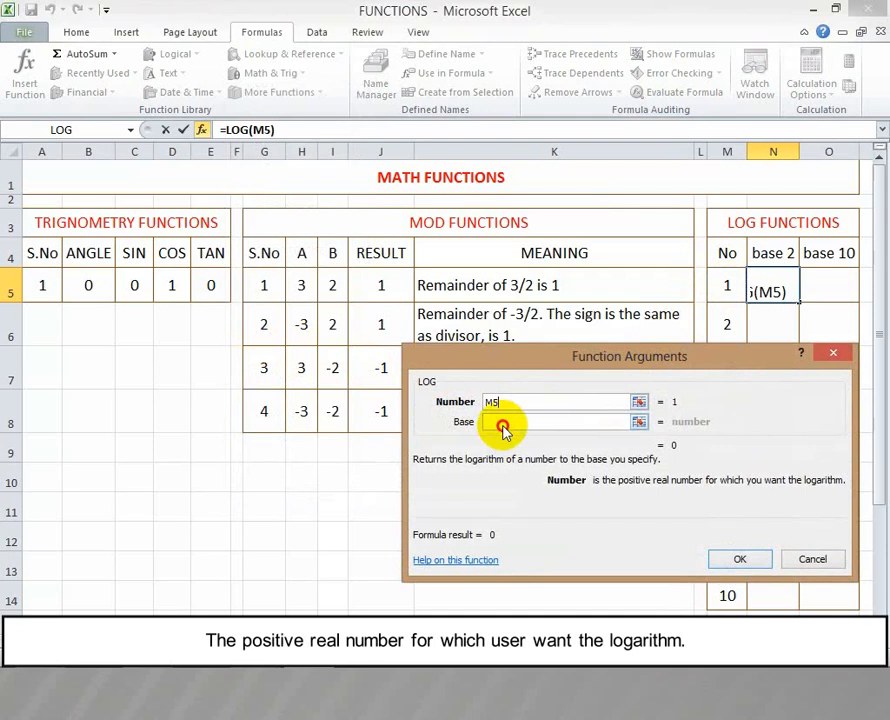
left_click(503, 426)
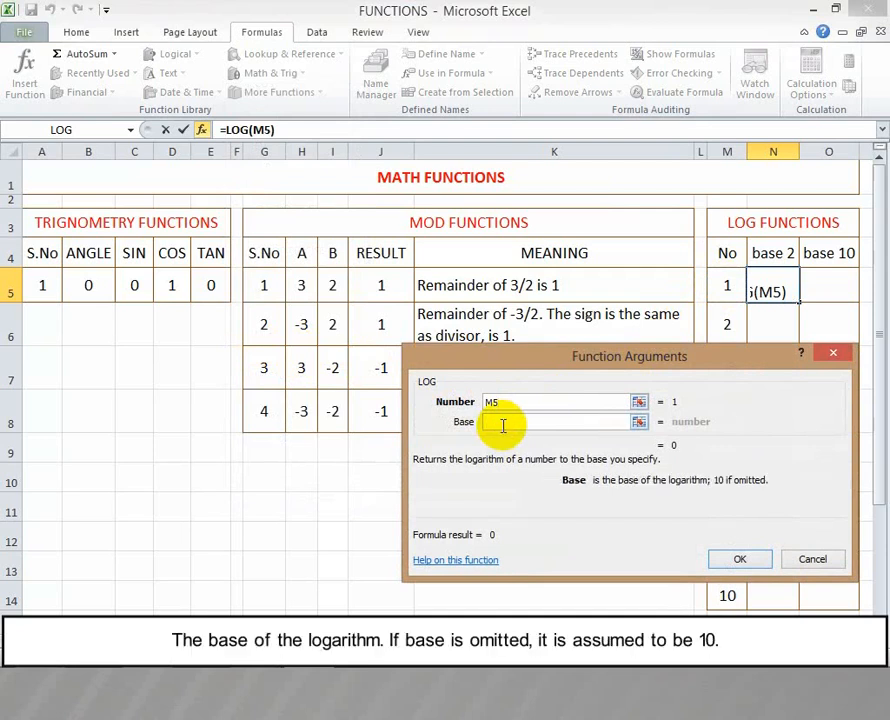
left_click(741, 561)
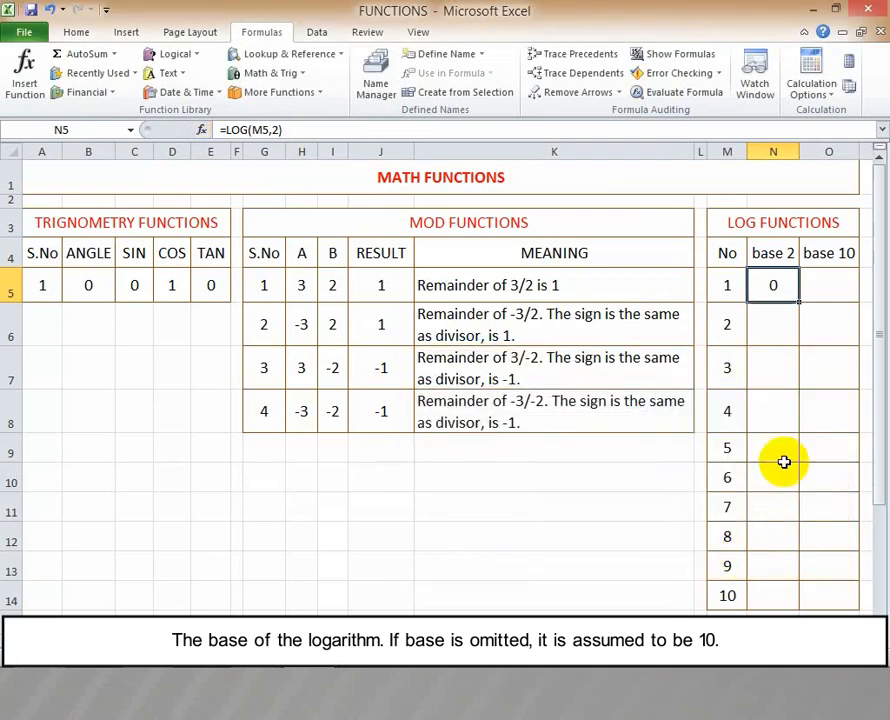
left_click_drag(801, 303, 793, 600)
Step: Insert the LOG function in cell O5 with number M5 and base 10, and fill it down to O14
left_click(820, 285)
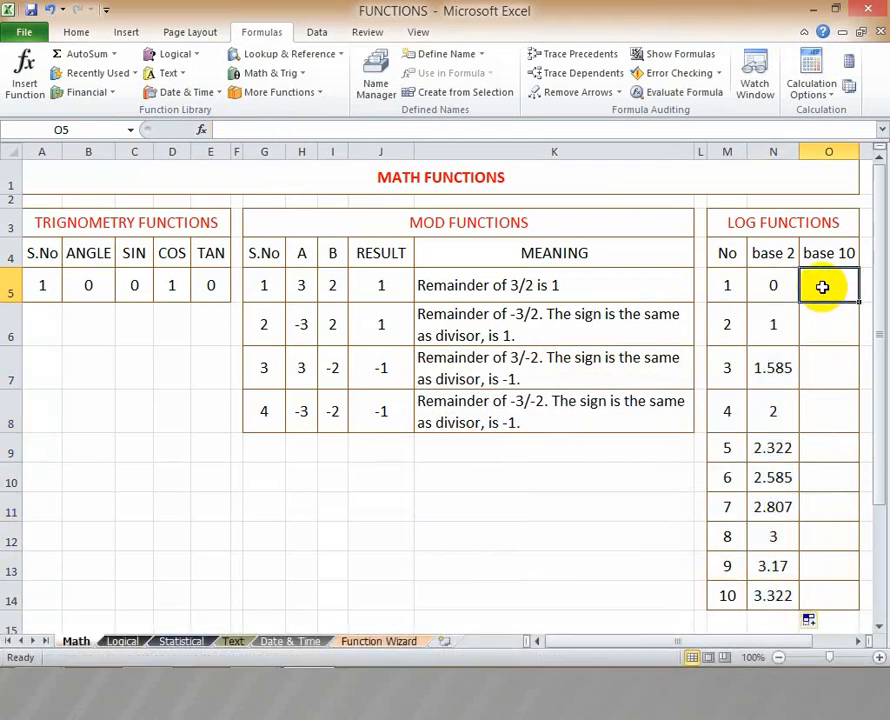
left_click(283, 75)
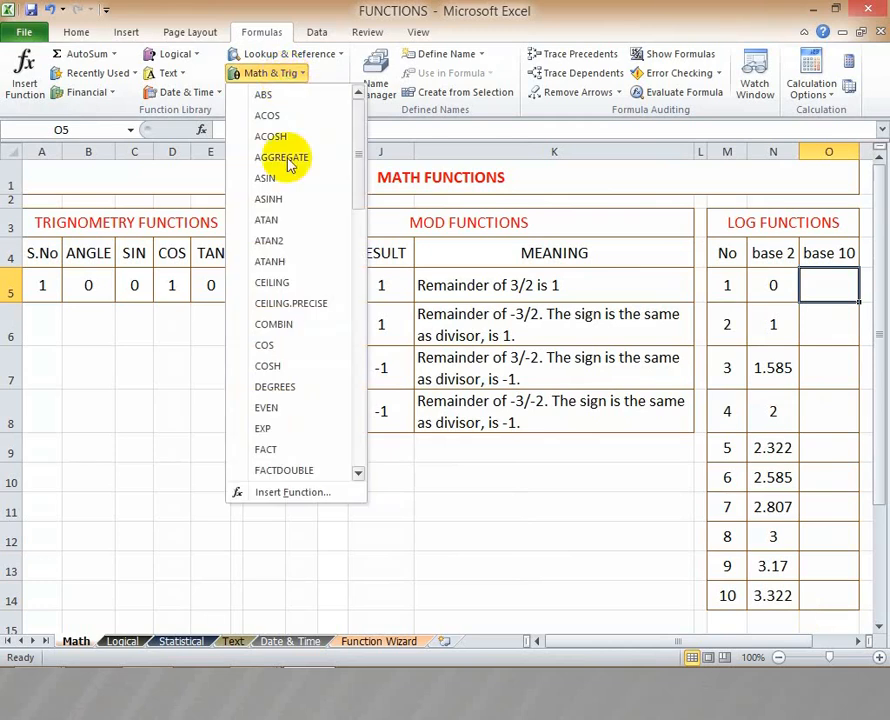
left_click_drag(358, 189, 323, 272)
left_click(288, 313)
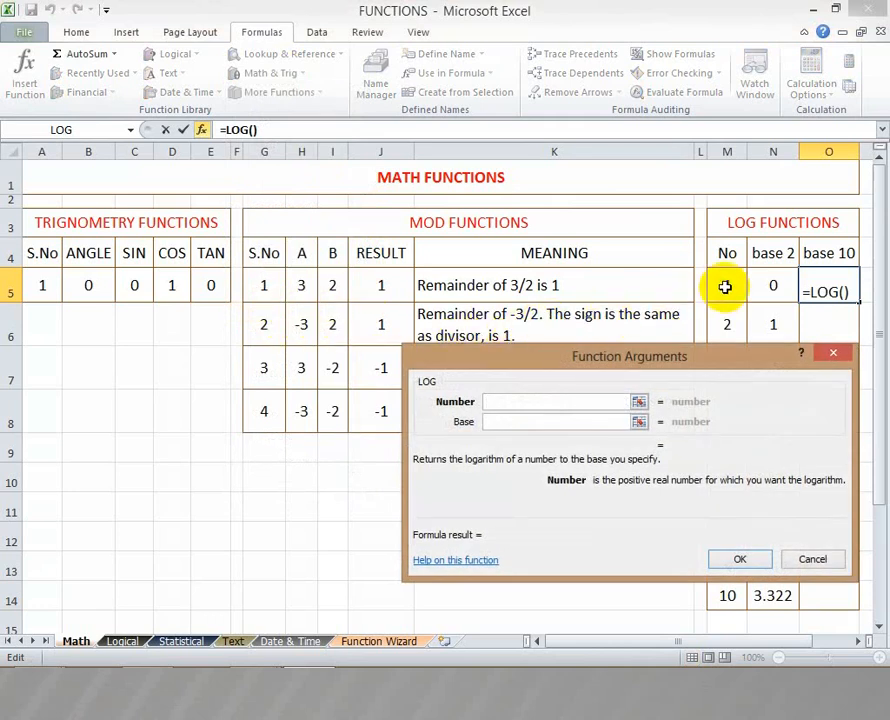
left_click(514, 423)
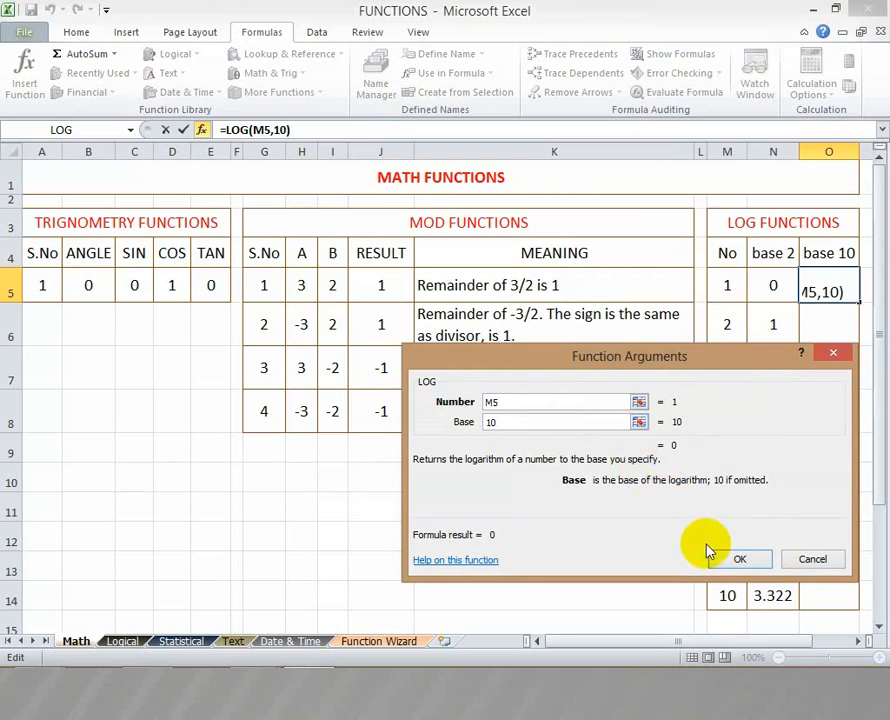
left_click(737, 558)
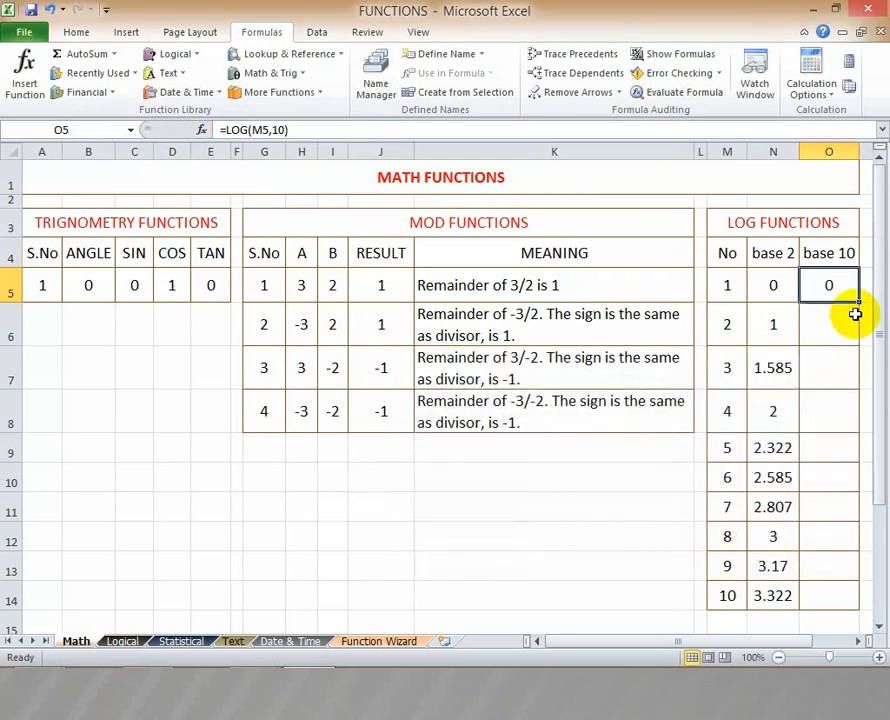
left_click_drag(857, 300, 851, 595)
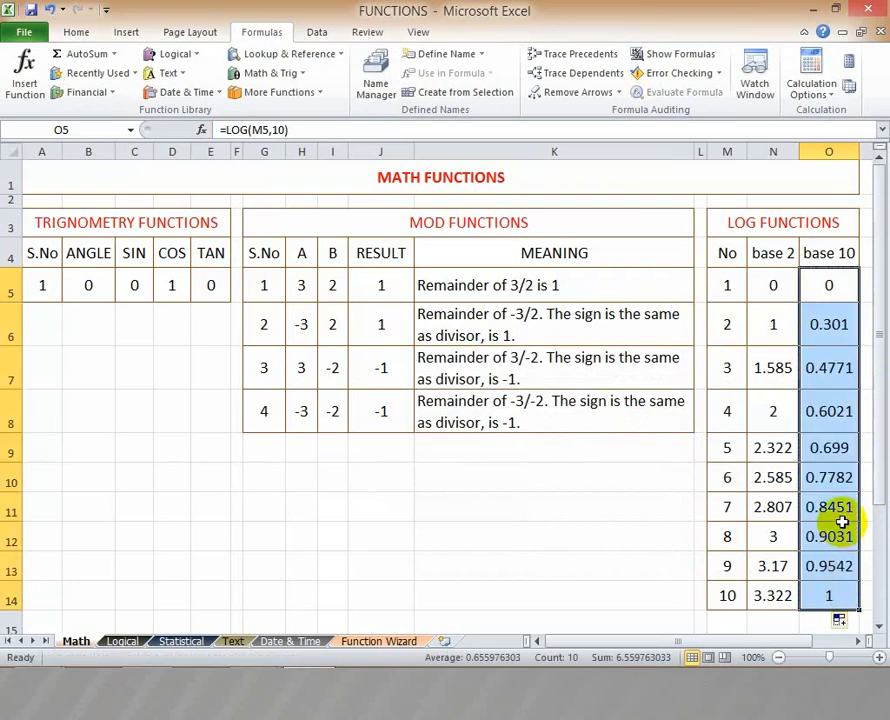
Step: Switch to the Logical sheet and review its AND, OR, IF and IFERROR column headings
left_click(773, 228)
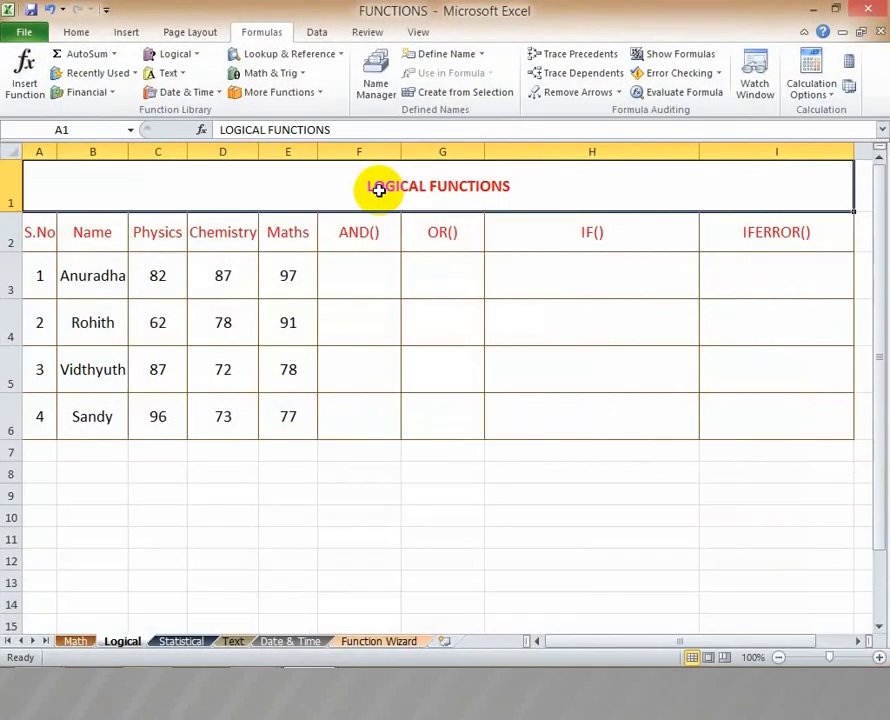
left_click(360, 234)
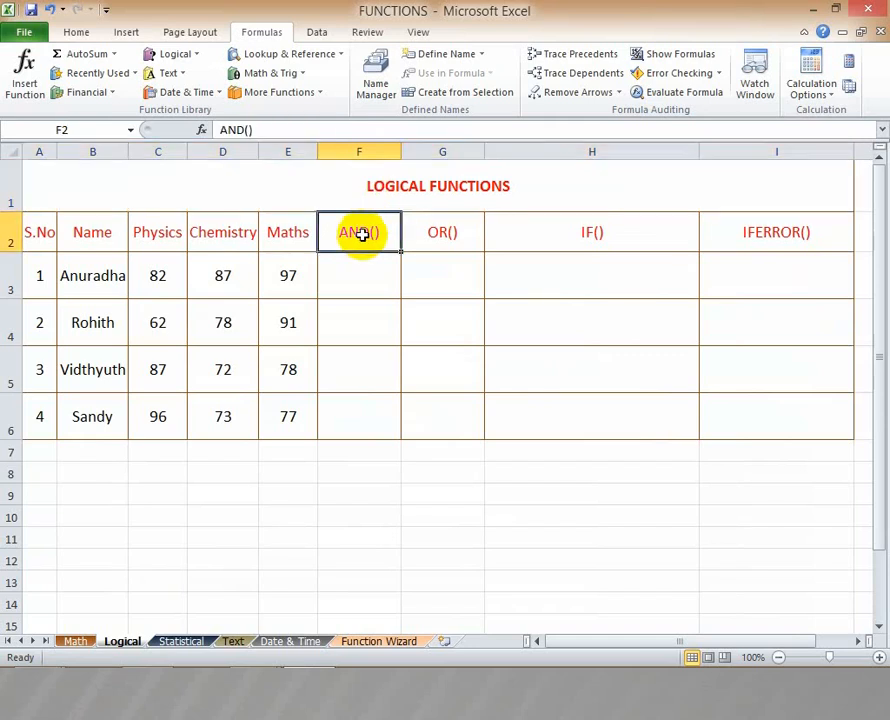
left_click(451, 232)
left_click(544, 232)
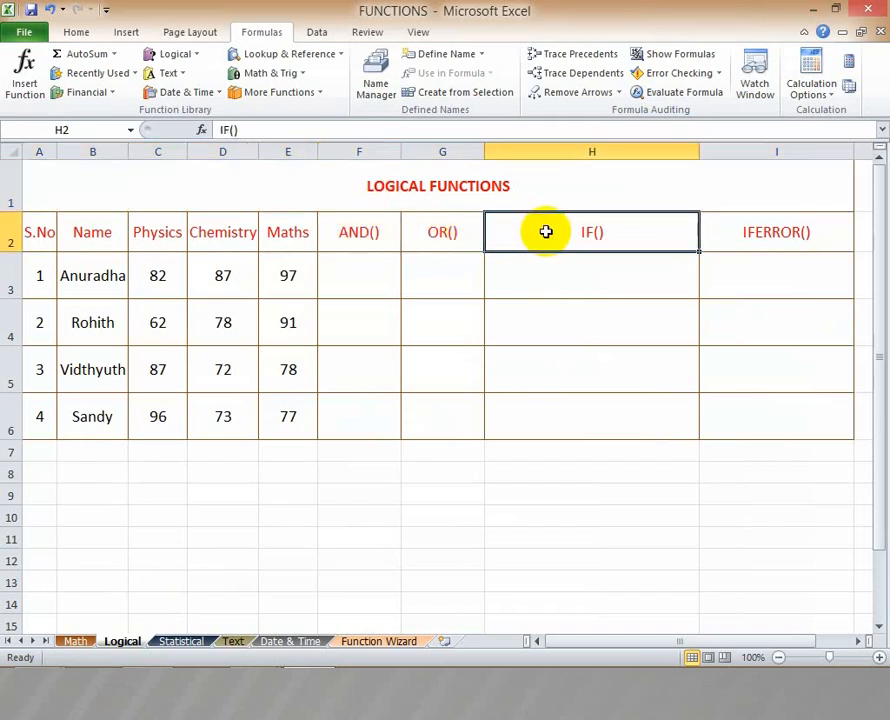
left_click(728, 233)
Step: Insert the AND function in cell F3 with conditions C3>90, D3>90 and E3>90, and fill it down to F6
left_click(352, 279)
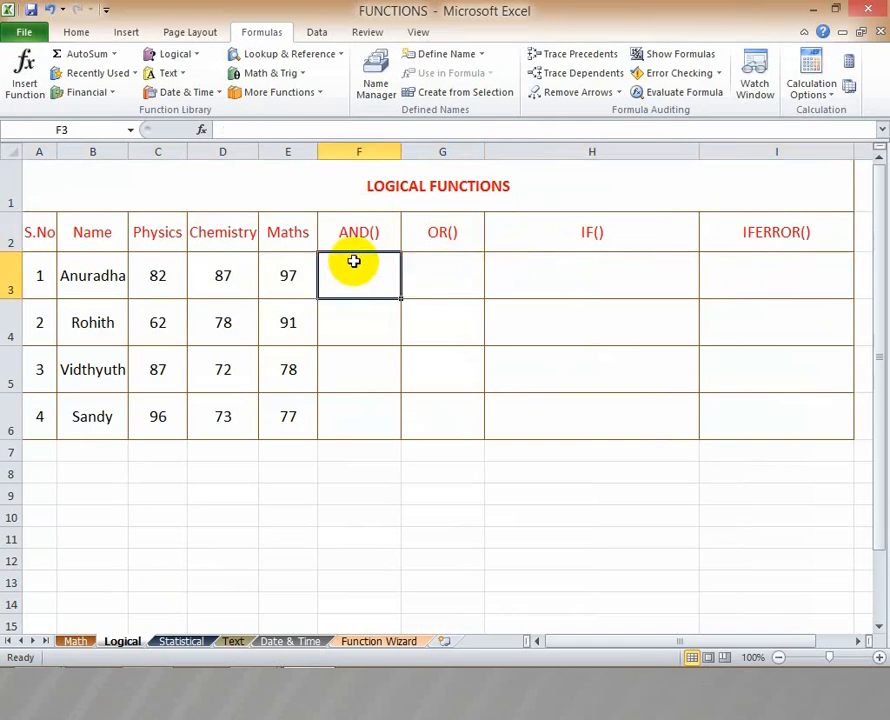
left_click(197, 57)
left_click(186, 76)
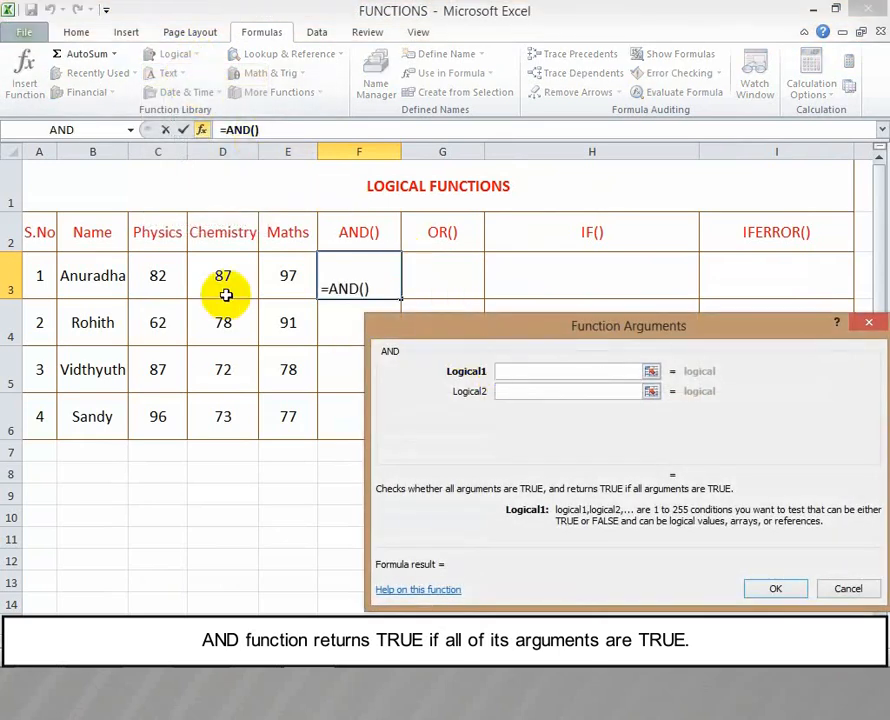
left_click(158, 278)
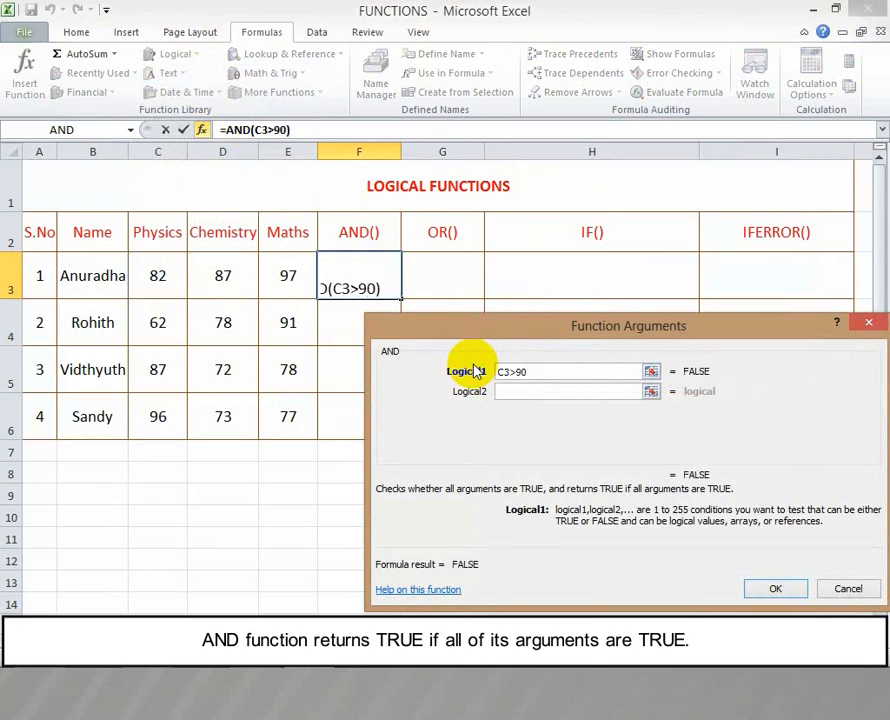
left_click(514, 393)
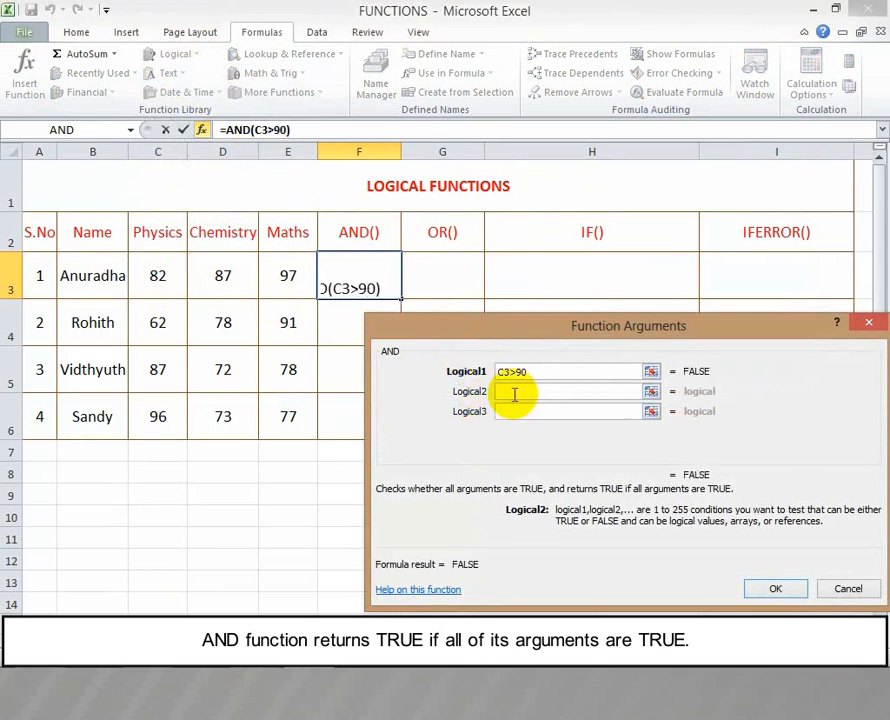
left_click(224, 284)
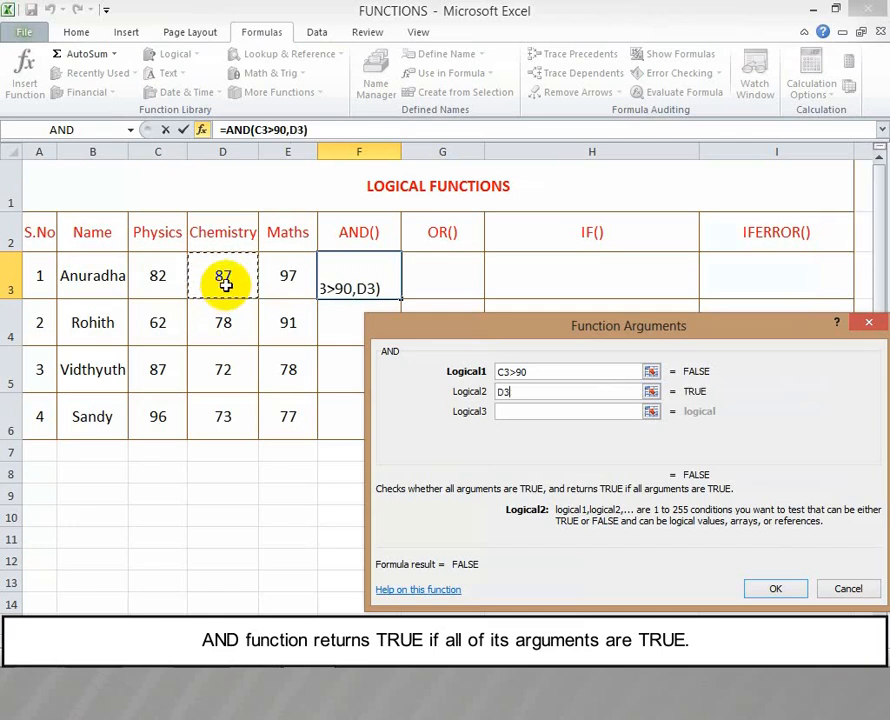
type(">90")
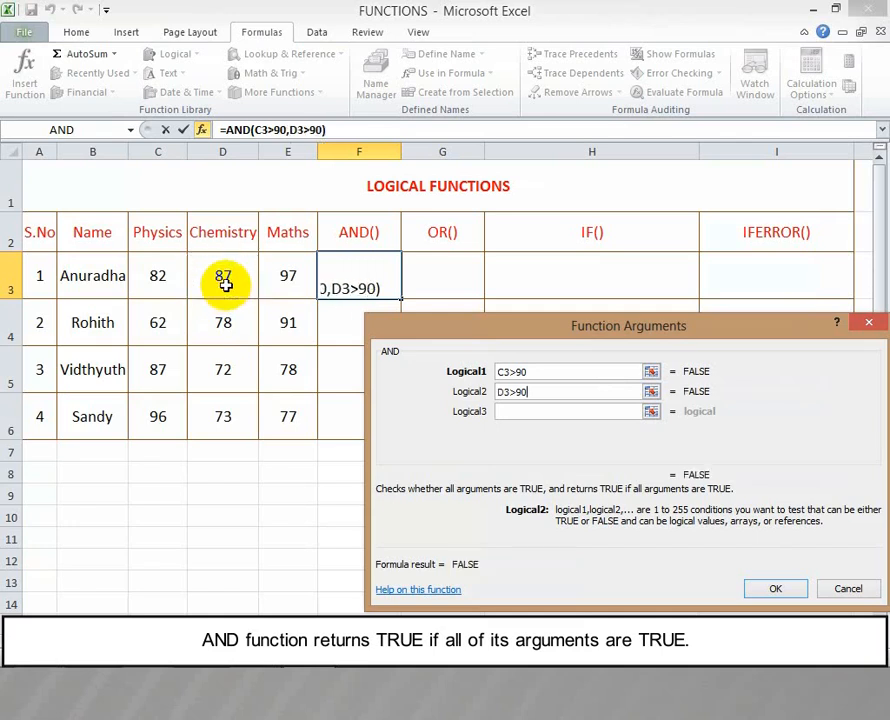
left_click(513, 413)
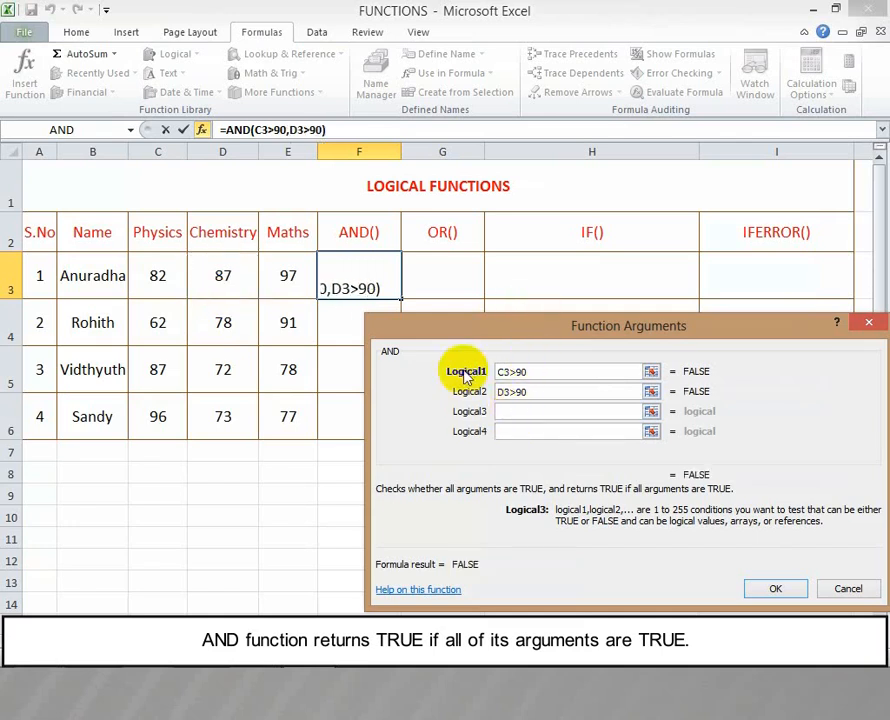
left_click(288, 277)
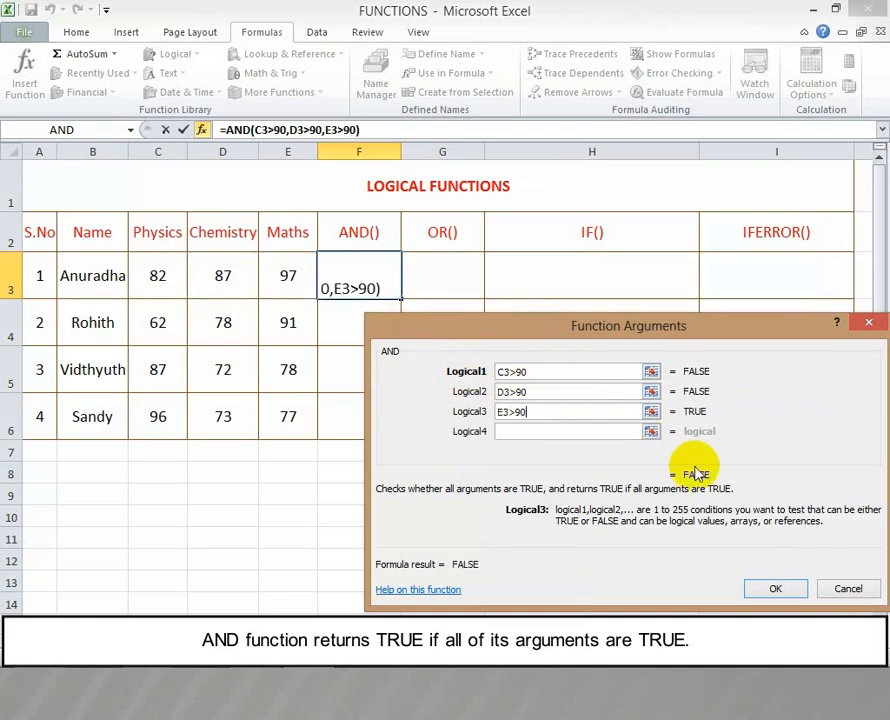
left_click(770, 588)
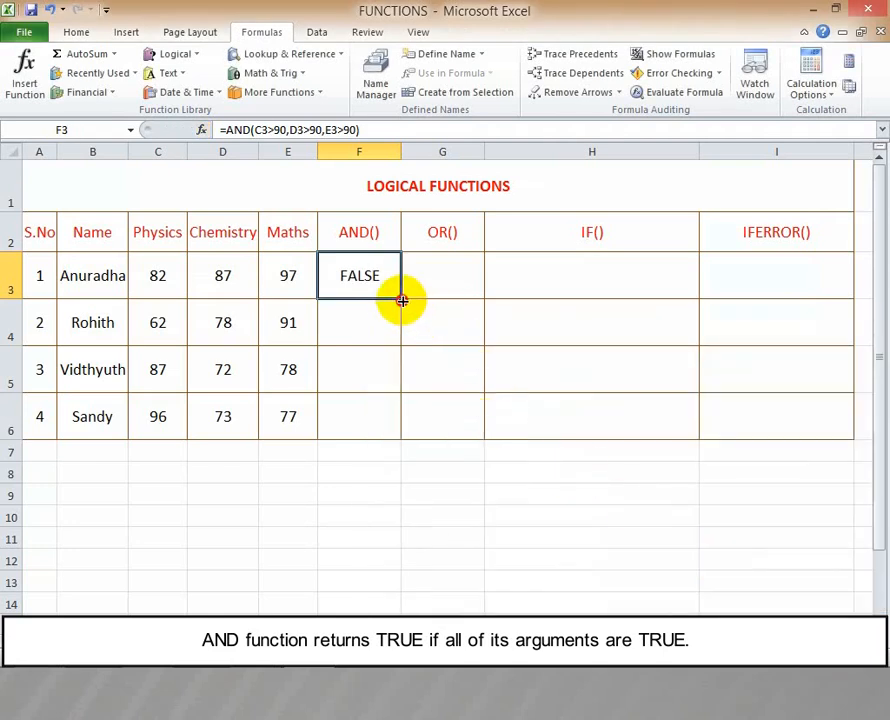
left_click_drag(401, 299, 401, 426)
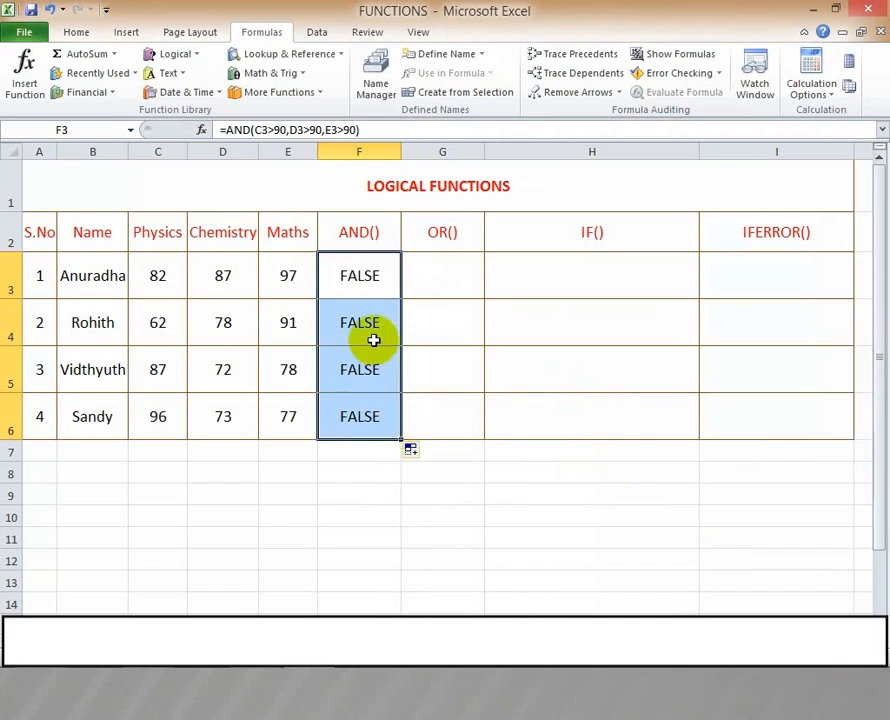
Step: Insert the OR function in cell G3 with conditions C3>90, D3>90 and E3>90, and fill it down to G6
left_click(436, 231)
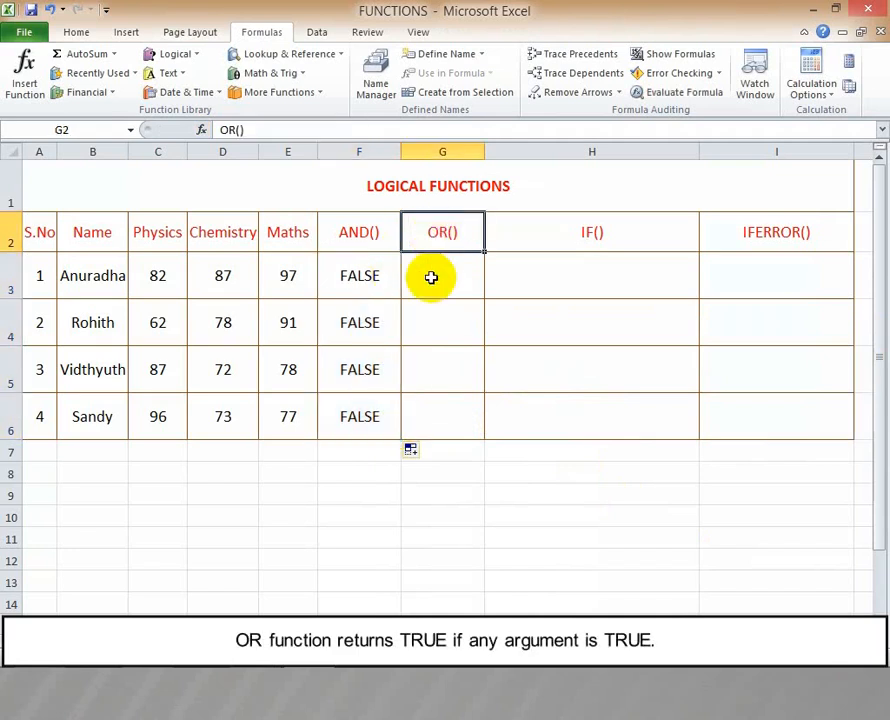
left_click(434, 279)
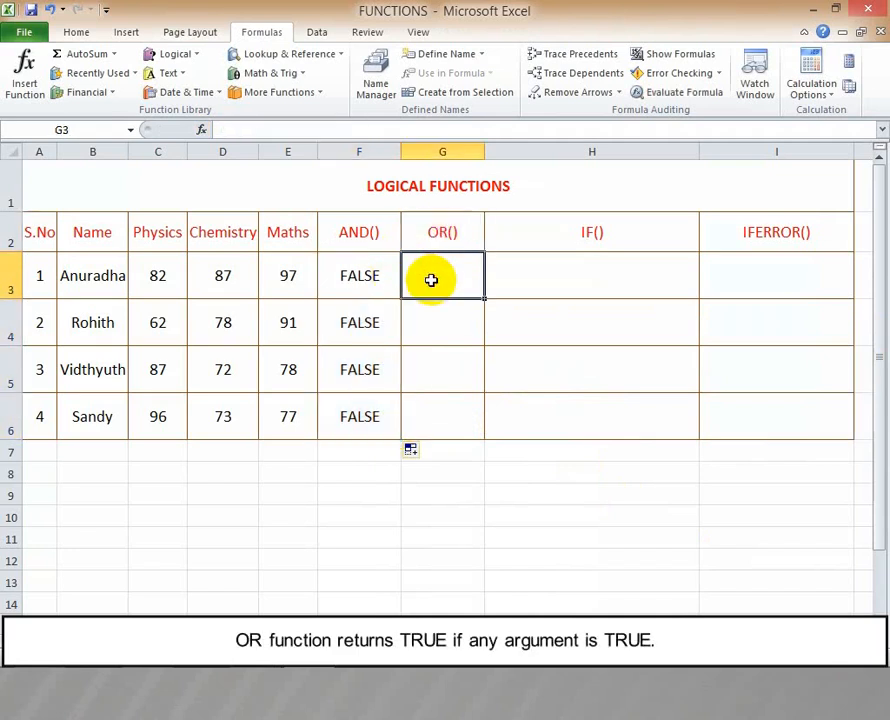
left_click(174, 54)
left_click(190, 179)
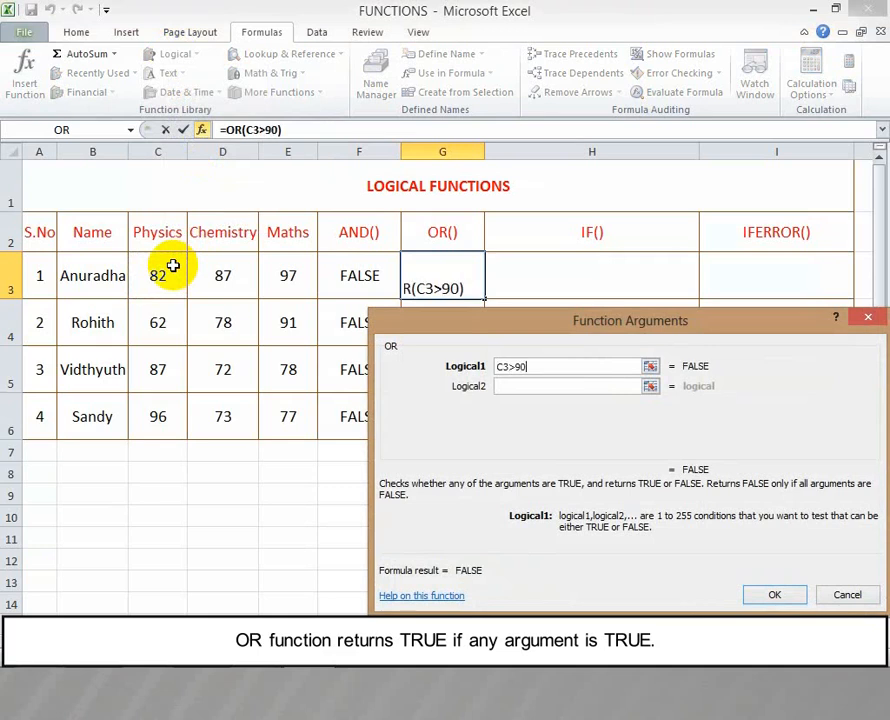
left_click(513, 387)
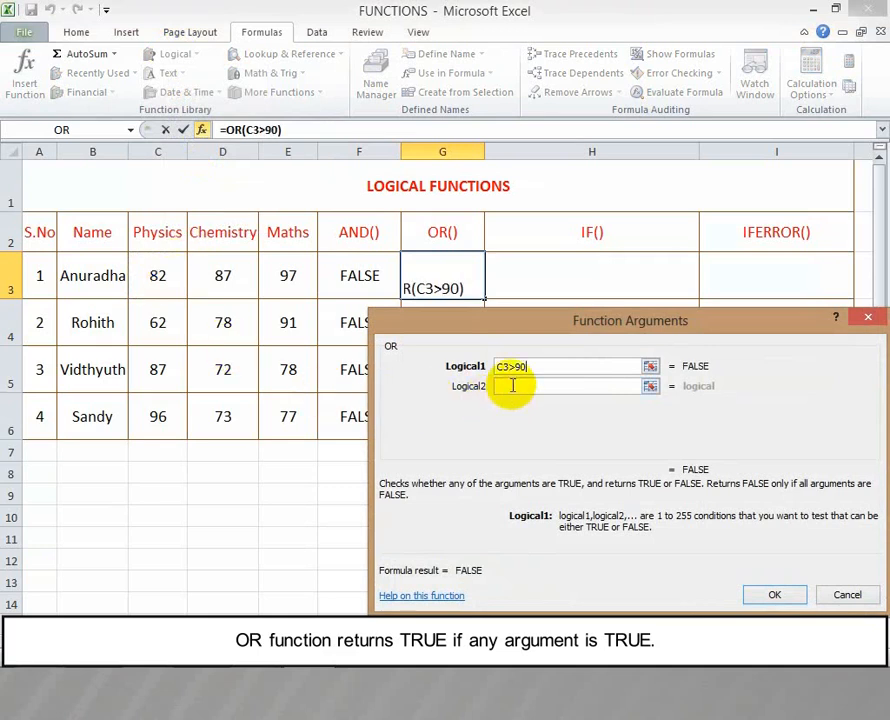
left_click(231, 278)
type(">90")
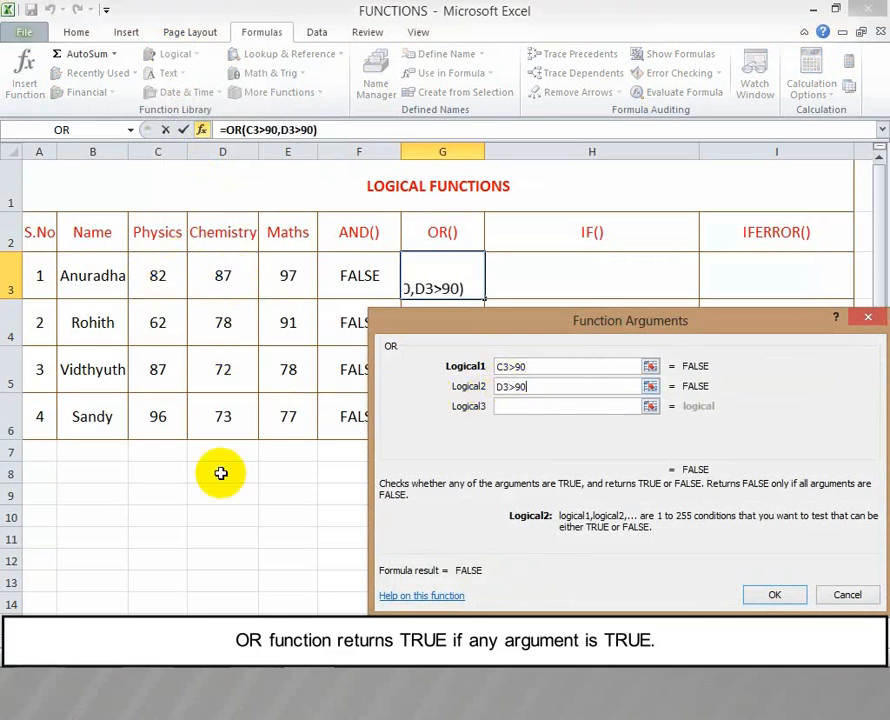
left_click(500, 406)
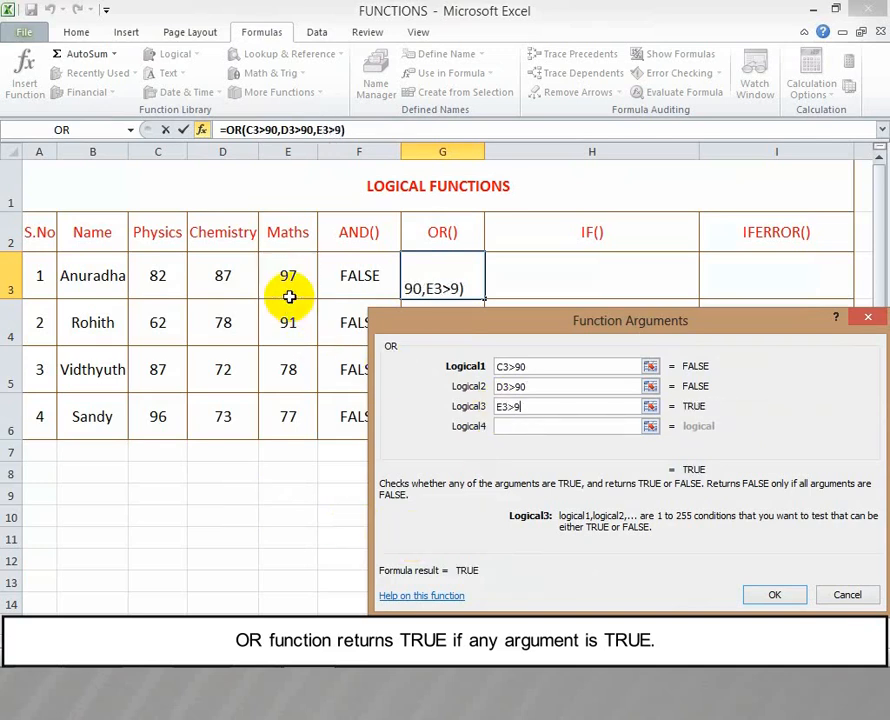
left_click(777, 596)
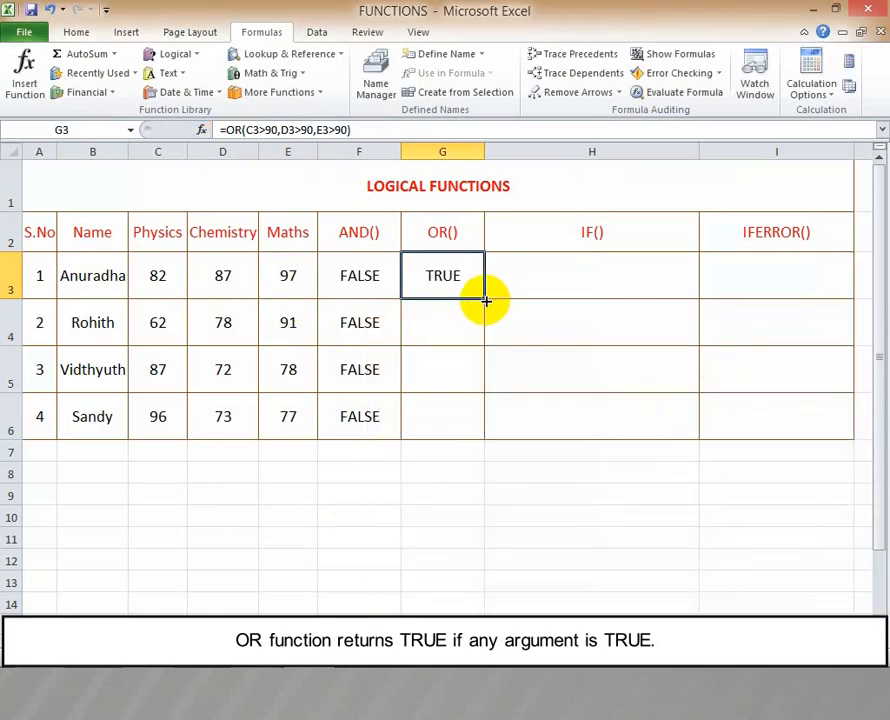
left_click_drag(485, 299, 476, 420)
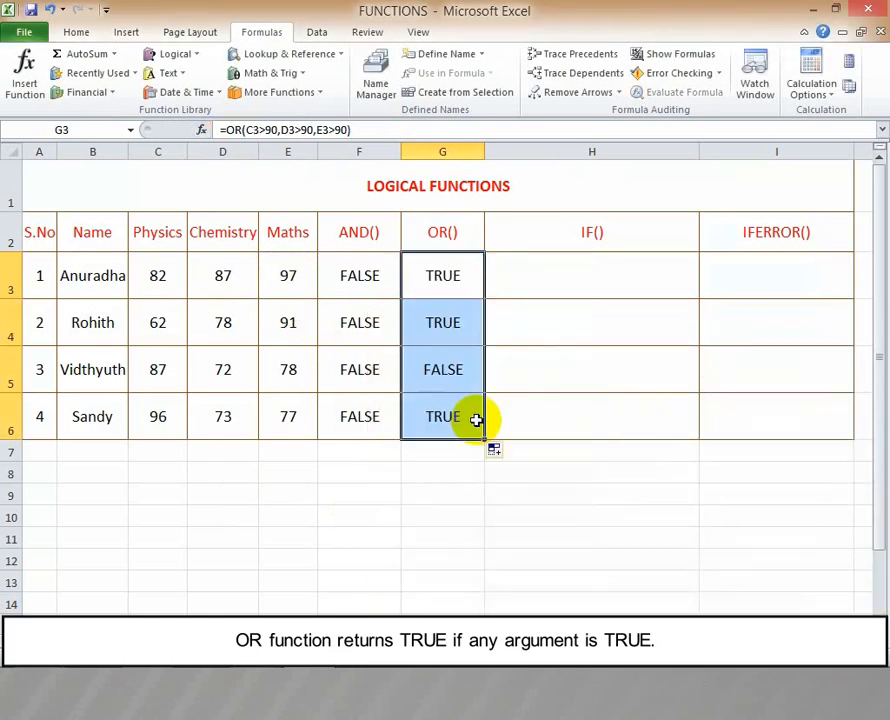
Step: Start an IF function in cell H3 with logical test C3>80 and the true value "Physics is more than 80"
left_click(459, 234)
left_click(575, 251)
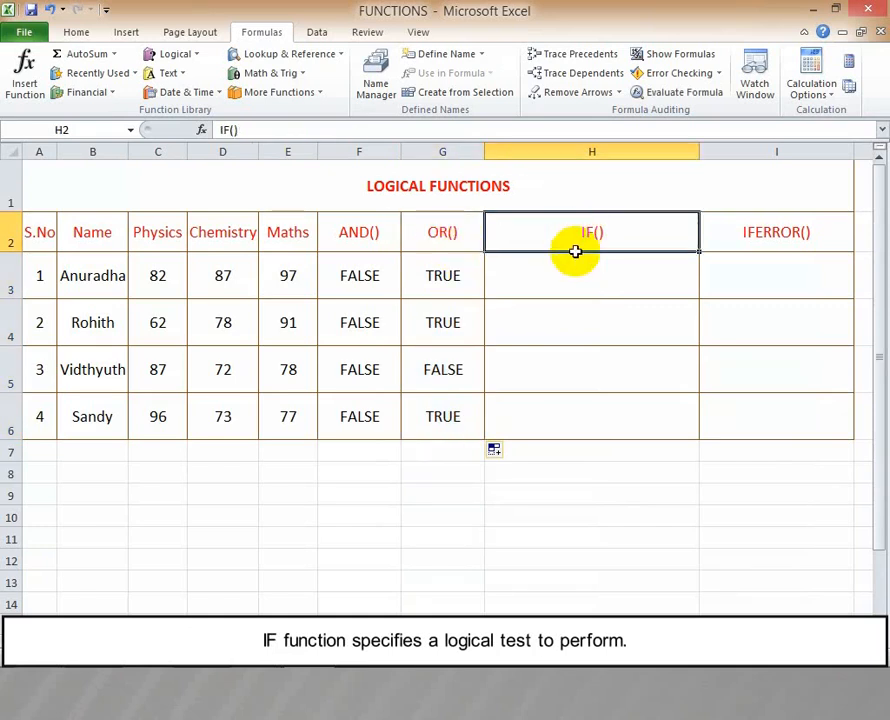
left_click(566, 279)
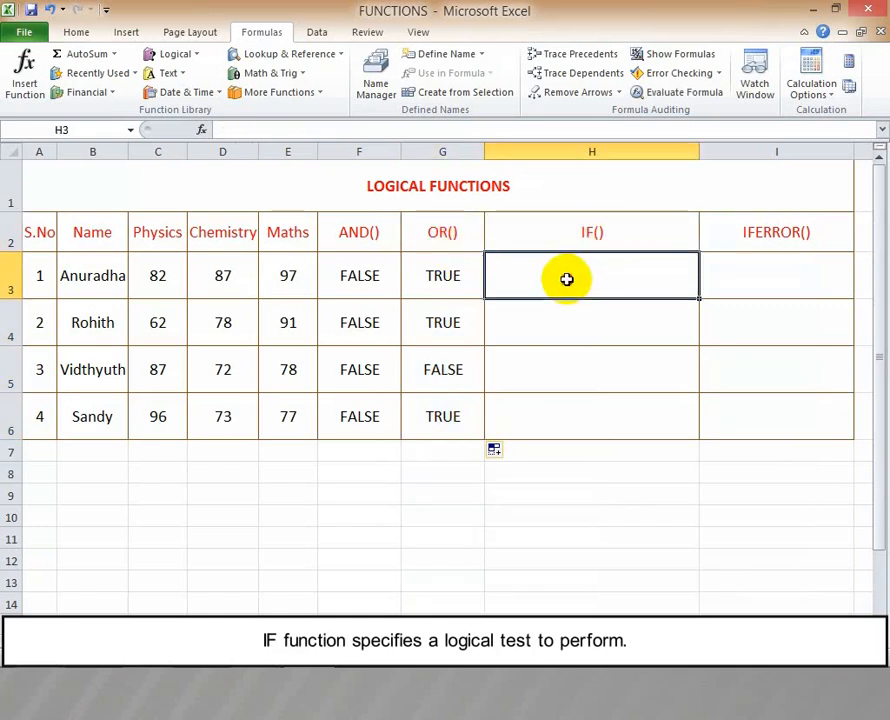
left_click(174, 57)
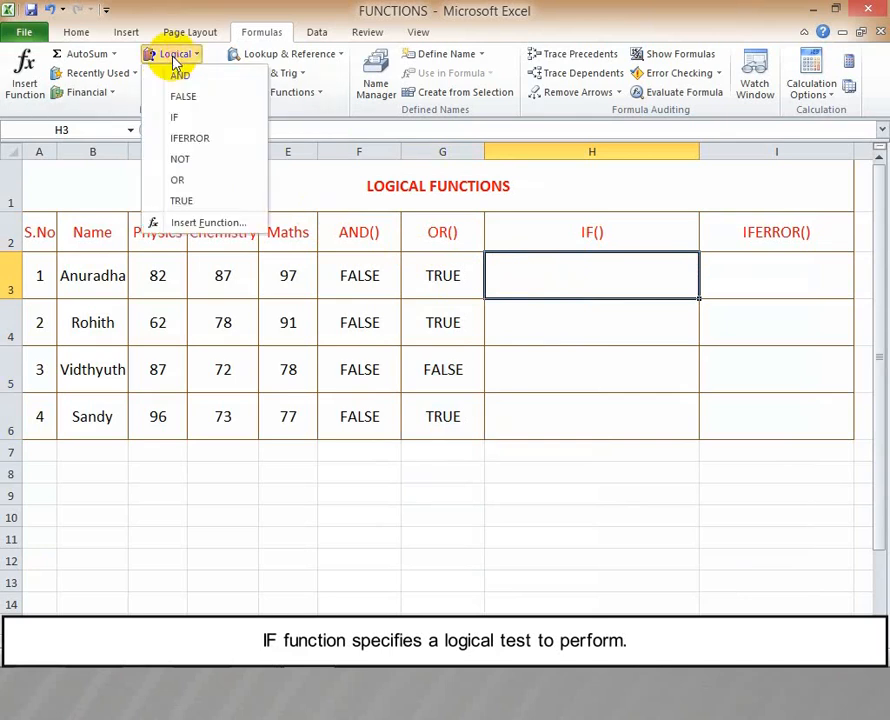
left_click(174, 117)
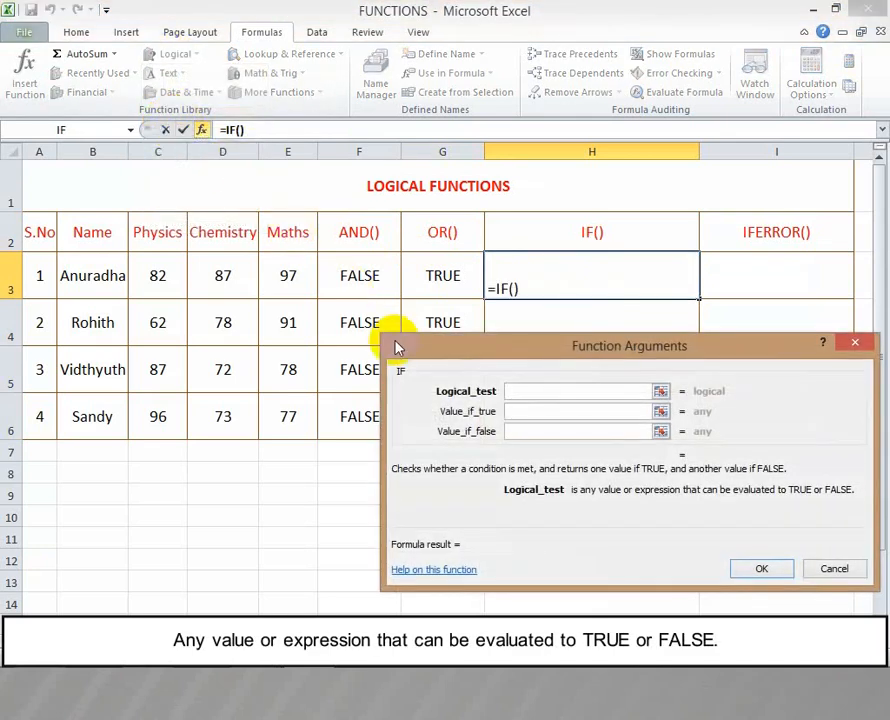
left_click(165, 280)
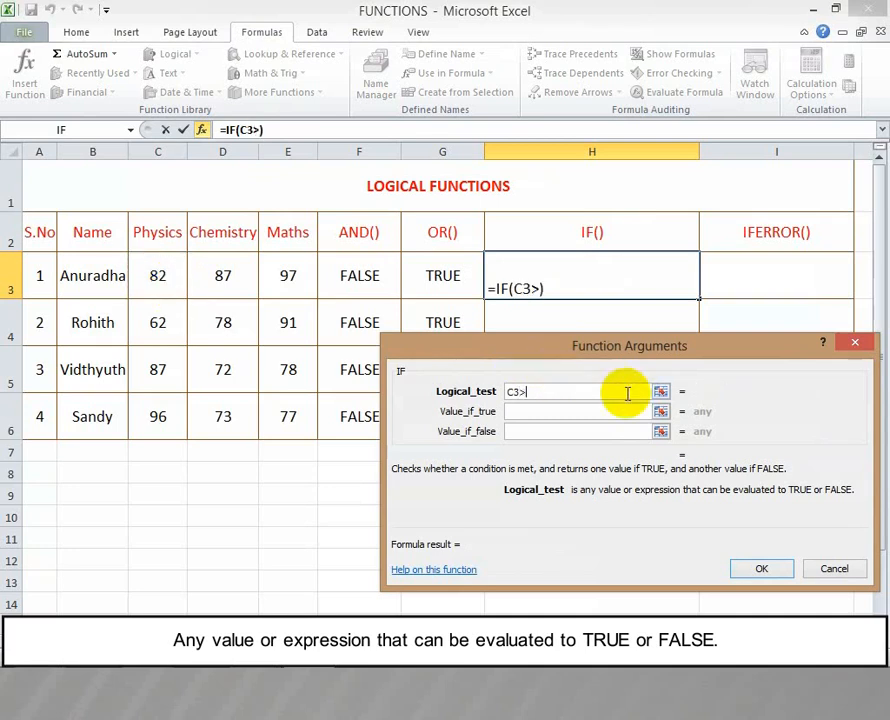
left_click(570, 416)
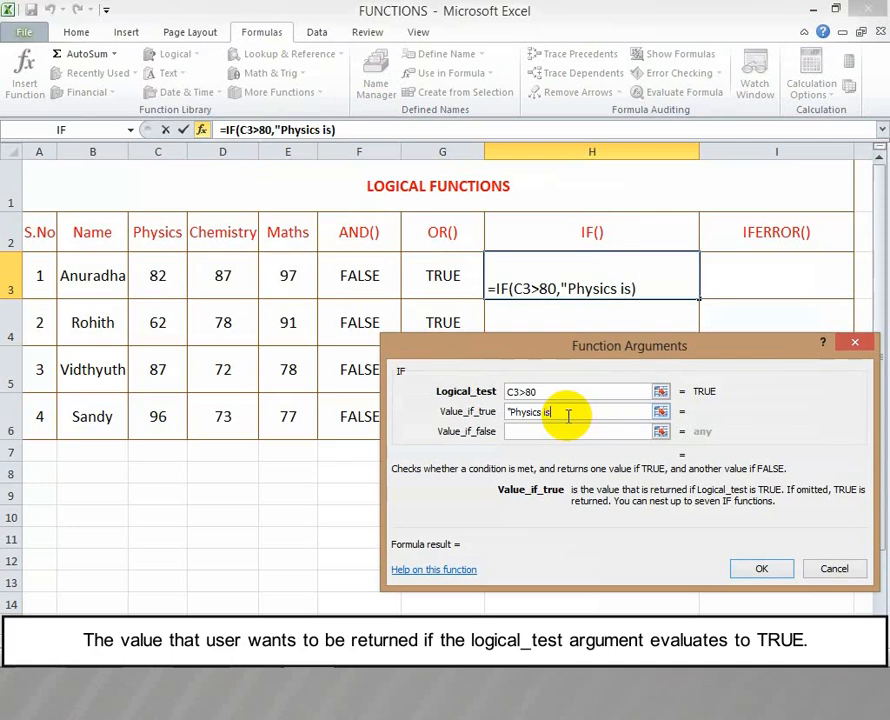
type("\"Physics is more than ")
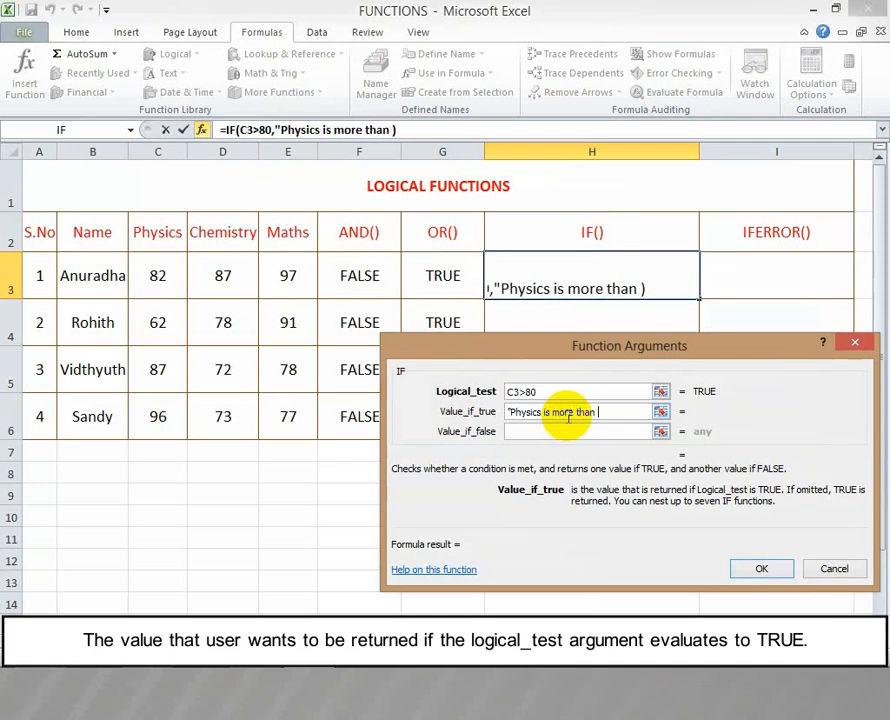
type("80\"")
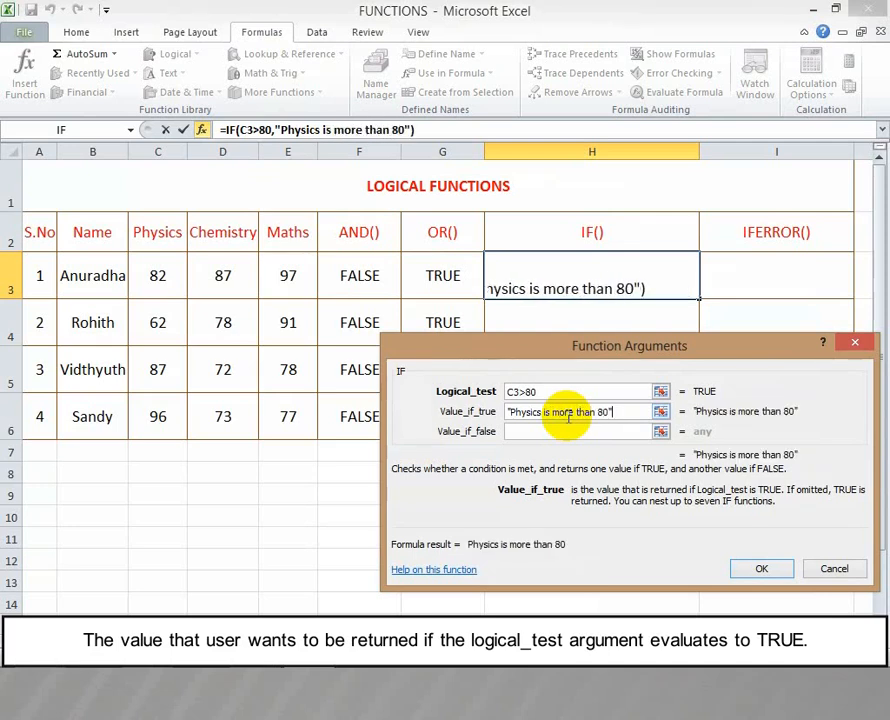
Step: Set the IF function's false value to "Physics is less than or equal to 80" and enter the formula in H3
left_click(547, 432)
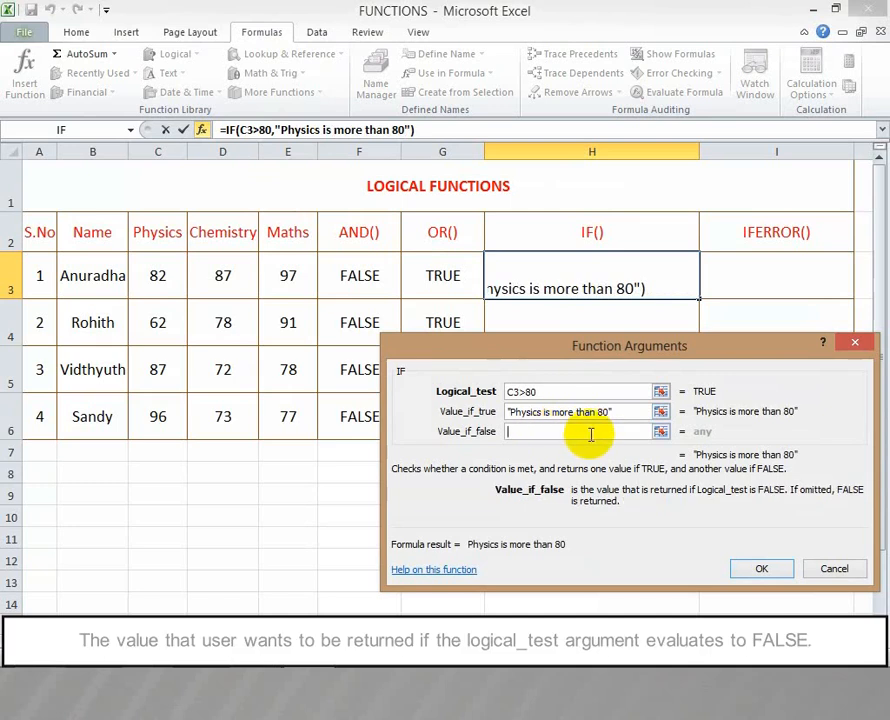
type("\"")
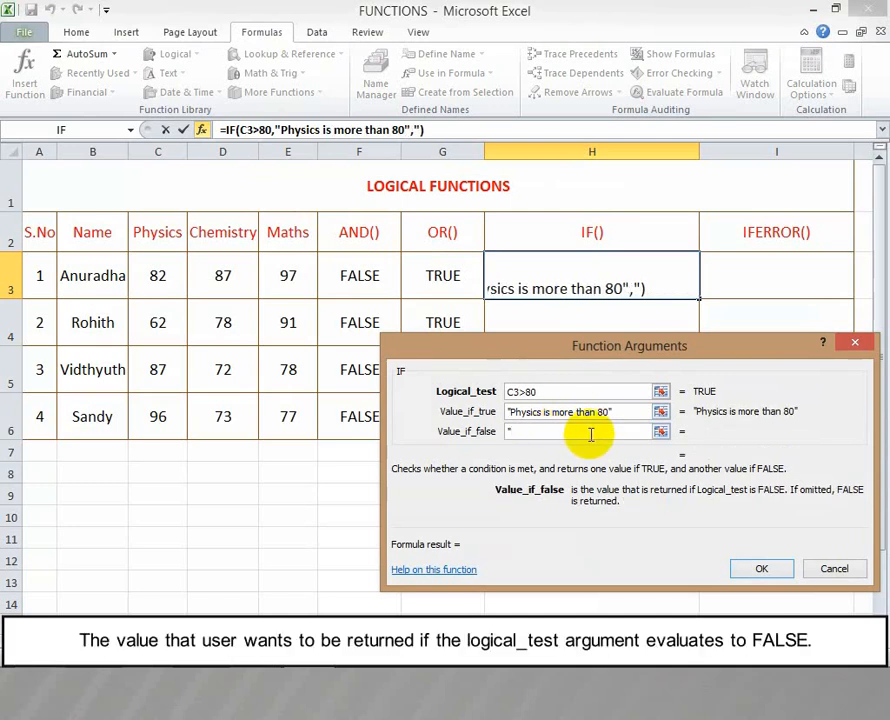
type("Phys")
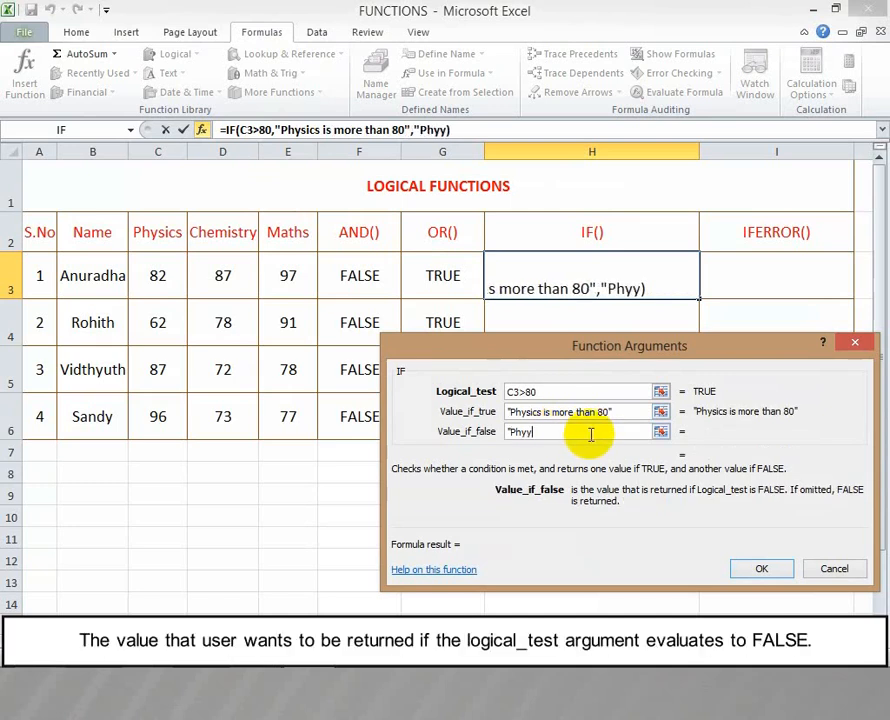
type("ics is ")
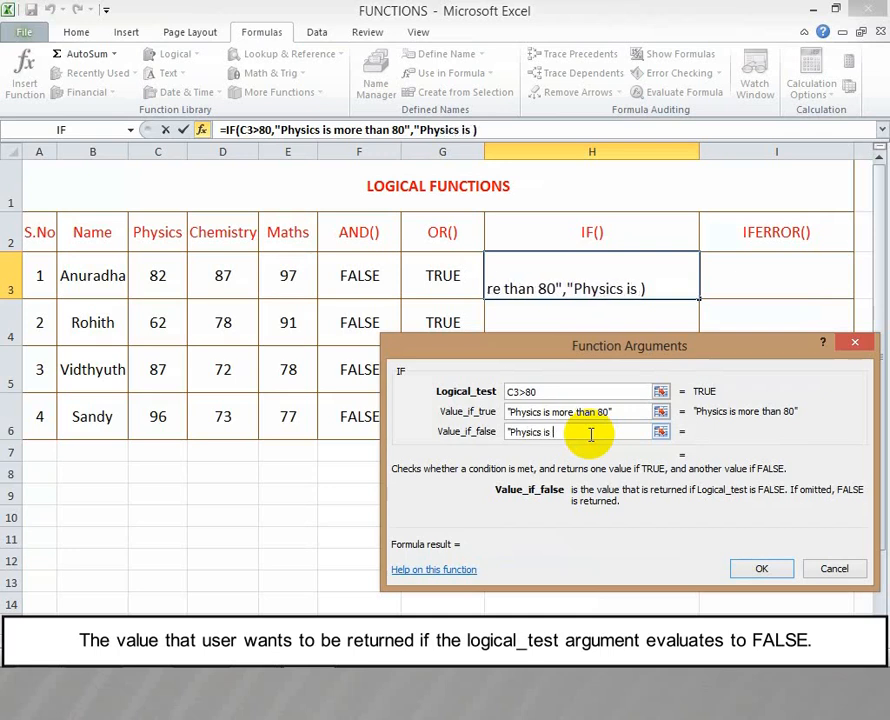
type("less th")
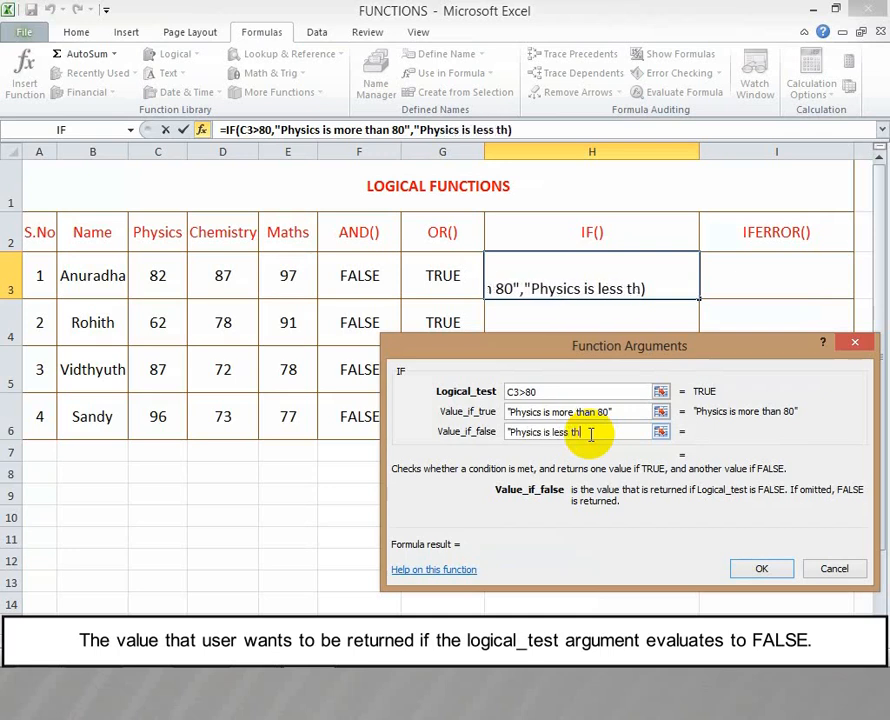
type("an or ex")
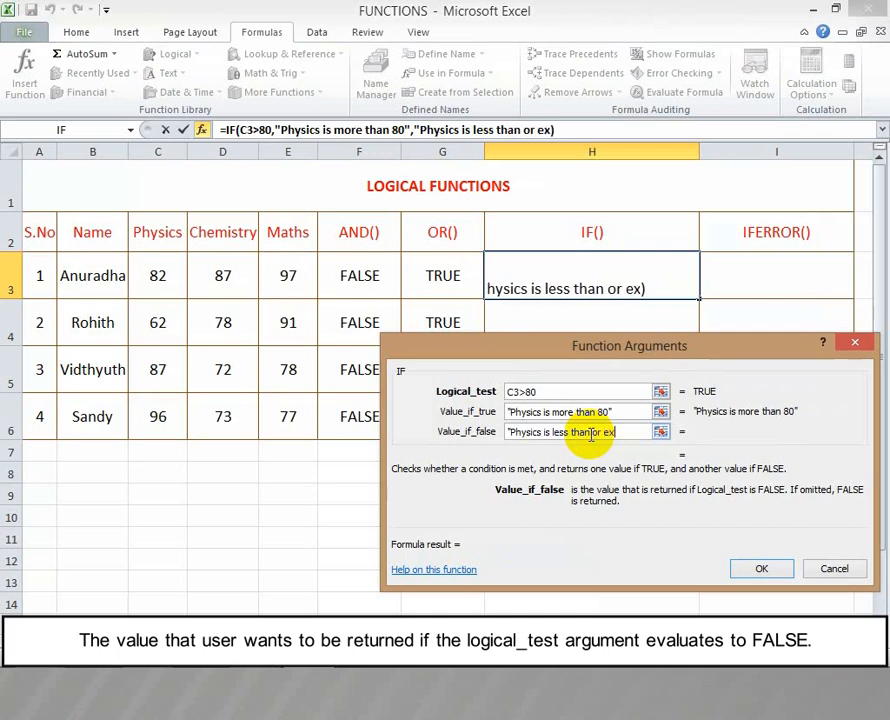
key("BackSpace")
type("qual t")
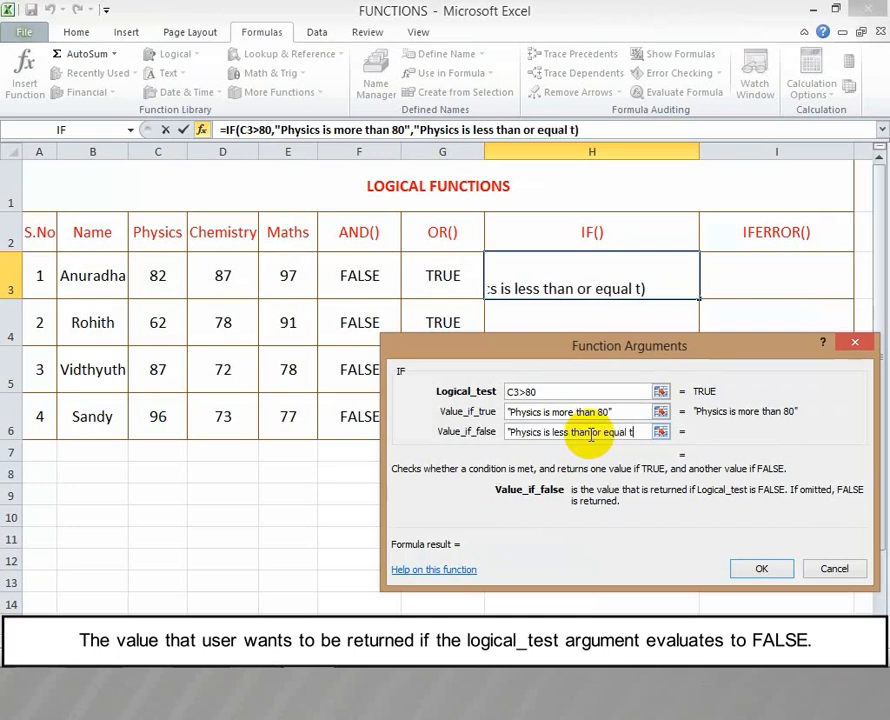
type("o 80\"")
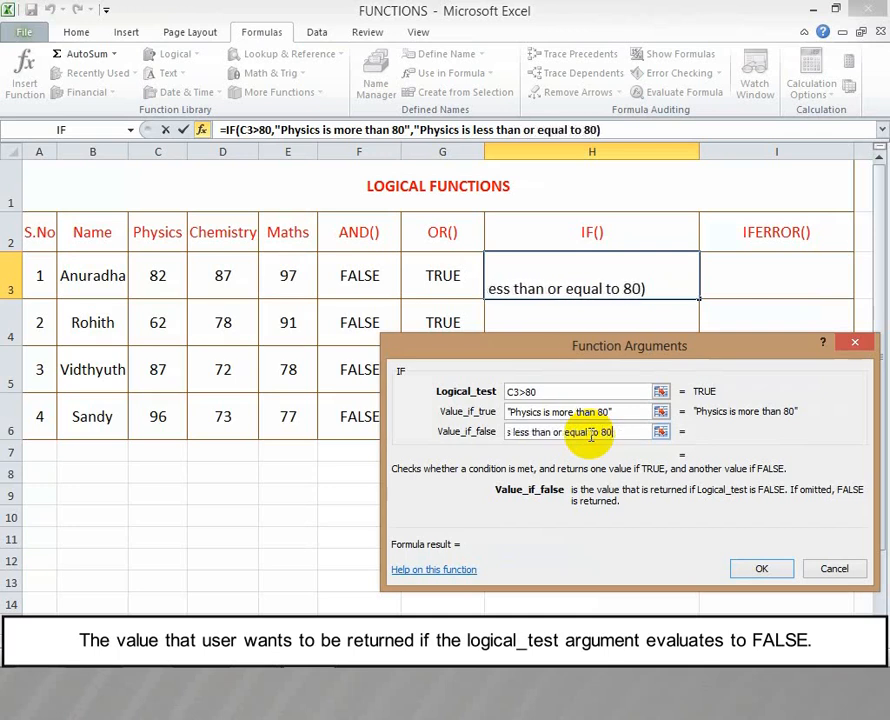
left_click(761, 568)
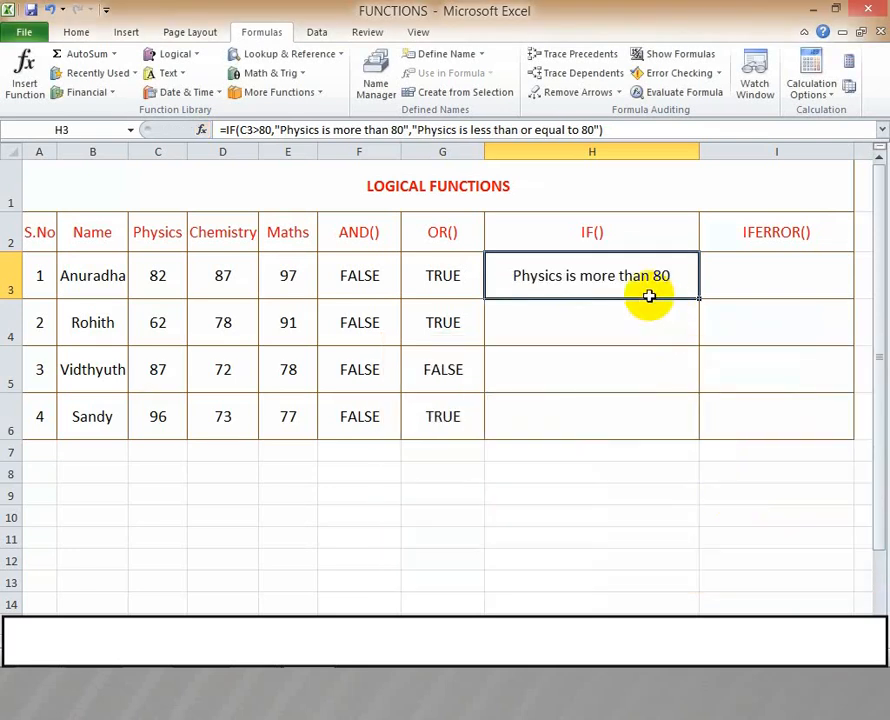
Step: Fill the IF formula from H3 down to H6
left_click(165, 282)
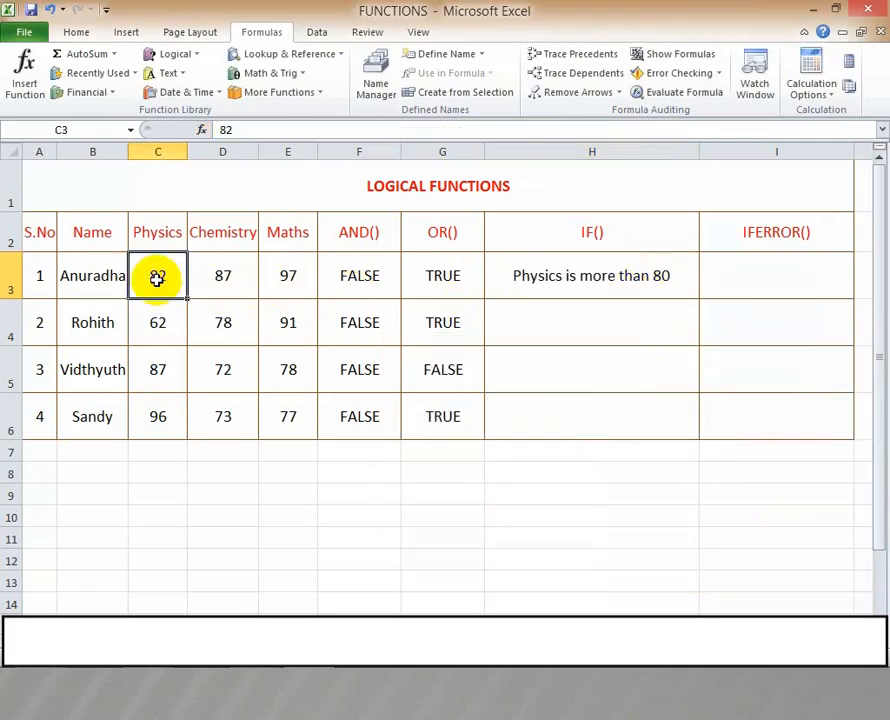
left_click(616, 286)
left_click_drag(700, 300, 689, 415)
left_click(614, 334)
Step: Start an IFERROR function in cell I3 with E3/0 as the value to check
left_click(741, 284)
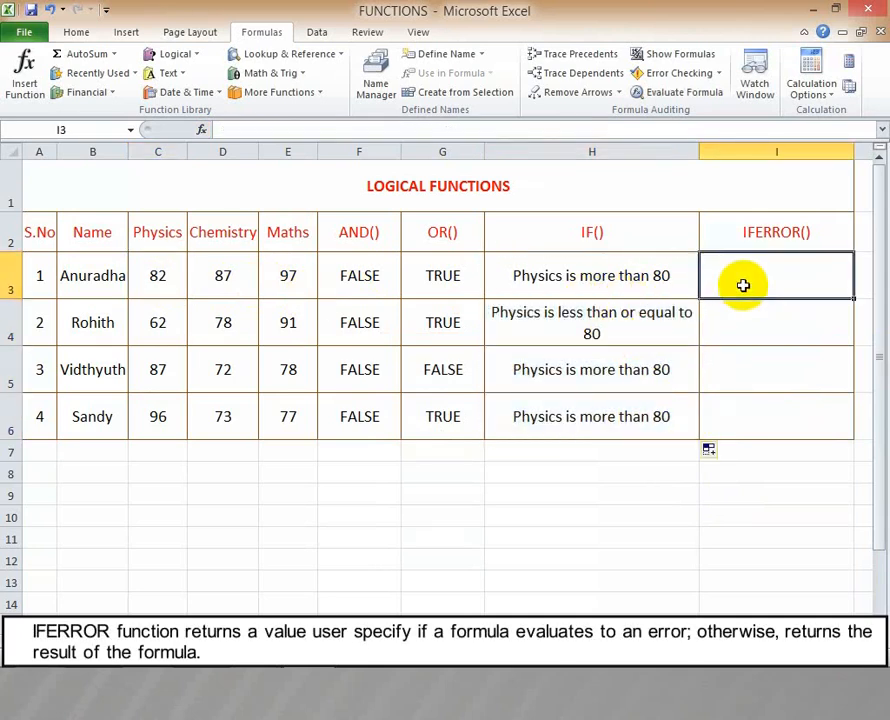
left_click(174, 55)
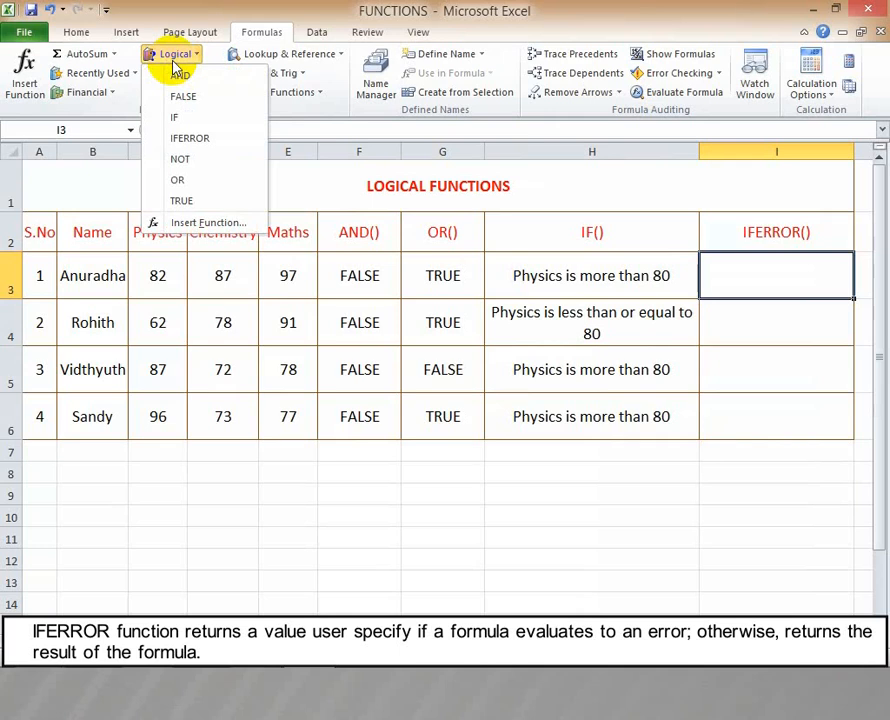
left_click(182, 139)
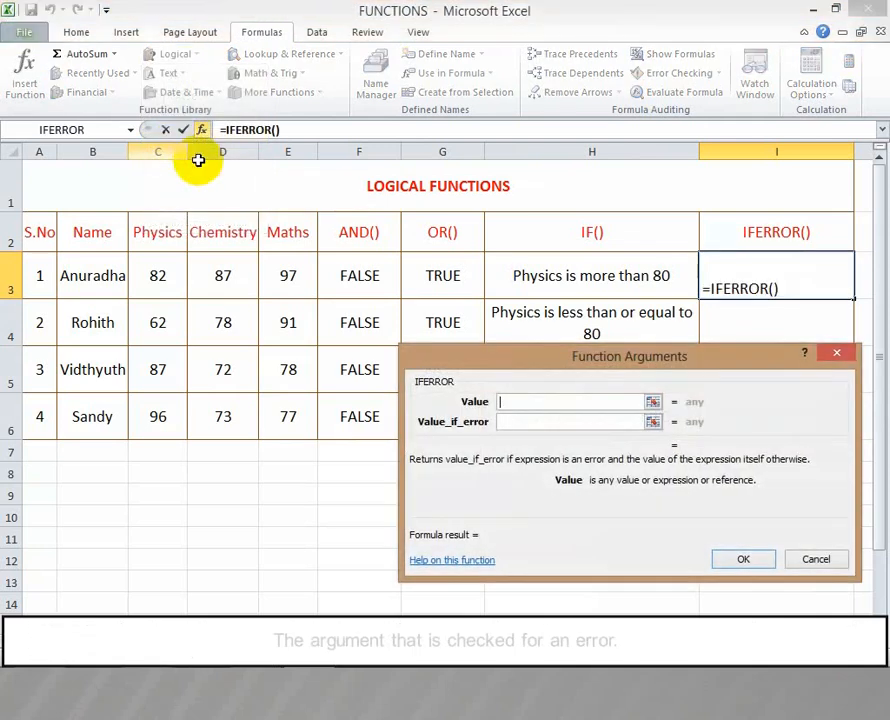
left_click(299, 284)
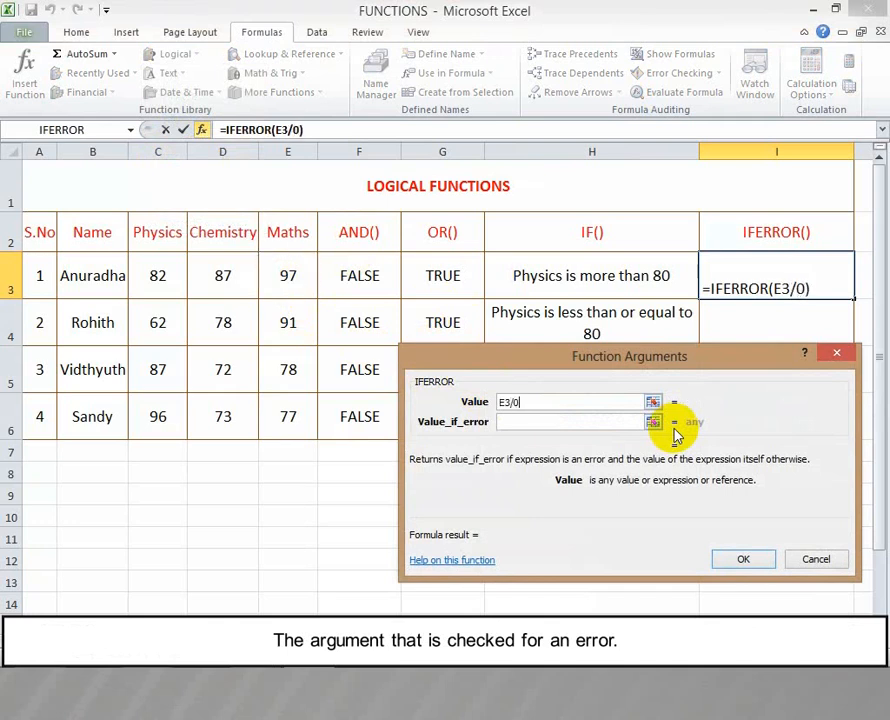
Step: Set the IFERROR function's error value to "Invalid Entry" and enter the formula in I3
left_click(525, 419)
type("\"")
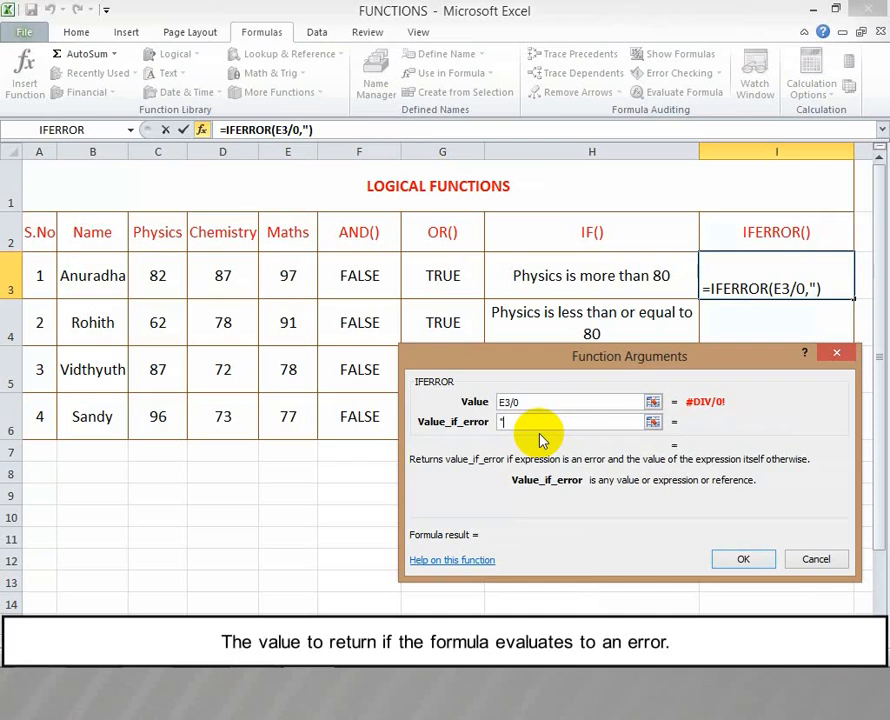
type("Invalid")
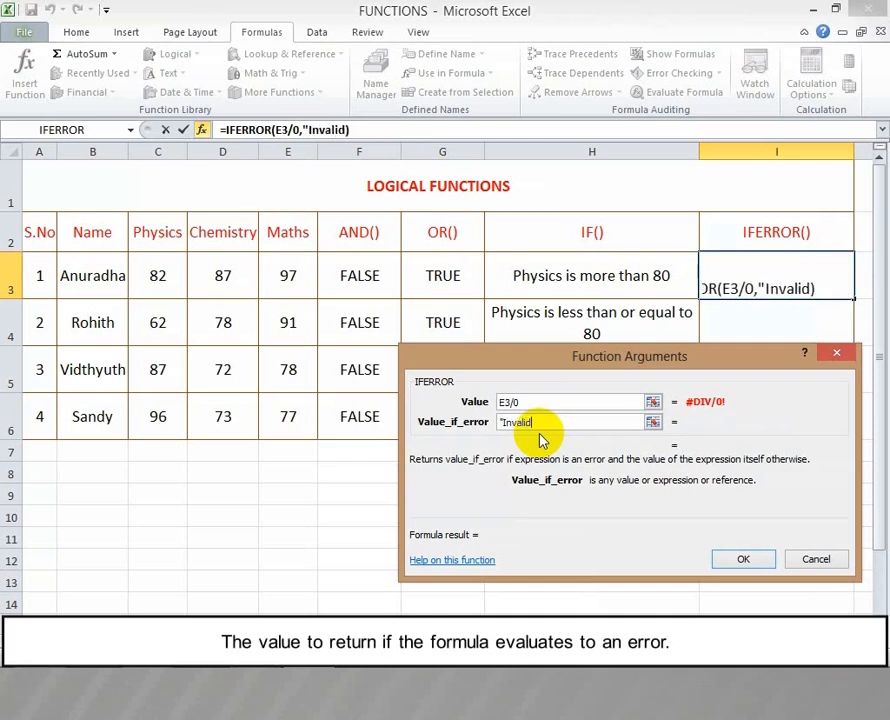
type(" en")
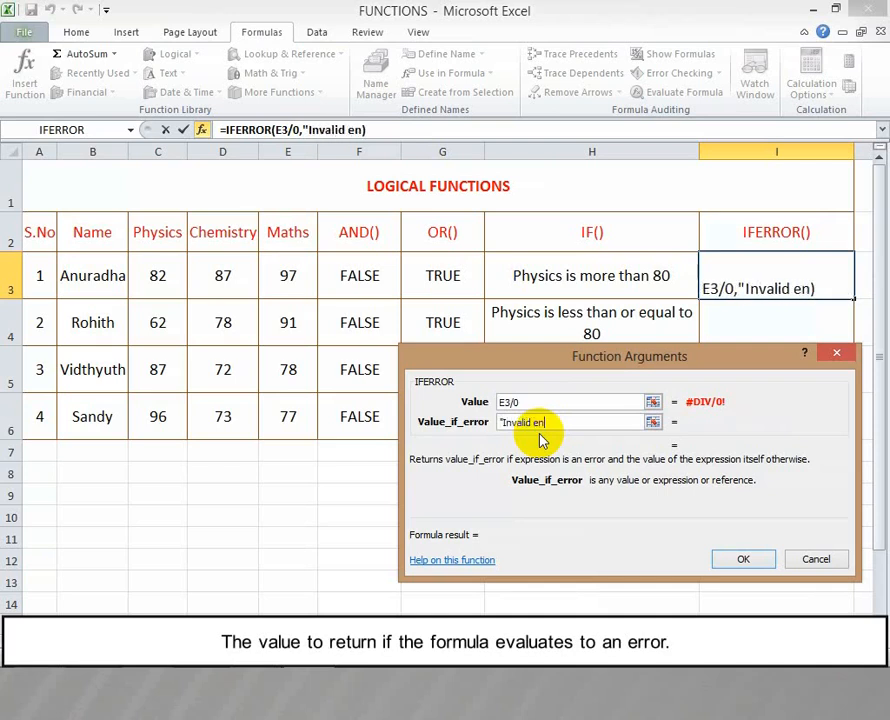
key("BackSpace")
key("BackSpace")
type("Entry")
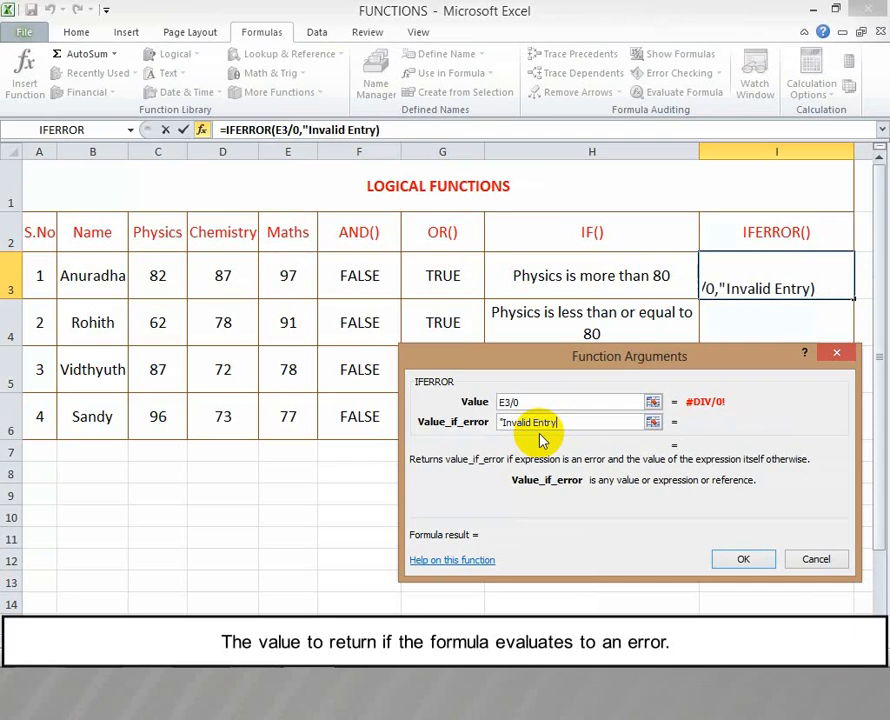
type("\"")
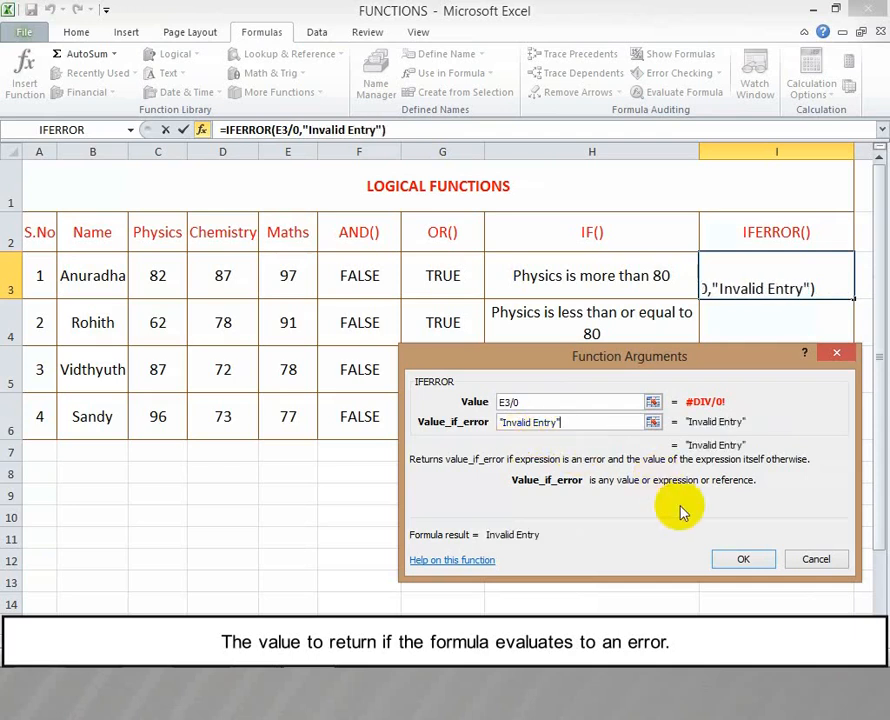
left_click(737, 558)
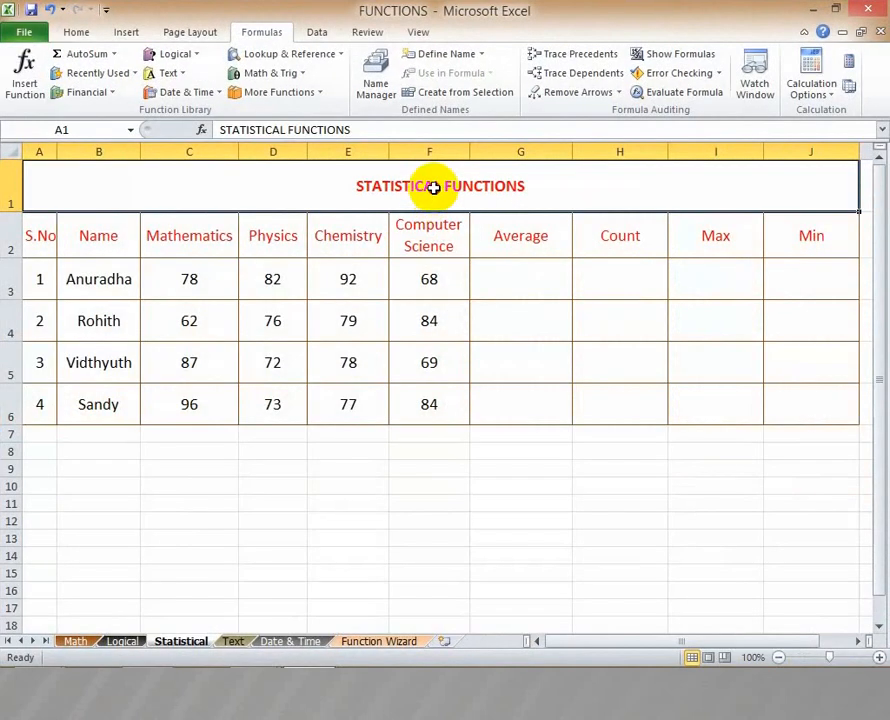
Step: Insert the AVERAGE function for C3:F3 in cell G3 of the Statistical sheet, and fill it down to G6
left_click(513, 285)
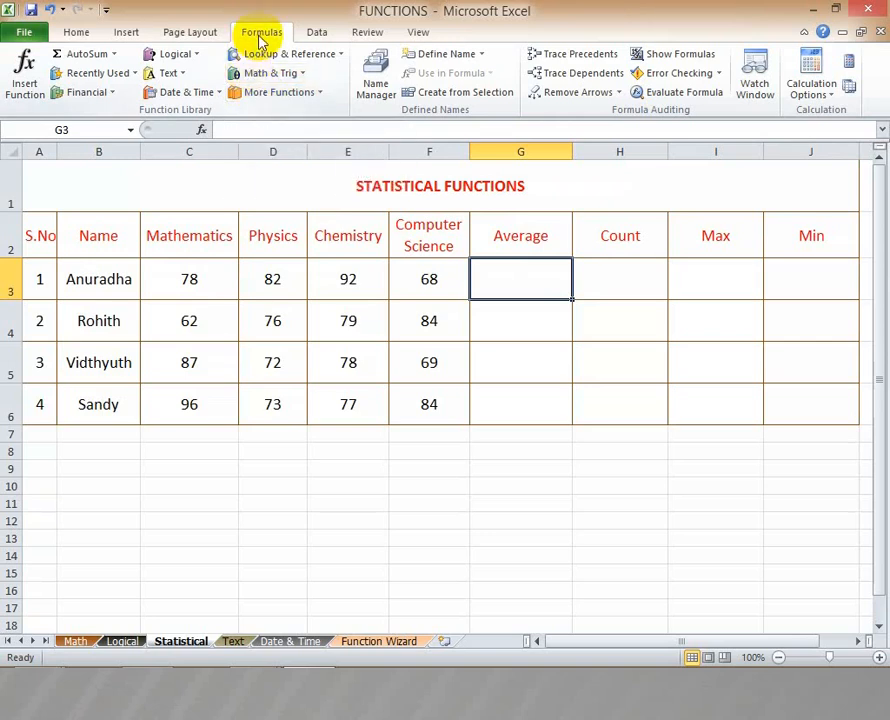
left_click(263, 92)
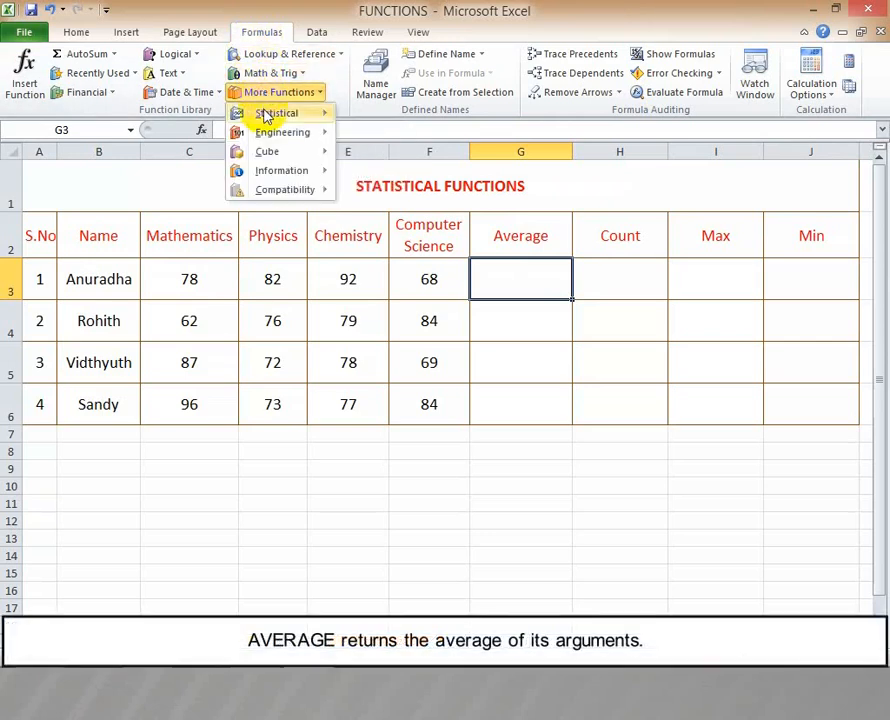
mouse_move(266, 117)
left_click(392, 140)
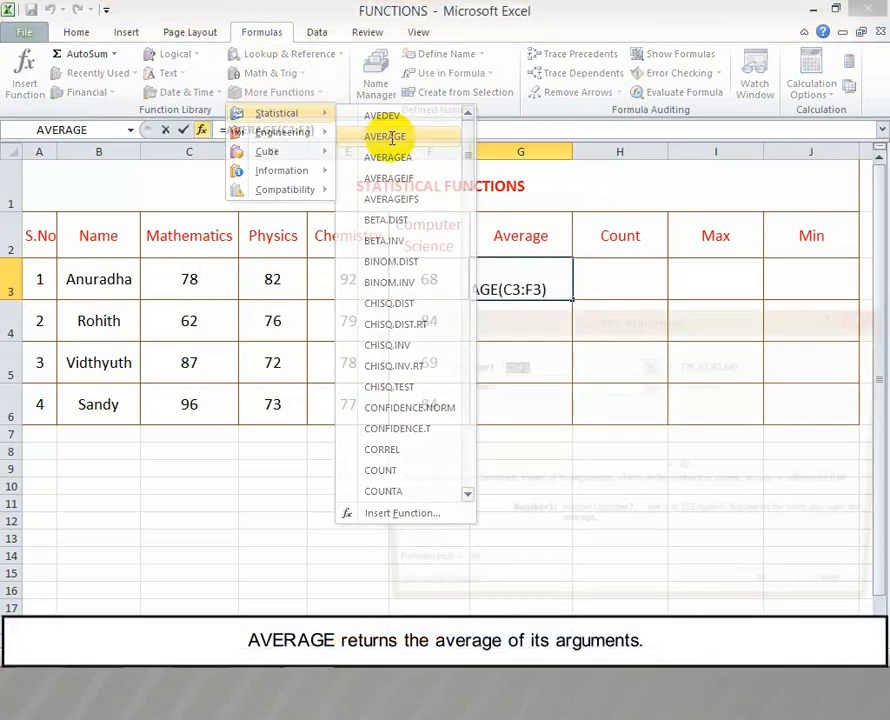
left_click_drag(190, 279, 396, 281)
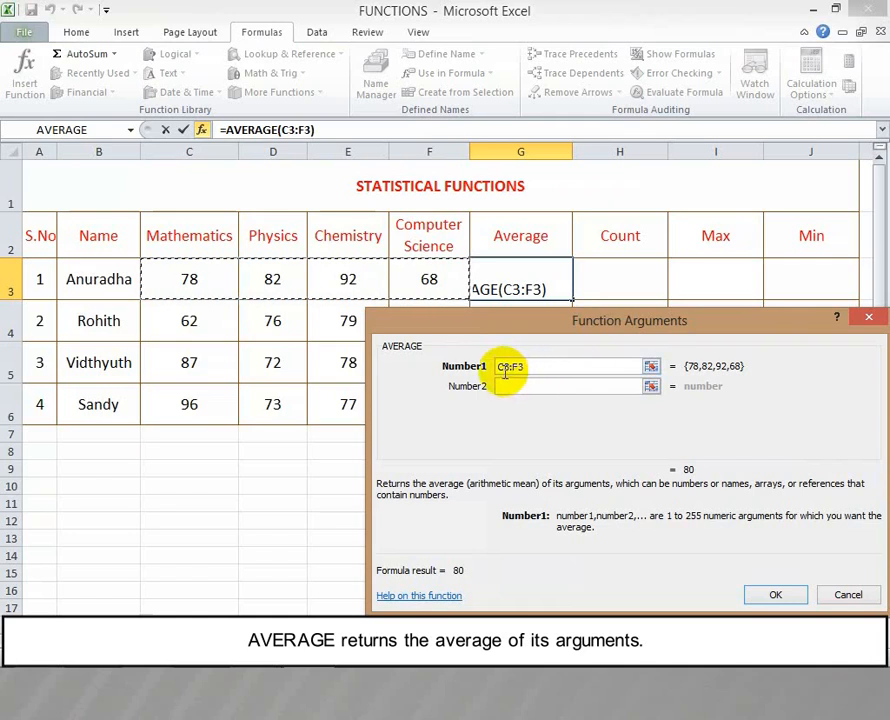
left_click(776, 595)
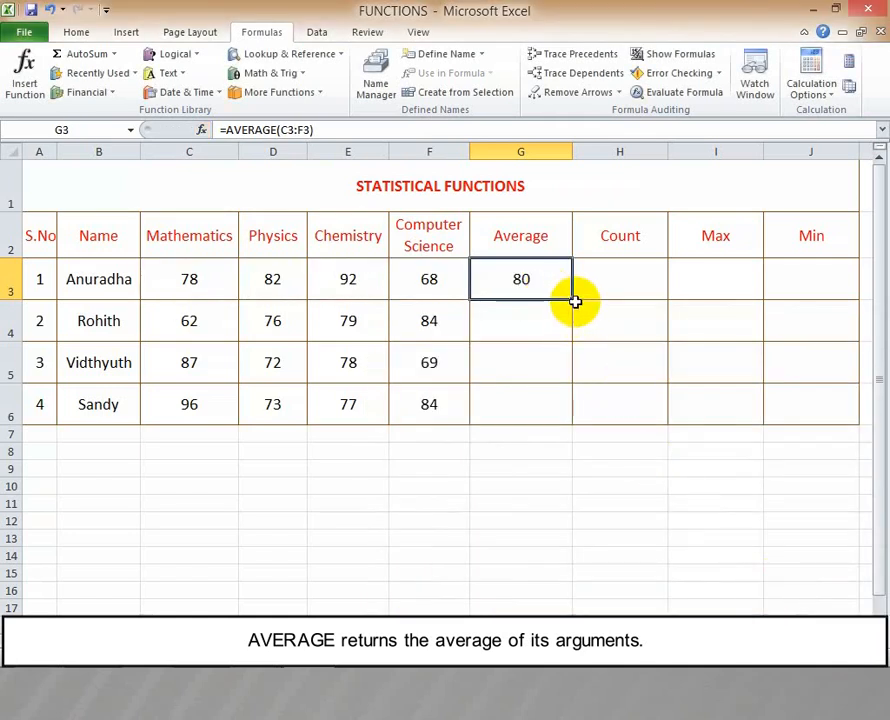
left_click_drag(573, 300, 566, 409)
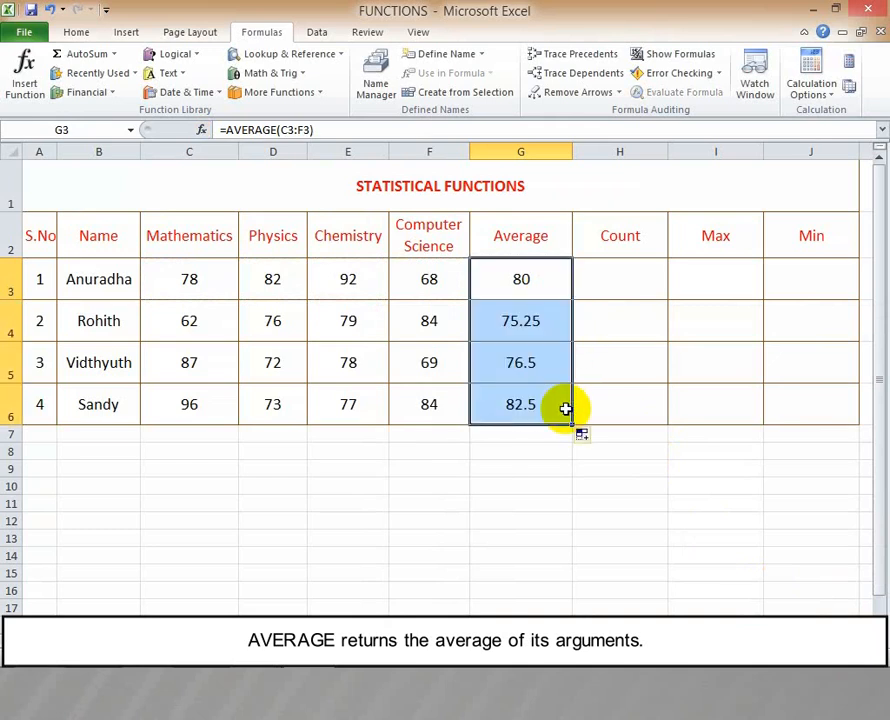
left_click(541, 238)
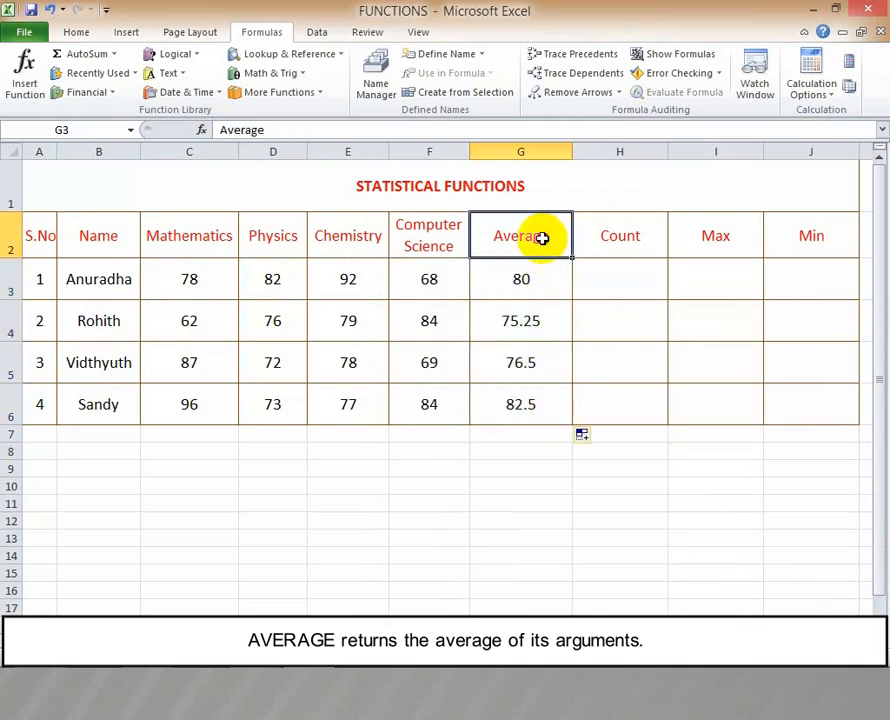
Step: Insert the COUNT function in H3 over the range C3:F3 and fill the formula down to H6
left_click(632, 243)
left_click(630, 277)
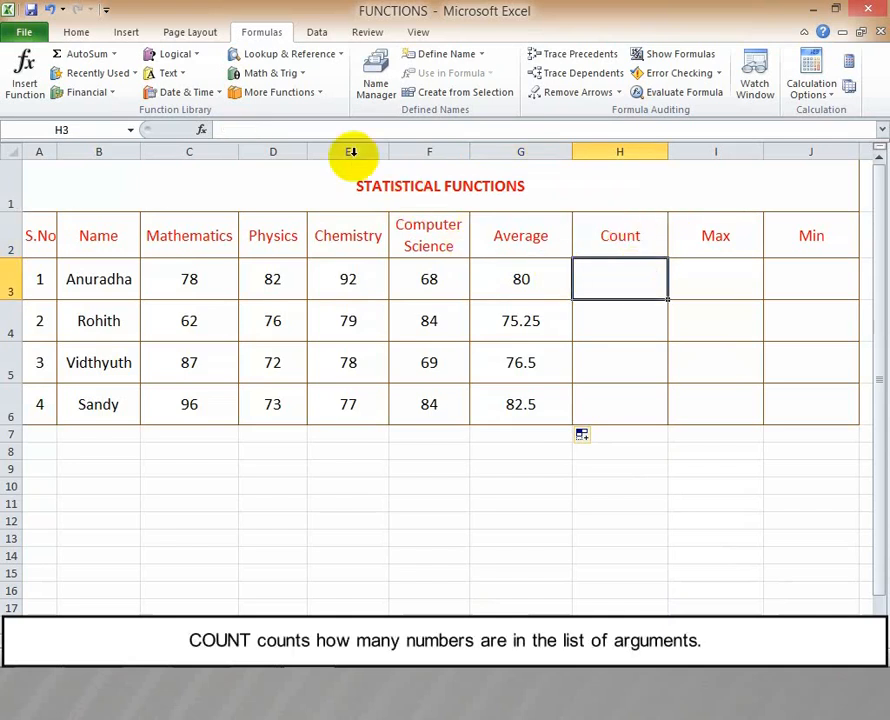
left_click(280, 92)
mouse_move(289, 116)
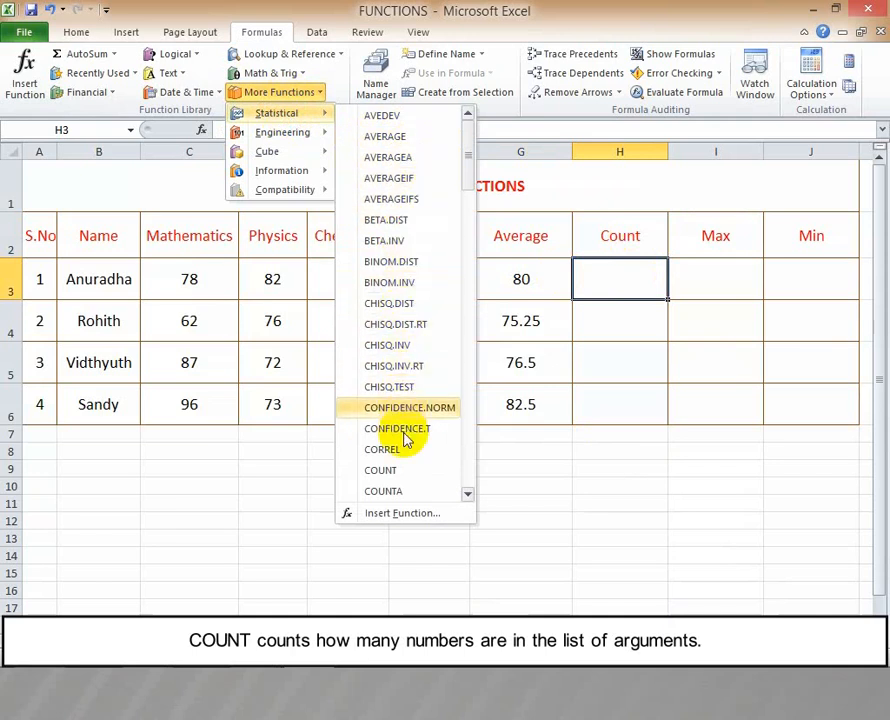
left_click(403, 474)
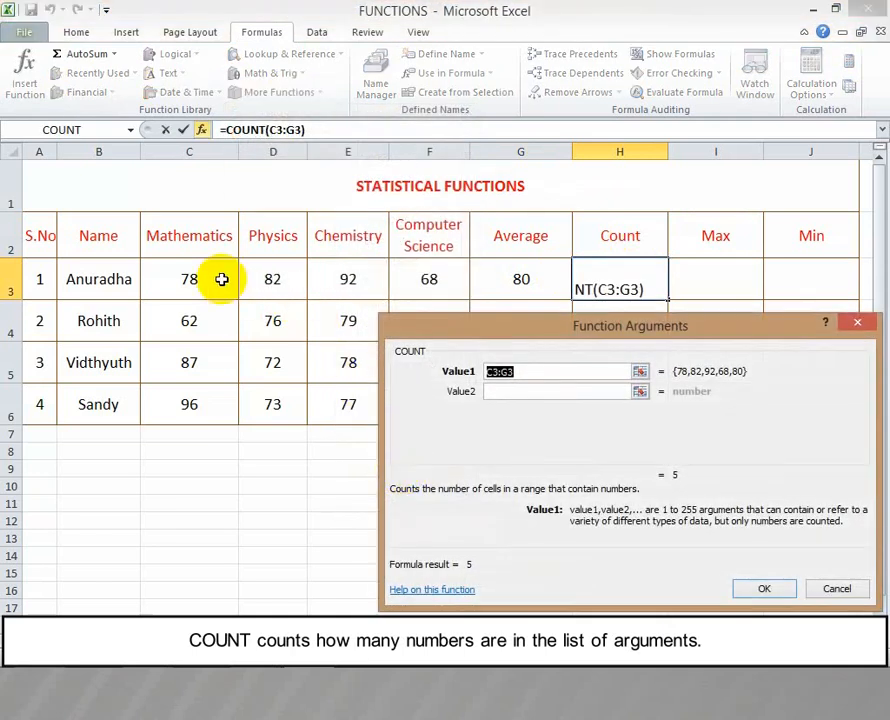
left_click(218, 280)
left_click_drag(218, 280, 415, 282)
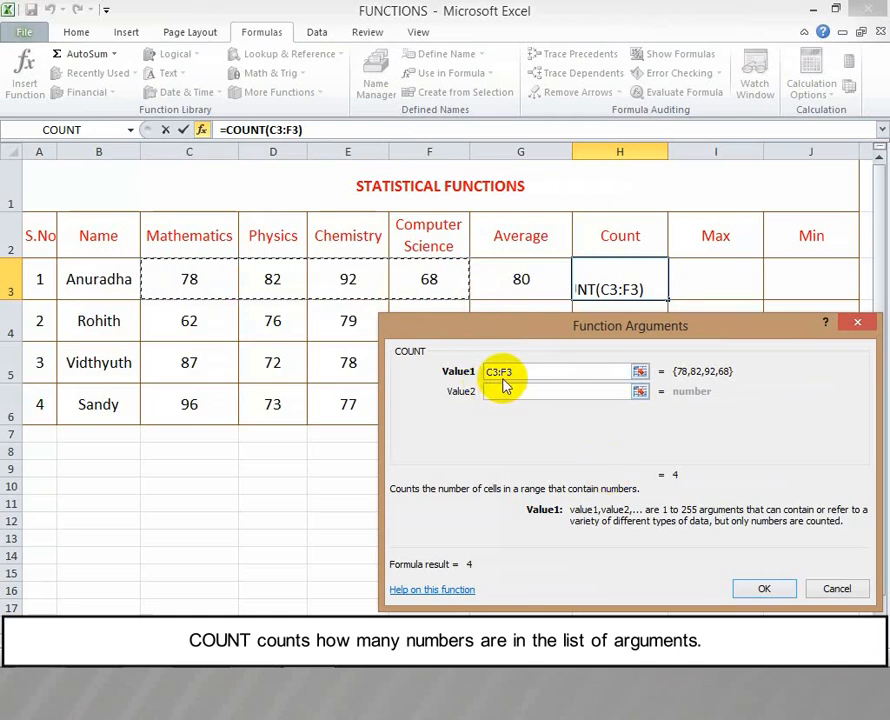
left_click(752, 588)
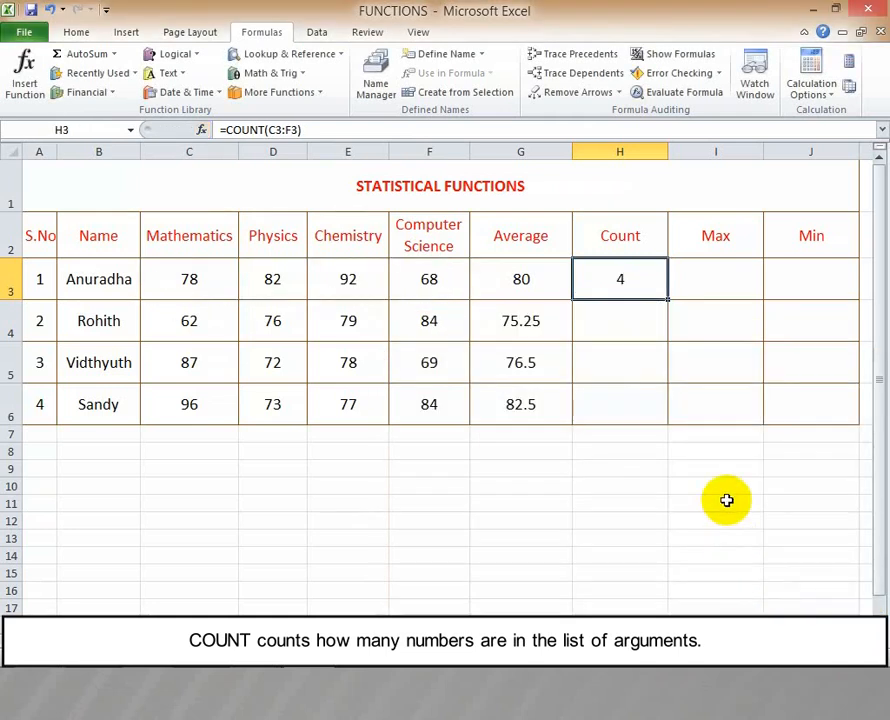
left_click_drag(668, 300, 662, 411)
left_click(636, 241)
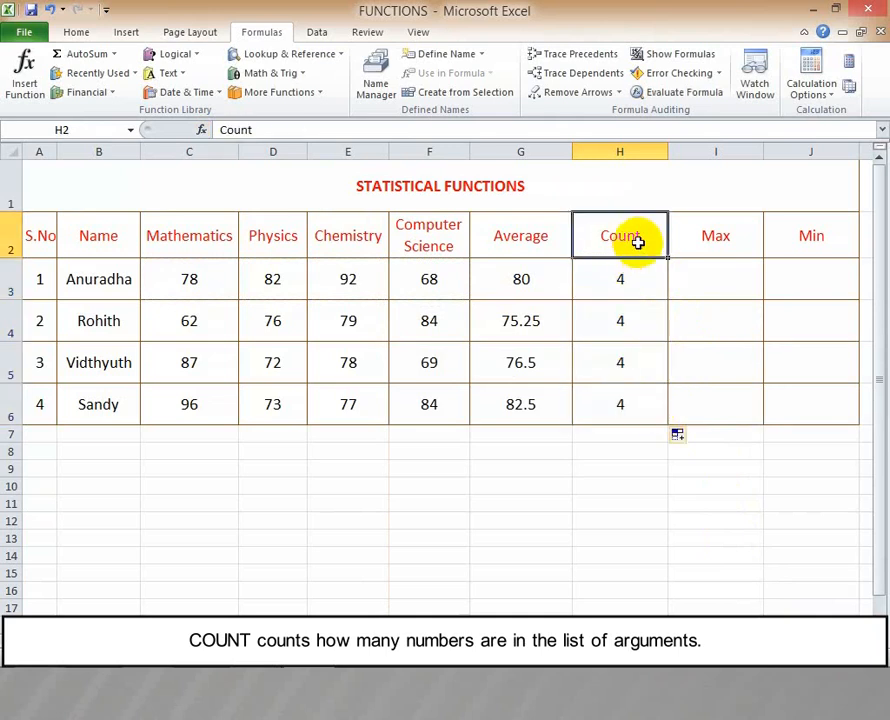
Step: Insert the MAX function in I3 over the range C3:F3 and fill the formula down to I6
left_click(707, 245)
left_click(713, 281)
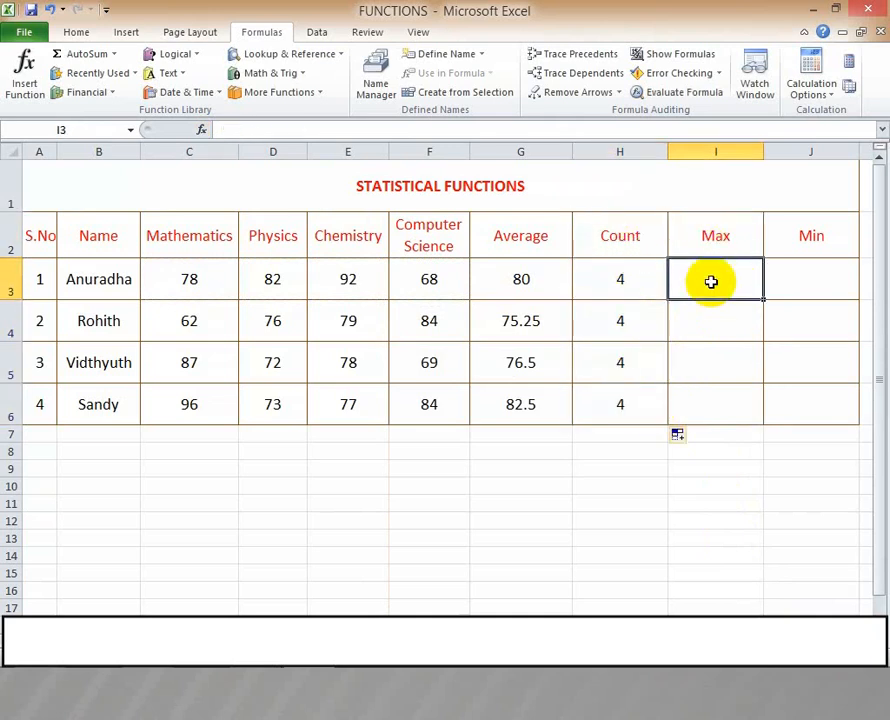
left_click(293, 100)
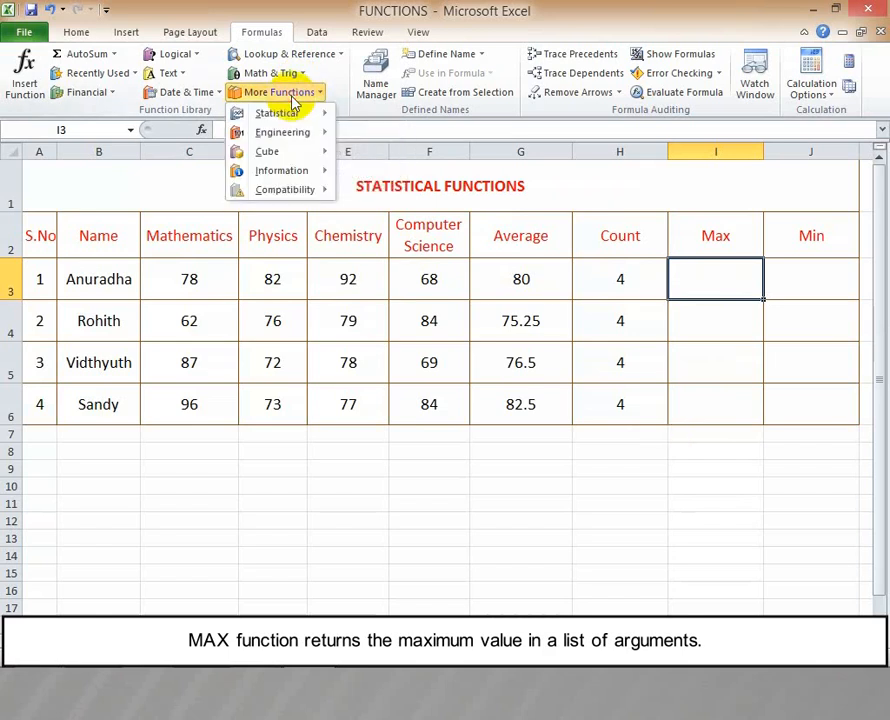
mouse_move(293, 113)
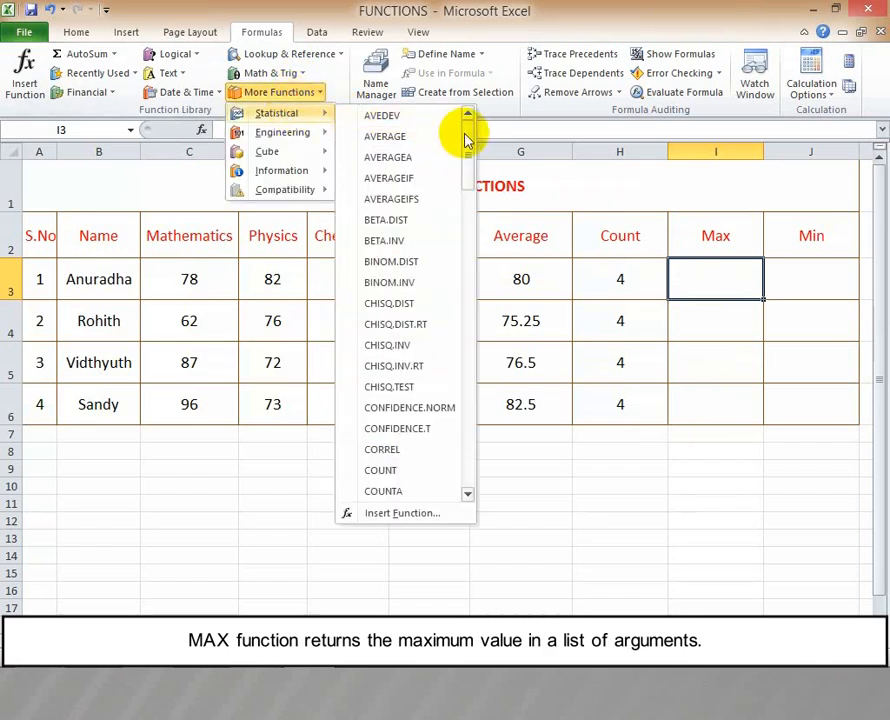
left_click_drag(469, 139, 459, 302)
left_click(386, 296)
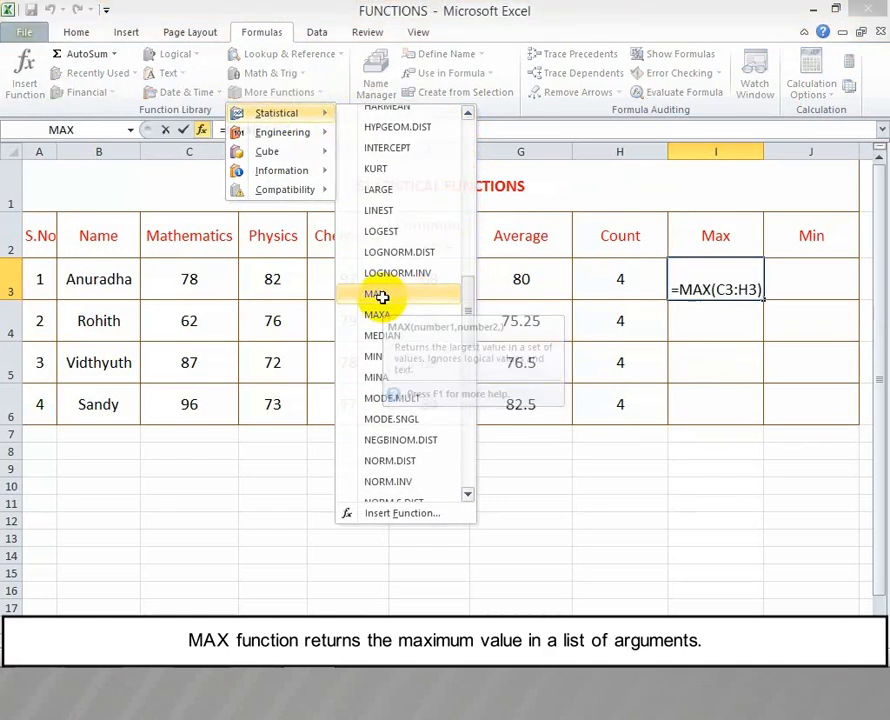
left_click_drag(189, 278, 407, 277)
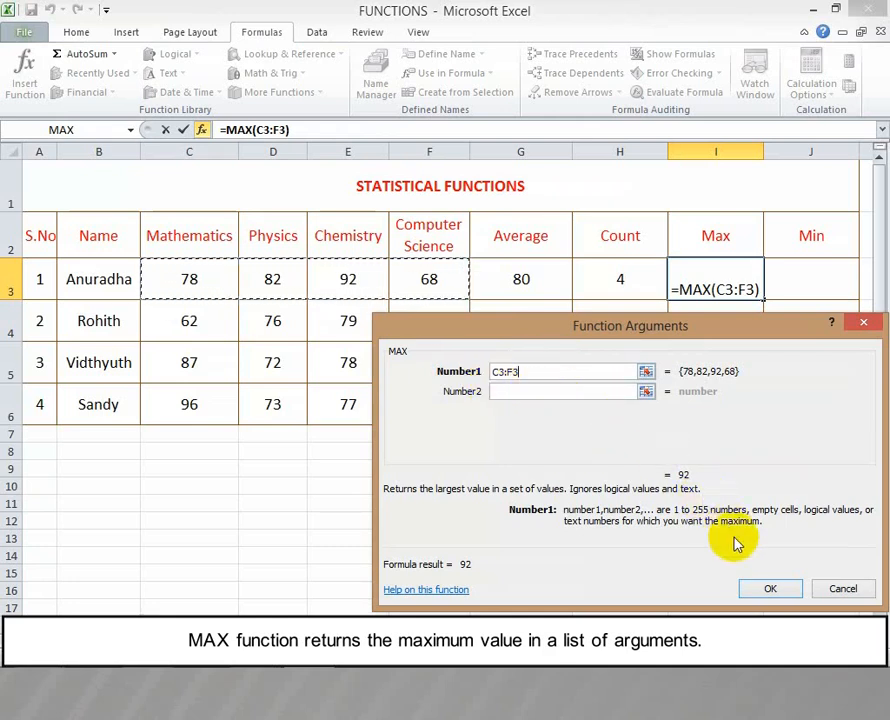
left_click(766, 588)
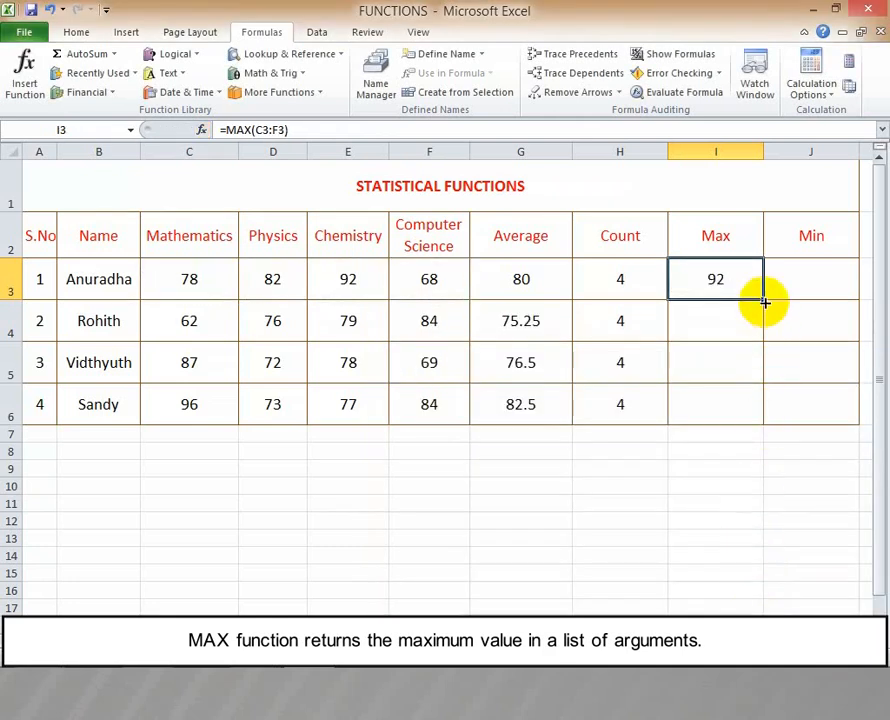
left_click_drag(763, 299, 751, 405)
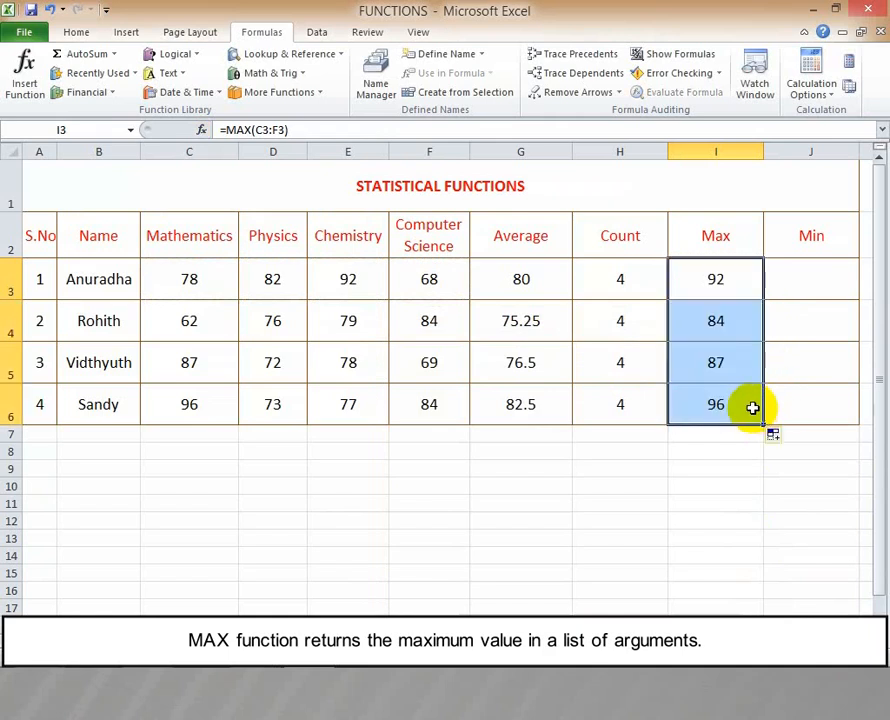
left_click(729, 240)
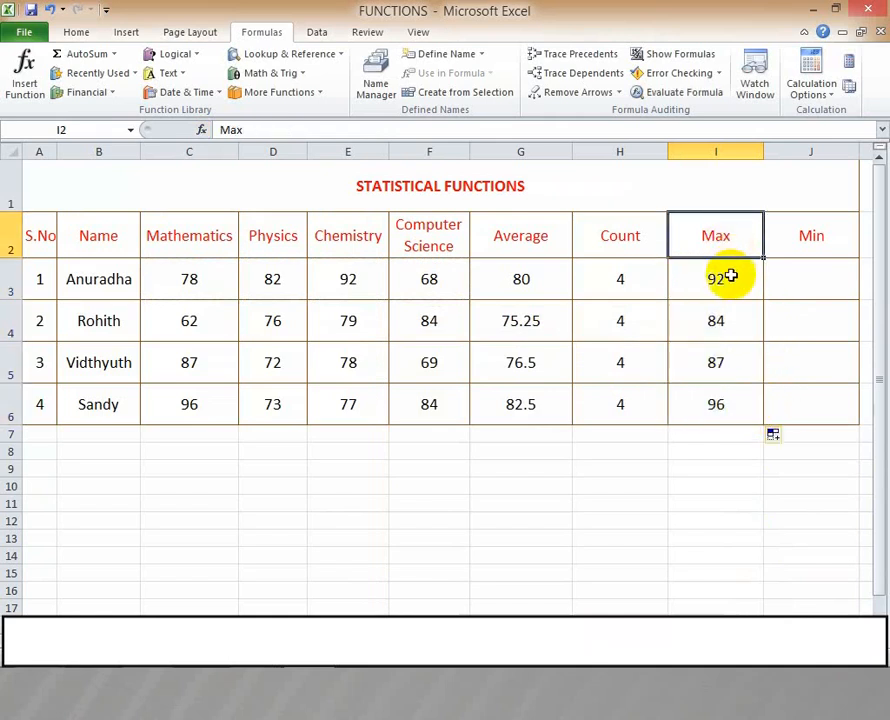
Step: Insert the MIN function in J3 over the range C3:F3 and fill the formula down to J6
left_click(818, 235)
left_click(818, 280)
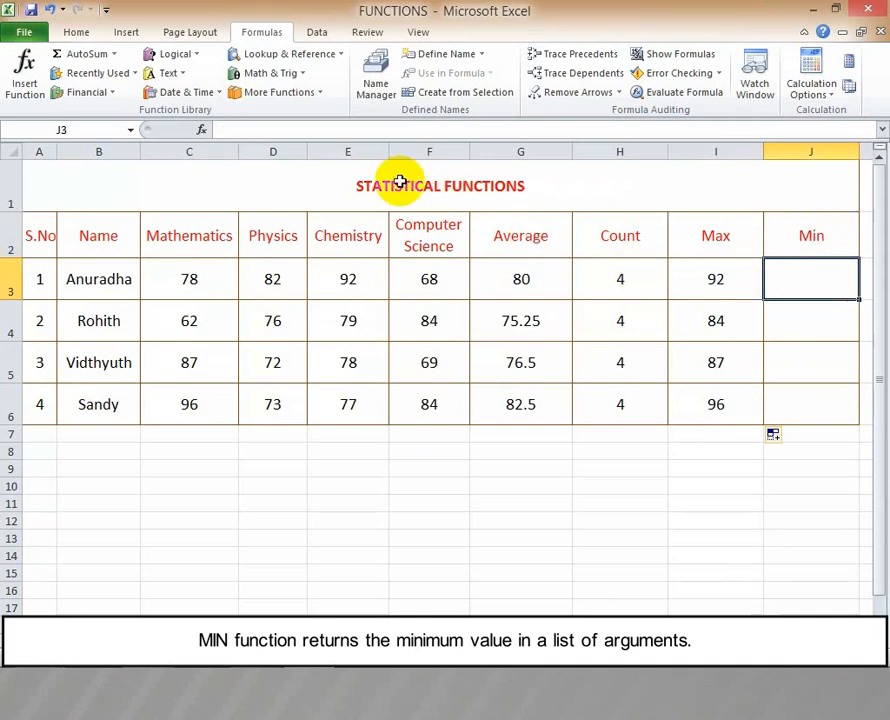
left_click(302, 98)
mouse_move(293, 121)
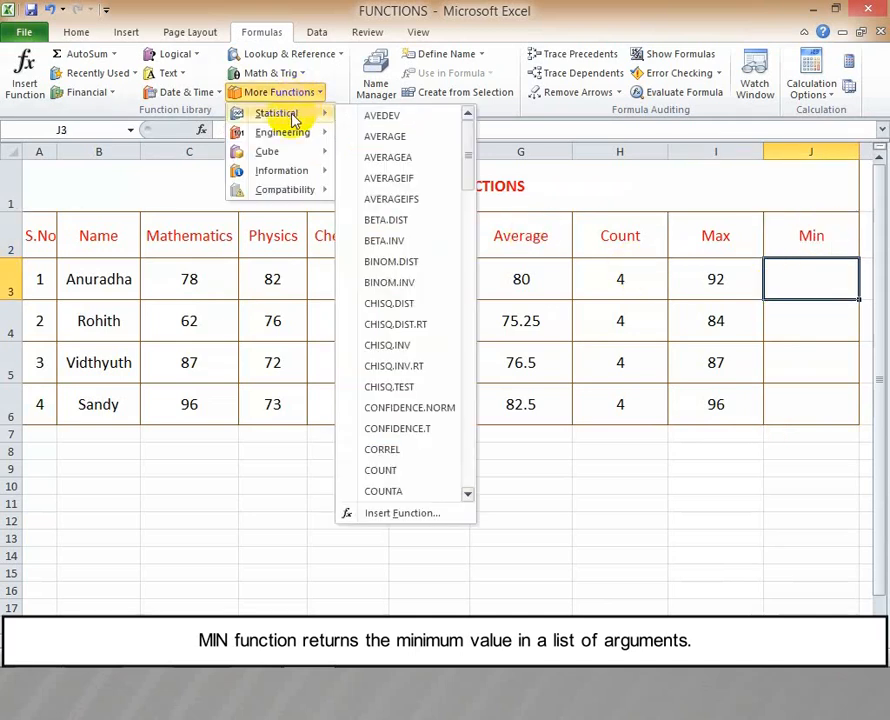
left_click_drag(467, 155, 481, 308)
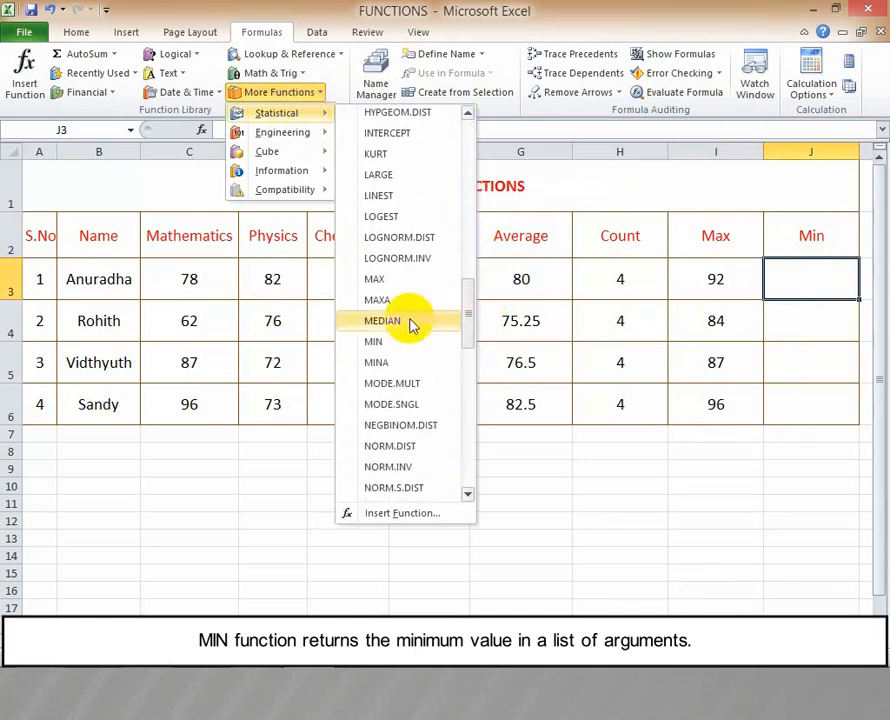
left_click(378, 342)
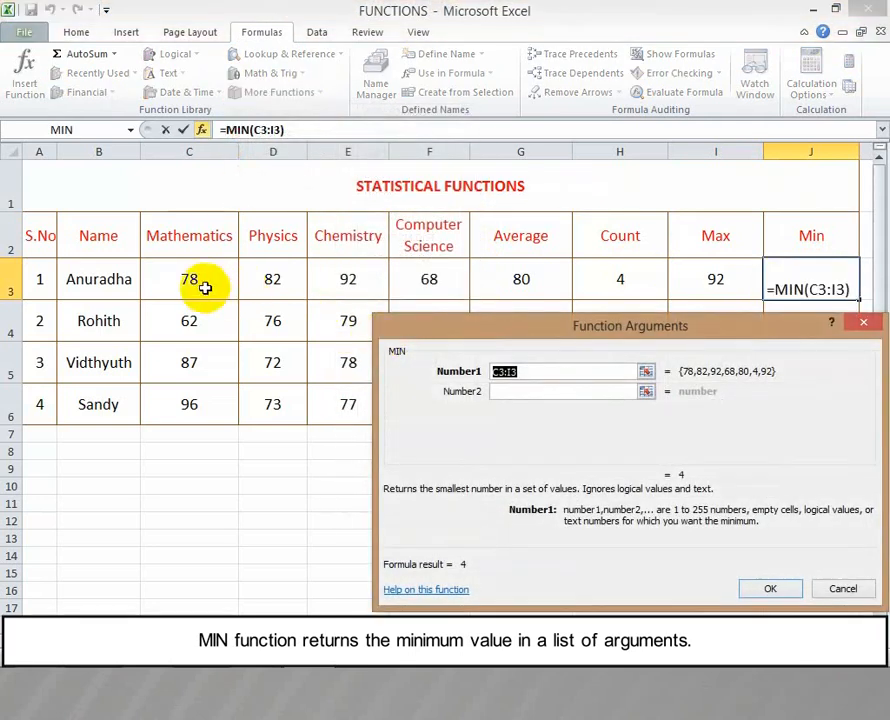
left_click_drag(205, 287, 411, 284)
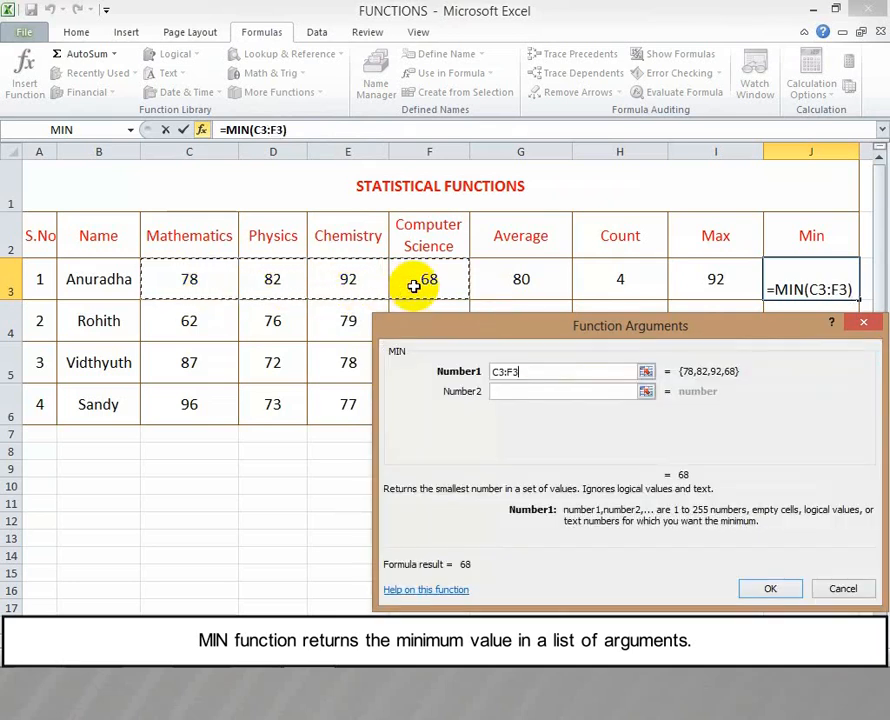
left_click(789, 589)
left_click_drag(858, 299, 858, 412)
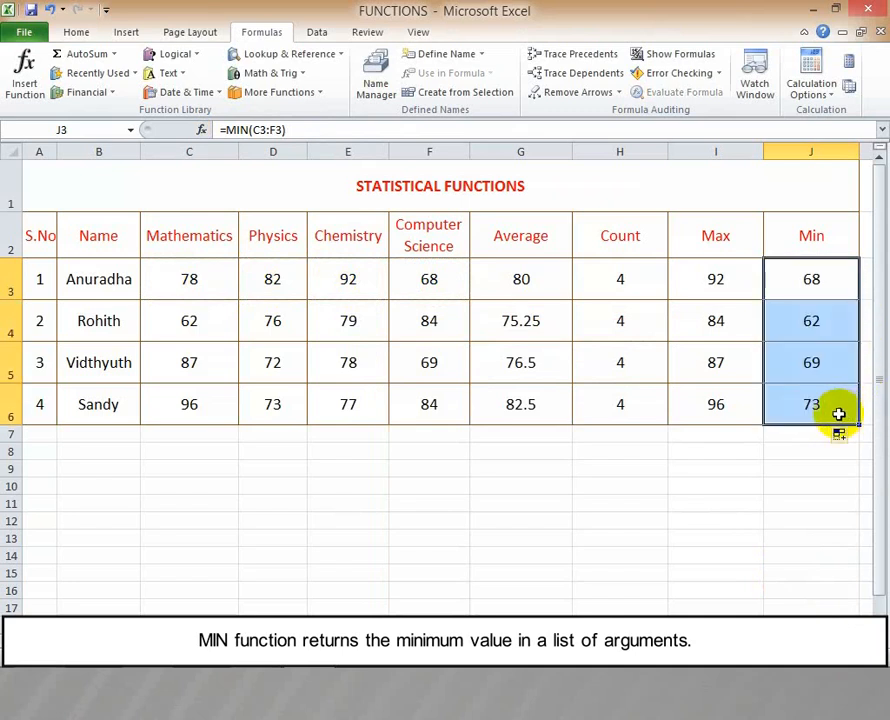
left_click(814, 241)
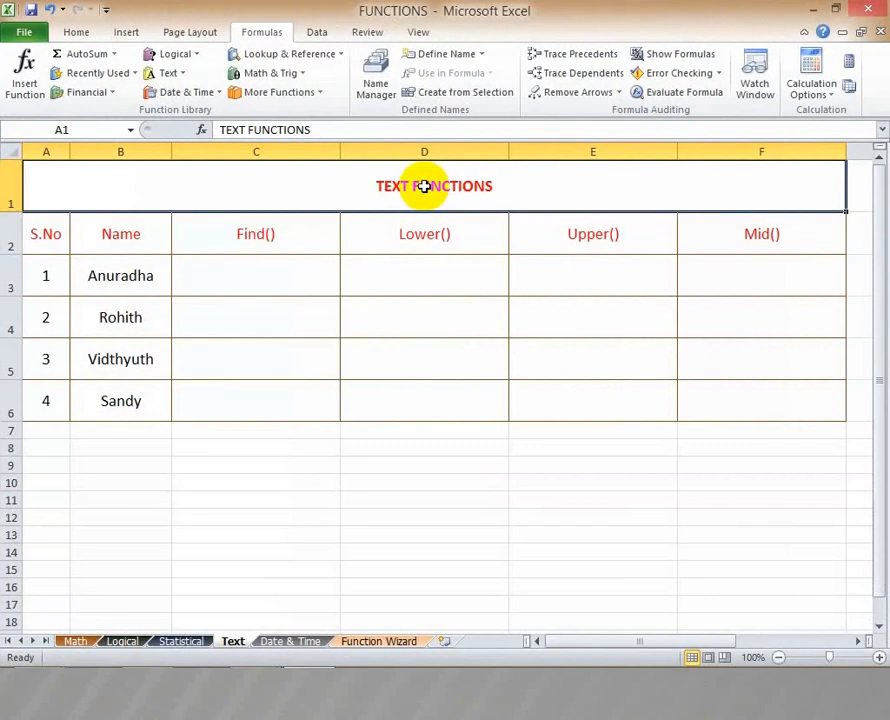
Step: On the Text sheet, insert FIND in C3 to locate "r" within B3 from character 1, and fill the formula down to C6
left_click(313, 239)
left_click(304, 282)
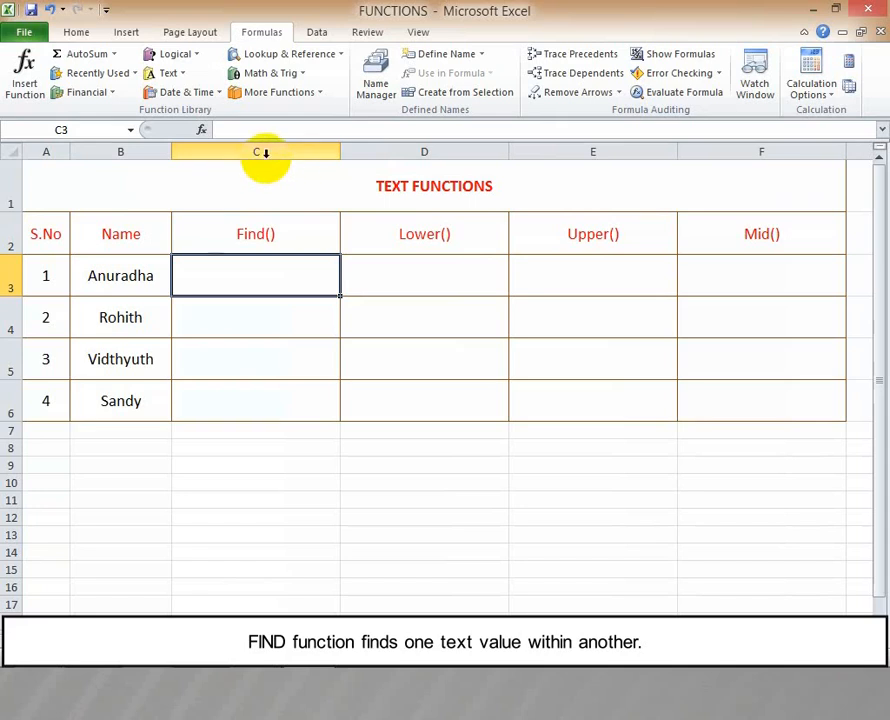
left_click(170, 74)
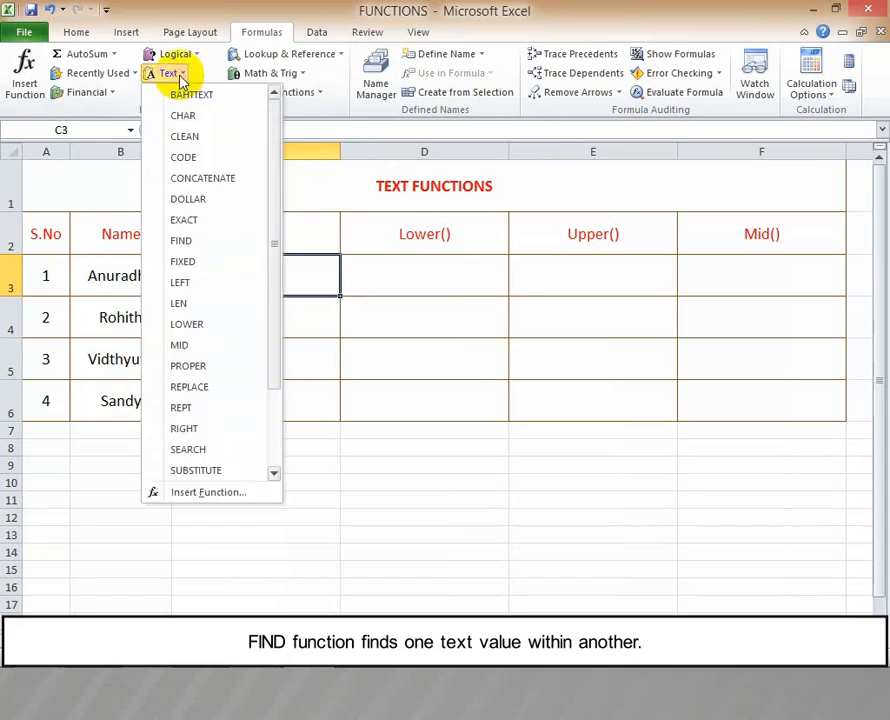
left_click(182, 241)
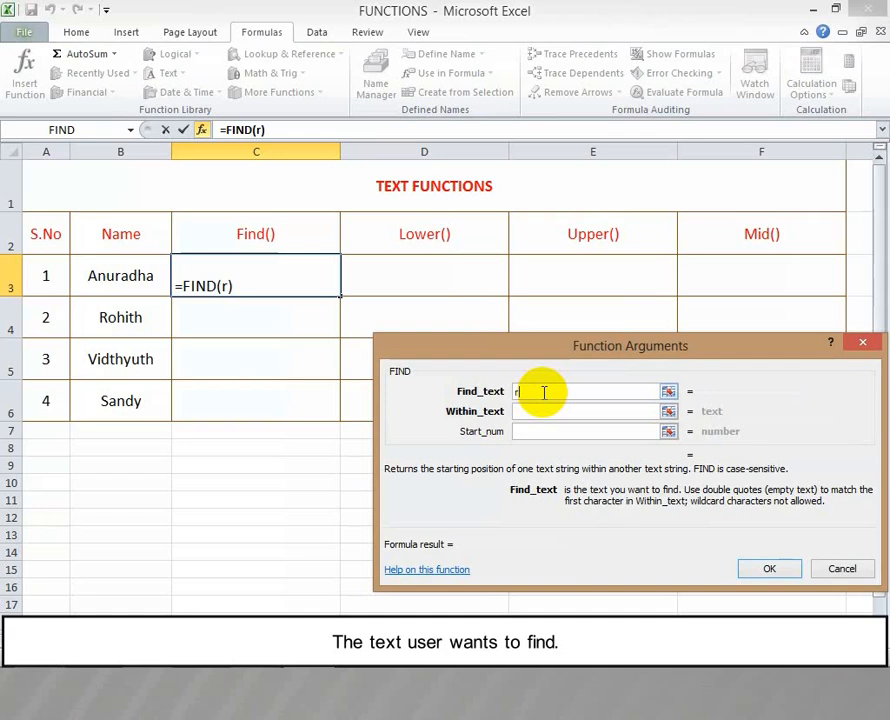
type("r")
left_click(541, 411)
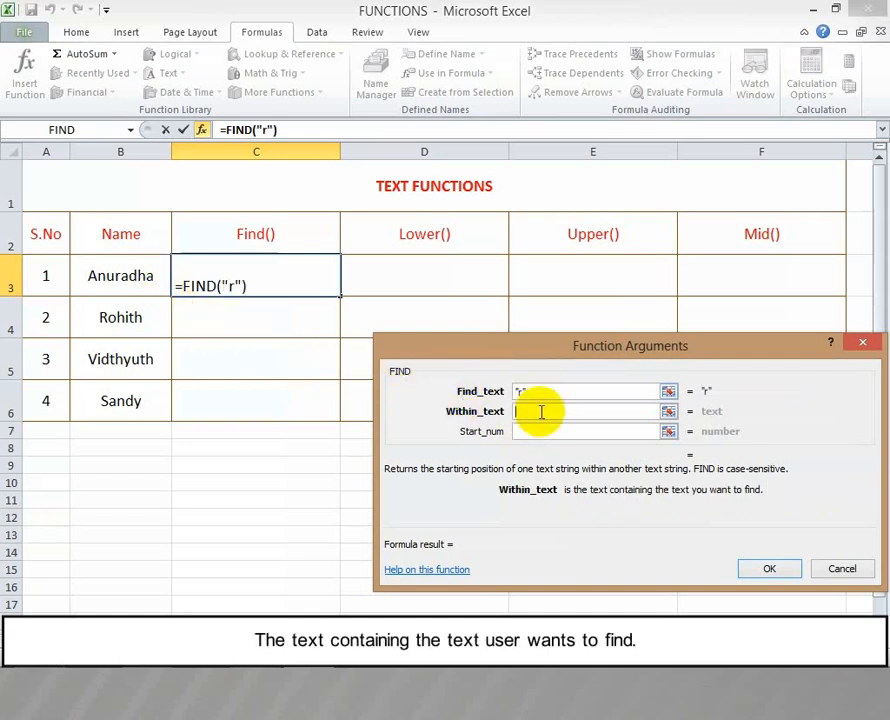
left_click(130, 285)
left_click(533, 432)
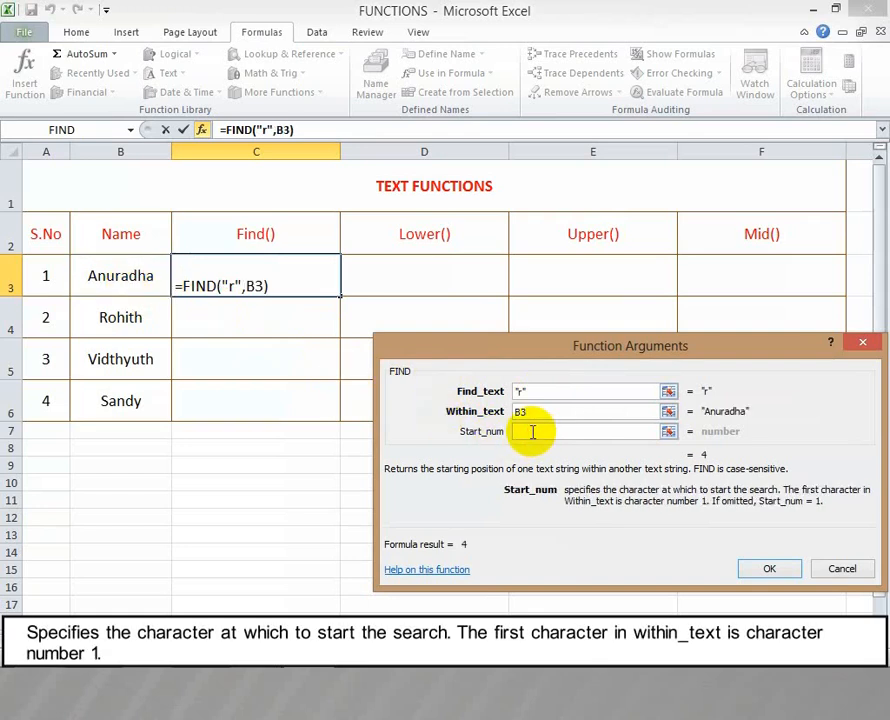
type("1")
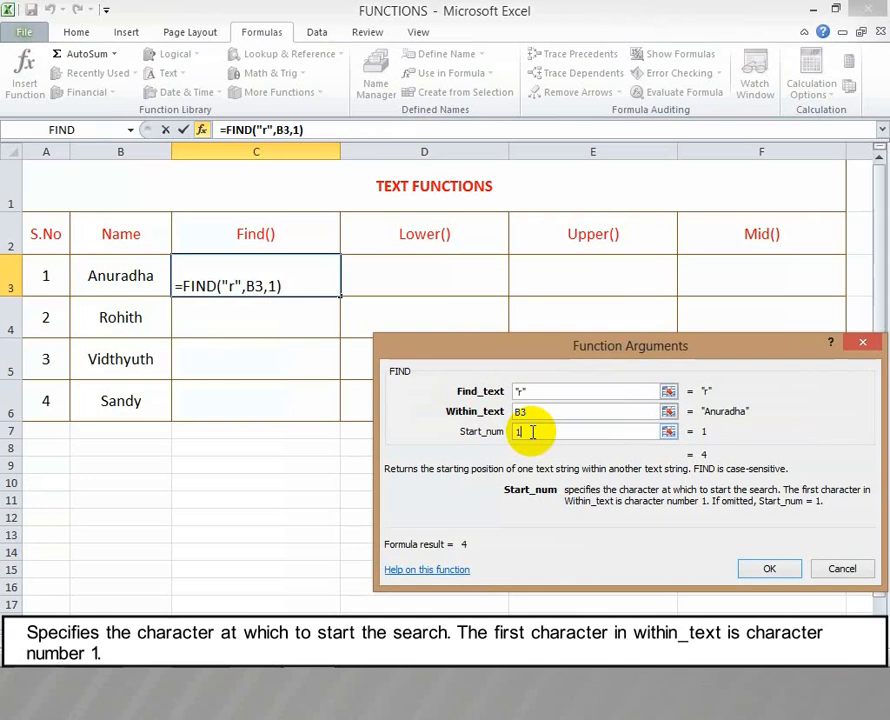
left_click(762, 570)
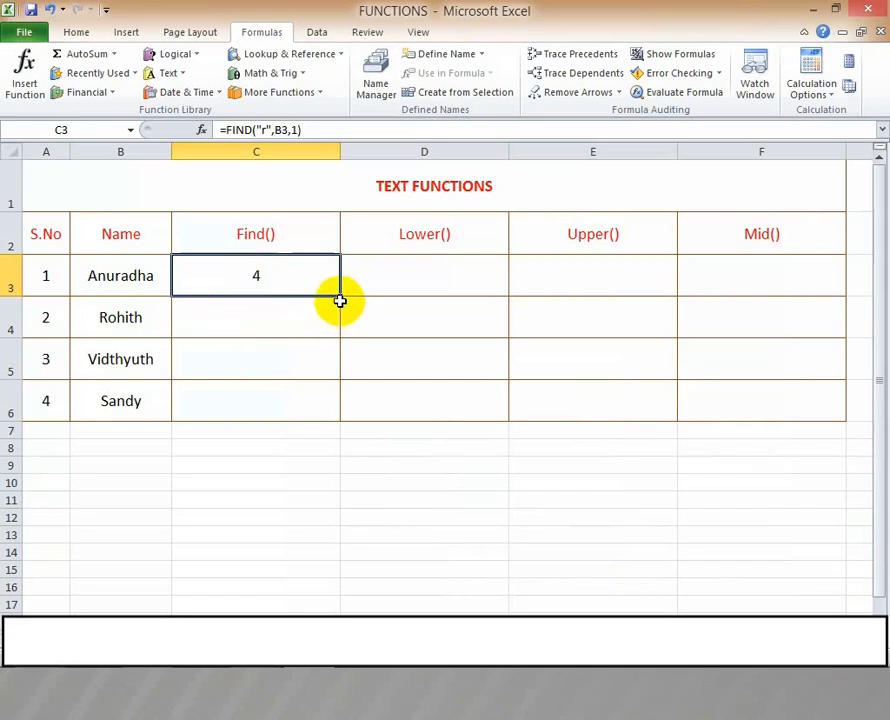
left_click_drag(340, 297, 326, 406)
left_click(275, 328)
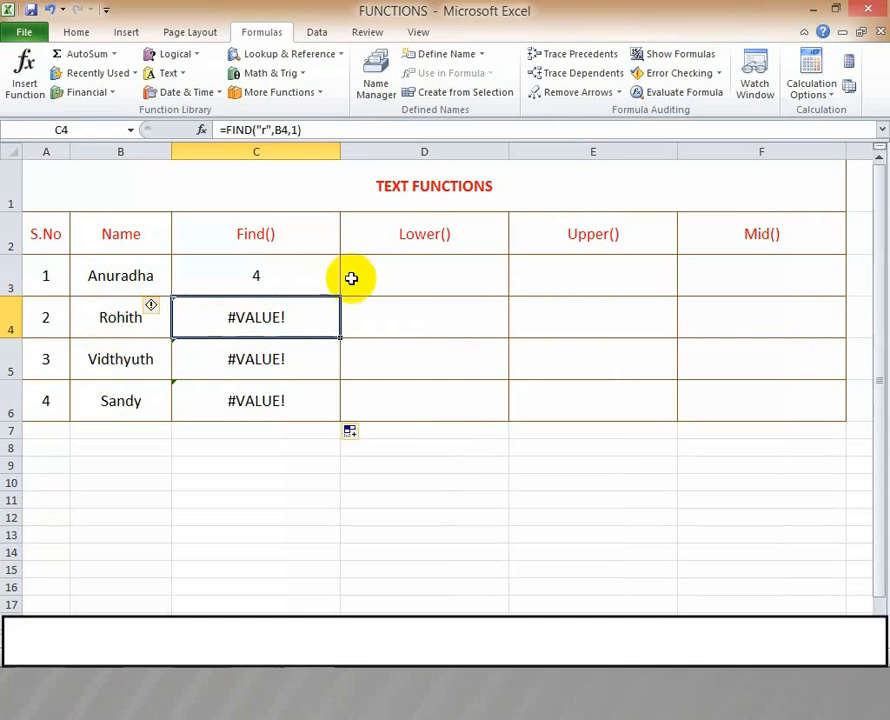
Step: Insert the LOWER function in D3 with B3 as its text
left_click(417, 236)
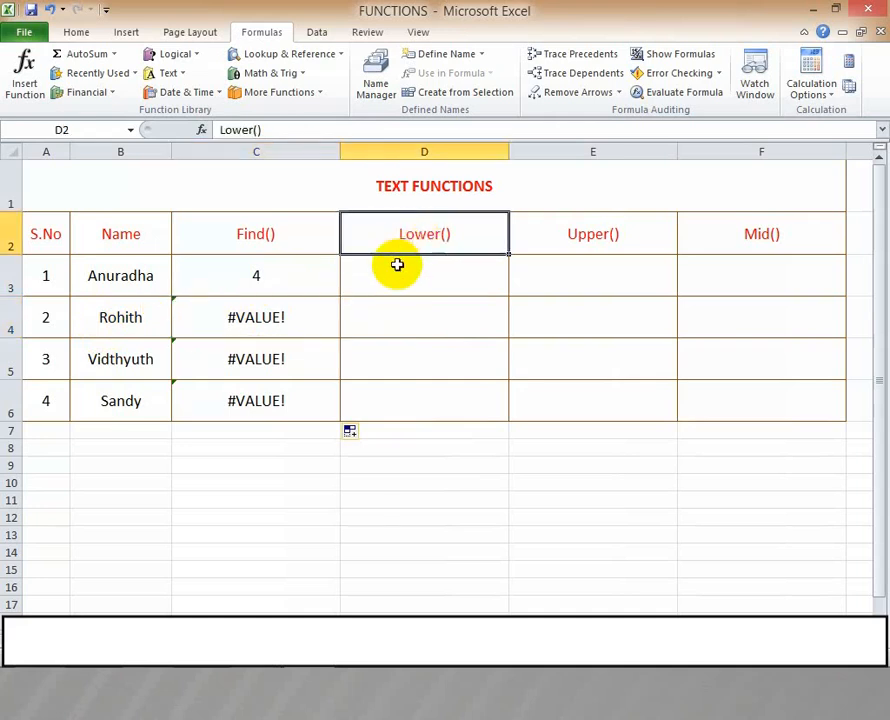
left_click(397, 272)
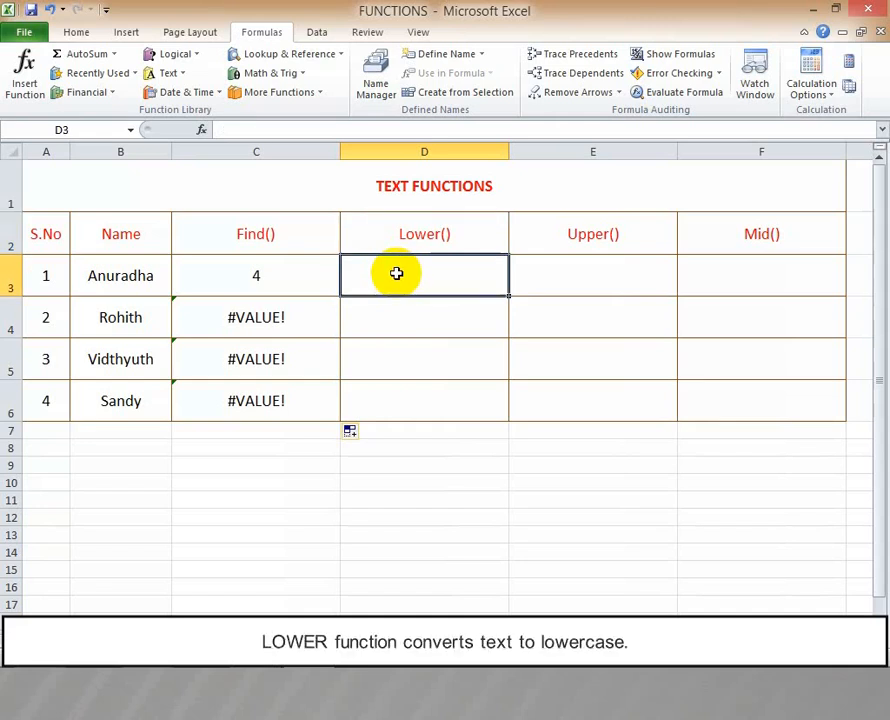
left_click(170, 73)
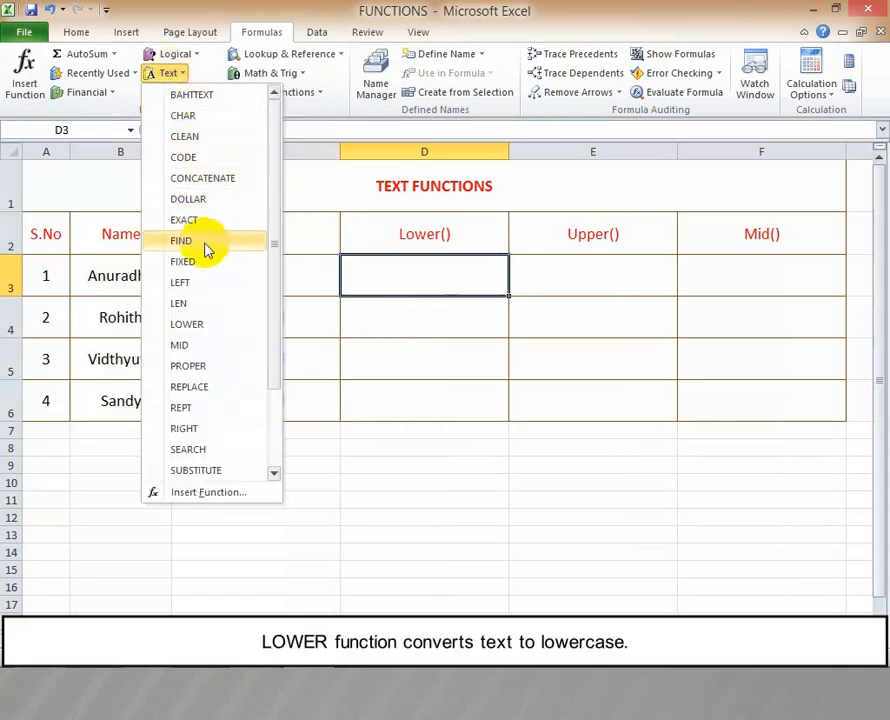
left_click(187, 324)
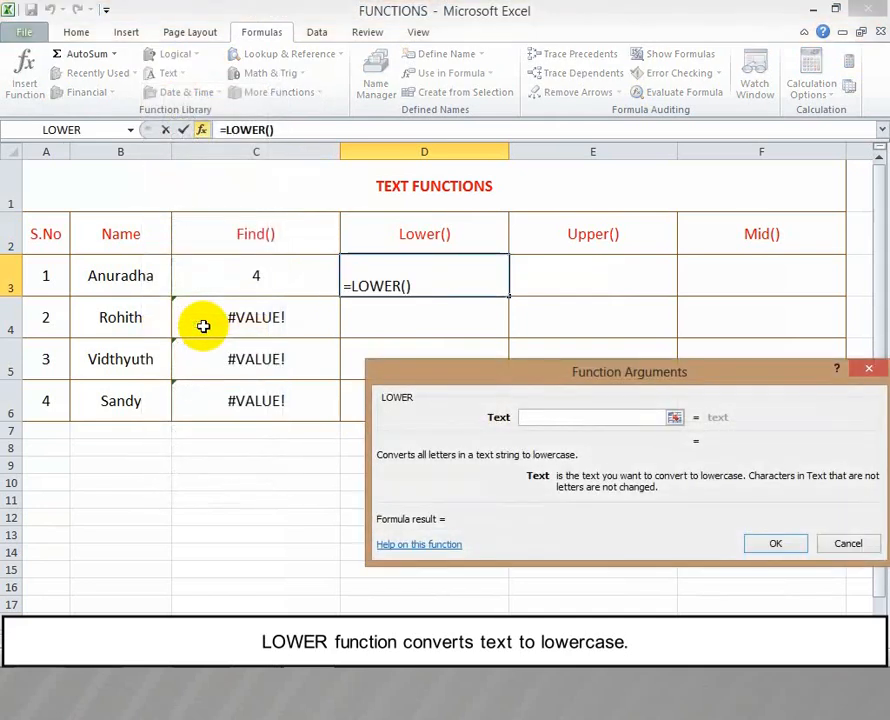
left_click(141, 287)
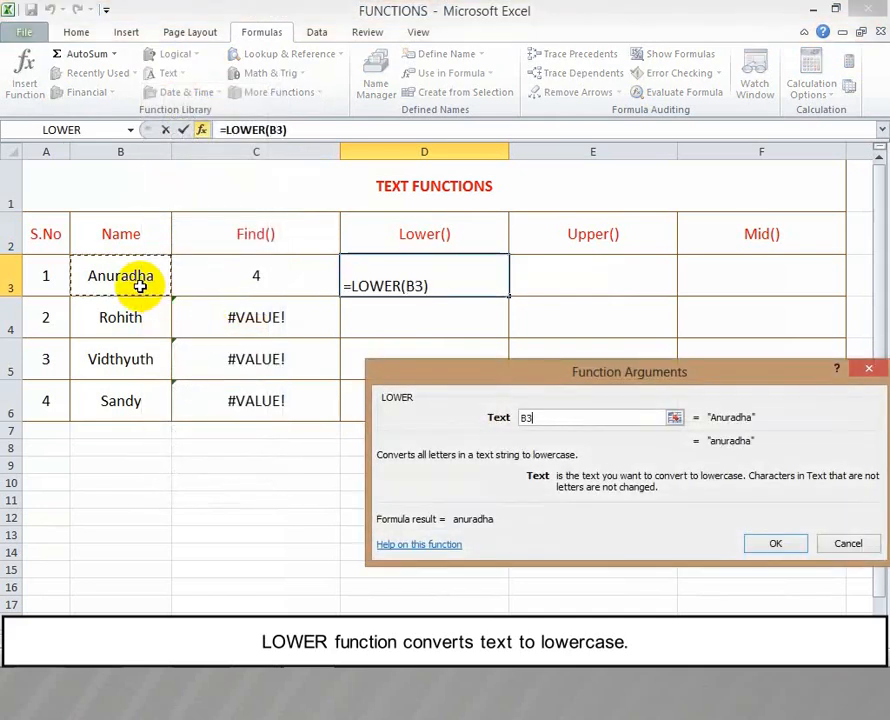
left_click(780, 552)
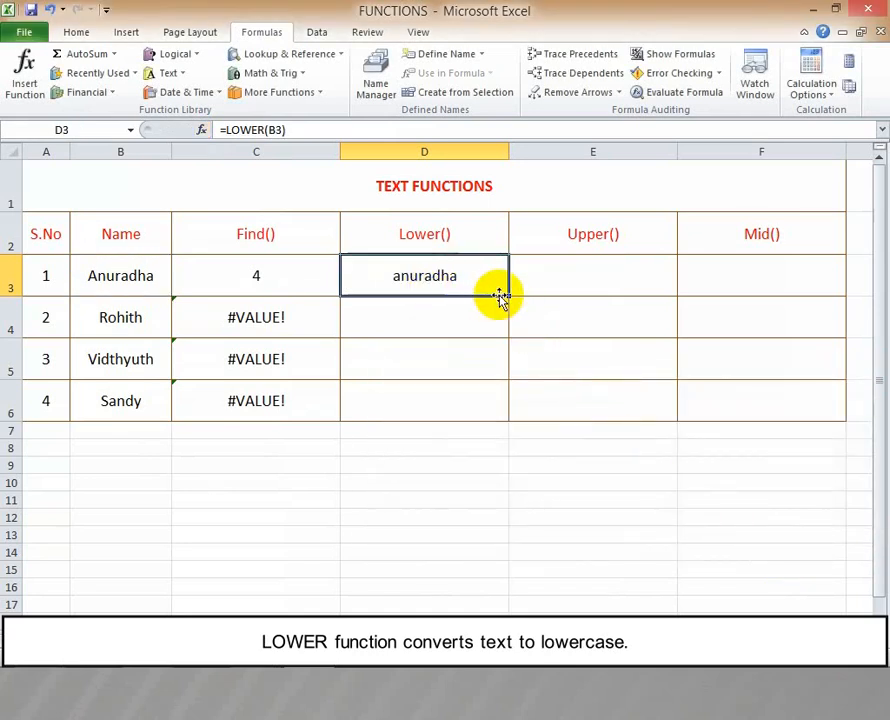
Step: Fill the LOWER formula from D3 down to D6
left_click_drag(509, 294, 502, 406)
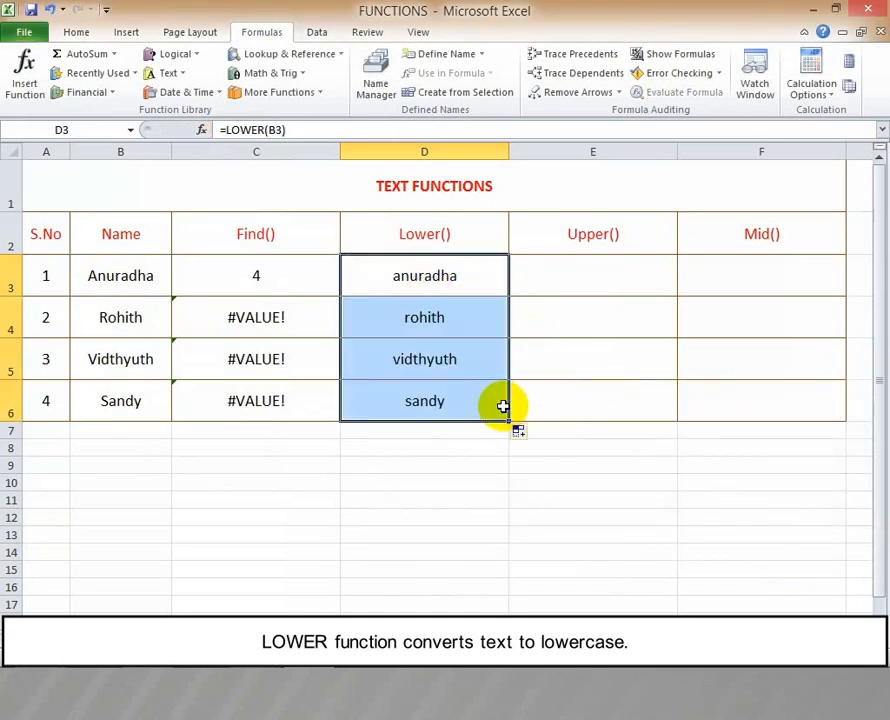
left_click(464, 234)
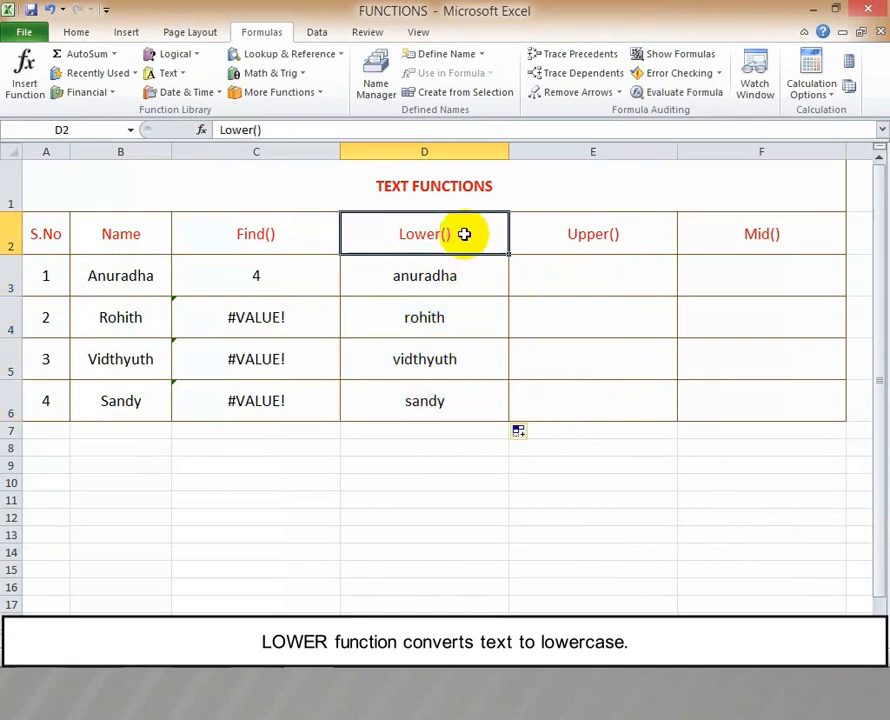
Step: Insert the UPPER function in E3 with B3 as its text and fill the formula down to E6
left_click(580, 233)
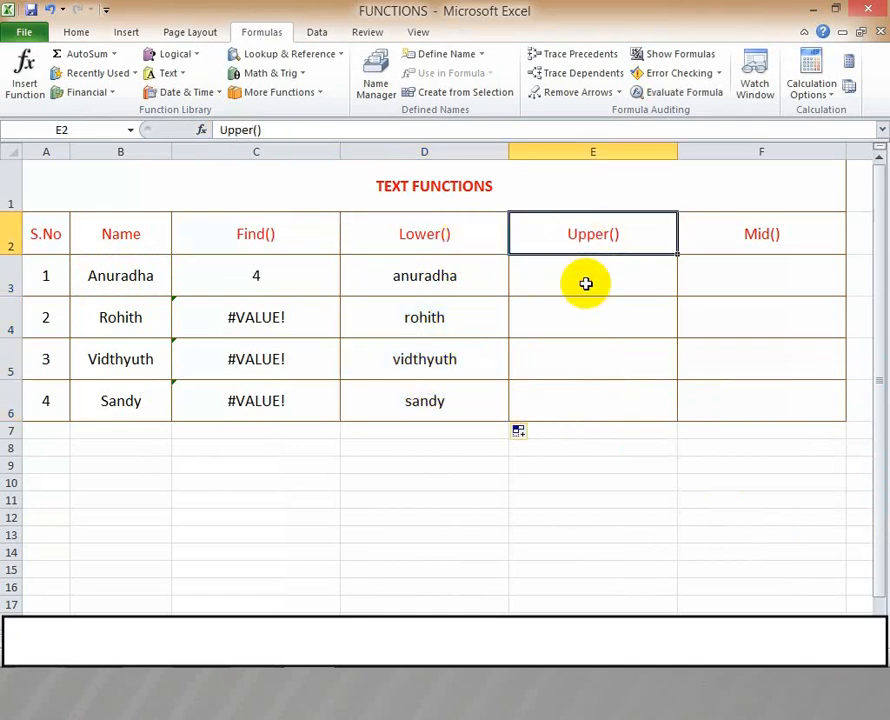
left_click(586, 284)
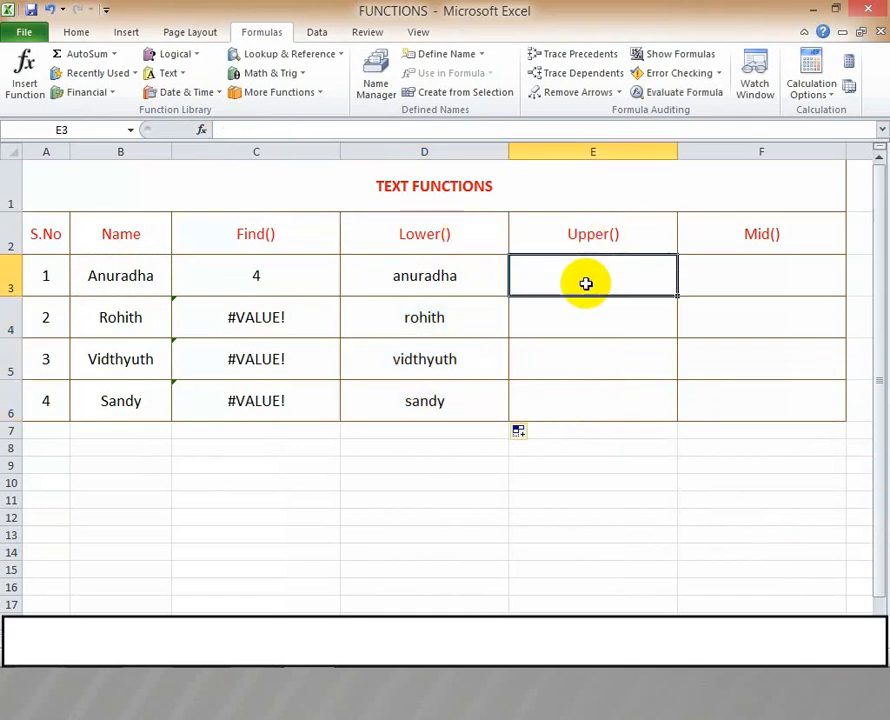
left_click(178, 75)
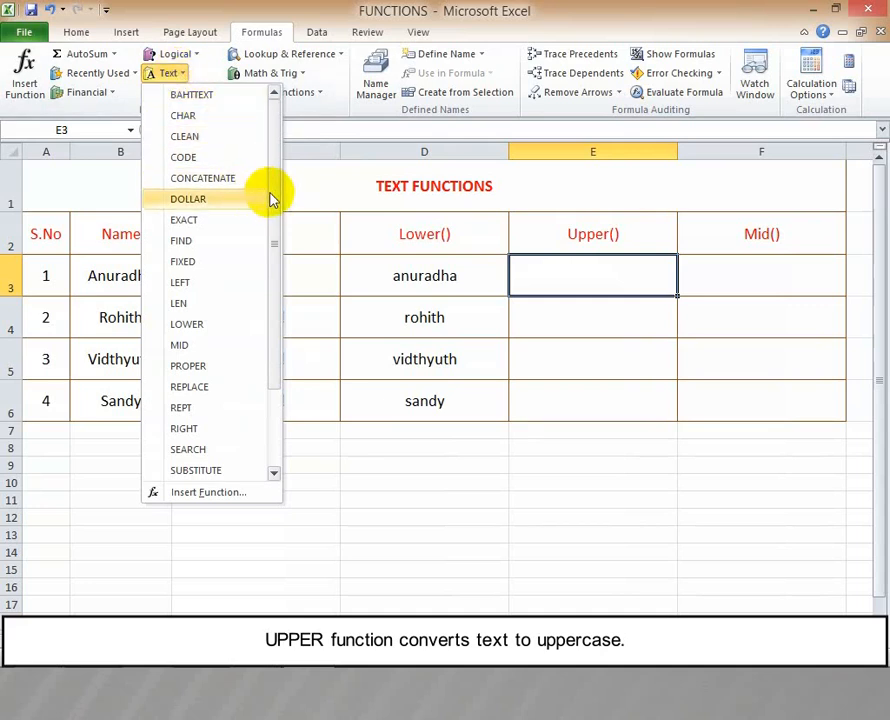
left_click_drag(270, 200, 272, 278)
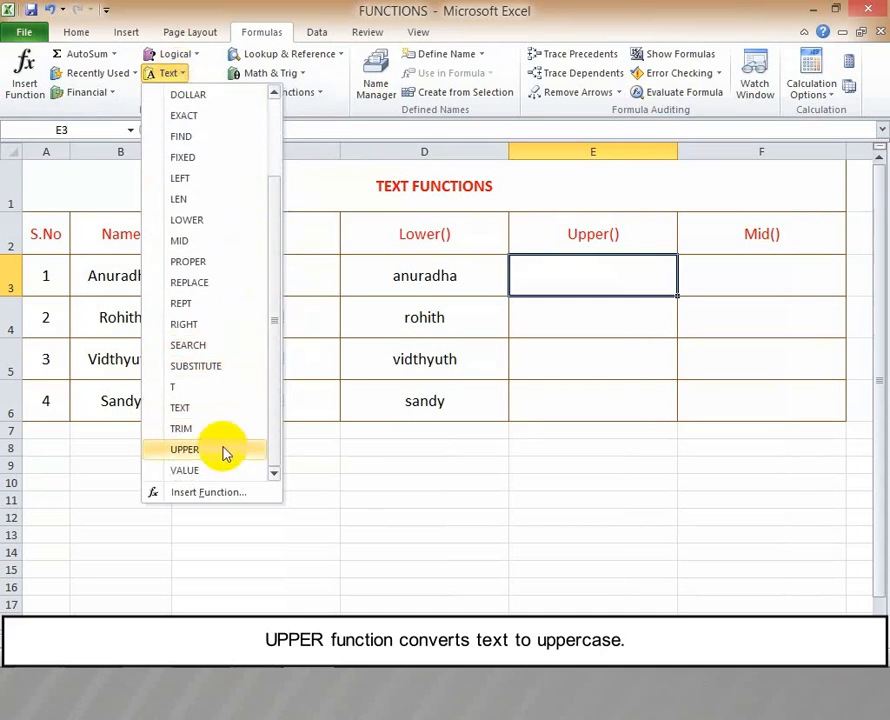
left_click(224, 453)
left_click(145, 281)
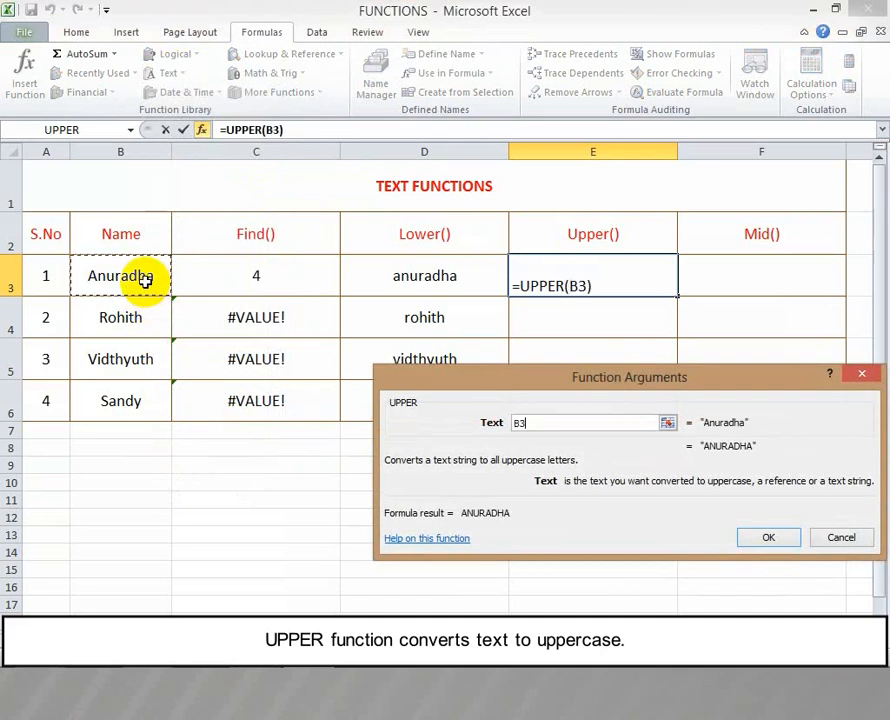
left_click(777, 537)
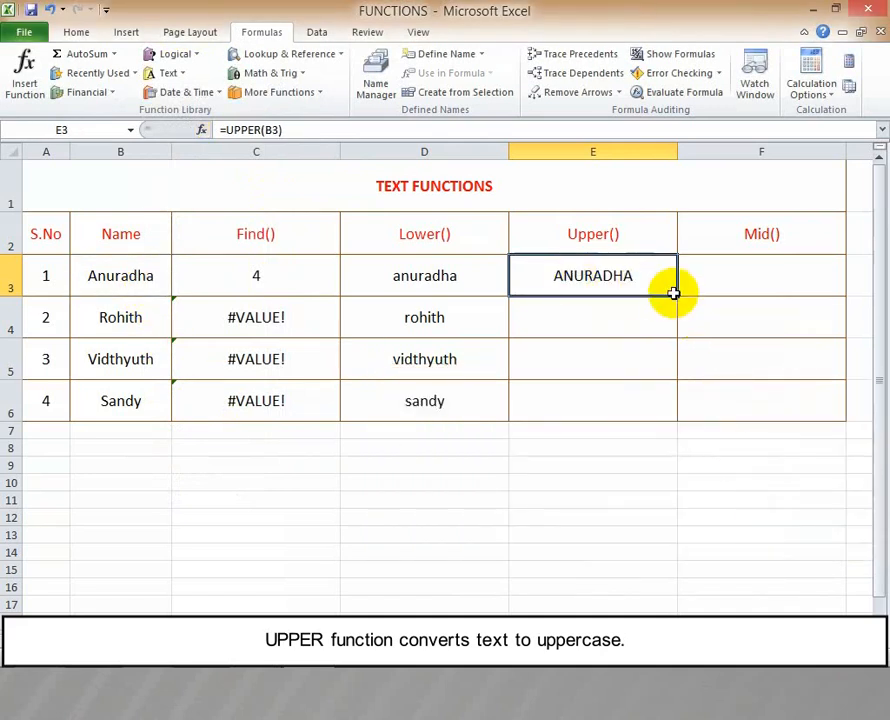
left_click_drag(678, 295, 666, 403)
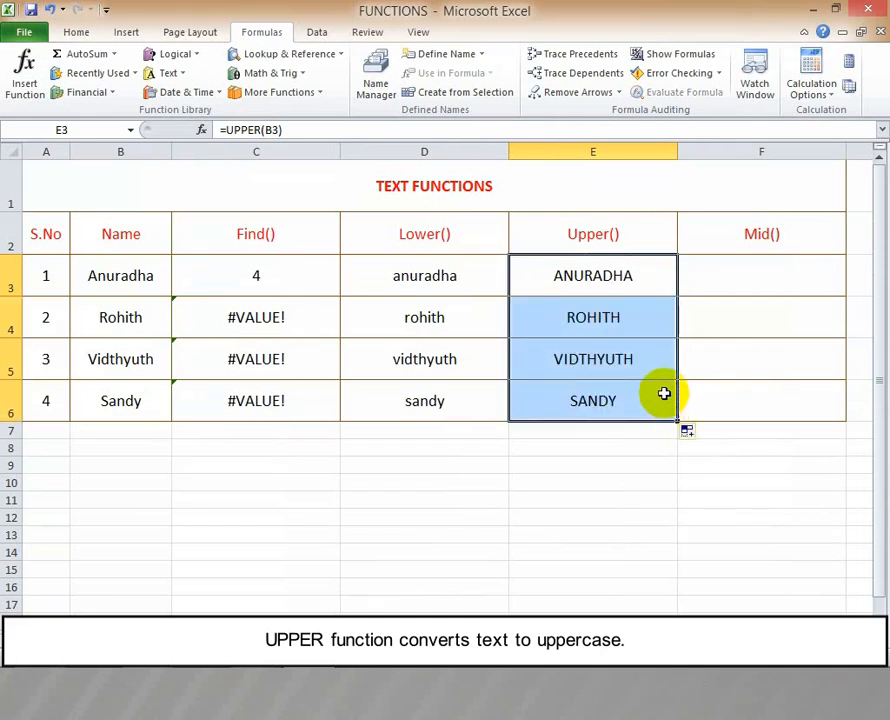
left_click(622, 240)
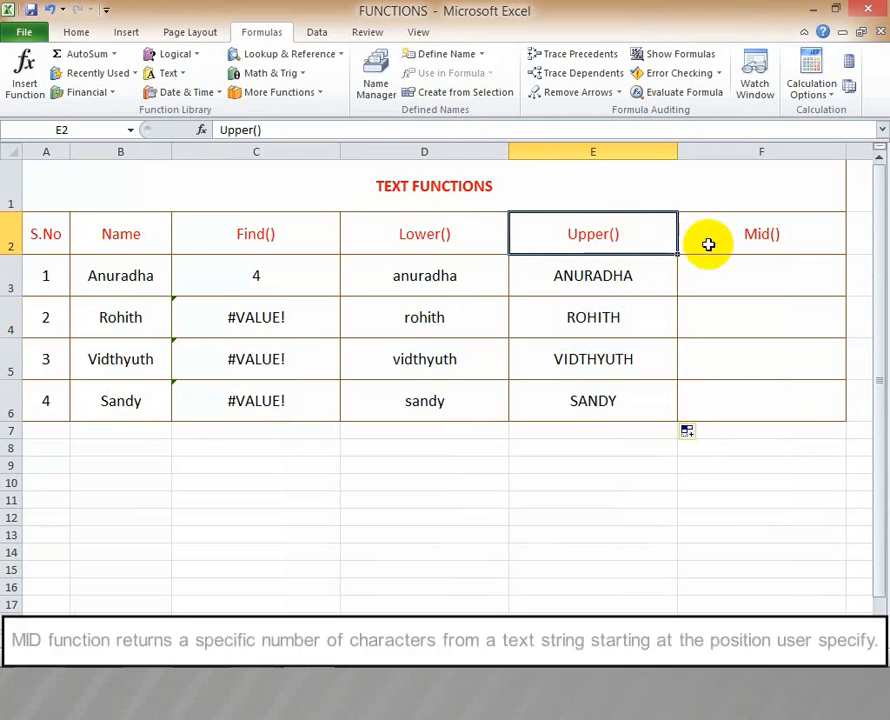
Step: Insert MID in F3 to extract 3 characters from B3 starting at position 5, and fill the formula down to F6
left_click(739, 245)
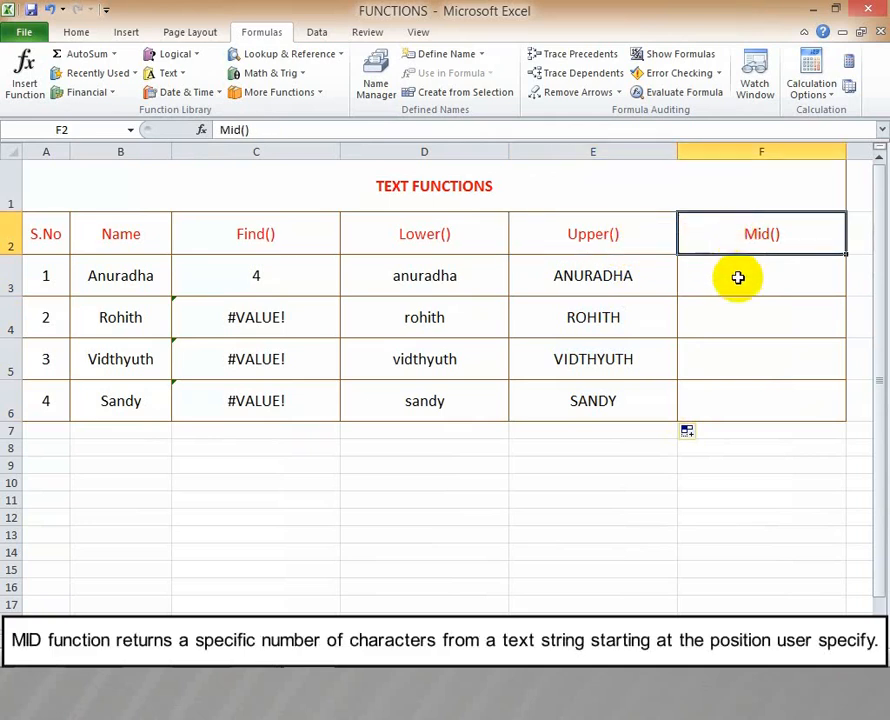
left_click(738, 278)
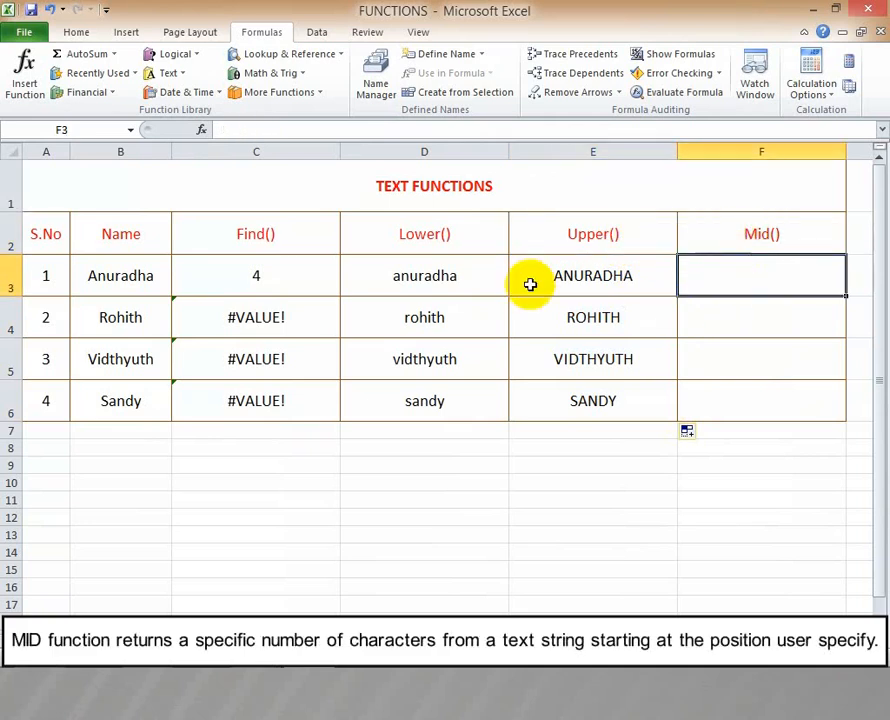
left_click(170, 74)
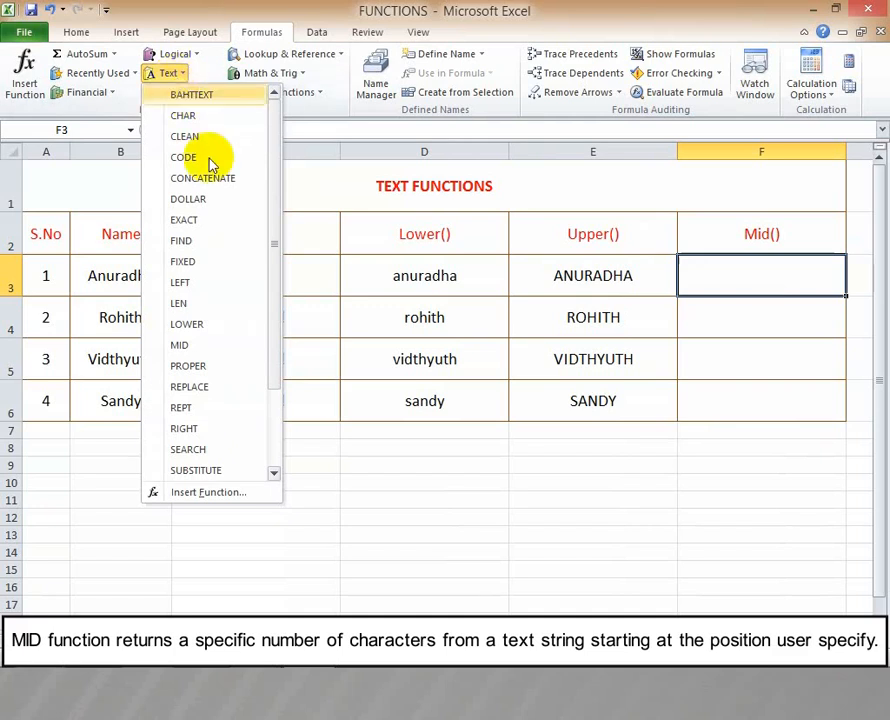
left_click(214, 346)
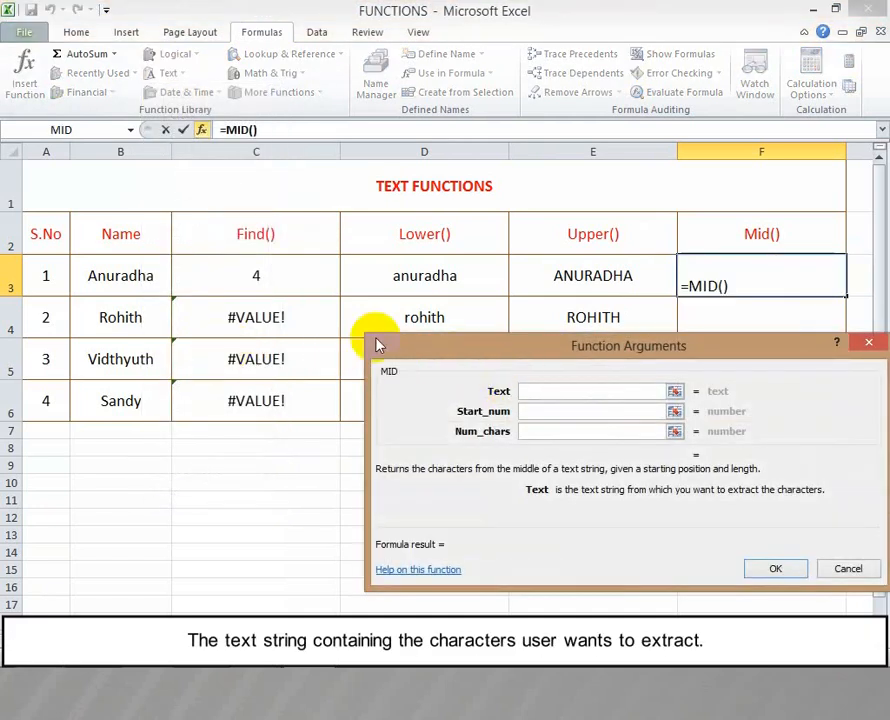
left_click(121, 276)
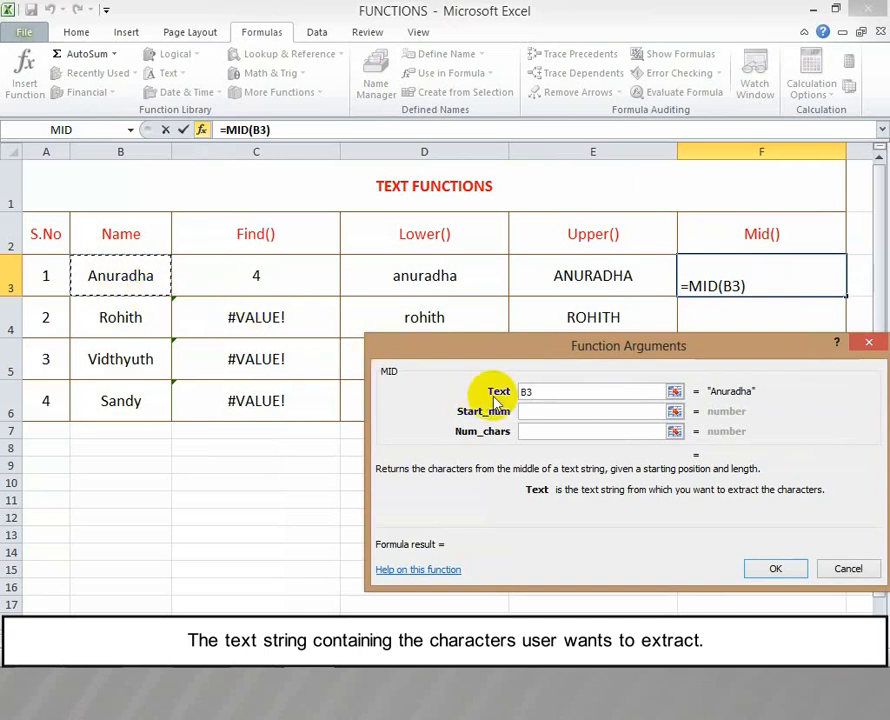
left_click(532, 411)
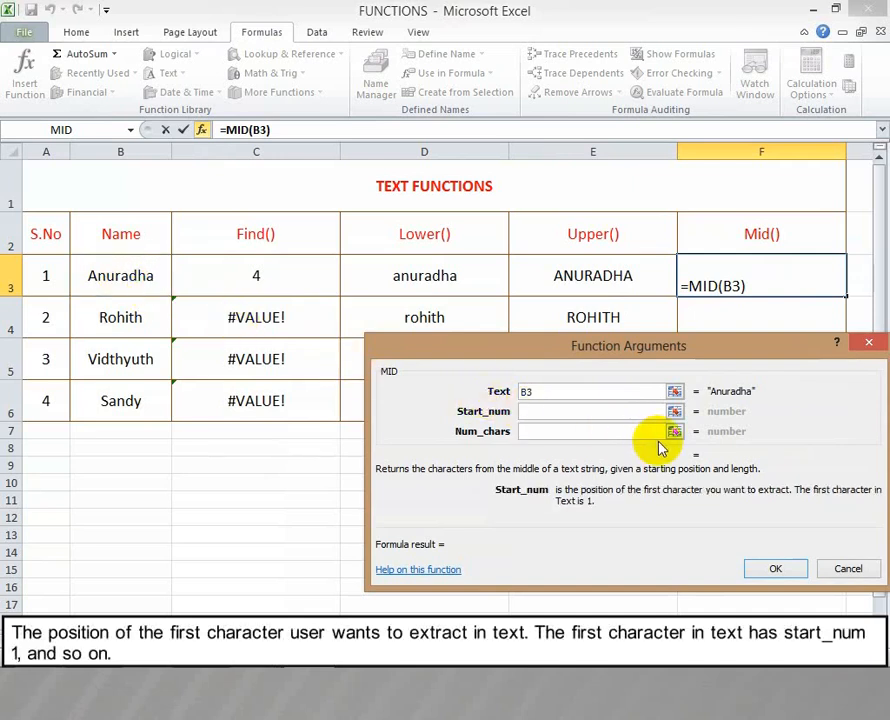
type("5")
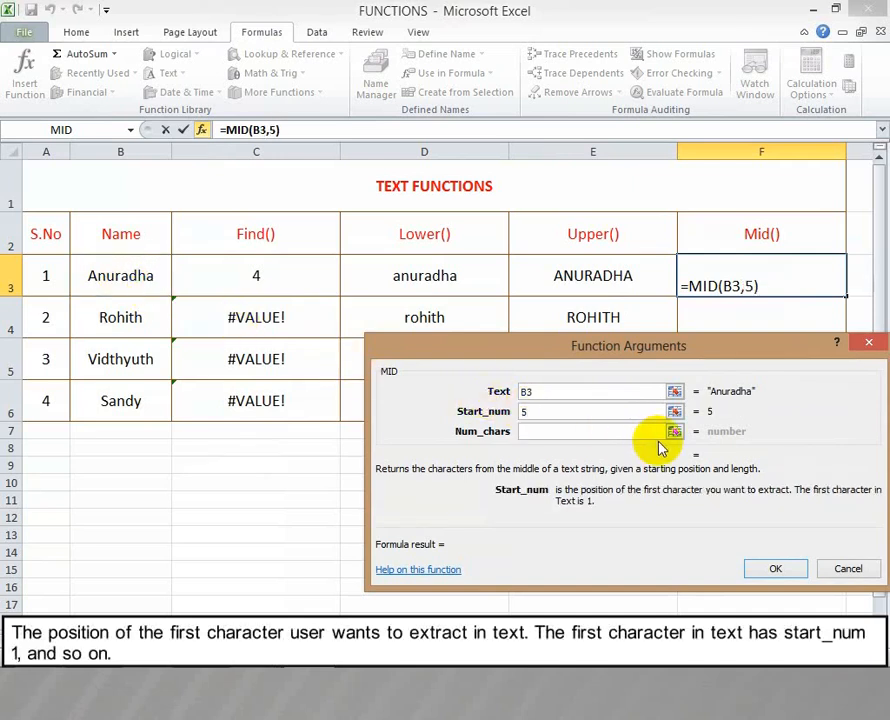
left_click(560, 433)
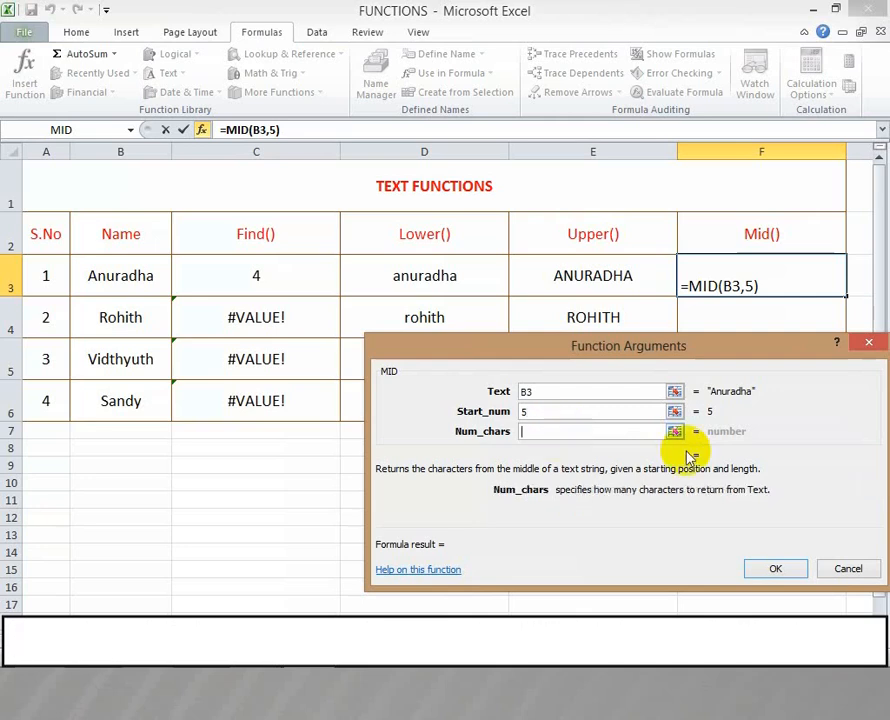
type("3")
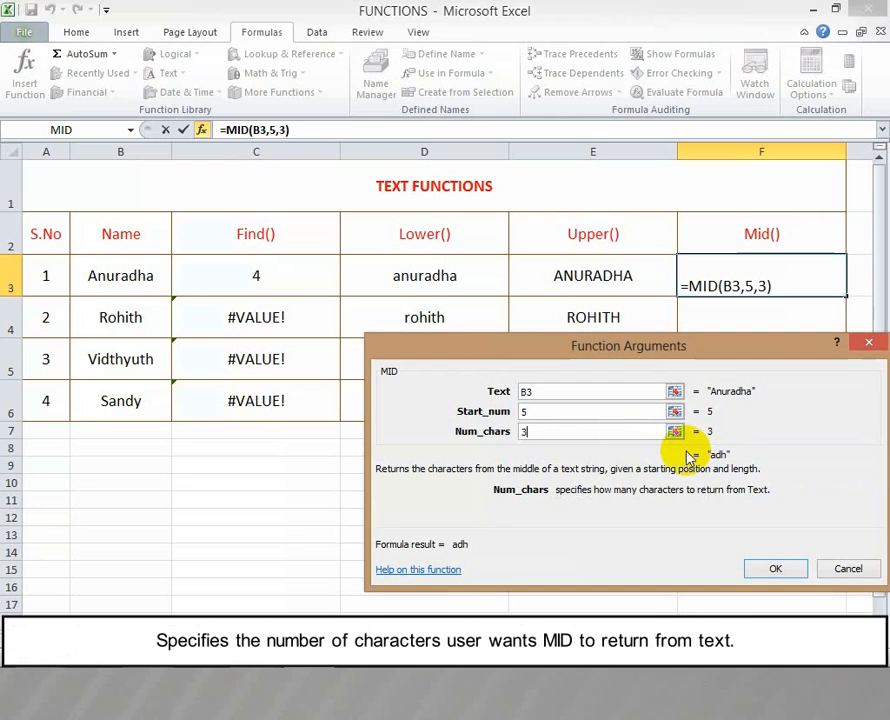
left_click(776, 569)
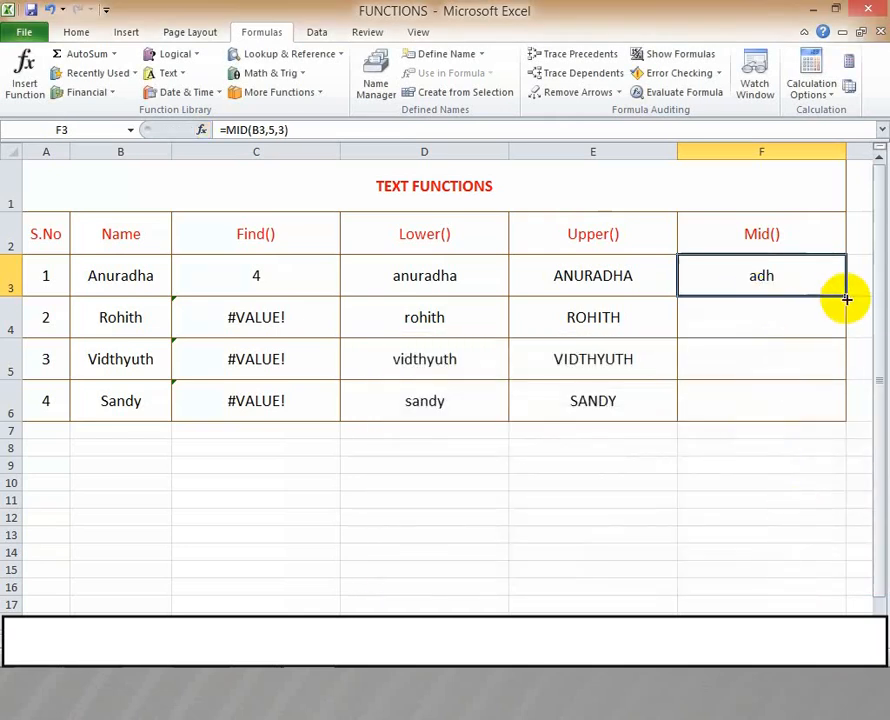
left_click_drag(843, 294, 846, 413)
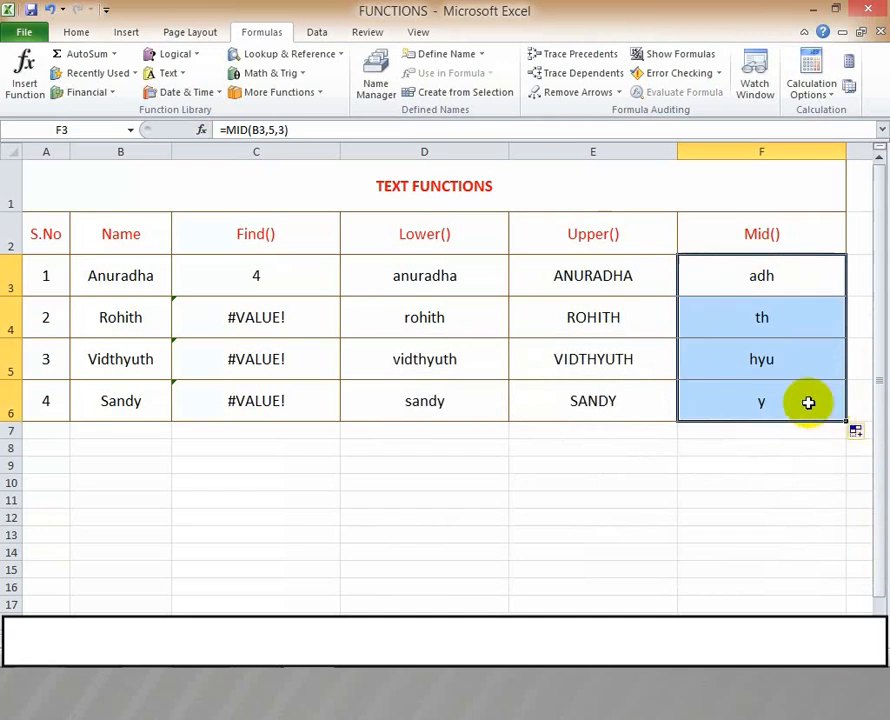
left_click(769, 238)
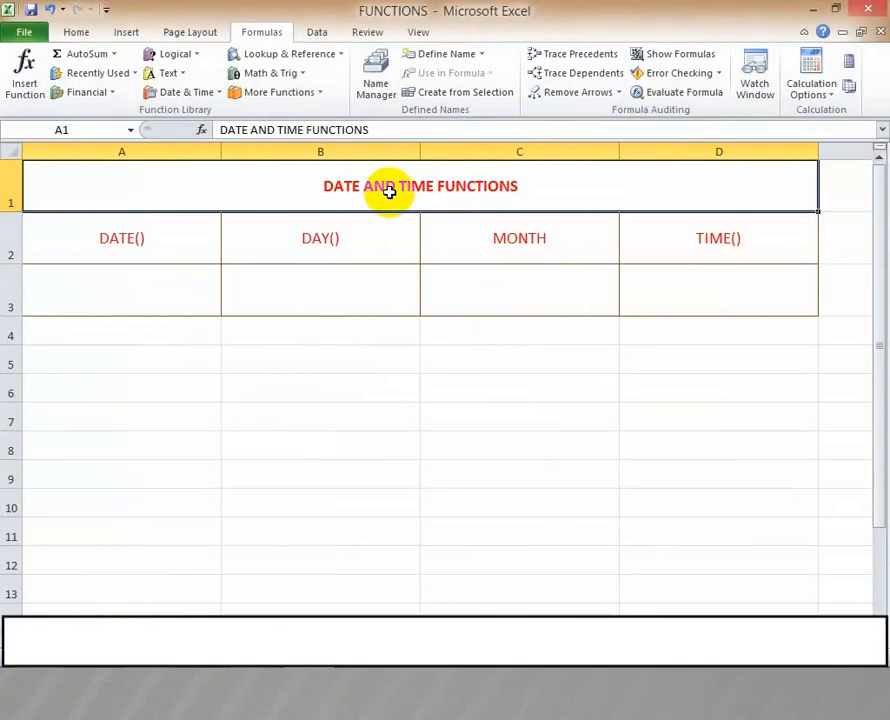
Step: On the date and time functions sheet, insert the DATE function in A3 with year 2015, month 01 and day 26
left_click(121, 291)
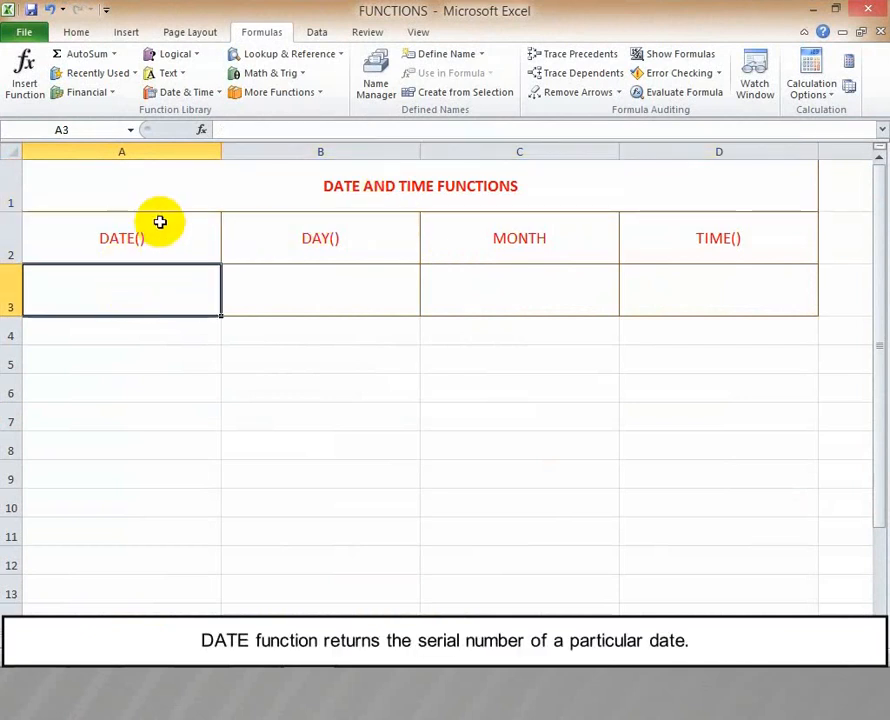
left_click(205, 97)
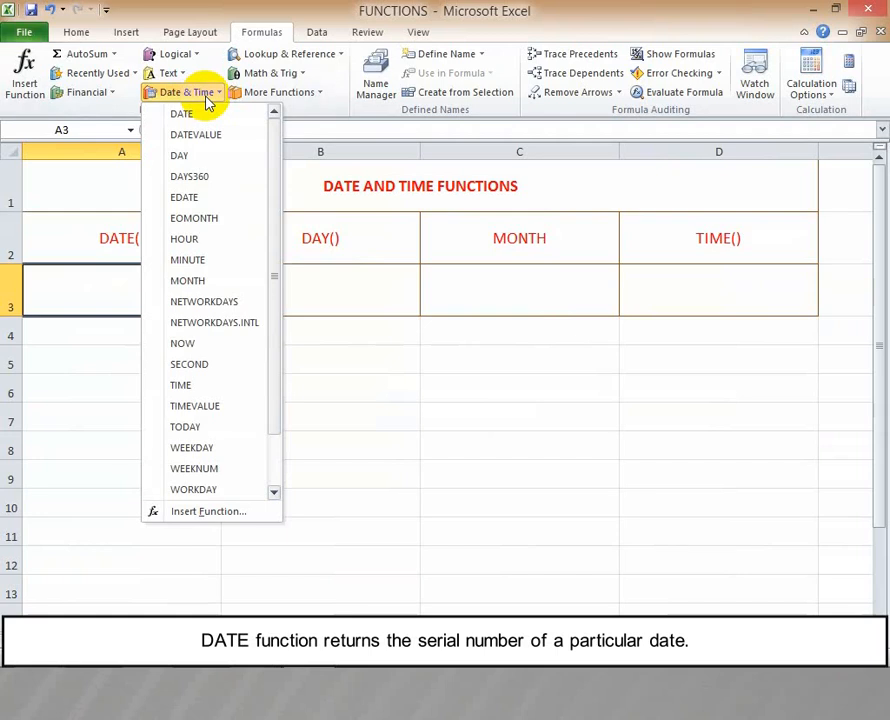
left_click(198, 116)
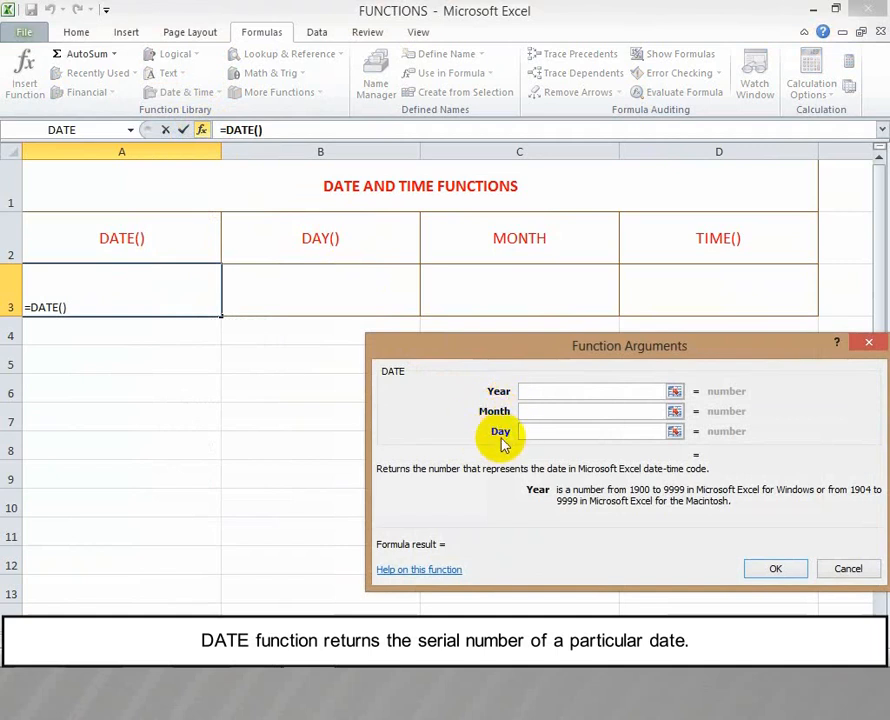
left_click(527, 391)
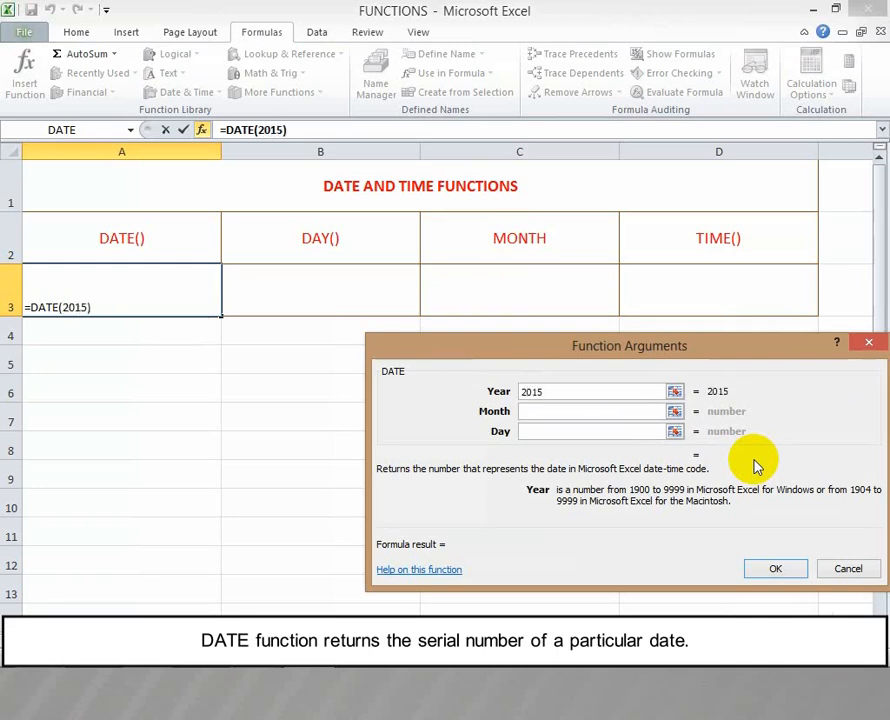
left_click(558, 411)
type("01")
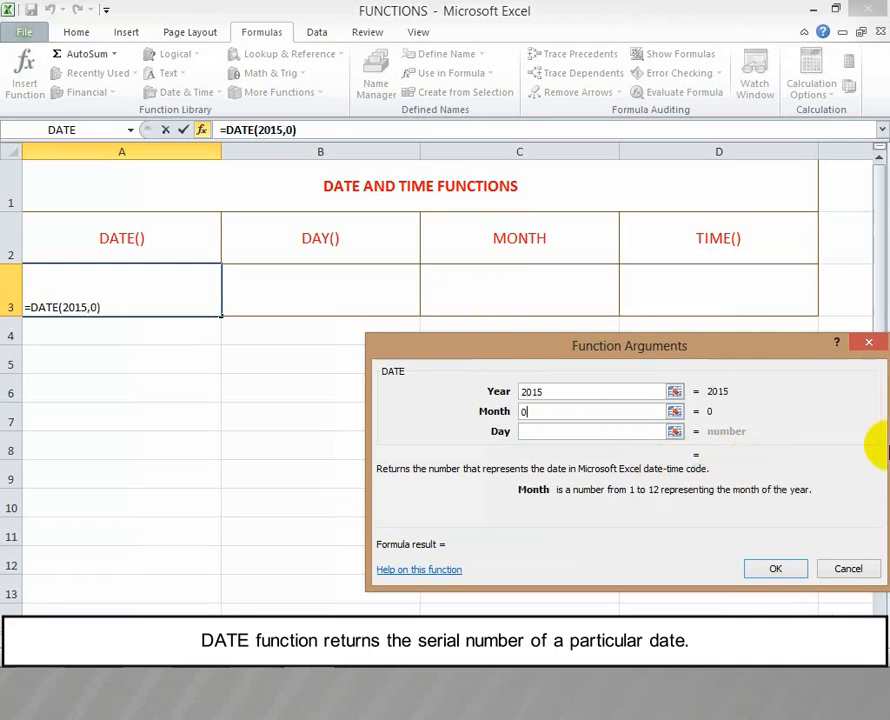
left_click(549, 432)
type("26")
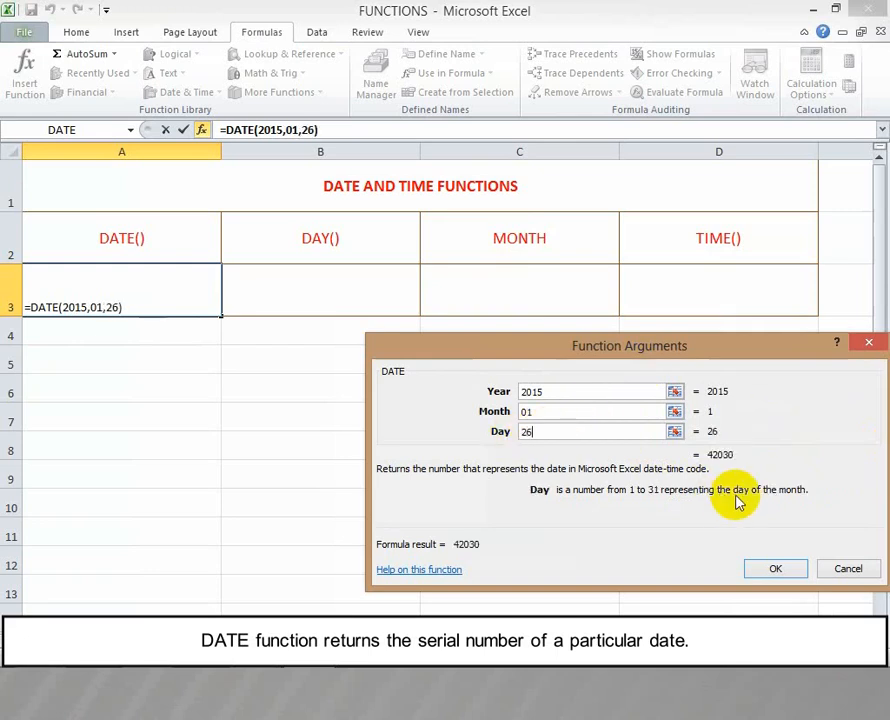
left_click(776, 566)
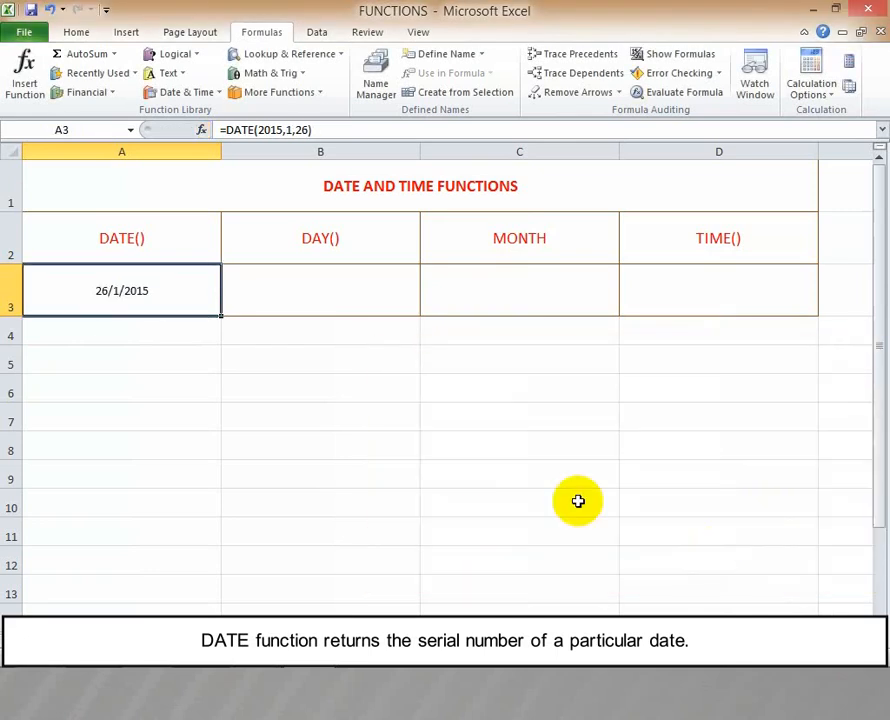
Step: Insert the DAY function in B3 with A3 as its serial number
left_click(260, 290)
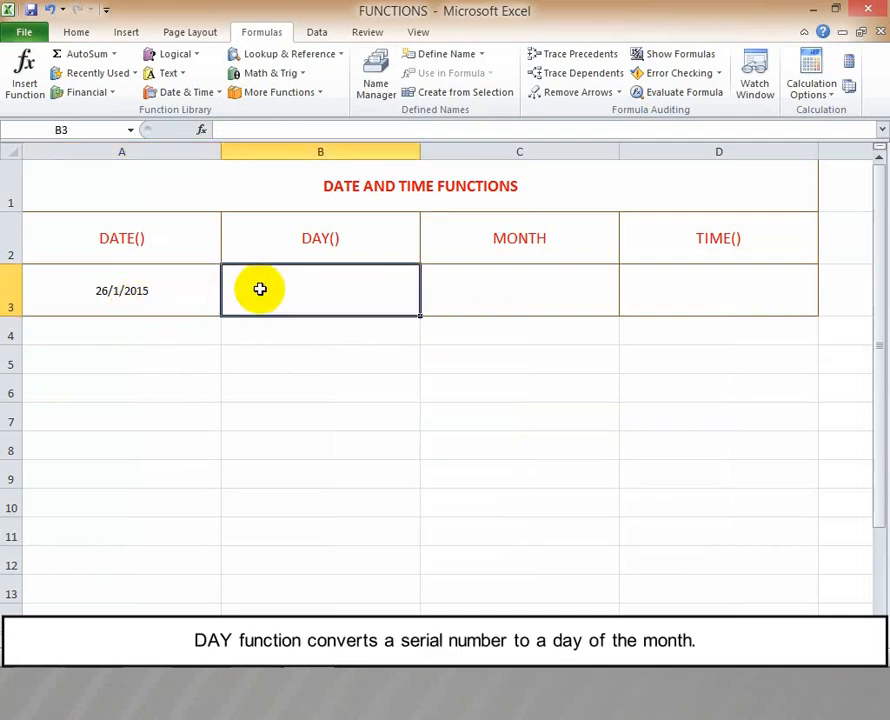
left_click(190, 92)
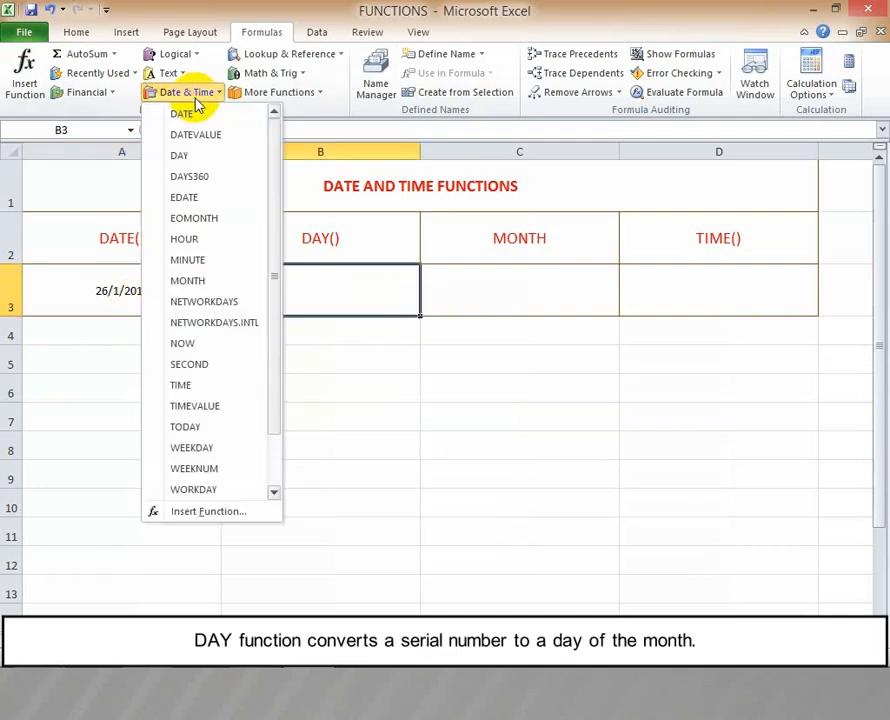
left_click(182, 153)
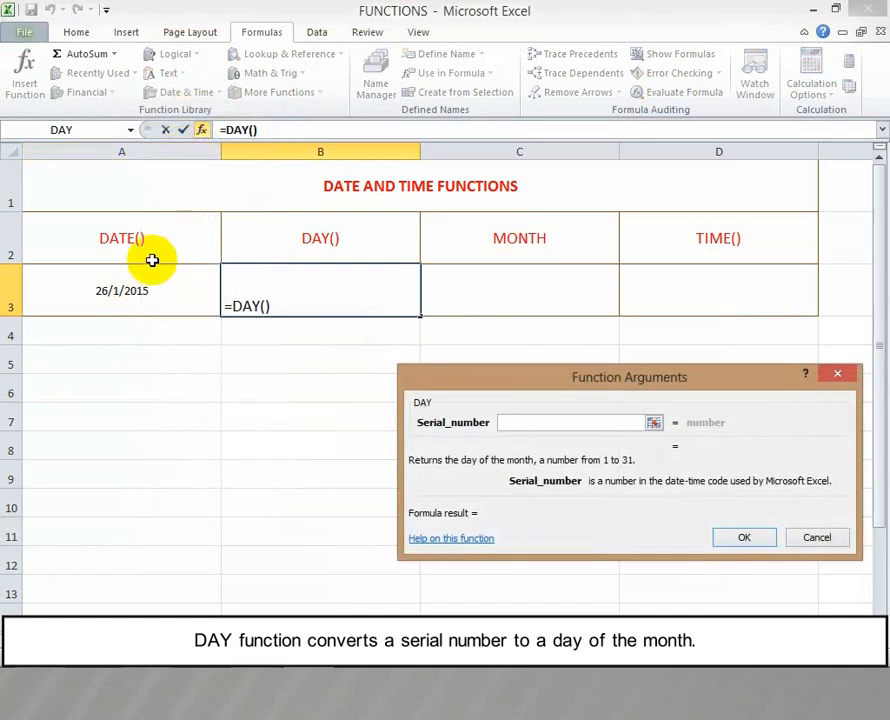
left_click(139, 292)
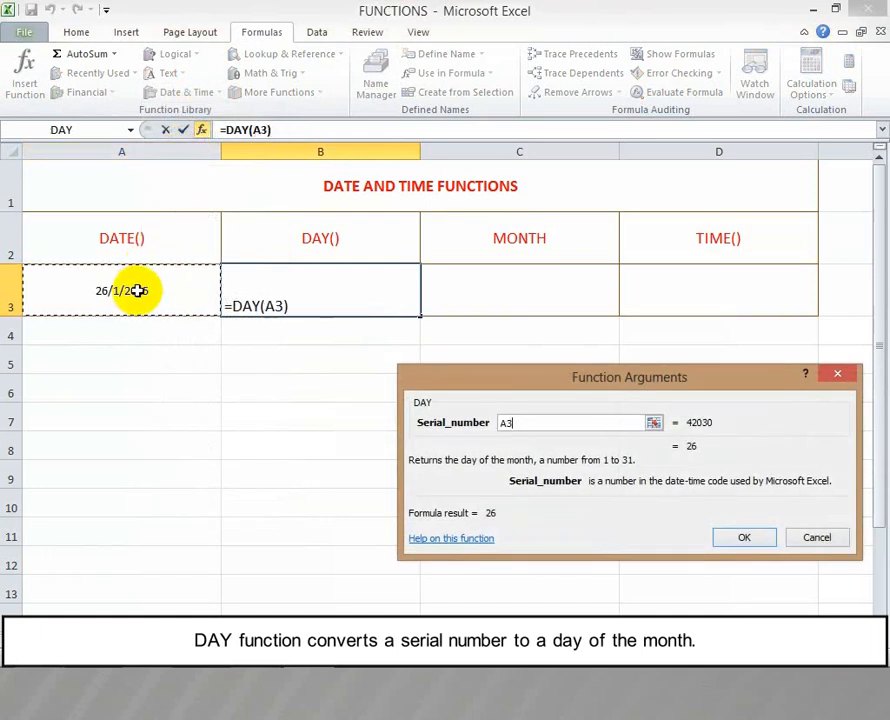
left_click(738, 537)
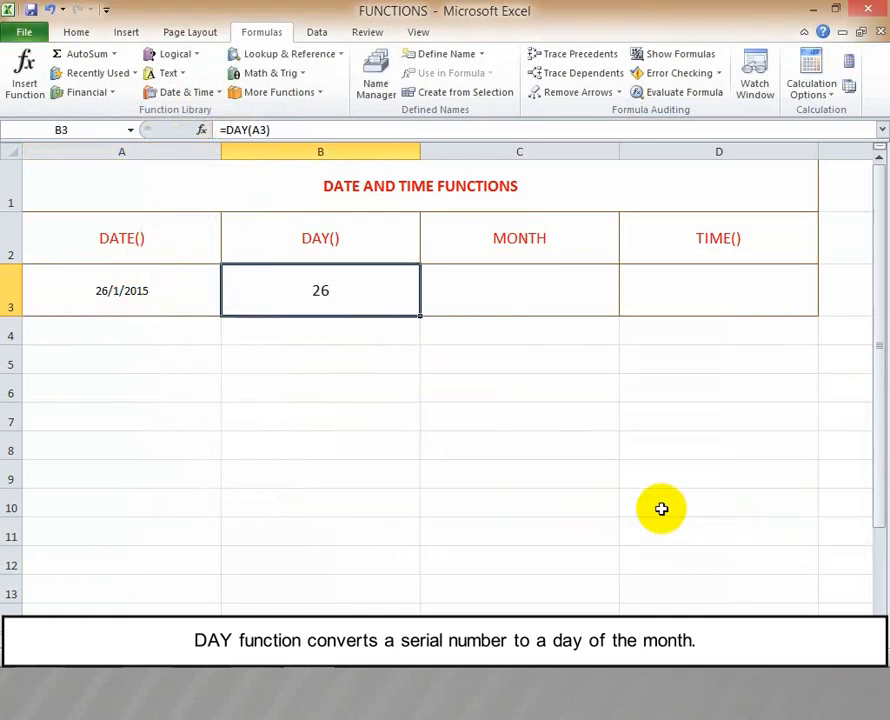
Step: Insert the MONTH function in C3 with A3 as its serial number
left_click(547, 296)
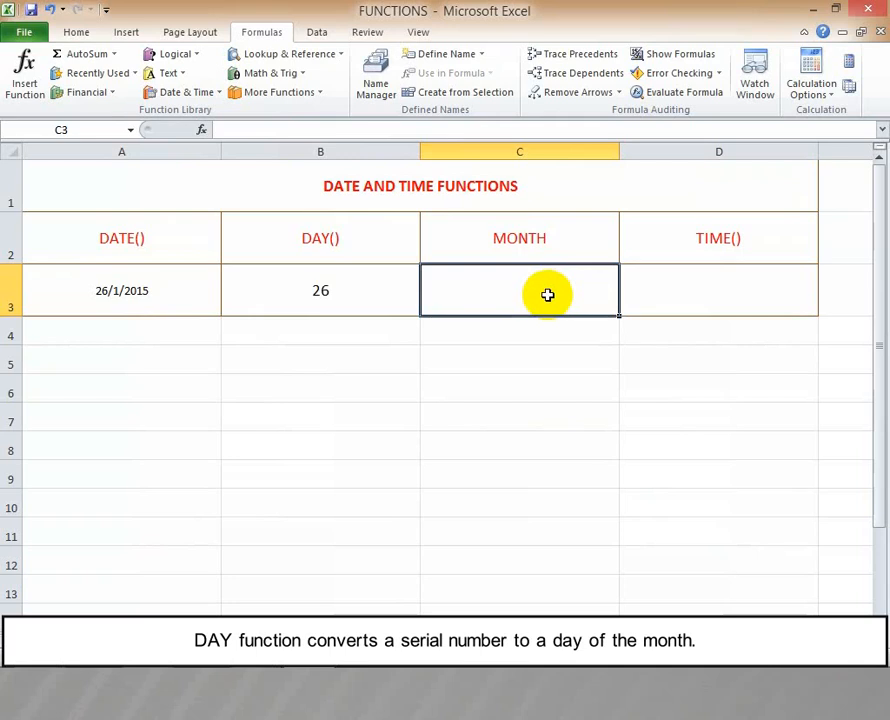
left_click(187, 92)
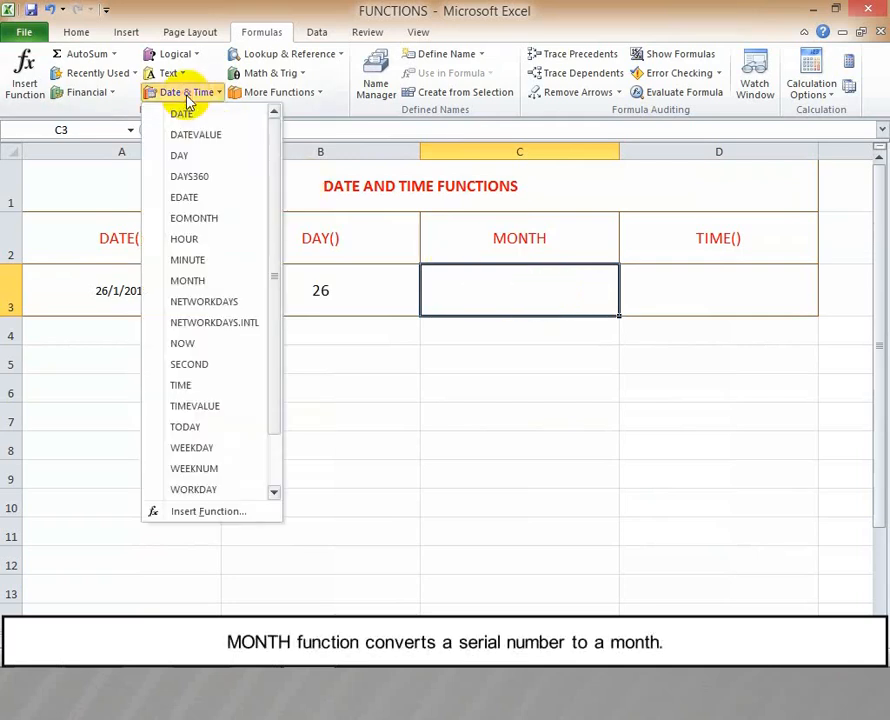
left_click(190, 281)
left_click(152, 298)
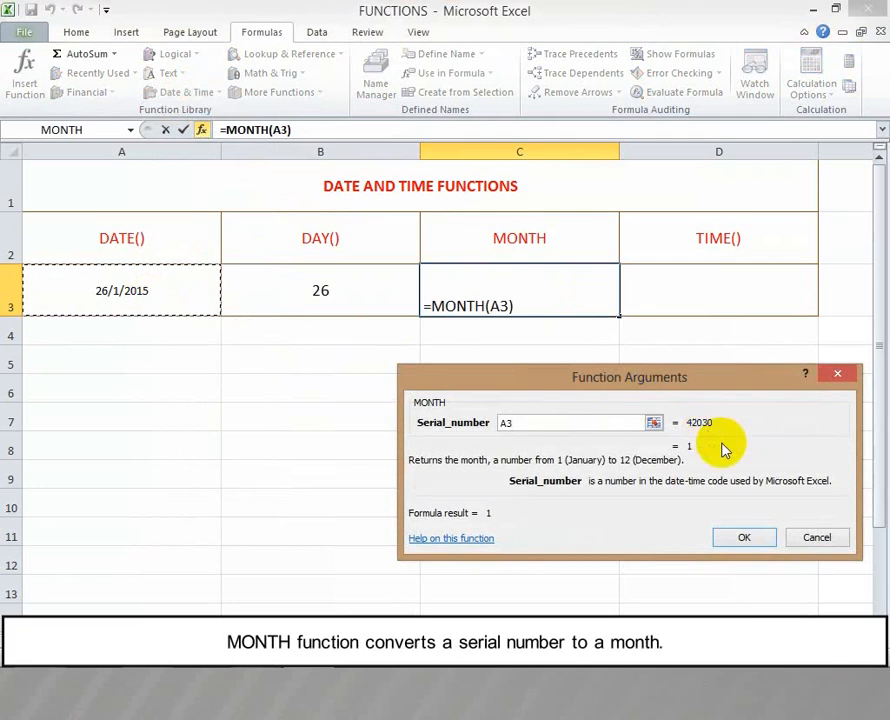
left_click(741, 539)
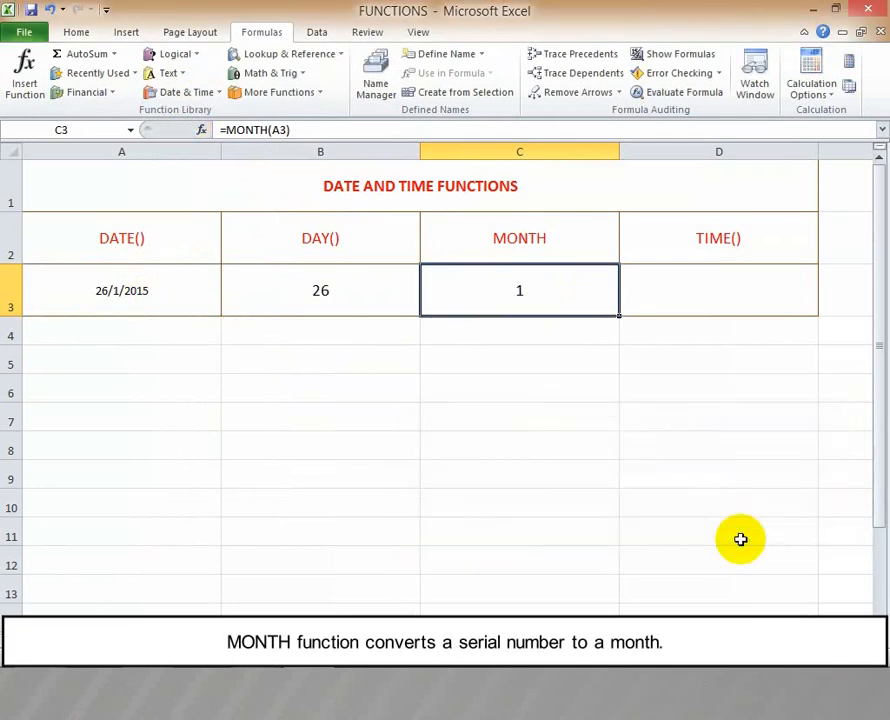
Step: Insert the TIME function in D3 with hour 17, minute 45 and second 30
left_click(700, 301)
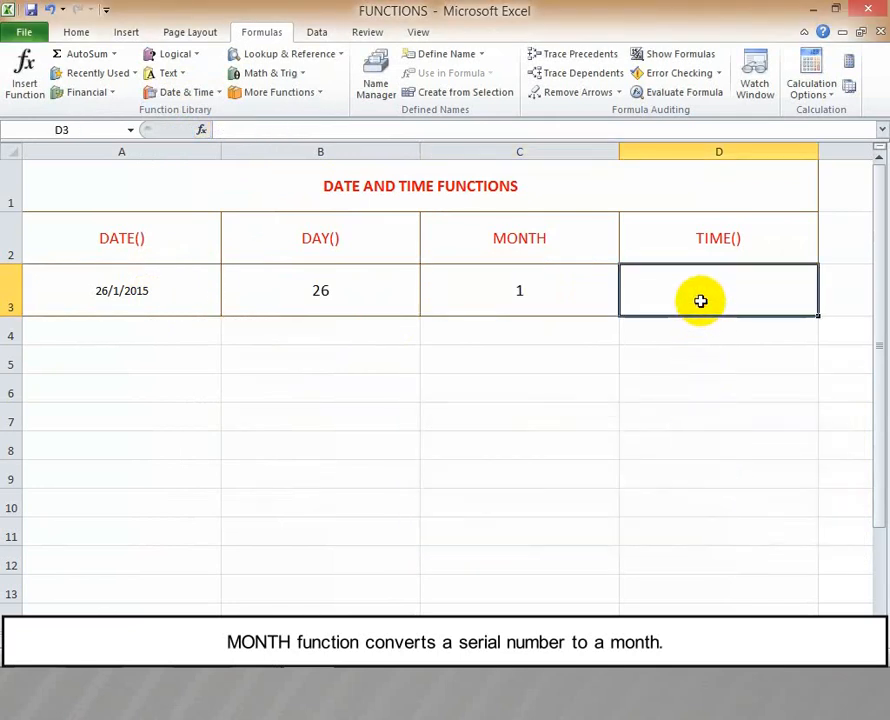
left_click(188, 92)
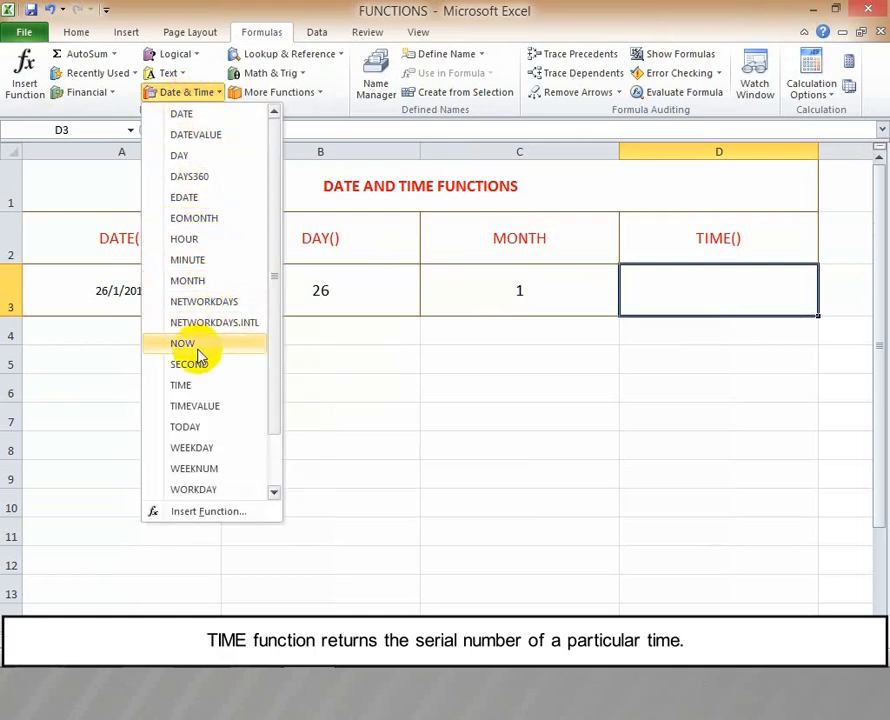
left_click(190, 386)
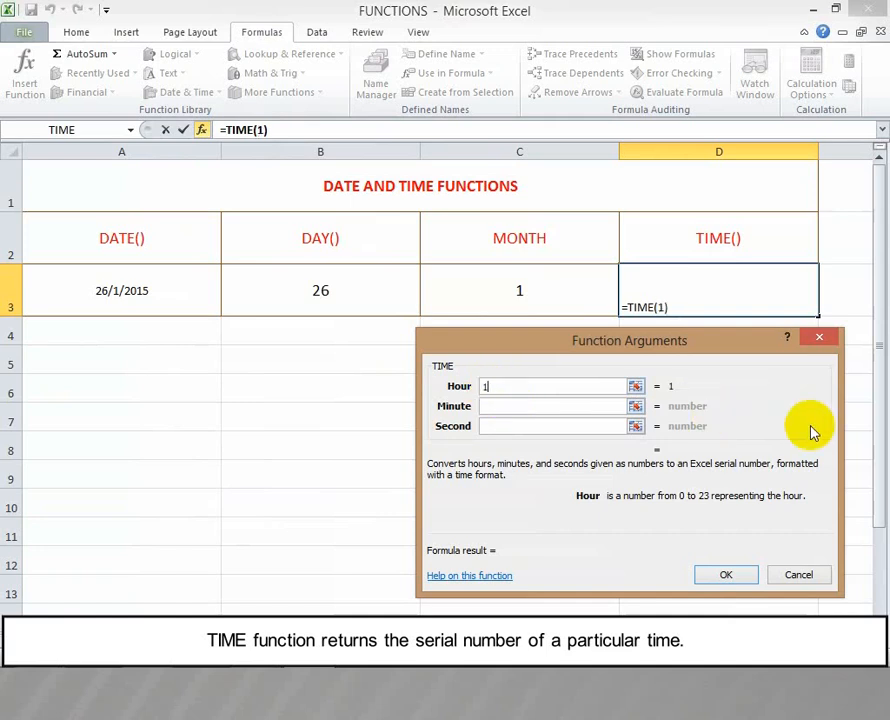
left_click(536, 405)
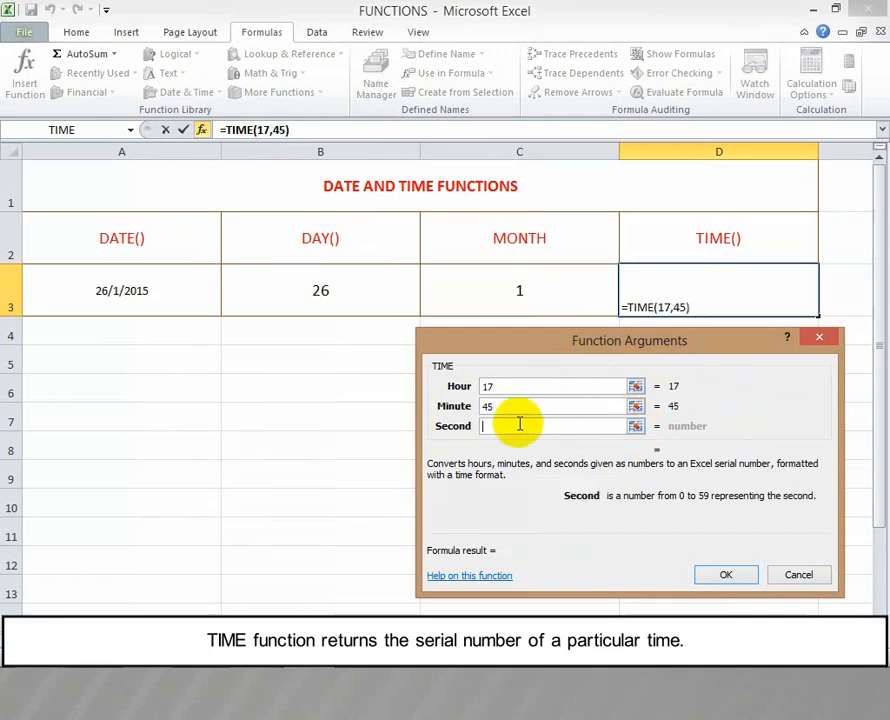
type("30")
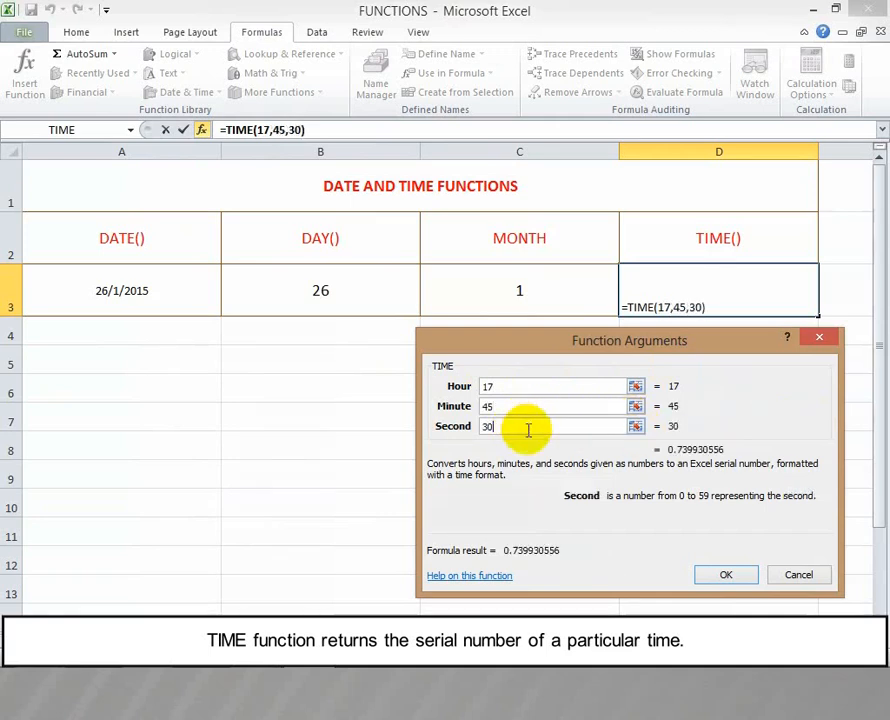
left_click(722, 574)
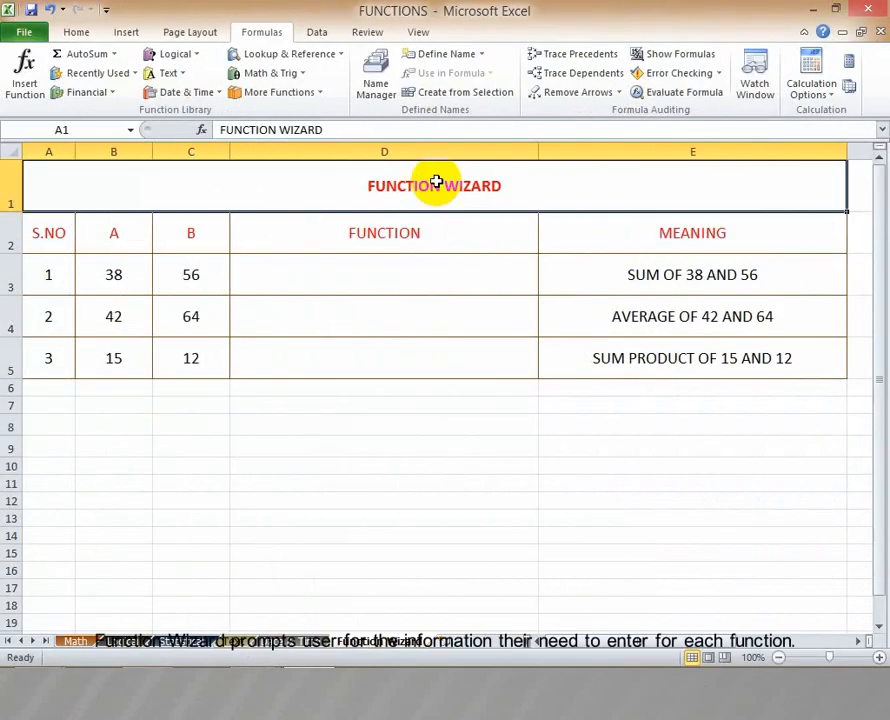
Step: On the Function Wizard sheet, enter =SUM(B3,C3) in D3, accepting SUM from the function suggestions
left_click(423, 232)
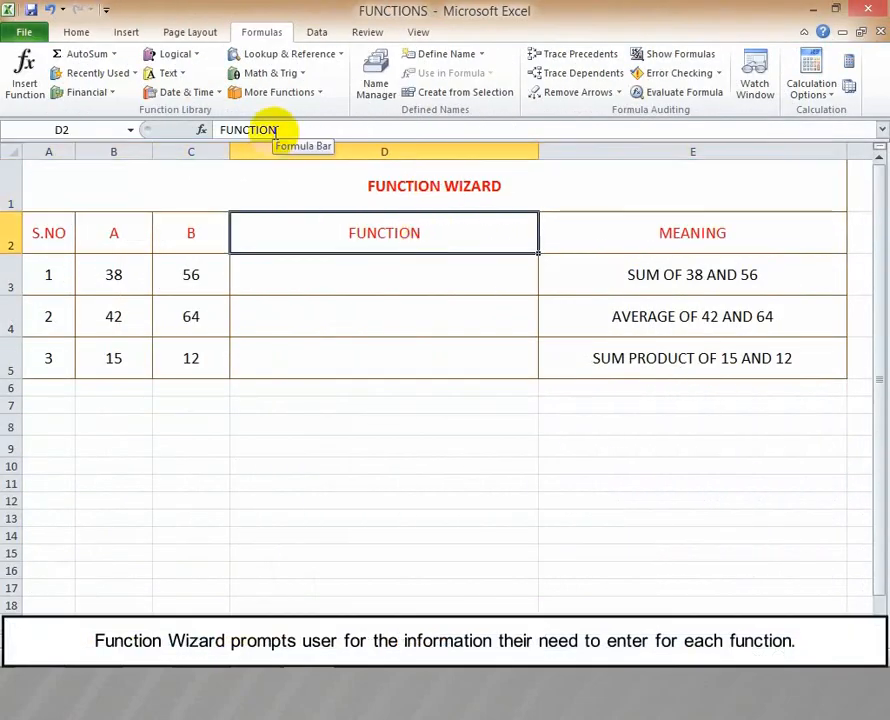
left_click(301, 285)
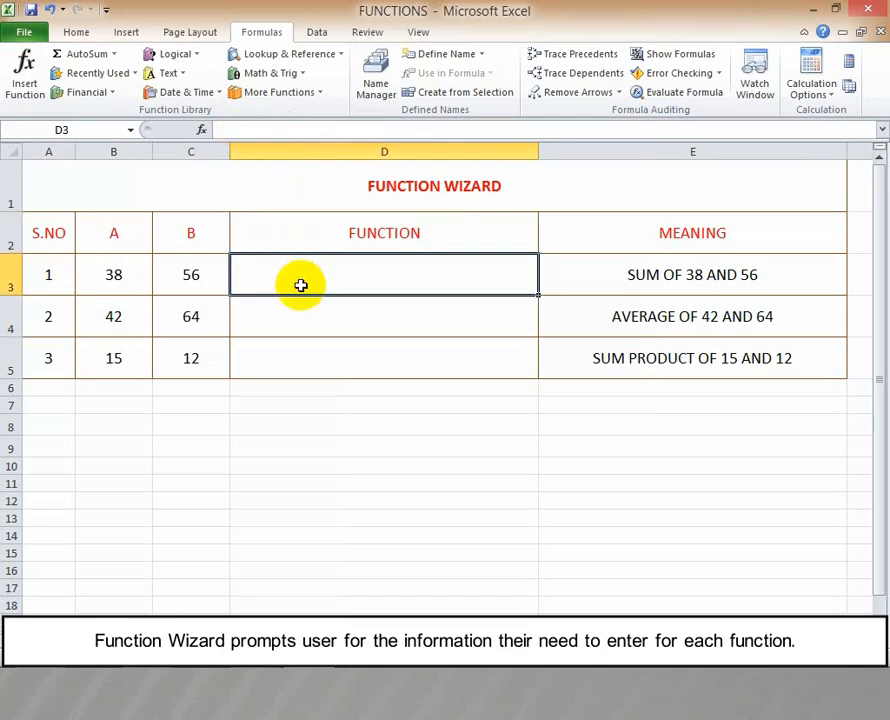
left_click(236, 133)
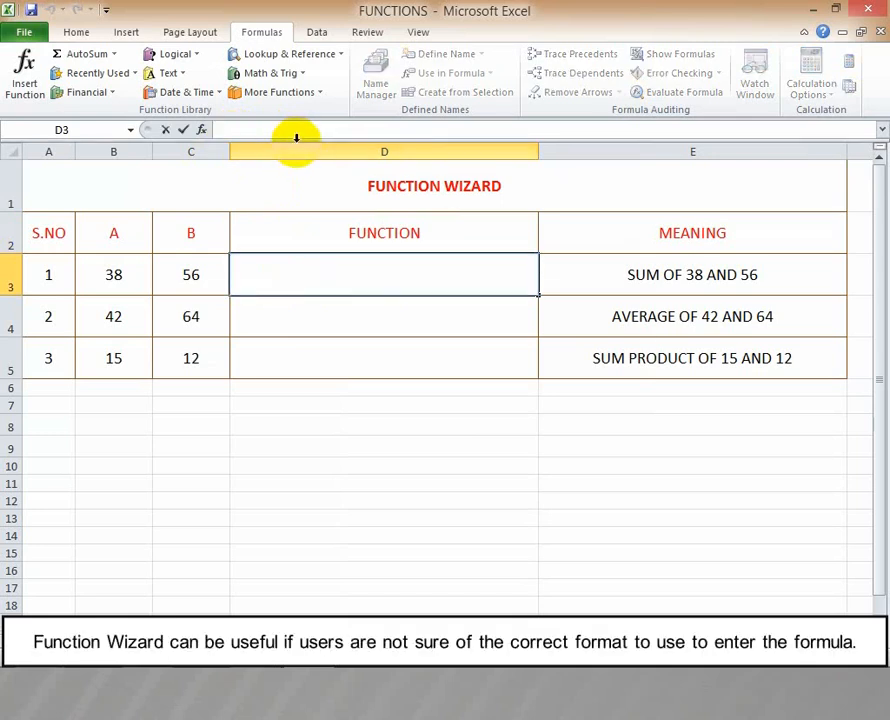
type("=sum")
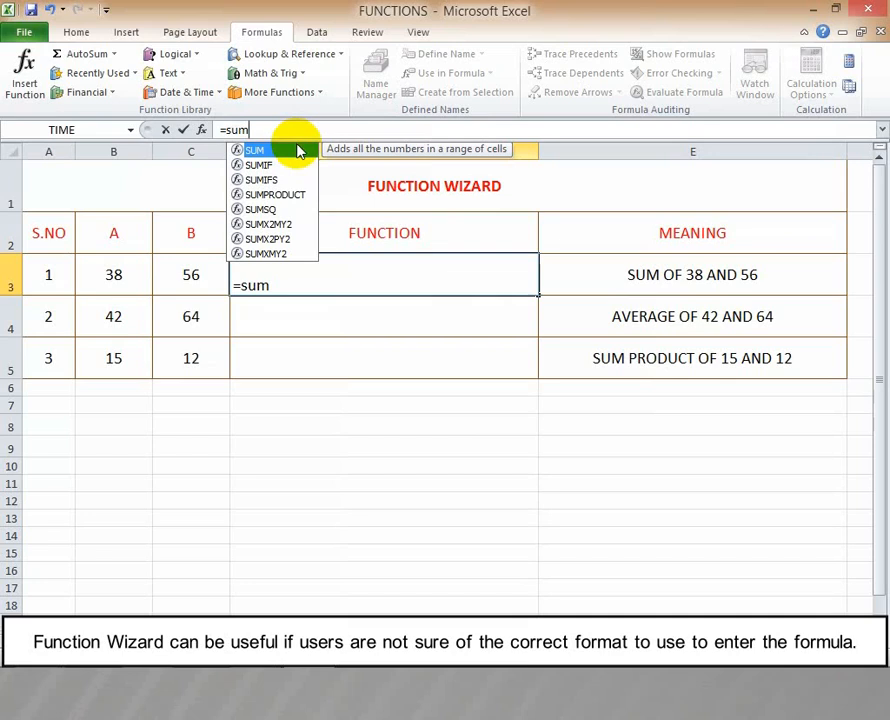
double_click(297, 150)
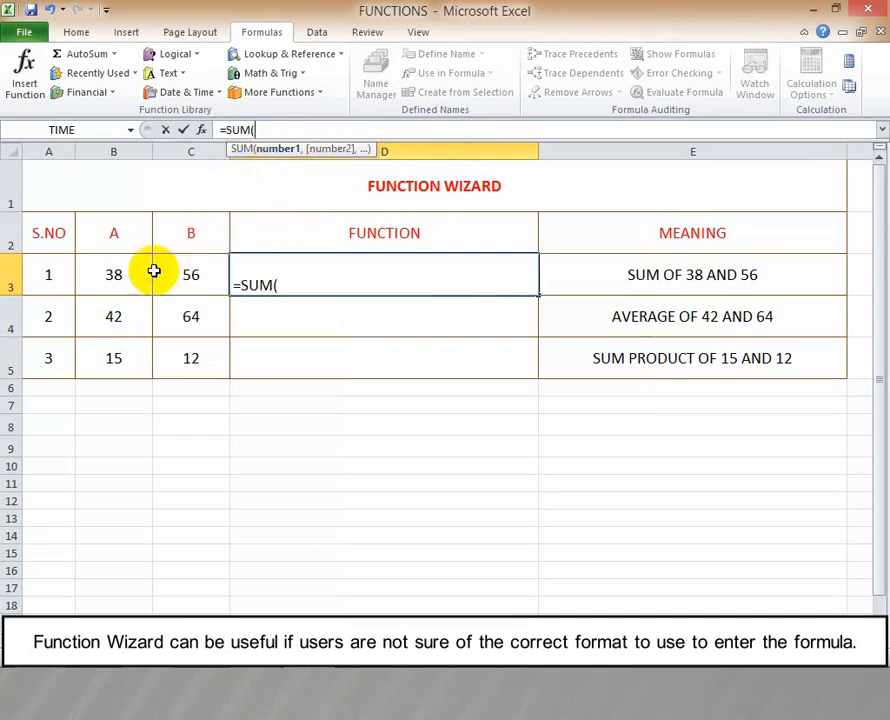
left_click(124, 281)
type(",C3")
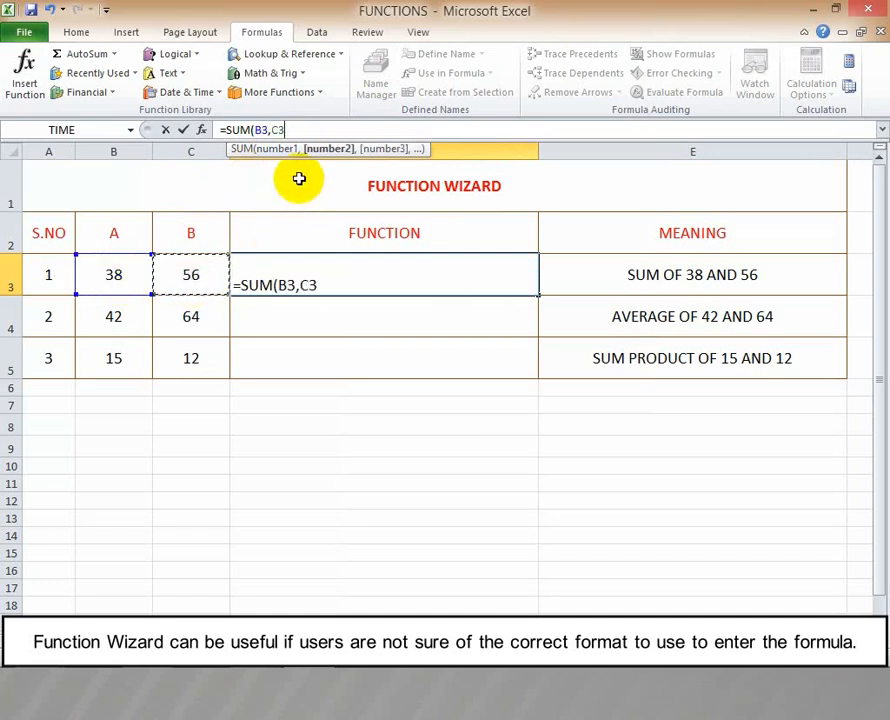
type(")")
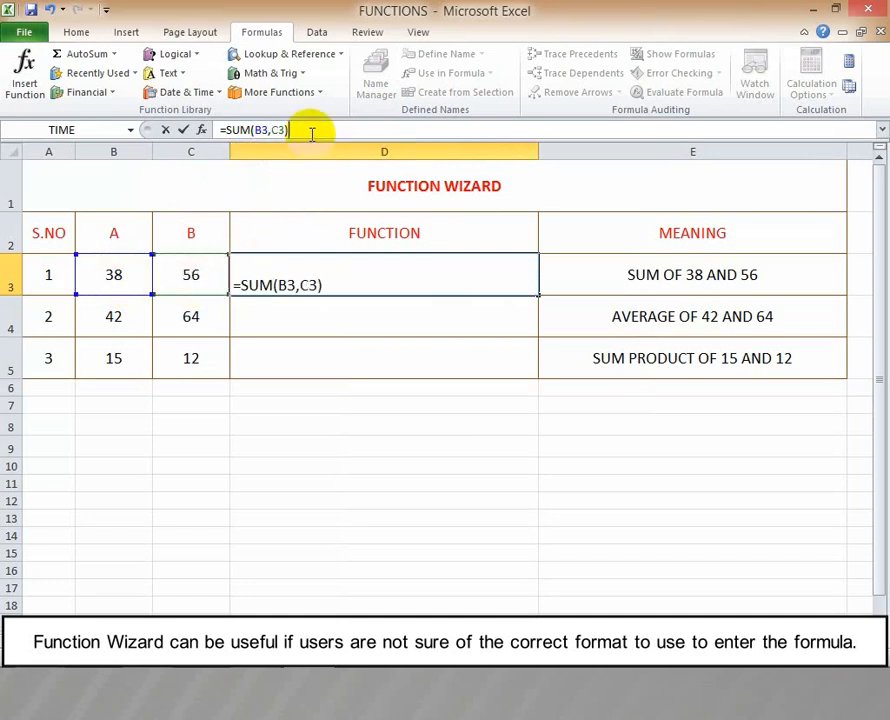
key("Return")
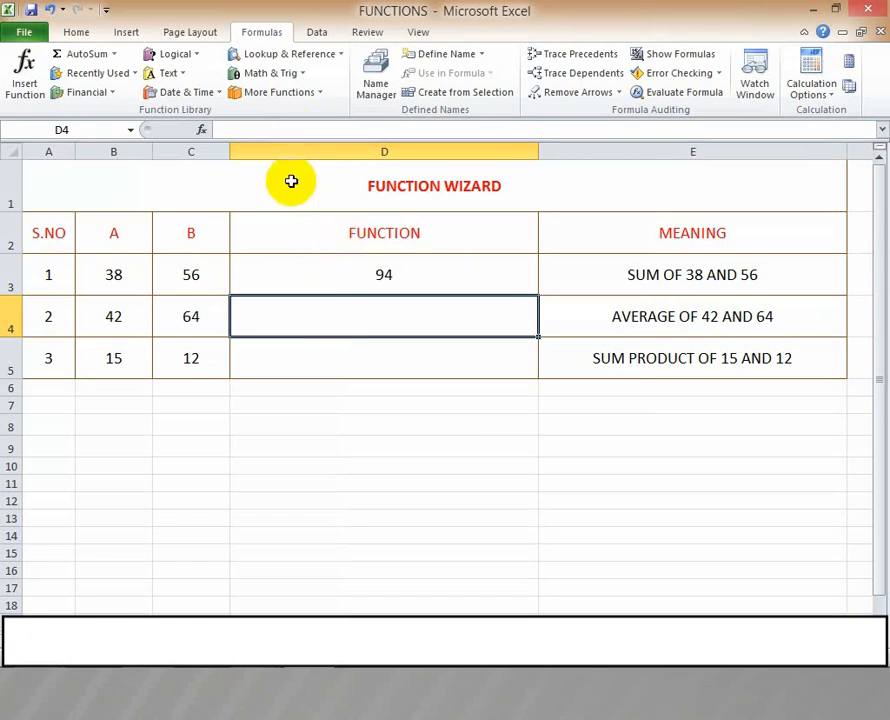
Step: Enter an AVERAGE formula of B4 and C4 in D4, accepting AVERAGE from the function suggestions
left_click(265, 131)
type("=")
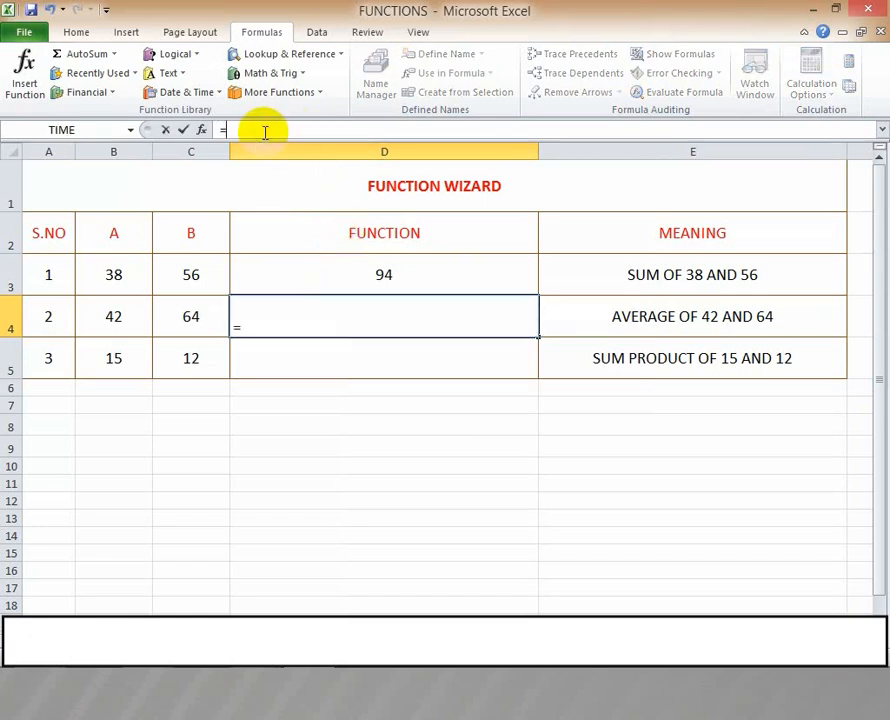
type("aver")
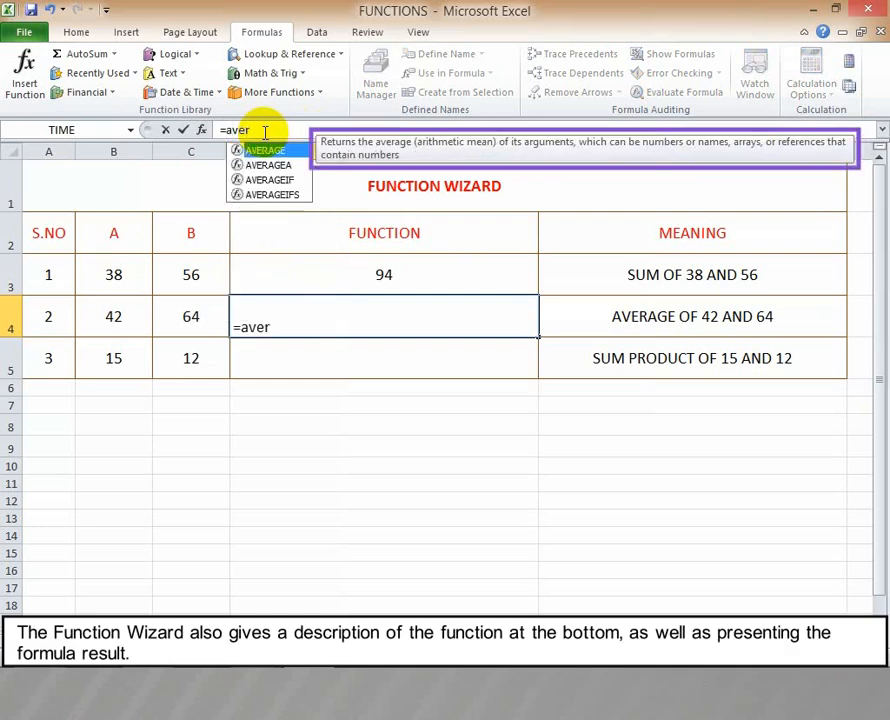
double_click(268, 149)
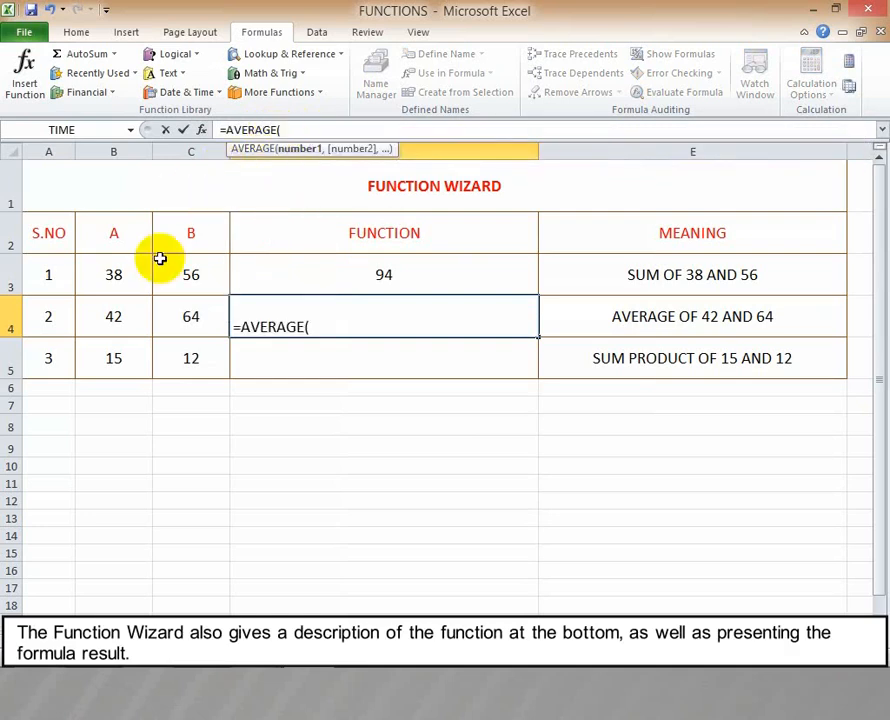
left_click(118, 326)
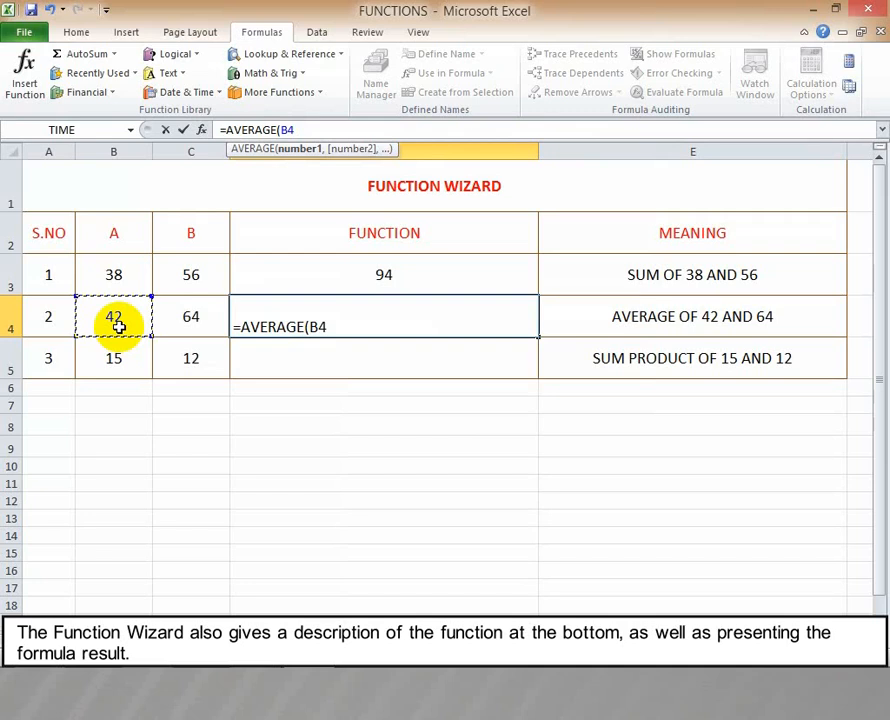
type(",")
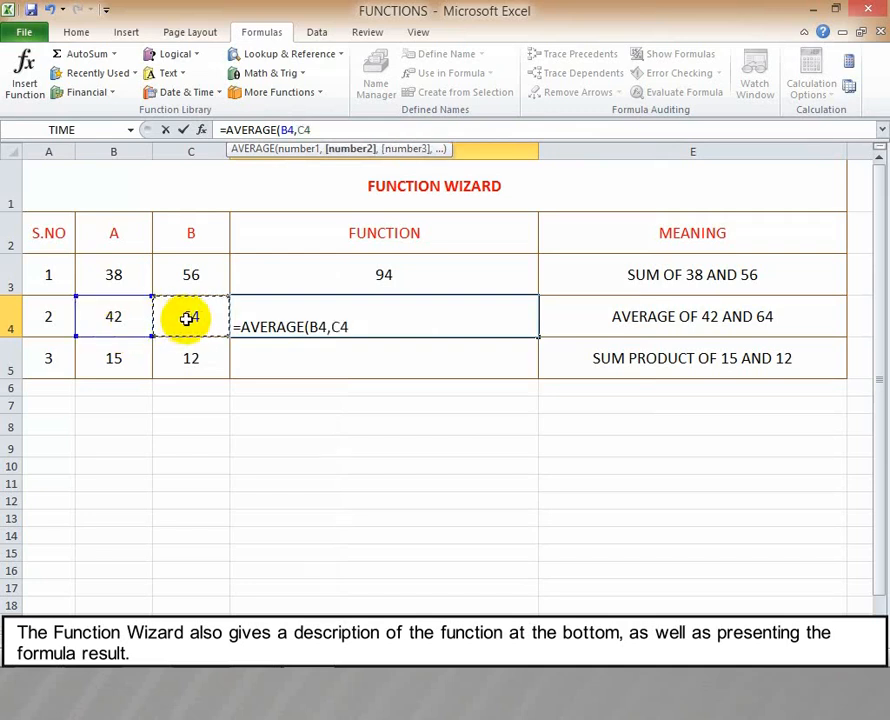
key("Return")
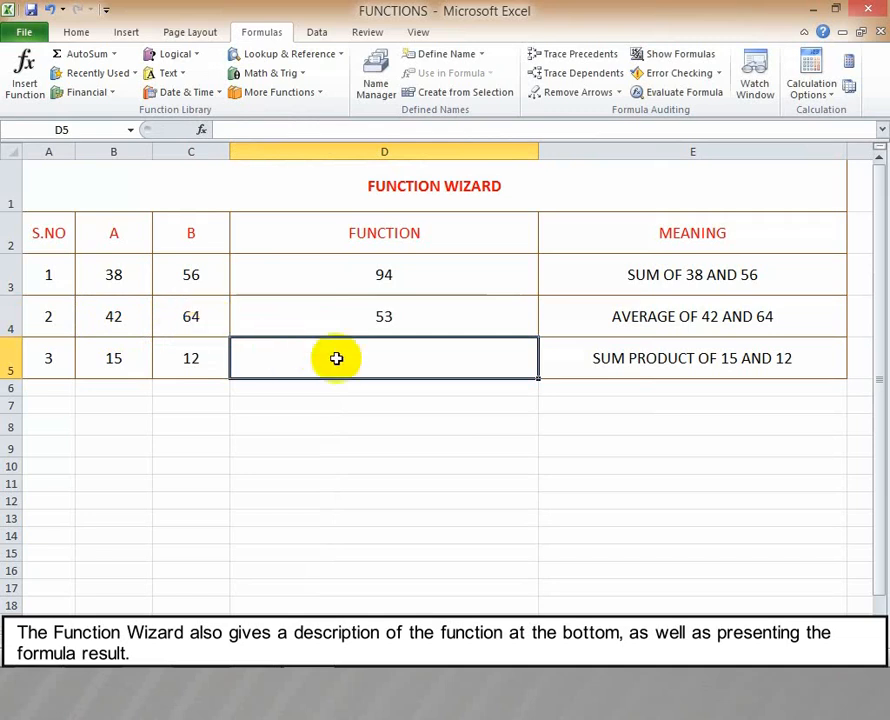
Step: Enter =SUMPRODUCT(B5,C5) in D5, accepting SUMPRODUCT from the function suggestions
left_click(254, 131)
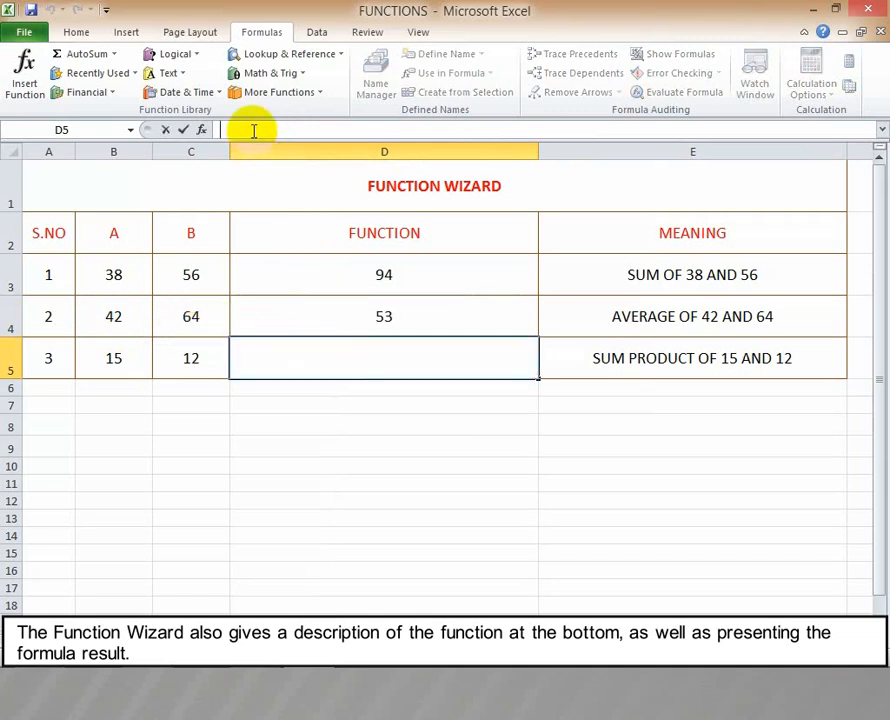
type("=sump")
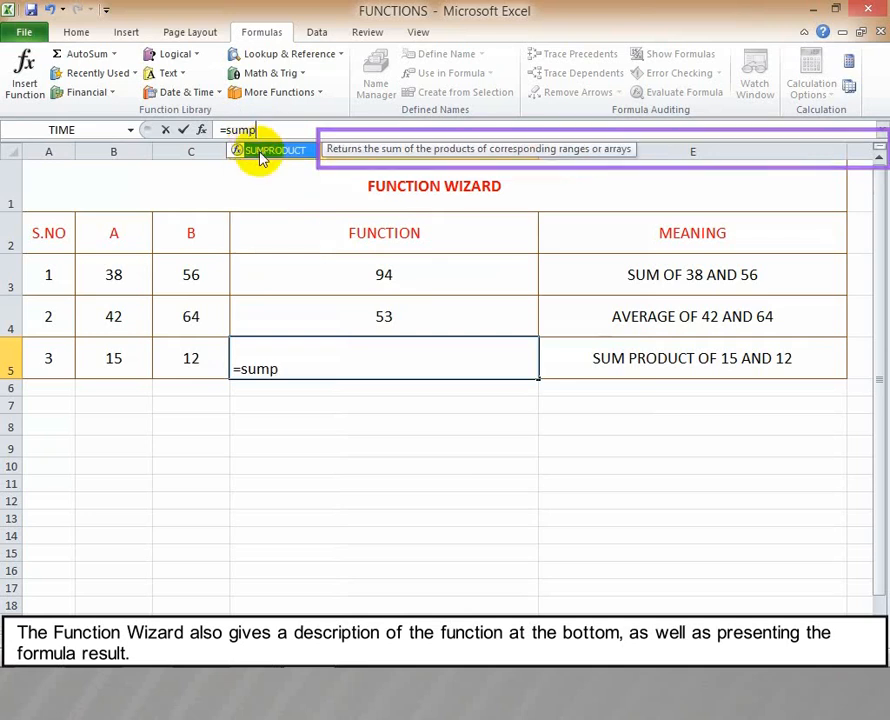
double_click(262, 151)
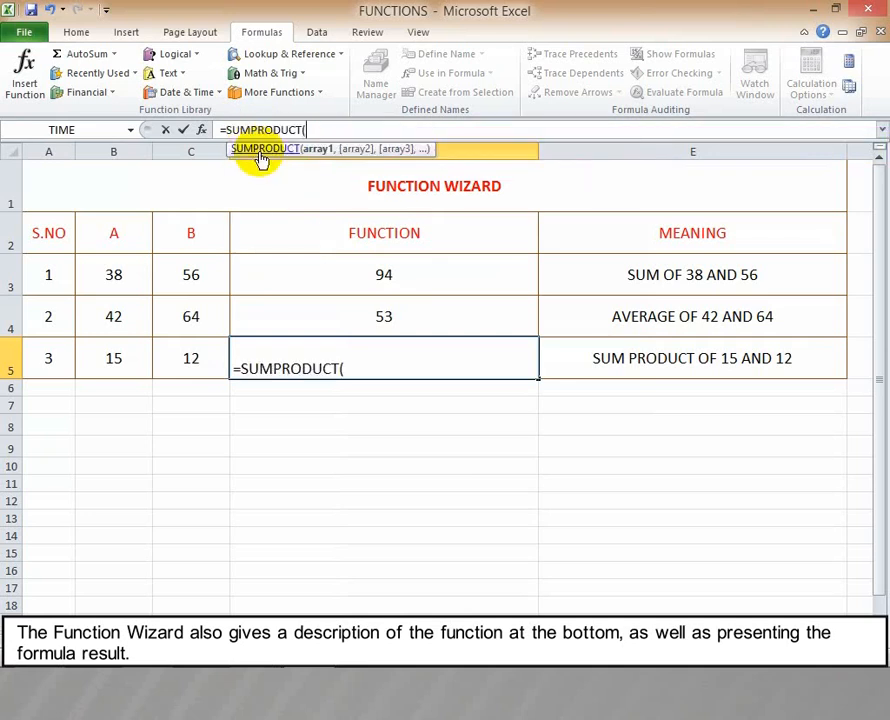
left_click(116, 364)
type(",")
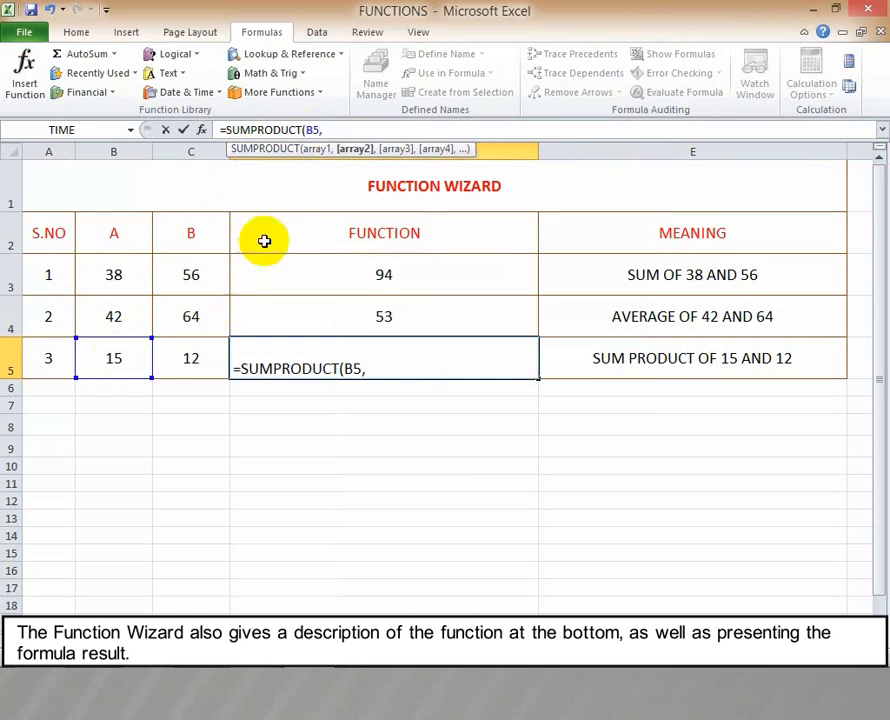
left_click(192, 356)
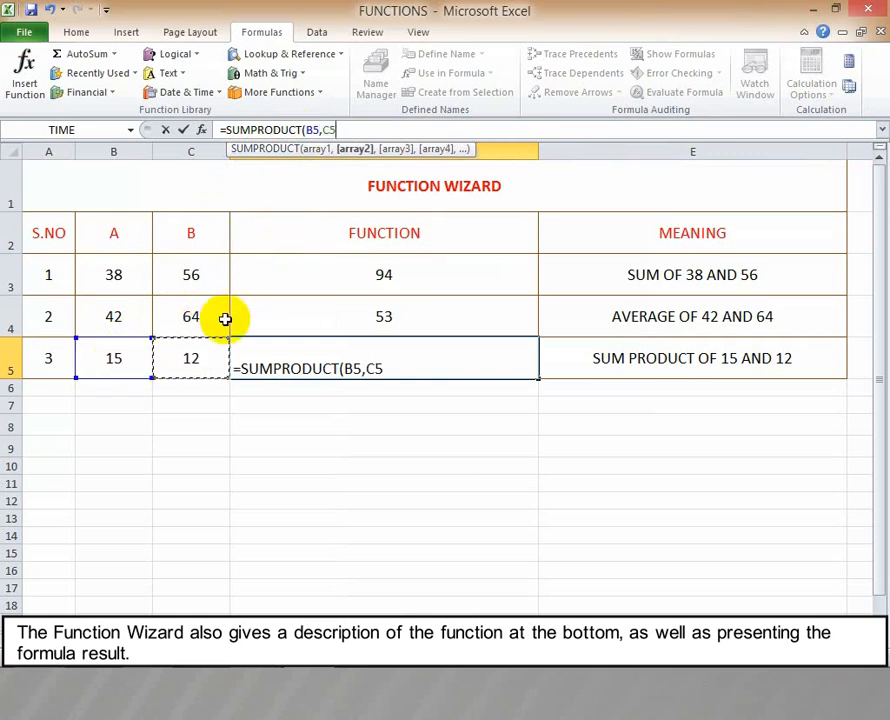
type(")")
key("Return")
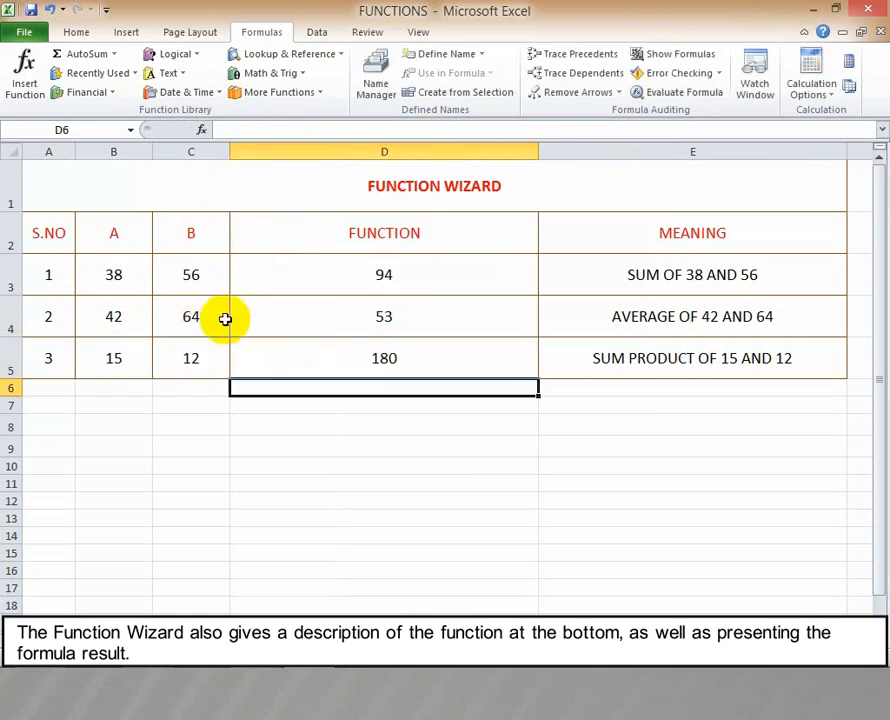
left_click(123, 280)
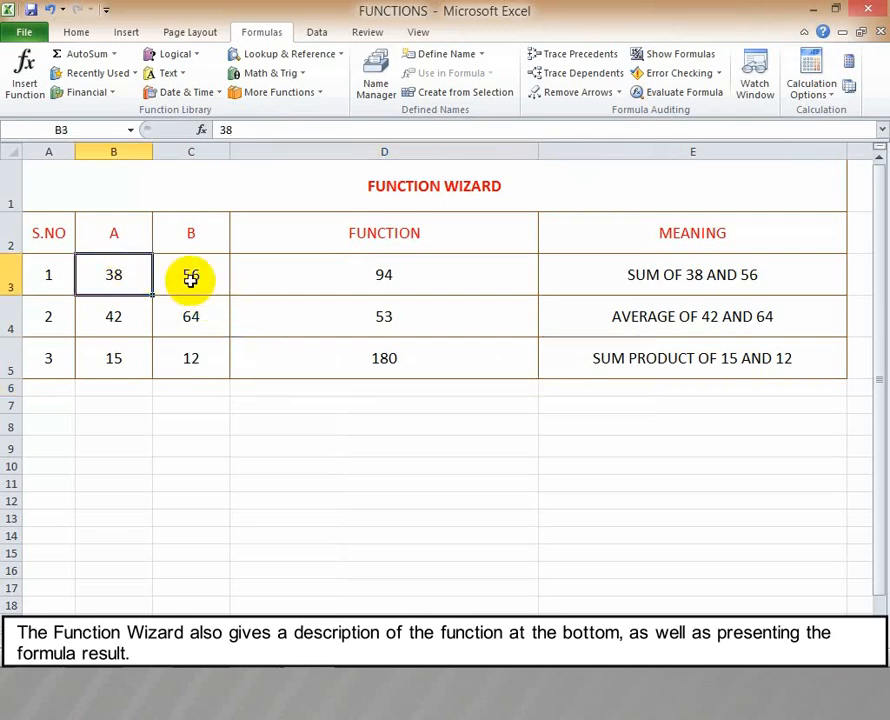
left_click(190, 279)
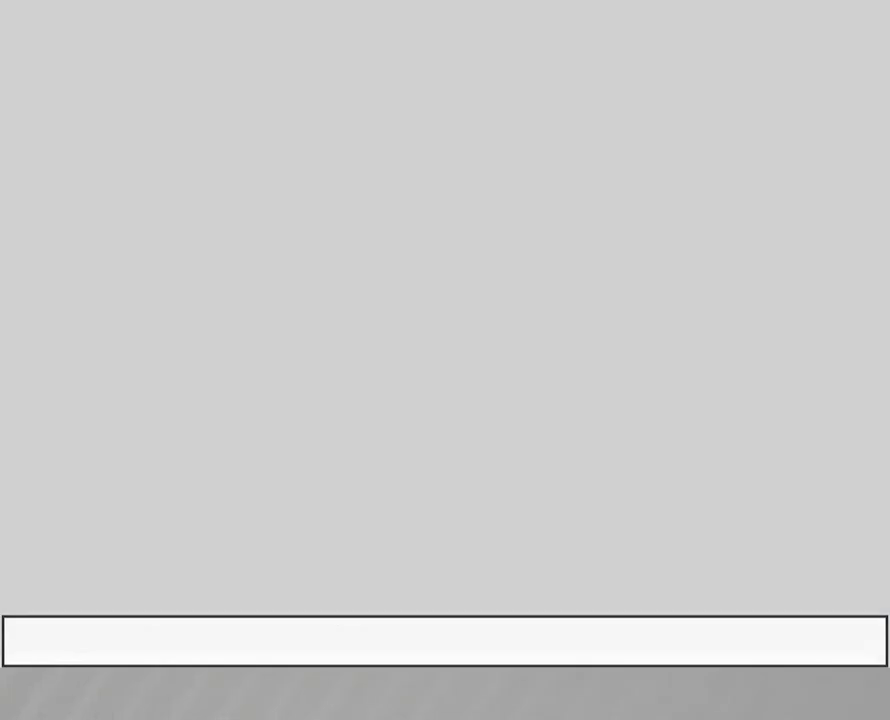
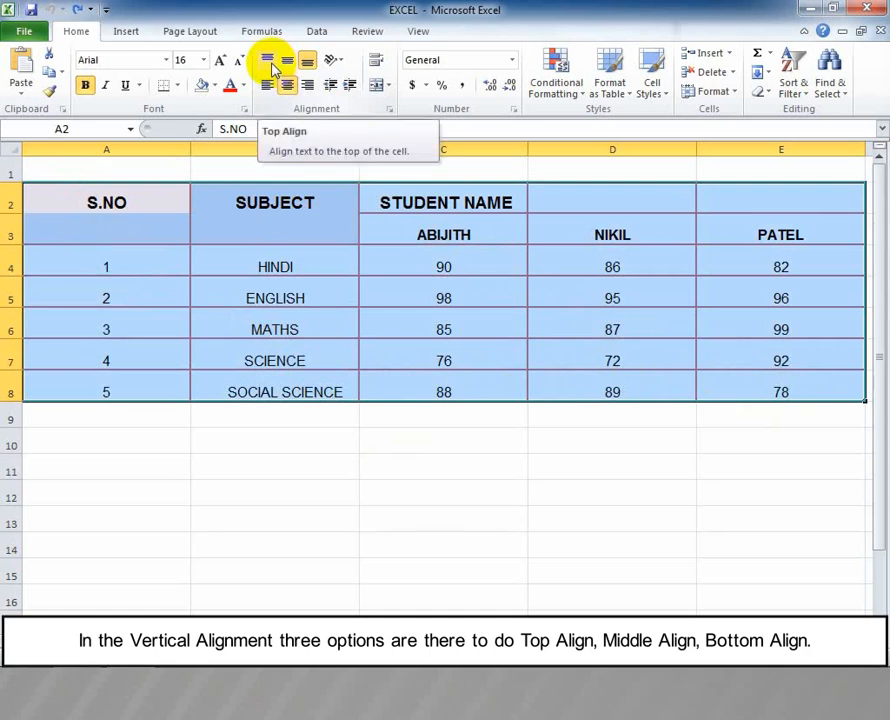
Step: Align the marks table A2:E8 vertically to the top, middle and finally the bottom of its cells
left_click(268, 61)
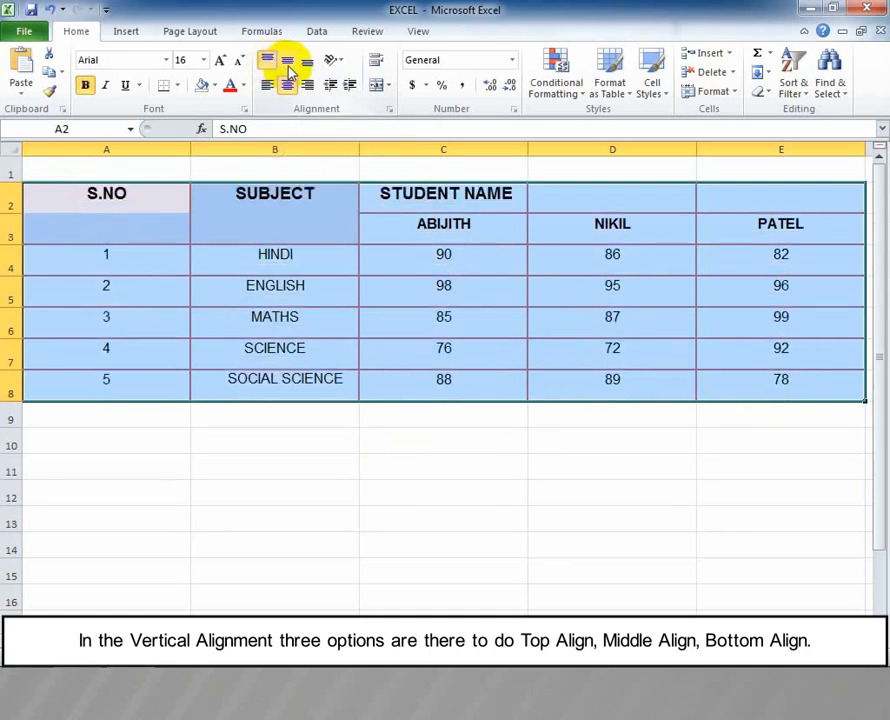
left_click(289, 67)
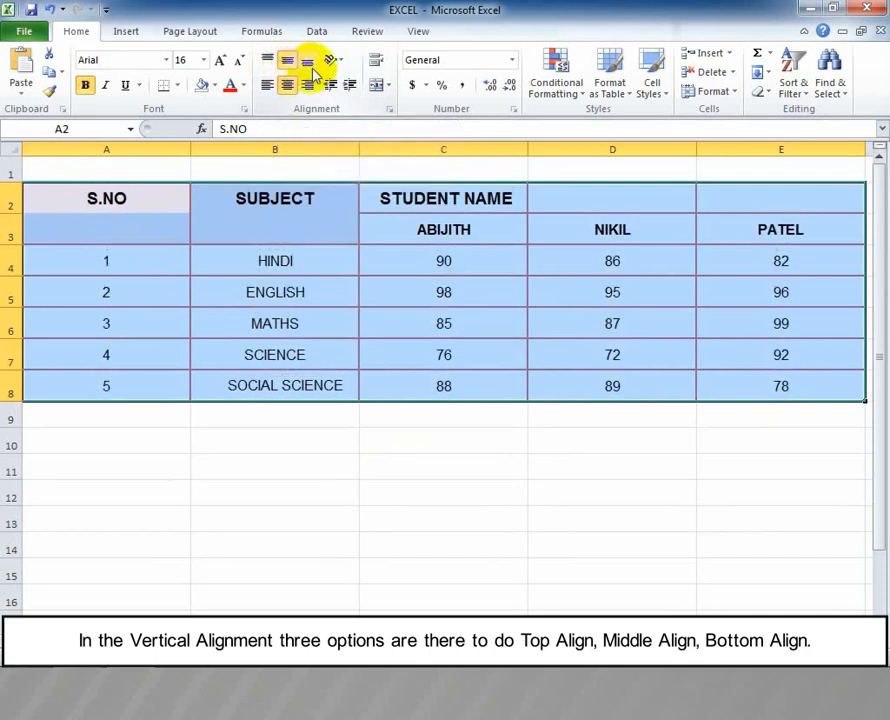
left_click(308, 62)
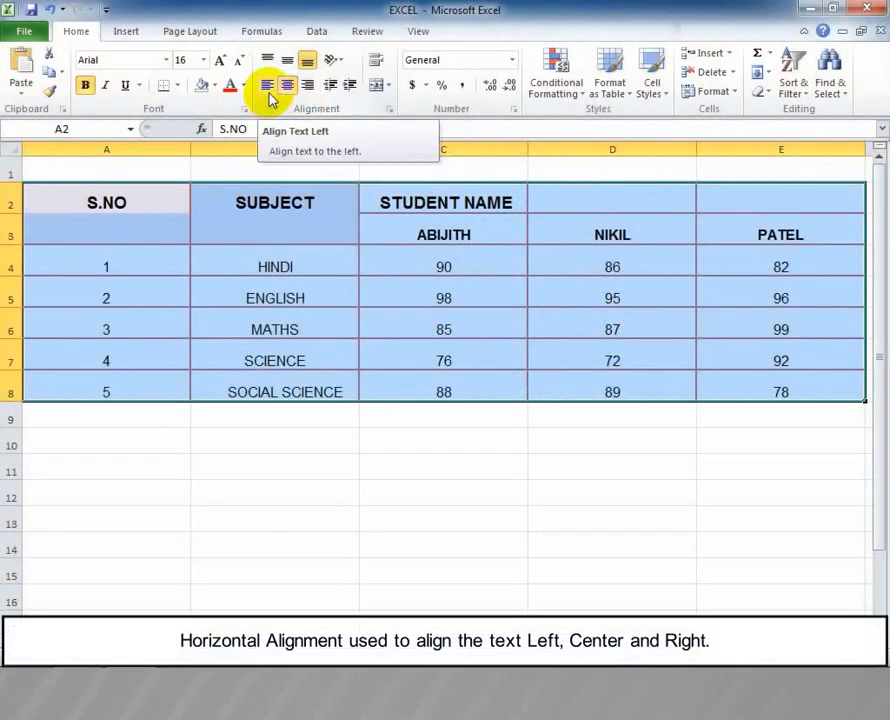
Step: Align the text of the marks table A2:E8 left, center and finally right
left_click(268, 90)
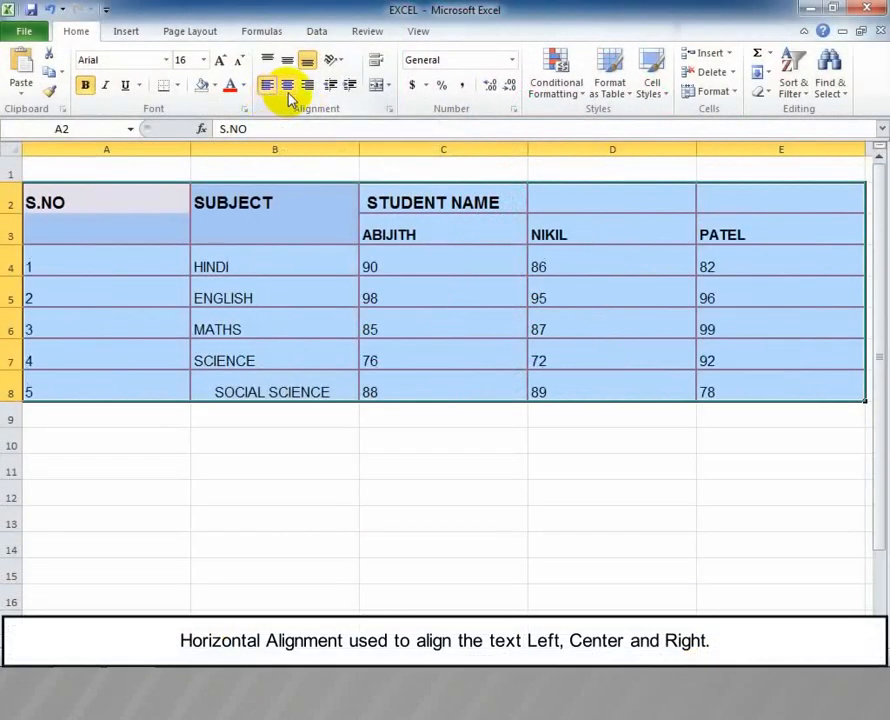
left_click(288, 88)
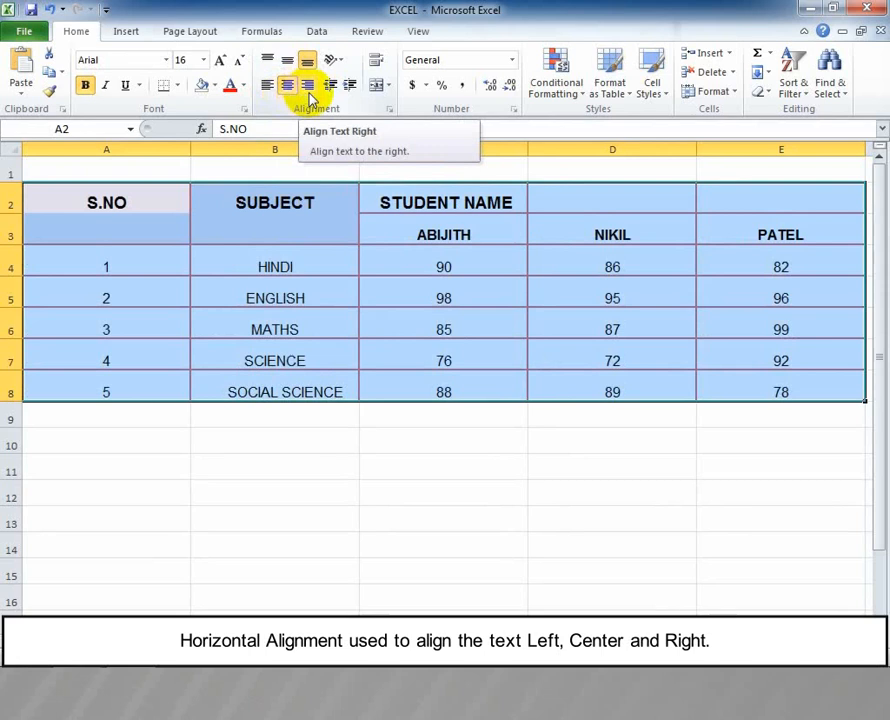
left_click(310, 92)
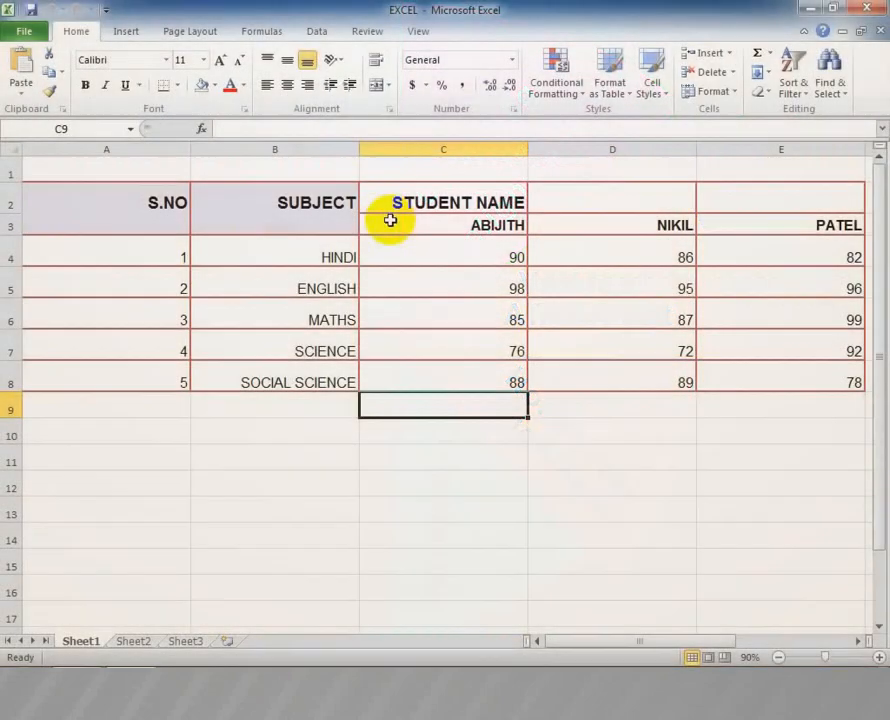
Step: Apply the Rotate Text Down orientation to the student names in C3:E3
left_click(385, 222)
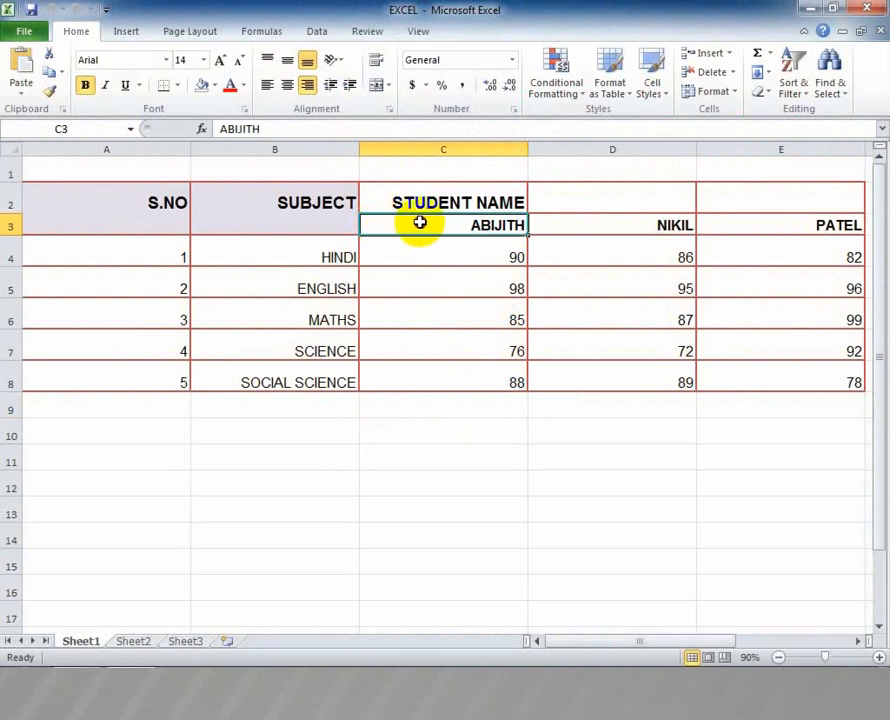
left_click_drag(526, 224, 774, 227)
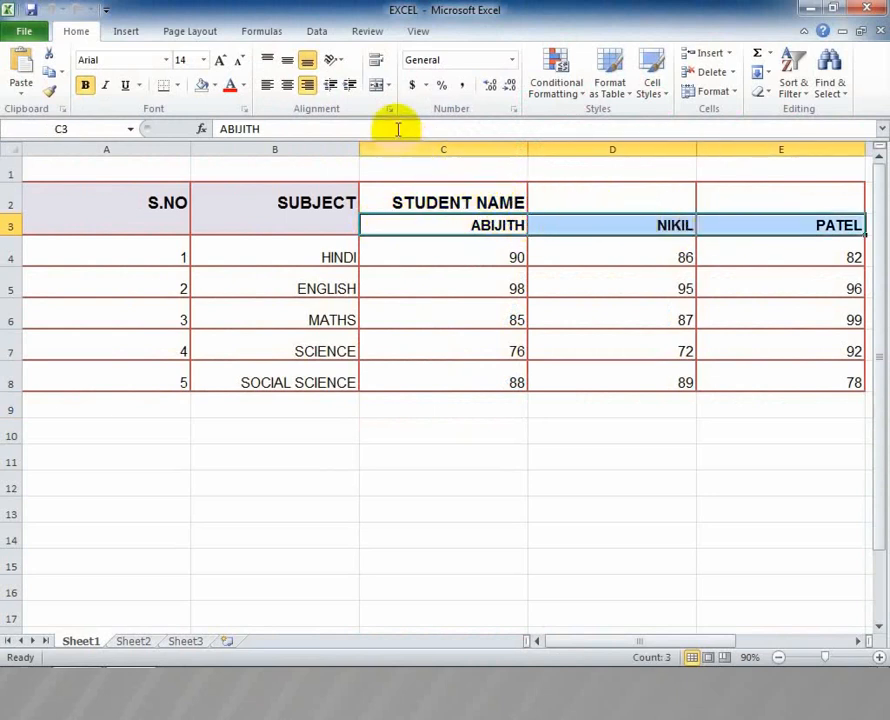
left_click(339, 64)
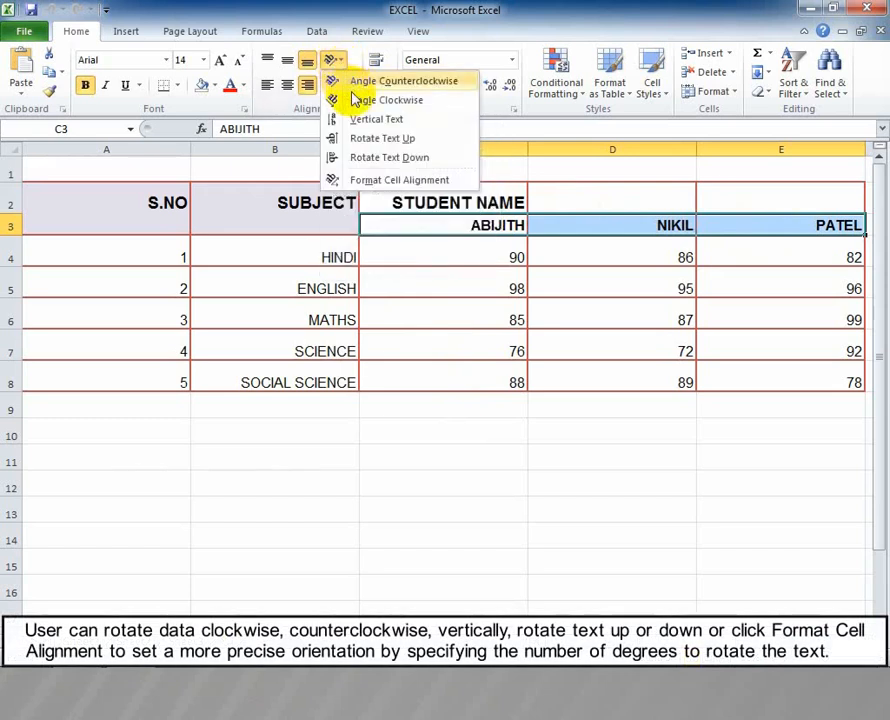
left_click(355, 163)
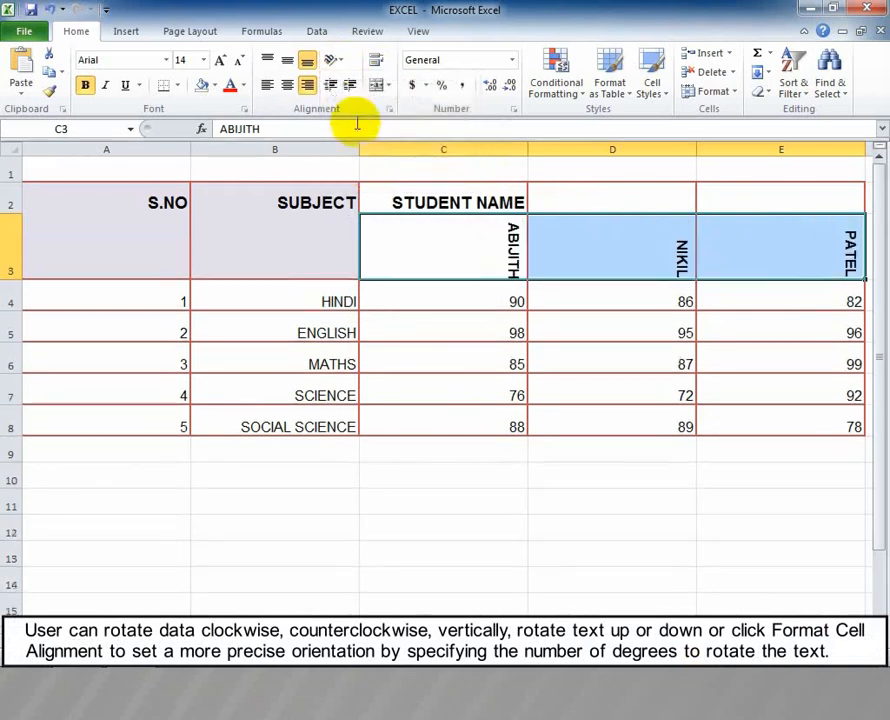
Step: Set the text orientation of the student names in C3:E3 to 0 degrees through Format Cell Alignment
left_click(340, 60)
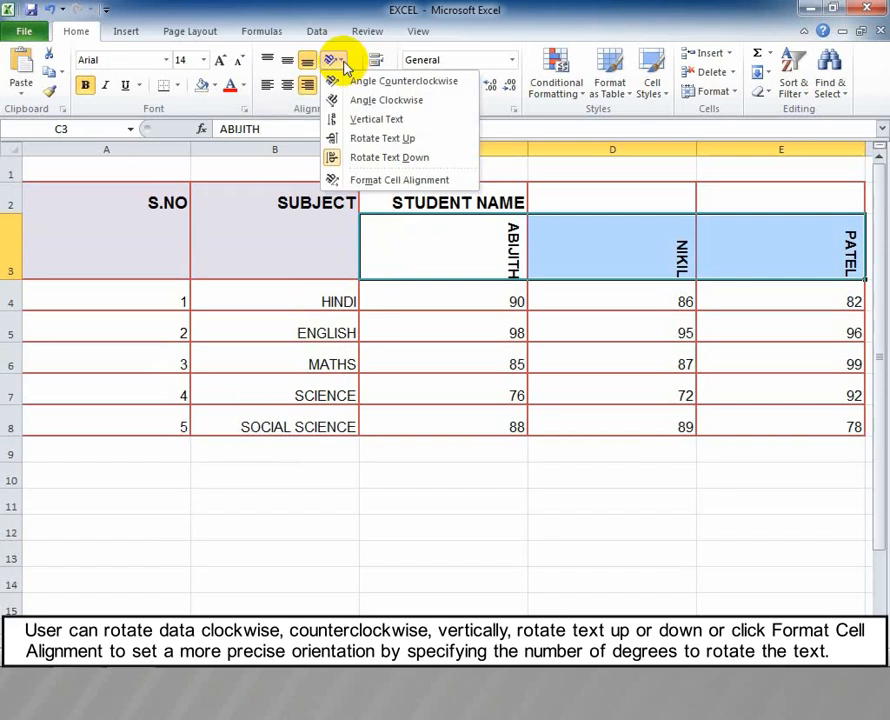
left_click(372, 186)
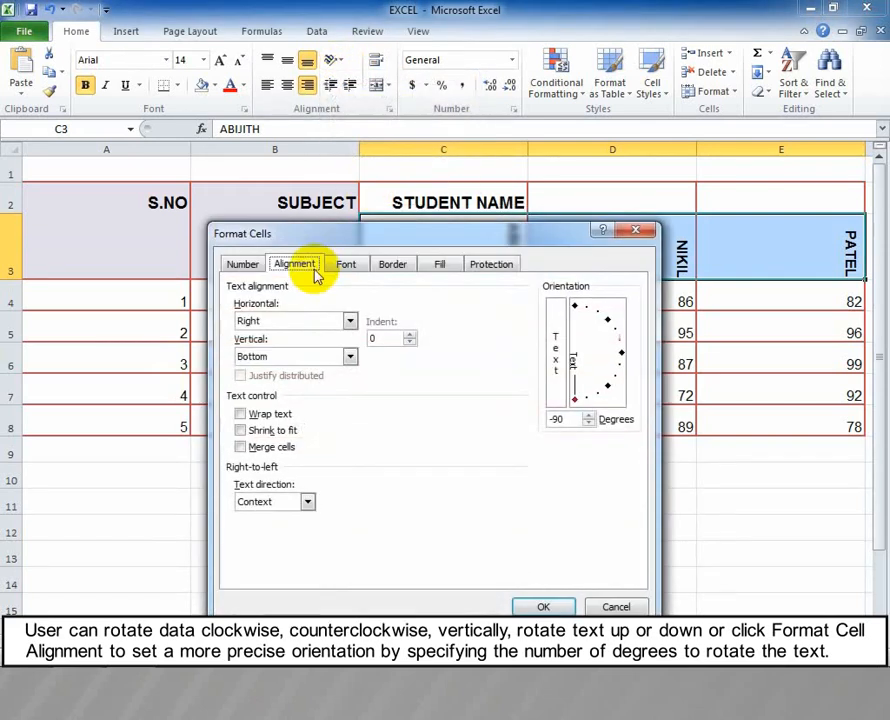
left_click(589, 421)
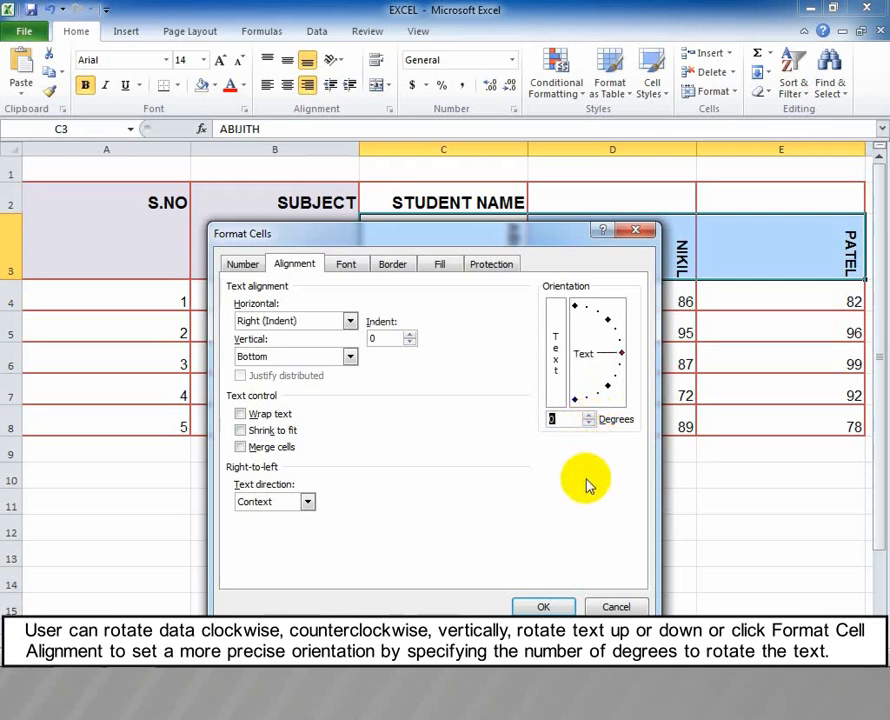
left_click(549, 606)
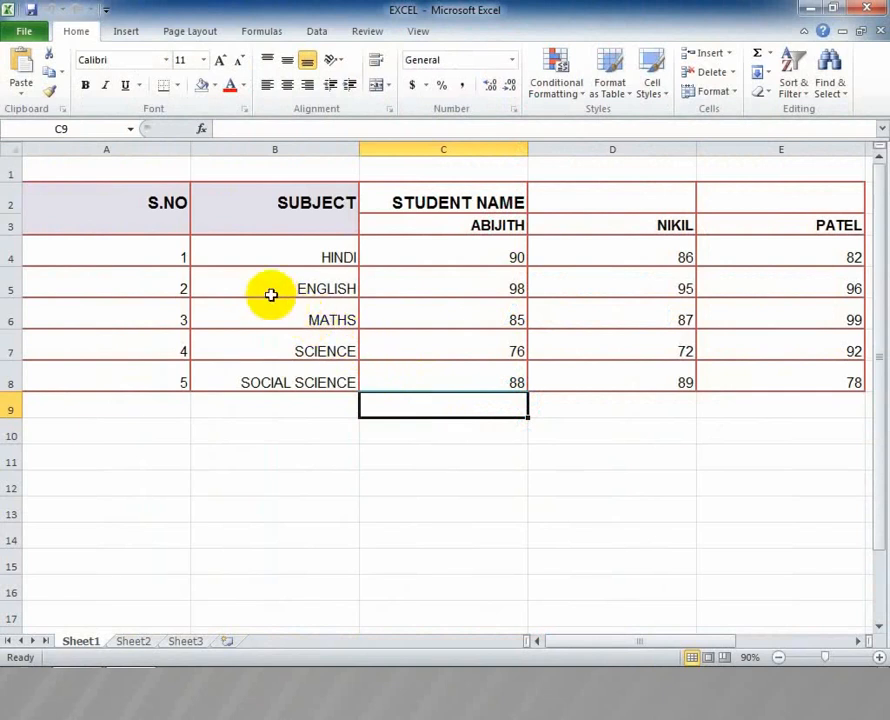
Step: Increase the indent of the marks table A2:E8 by two levels and decrease it by one
left_click(47, 195)
left_click_drag(47, 195, 727, 387)
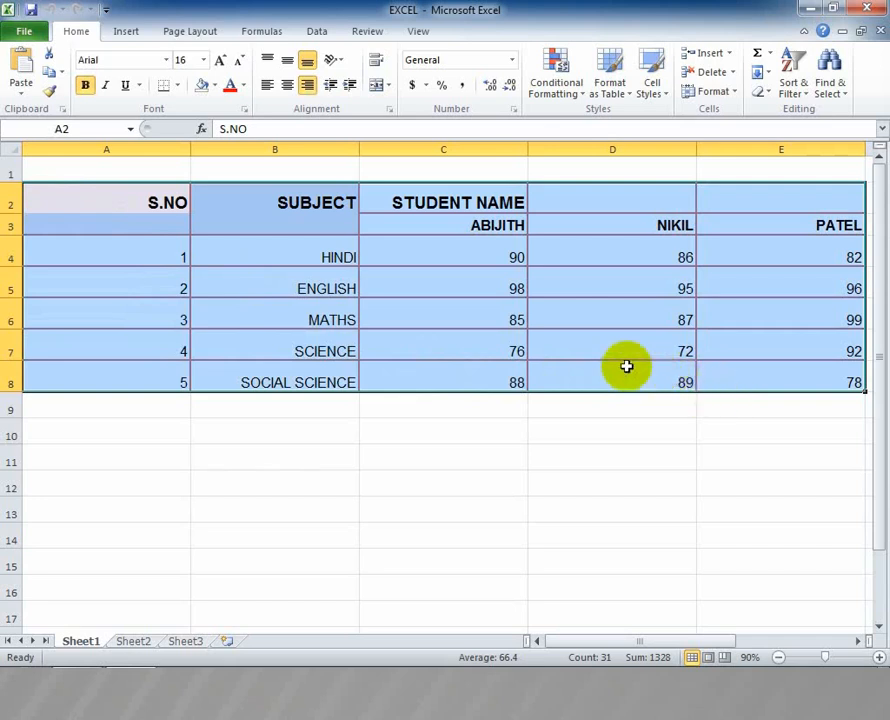
left_click(353, 89)
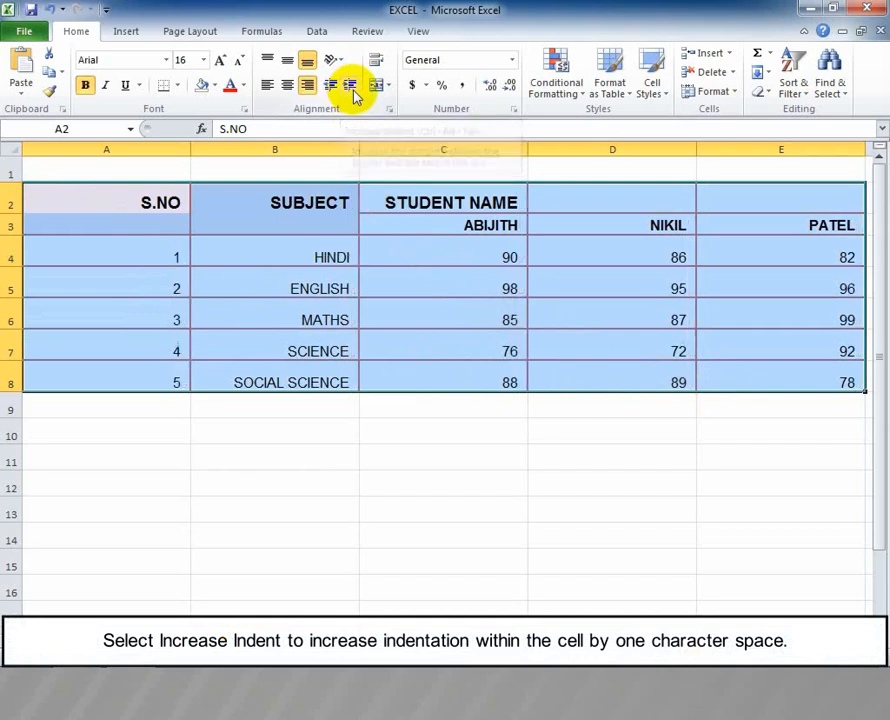
left_click(354, 92)
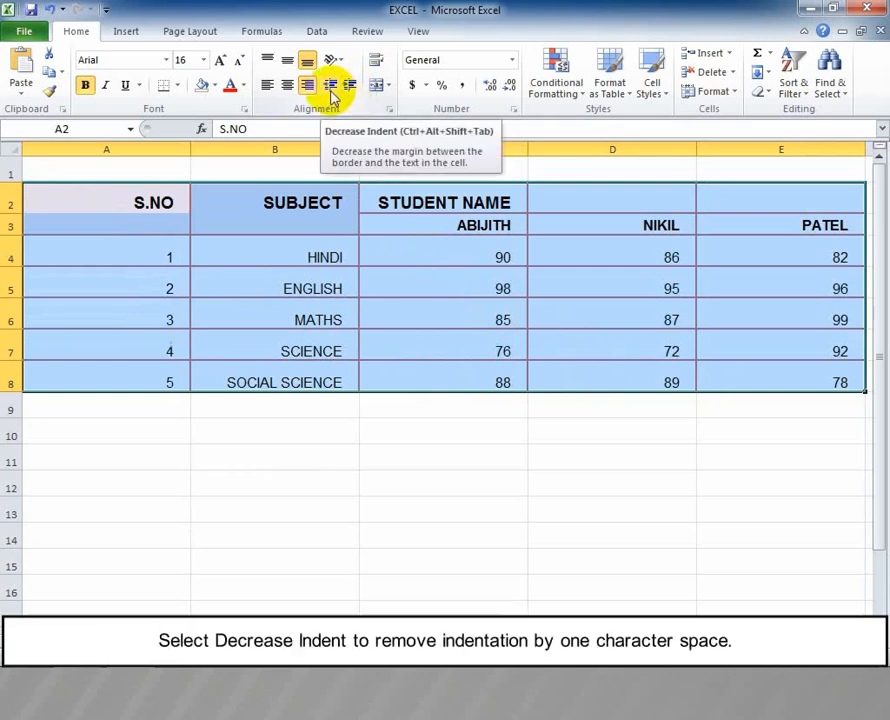
left_click(331, 90)
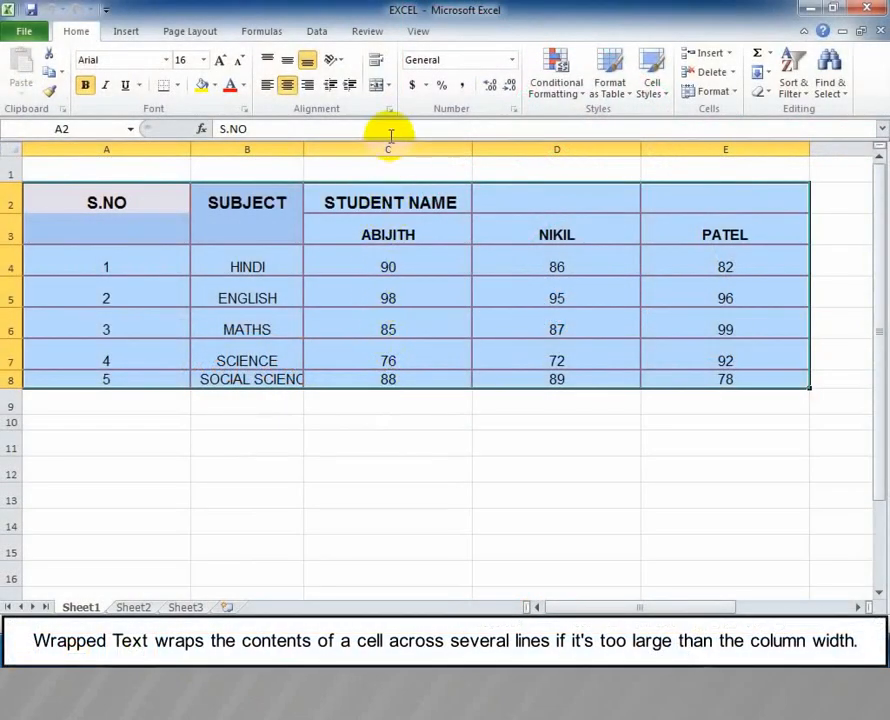
Step: Wrap the text in the marks table A2:E8 and apply Merge & Center to the STUDENT NAME heading across C2:E2
left_click(385, 66)
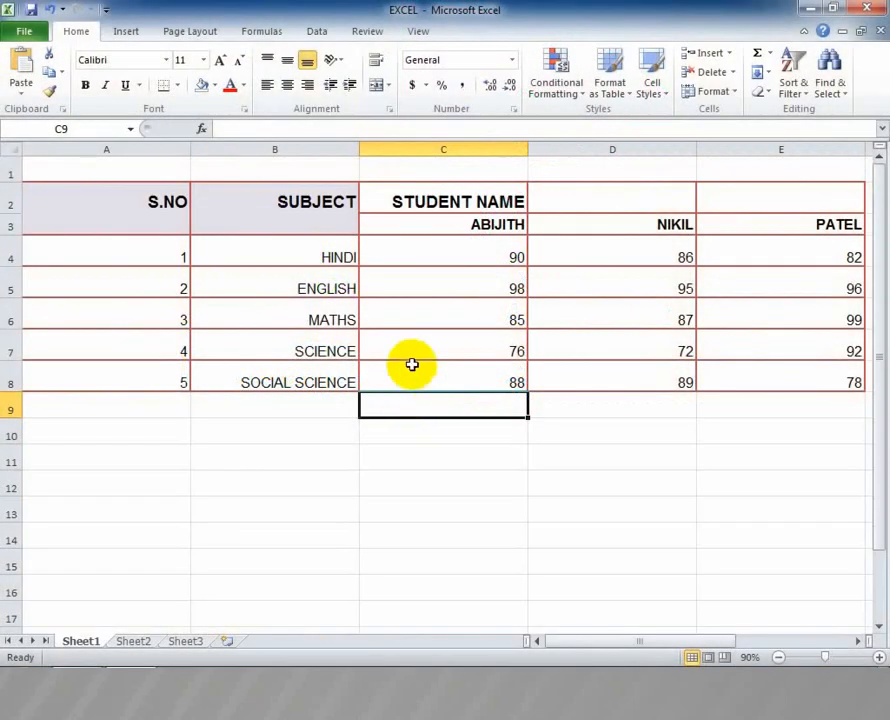
left_click_drag(384, 201, 770, 194)
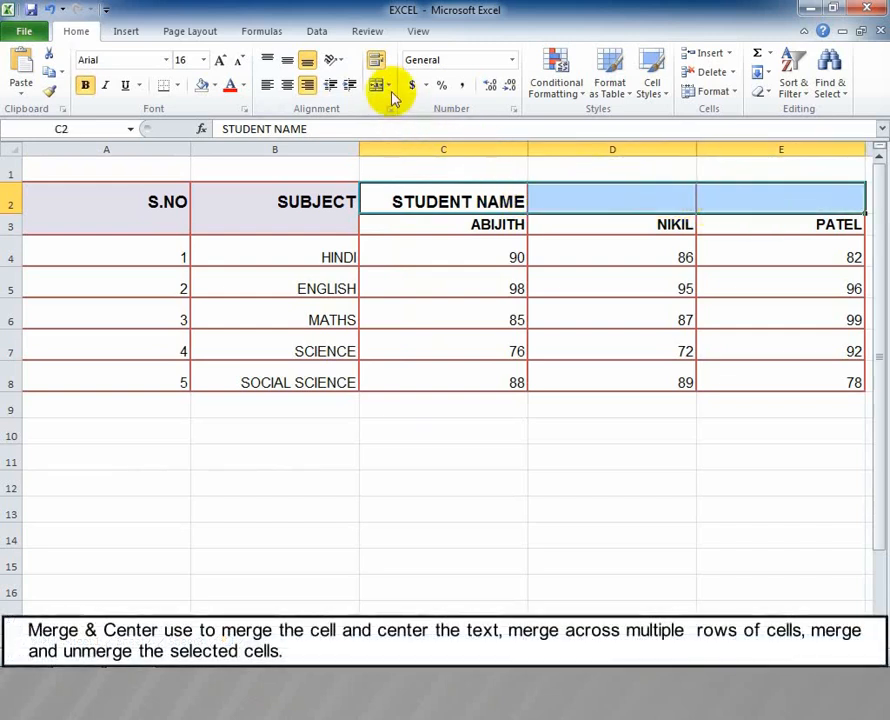
left_click(388, 90)
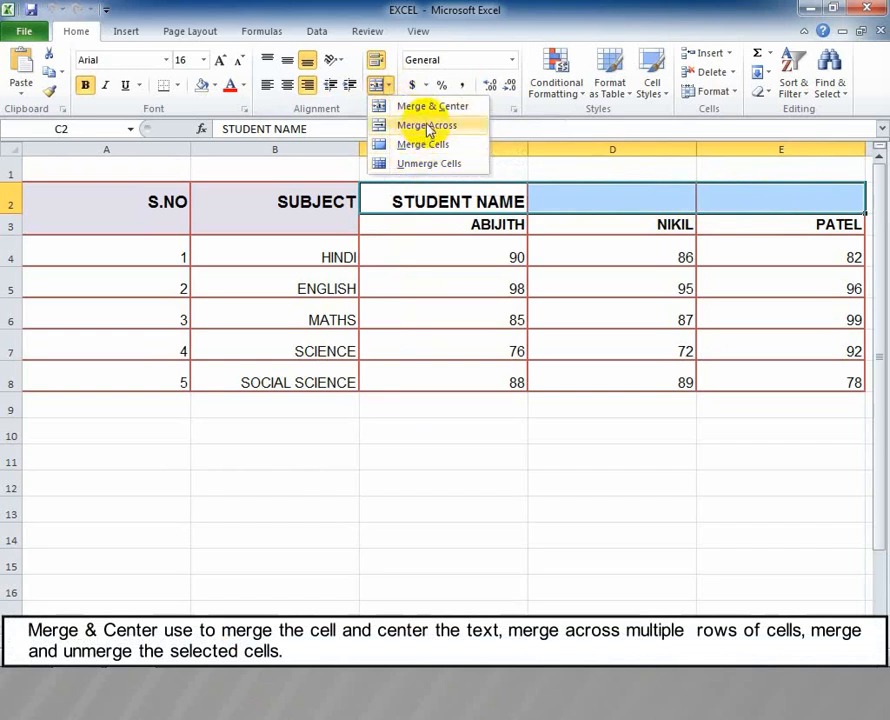
left_click(428, 106)
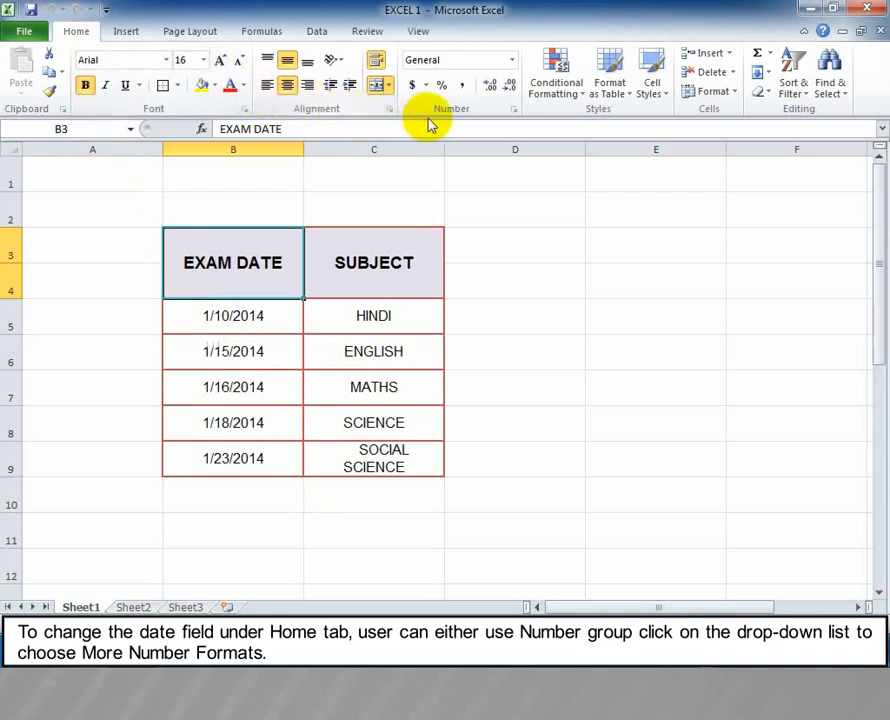
Step: Examine the Date format types under More Number Formats for the EXAM DATE cell without applying one
left_click(513, 63)
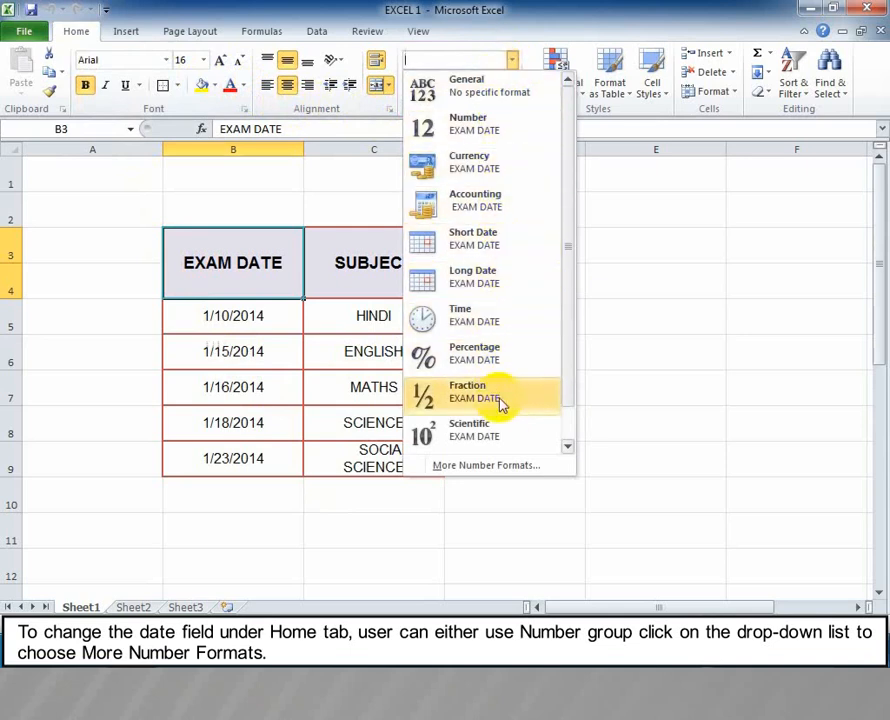
left_click(499, 470)
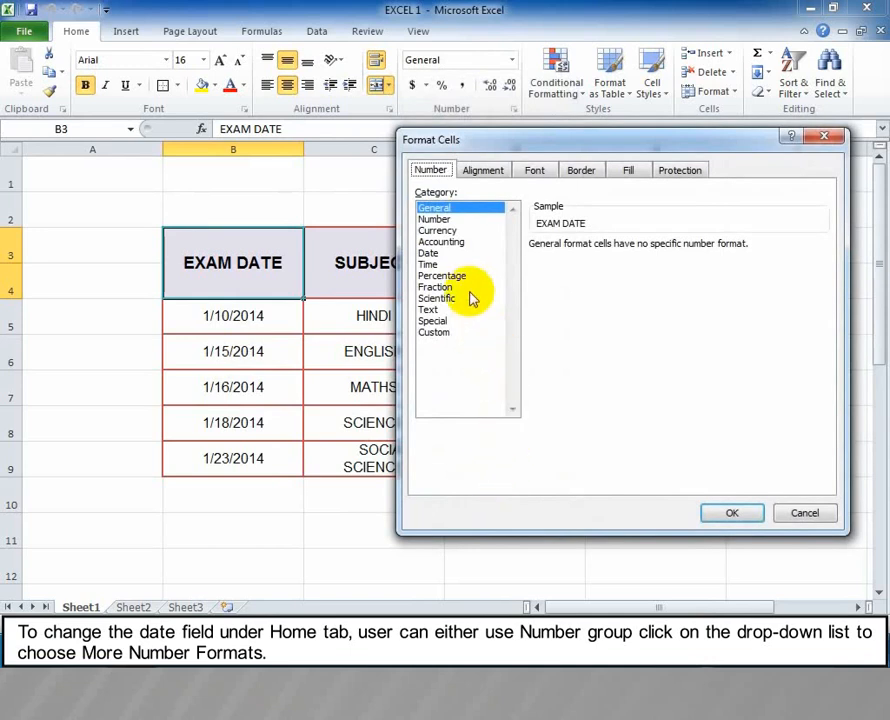
left_click(440, 253)
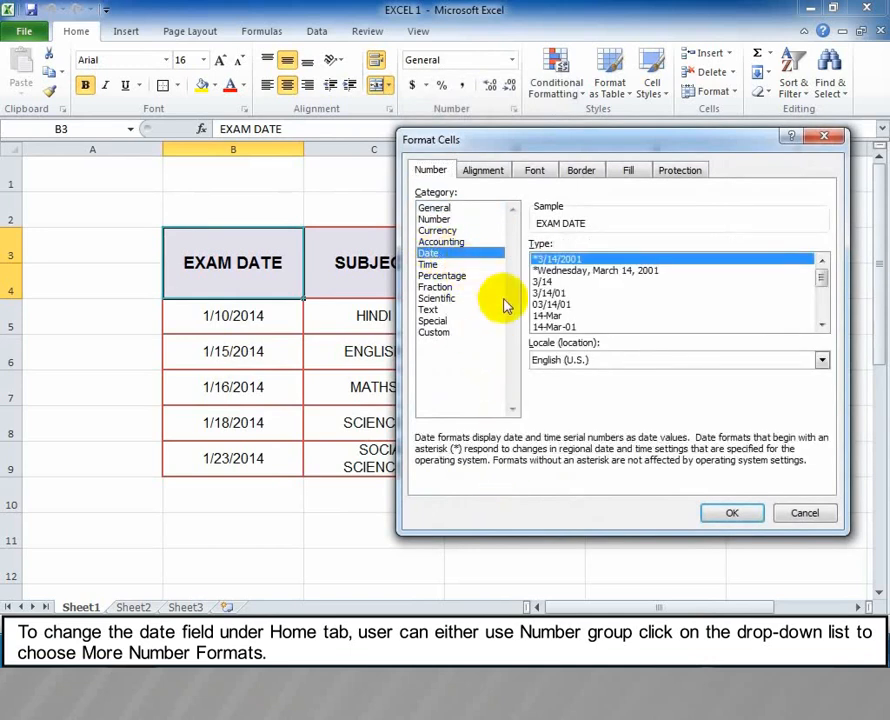
left_click(821, 326)
left_click(821, 326)
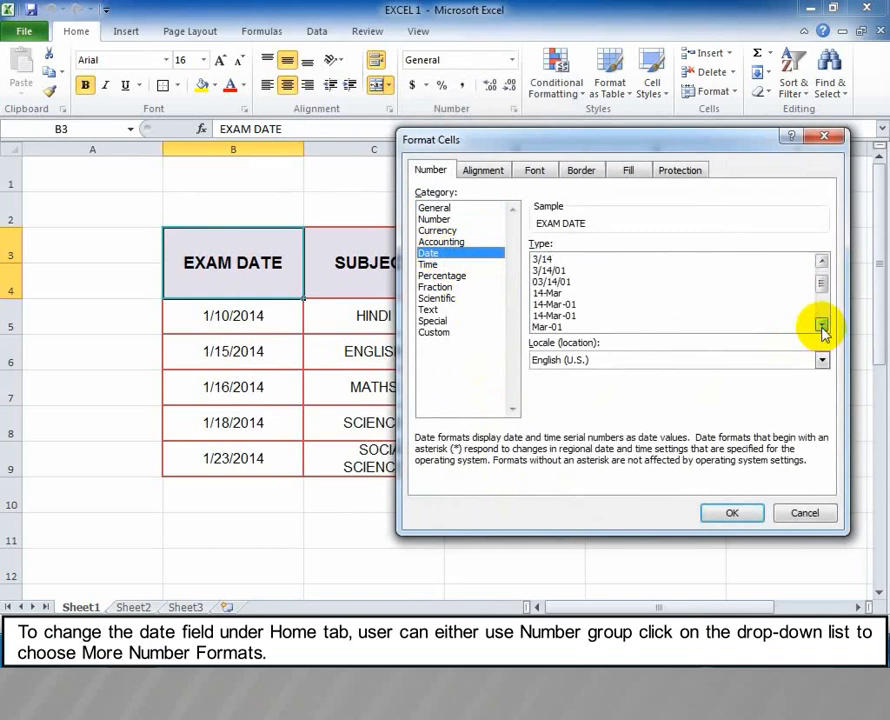
left_click(821, 326)
left_click(821, 326)
left_click(821, 326)
left_click(821, 326)
left_click(821, 326)
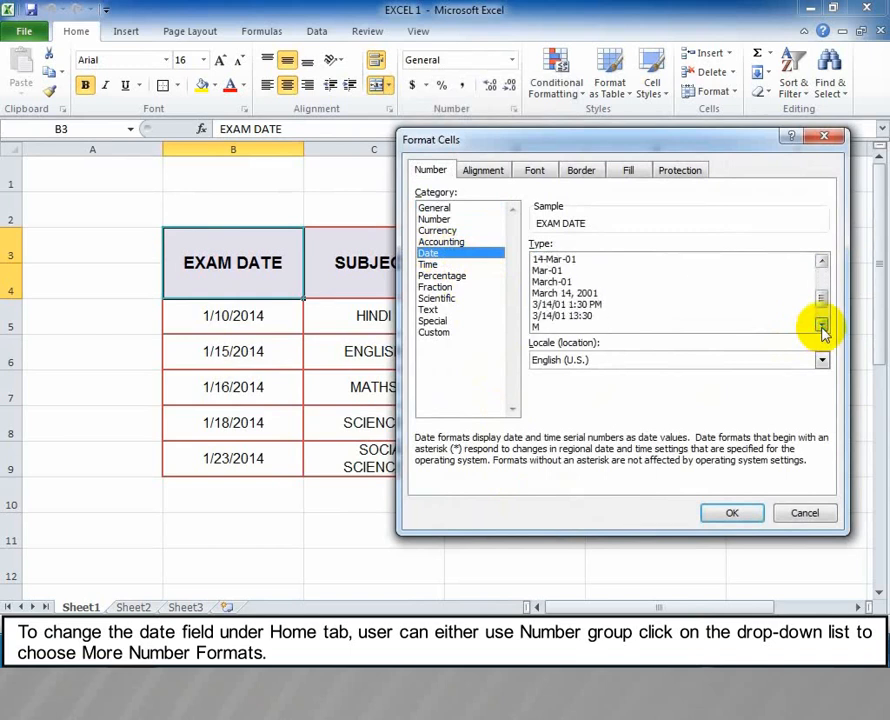
left_click(821, 326)
left_click(821, 326)
left_click(821, 326)
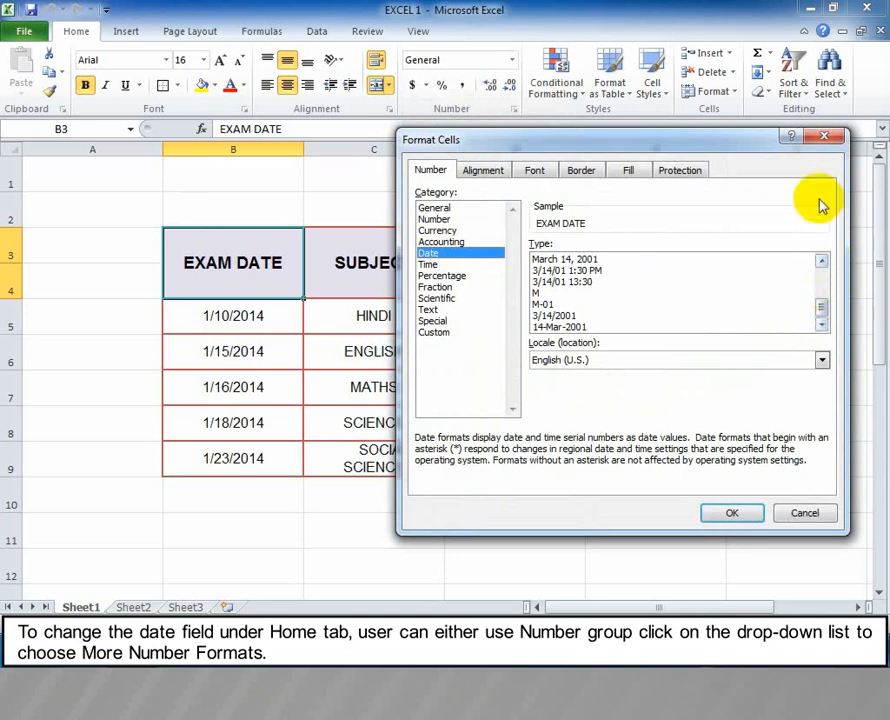
left_click(822, 138)
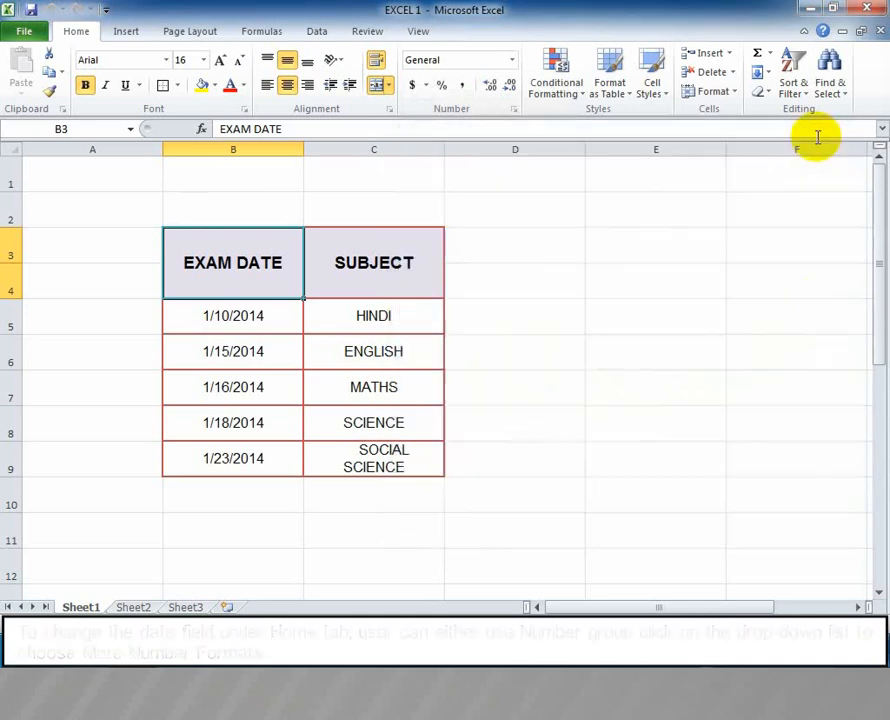
Step: Examine the Date format types in Format Cells for the EXAM DATE heading cell without applying one
left_click(736, 94)
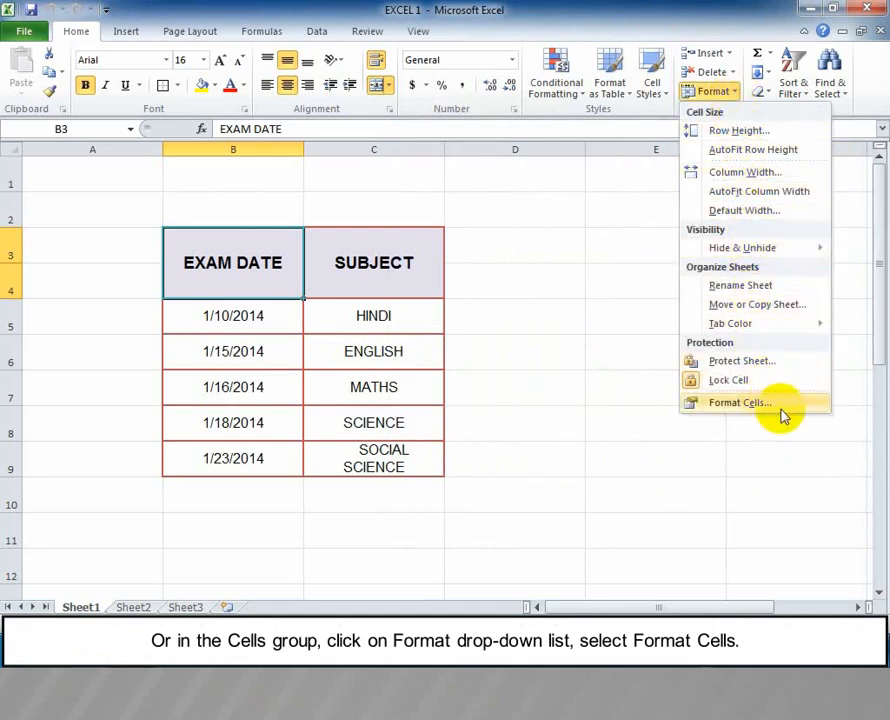
left_click(738, 402)
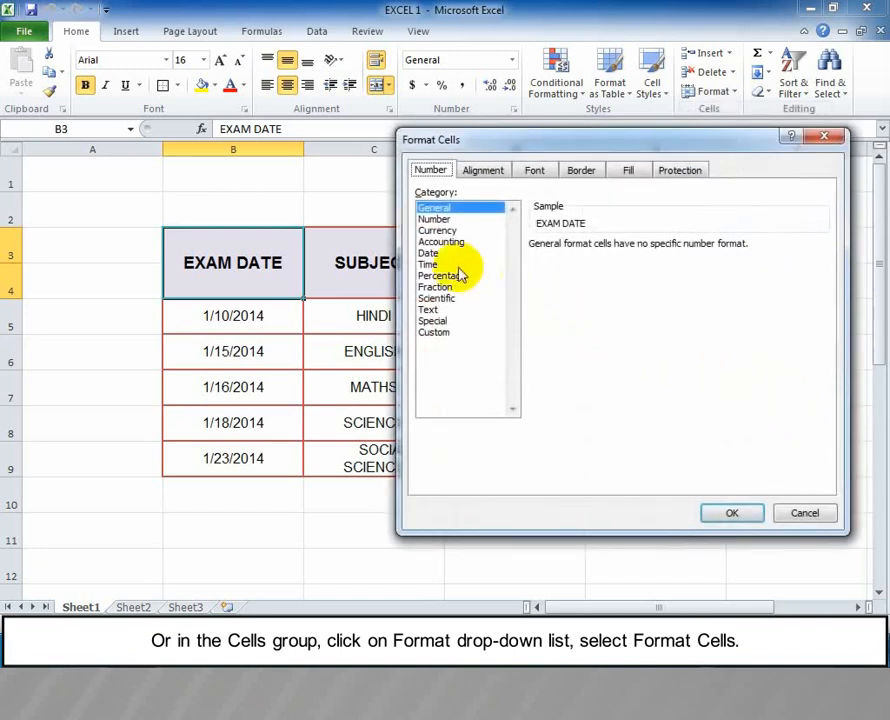
left_click(428, 254)
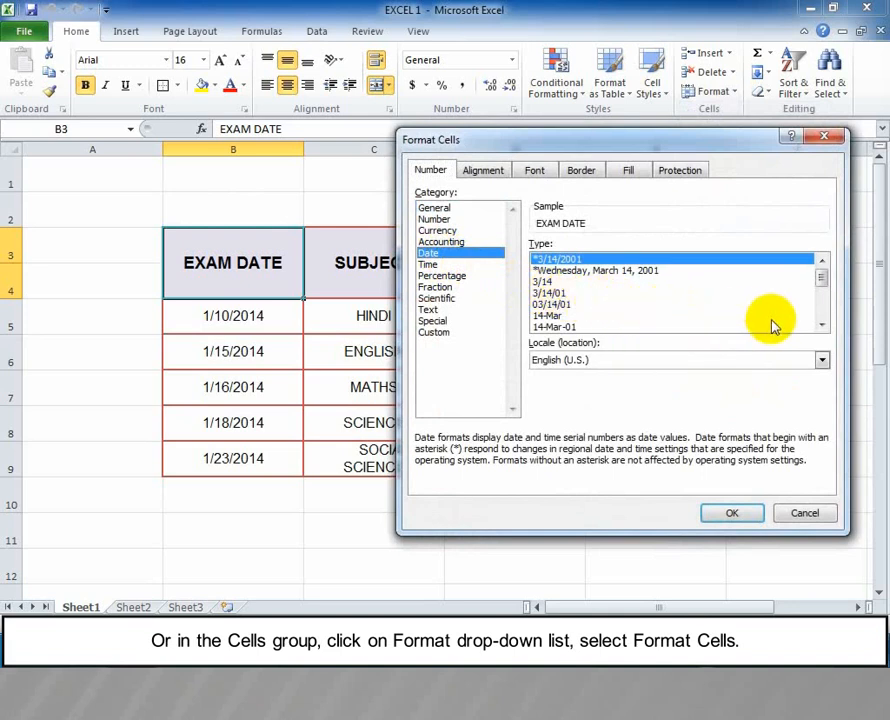
left_click(820, 327)
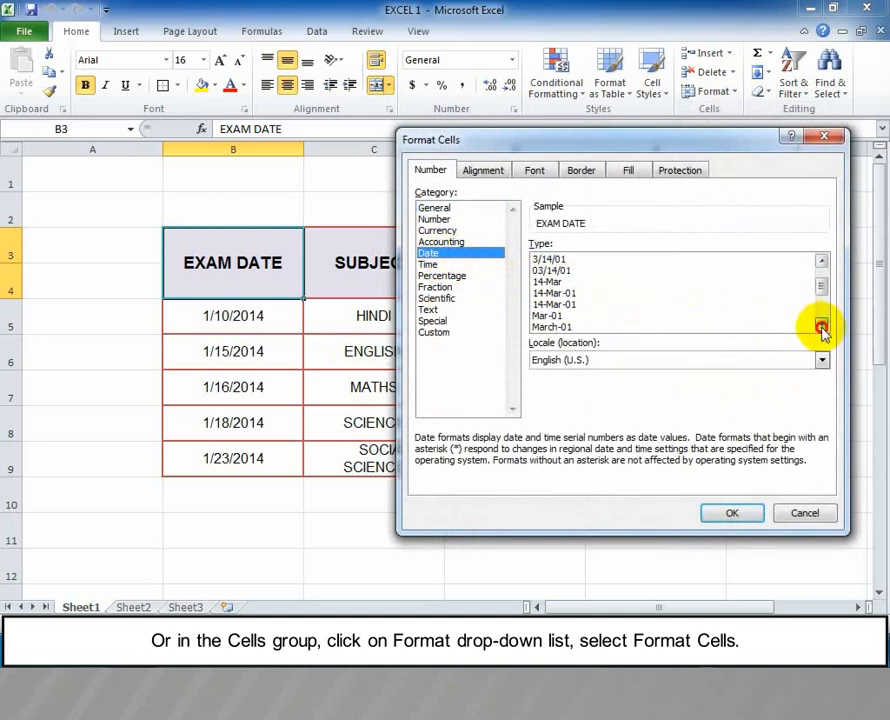
left_click(820, 327)
left_click(820, 327)
left_click(820, 327)
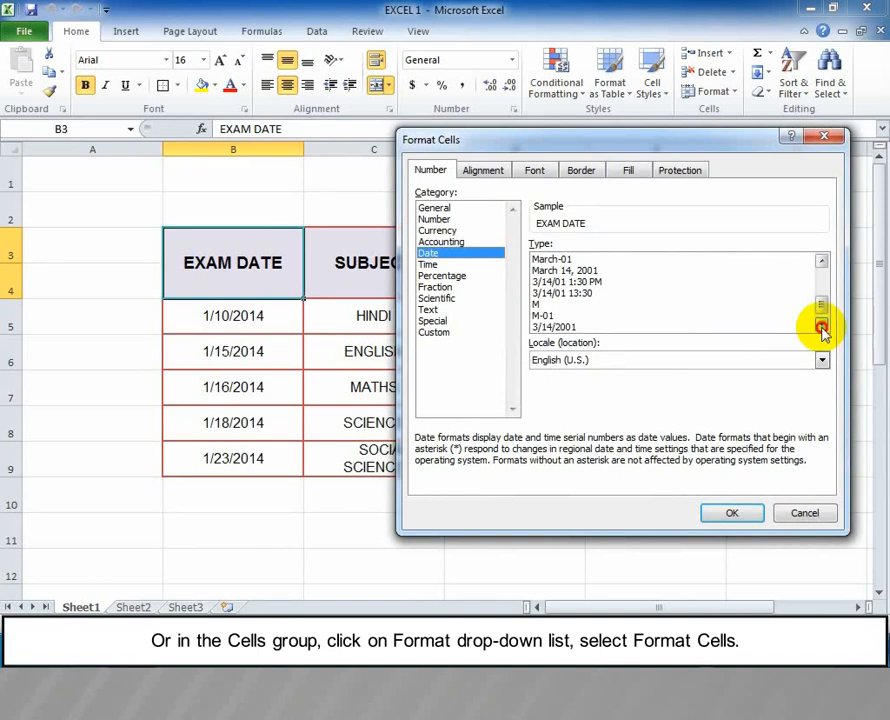
left_click(820, 327)
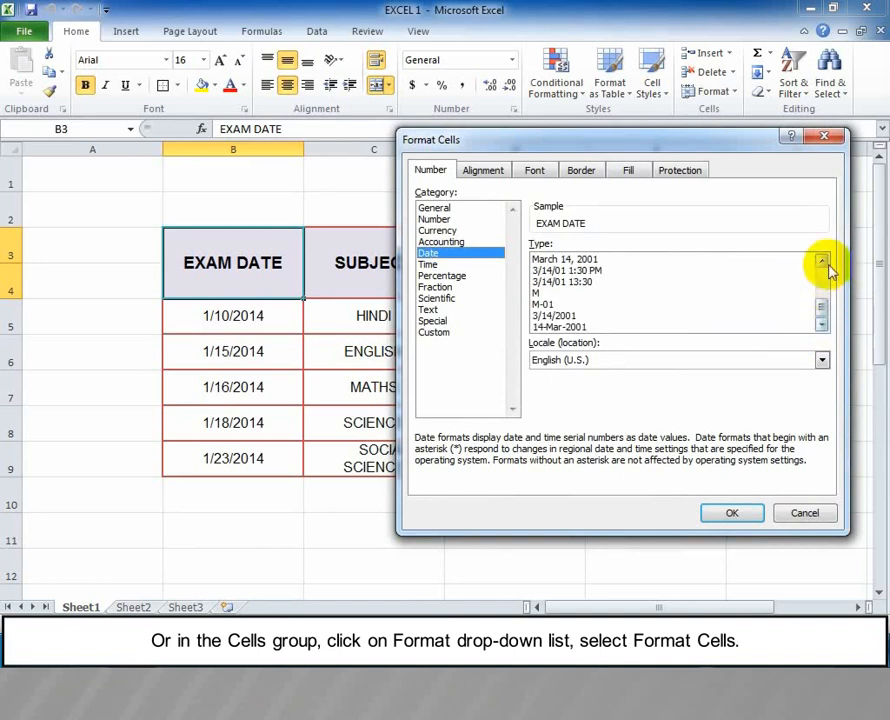
left_click(825, 138)
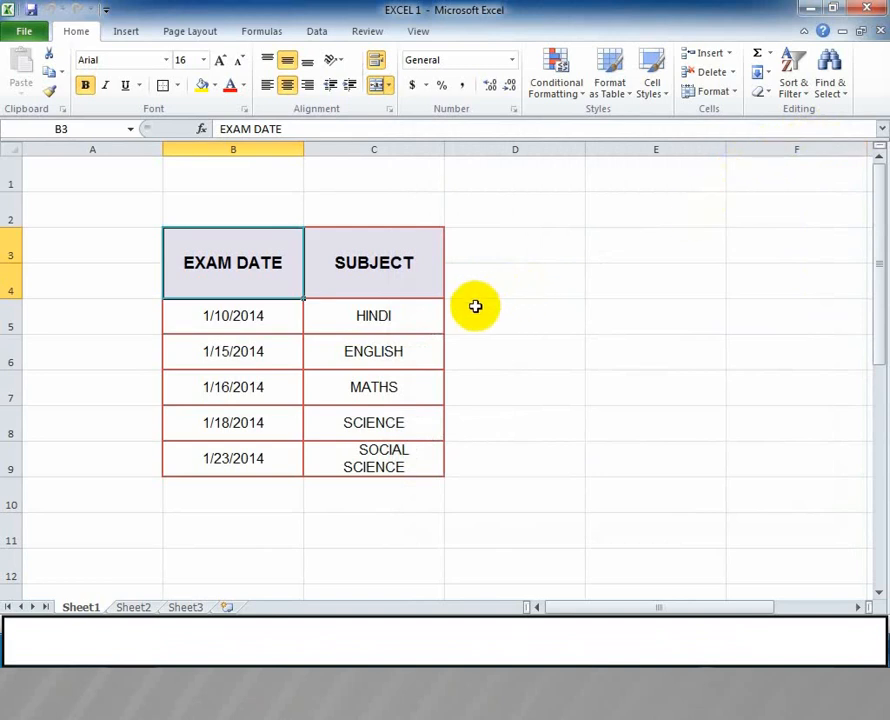
Step: Apply the 14-Mar-01 date format to the exam dates in B5:B9 through More Number Formats
left_click(181, 318)
left_click_drag(186, 340, 199, 458)
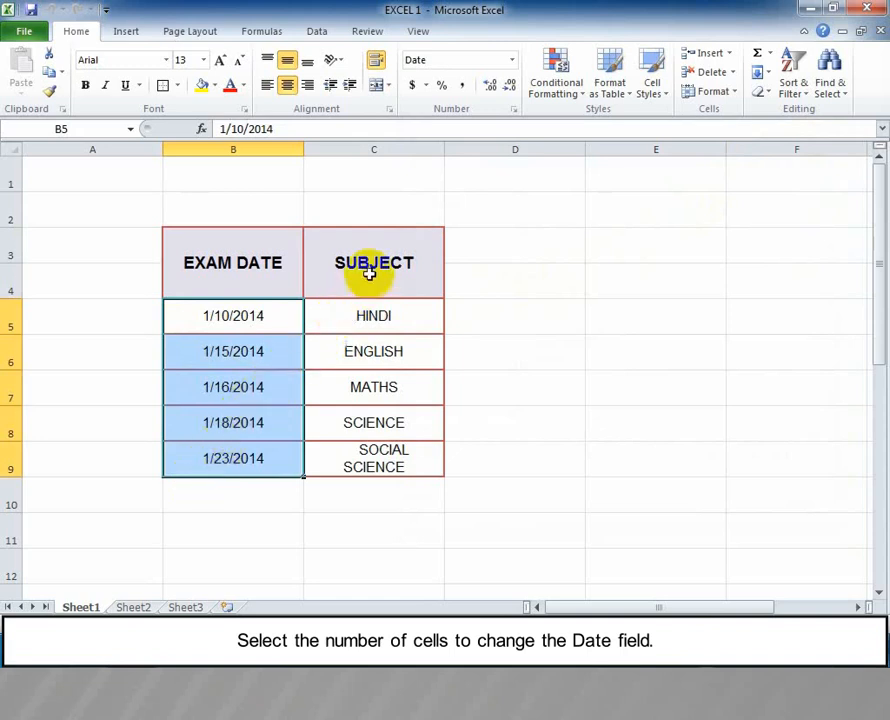
left_click(512, 62)
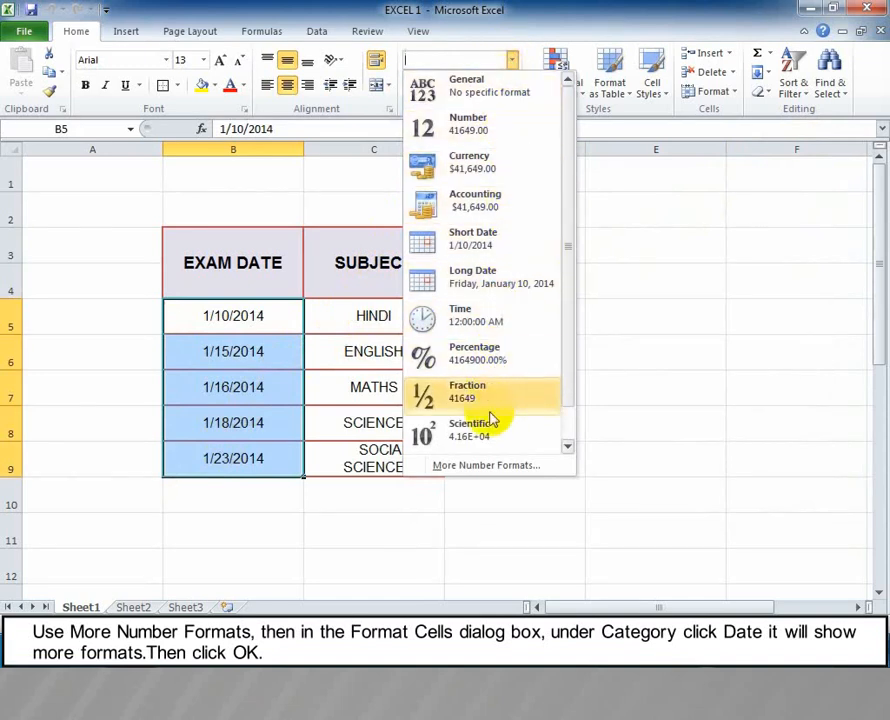
left_click(489, 466)
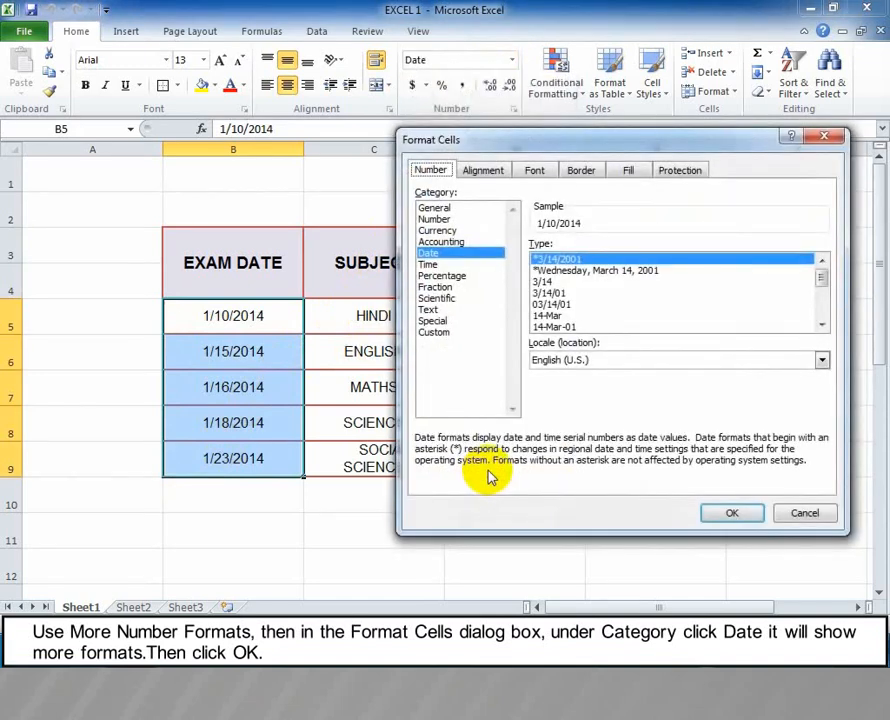
left_click(556, 327)
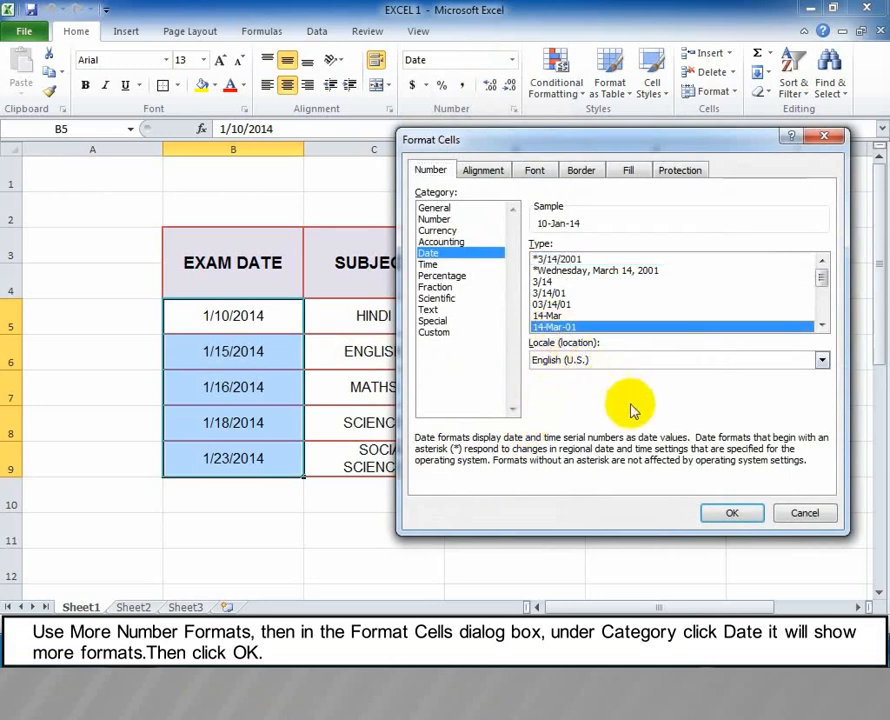
left_click(714, 520)
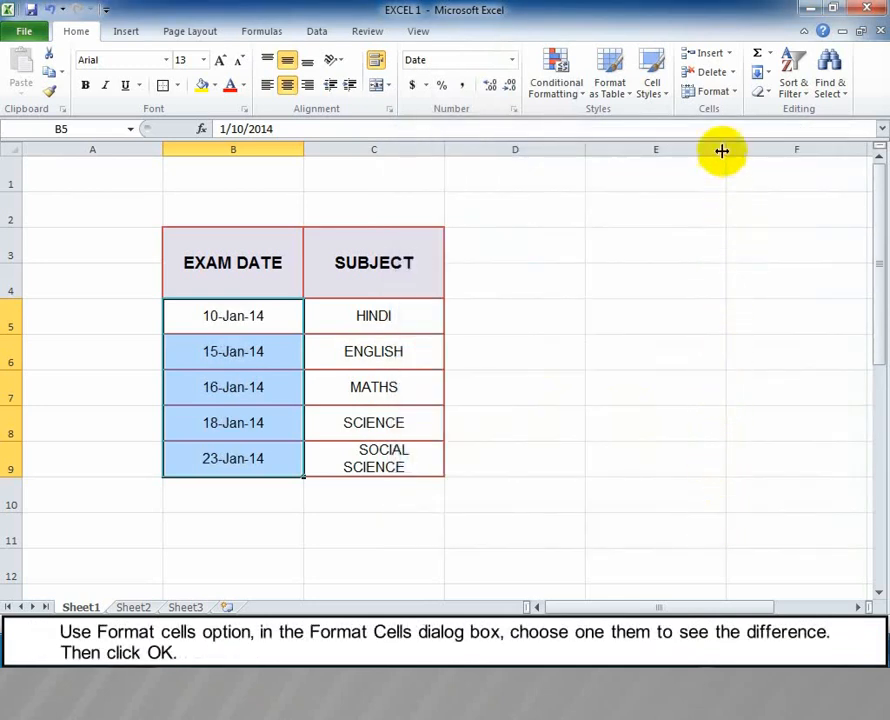
Step: Change the exam dates in B5:B9 to the 3/14/01 date type using Format Cells
left_click(735, 92)
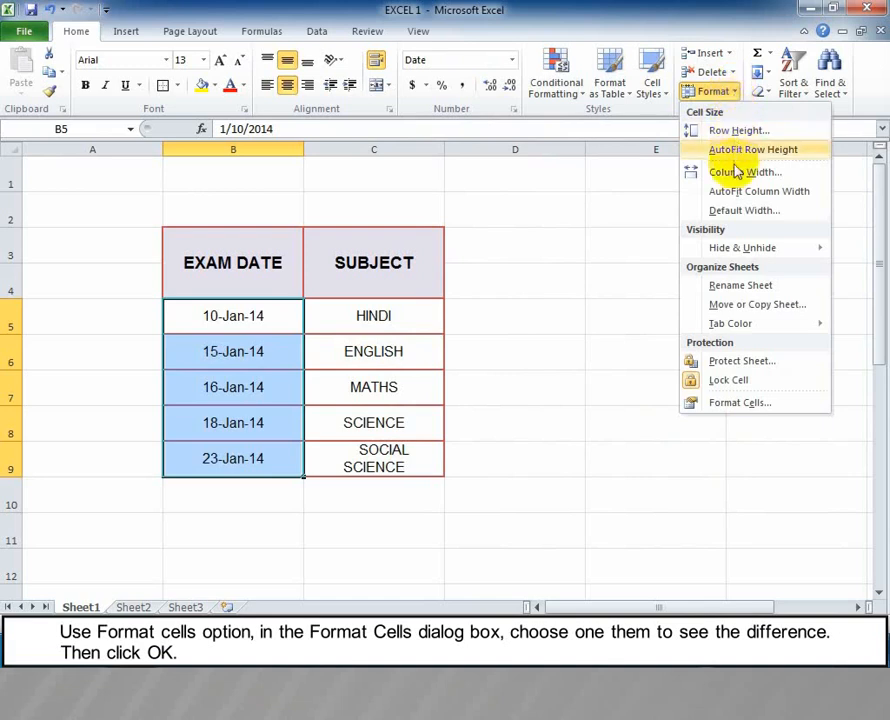
left_click(742, 404)
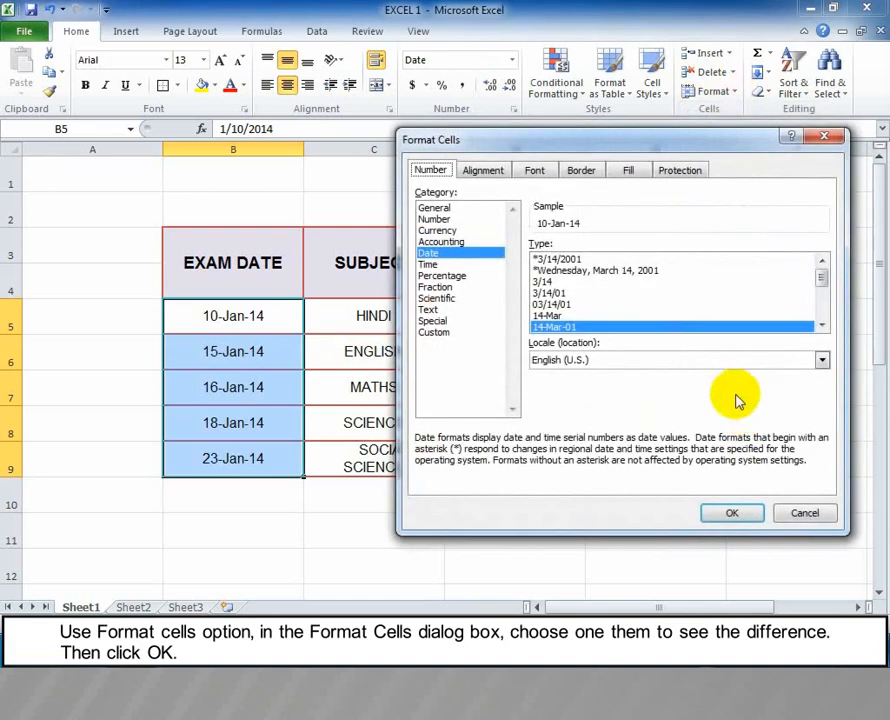
left_click(556, 293)
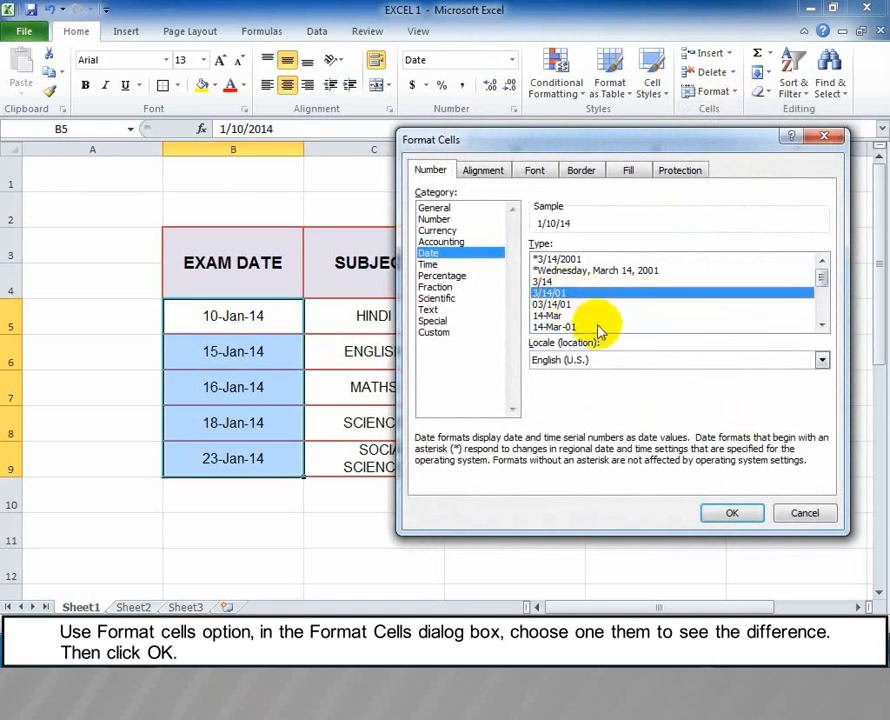
left_click(730, 513)
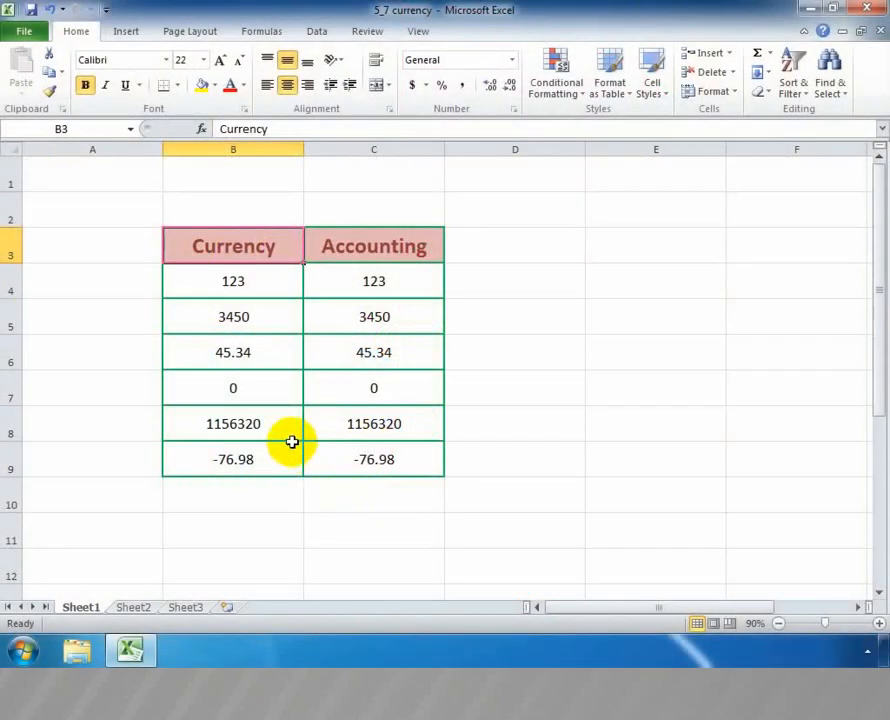
Step: Apply the Currency number format to the values under the Currency heading in B4:B9
left_click_drag(212, 290, 345, 472)
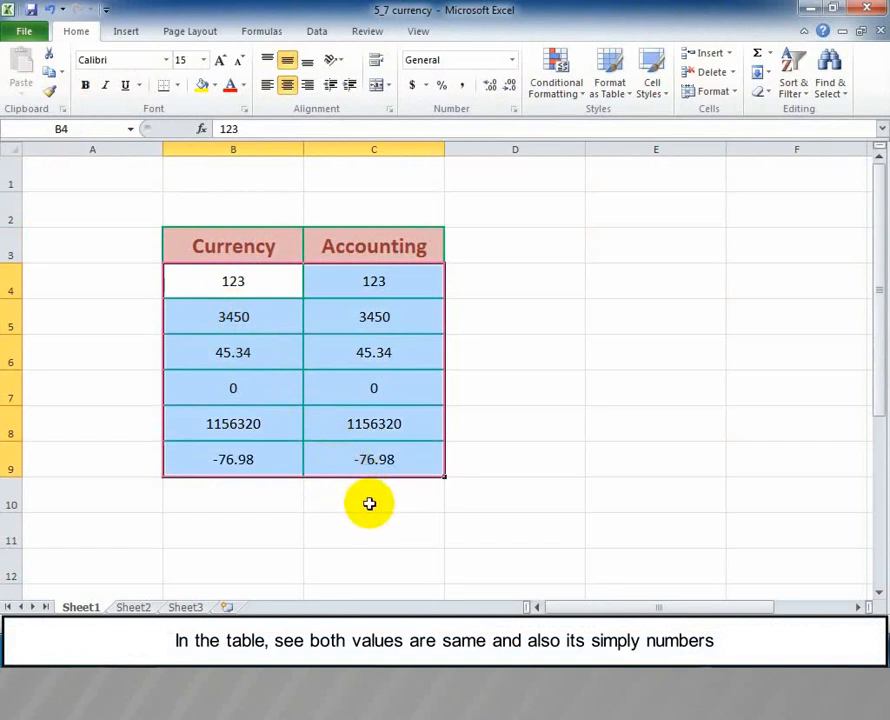
left_click(369, 503)
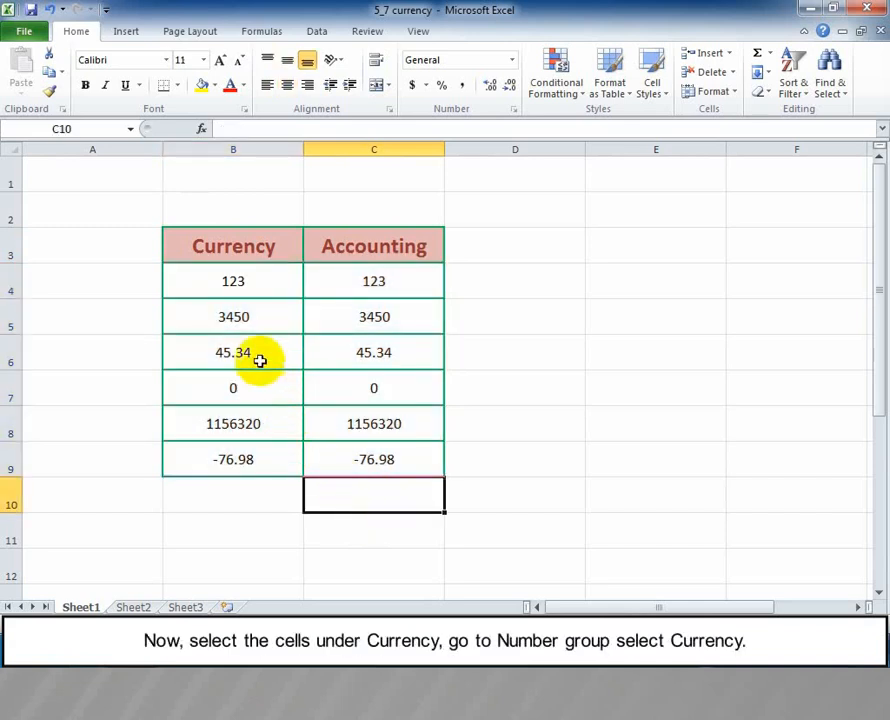
left_click_drag(193, 282, 246, 467)
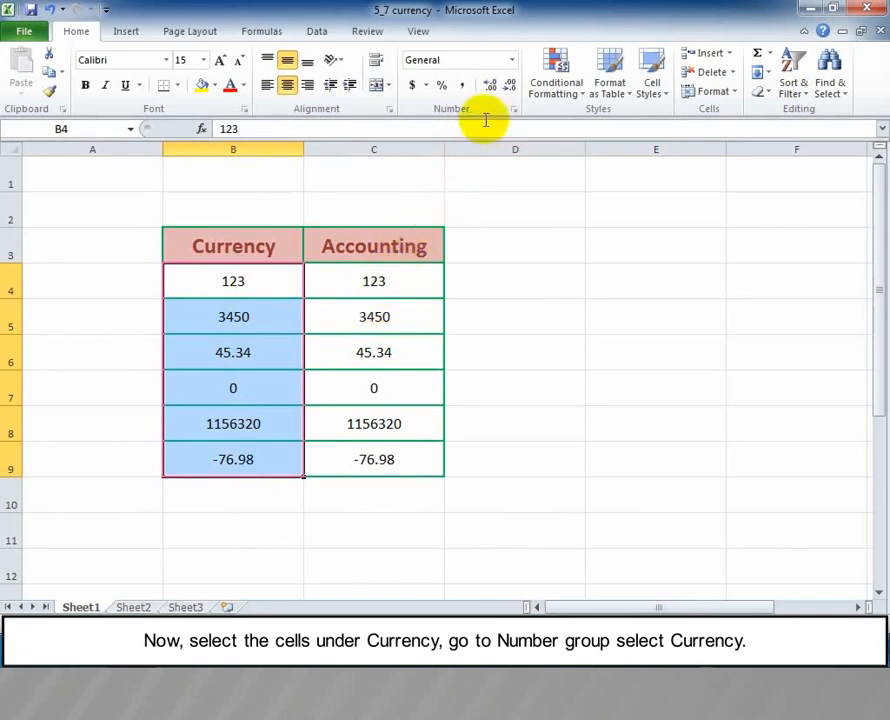
left_click(511, 61)
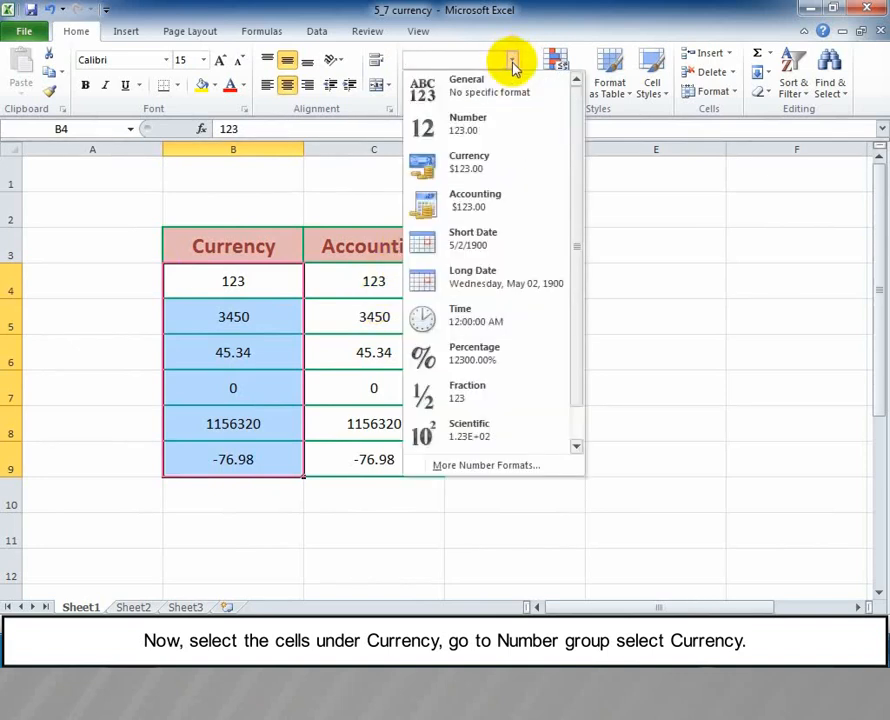
left_click(507, 166)
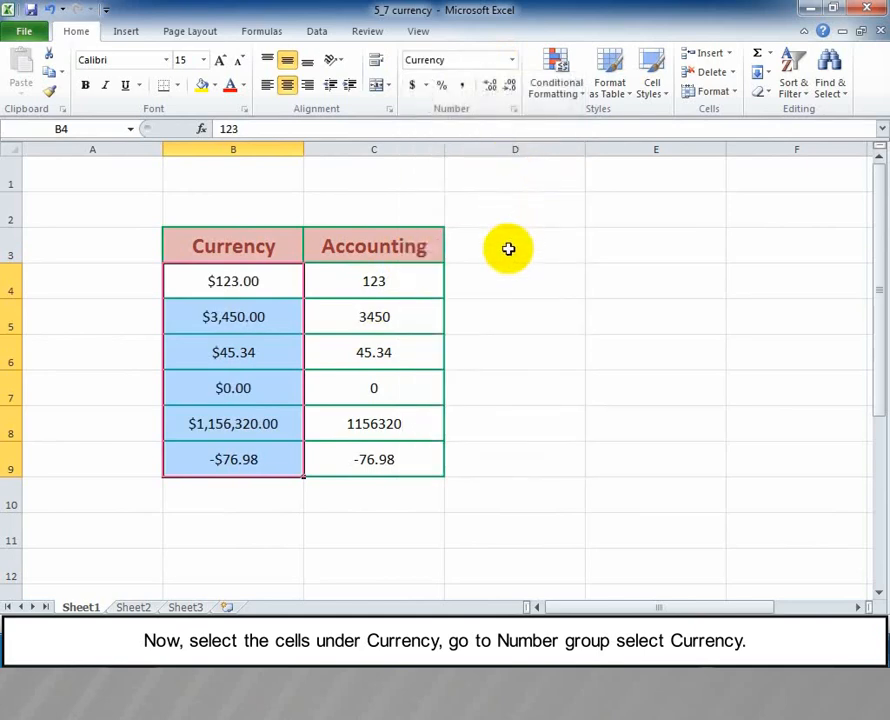
left_click(373, 501)
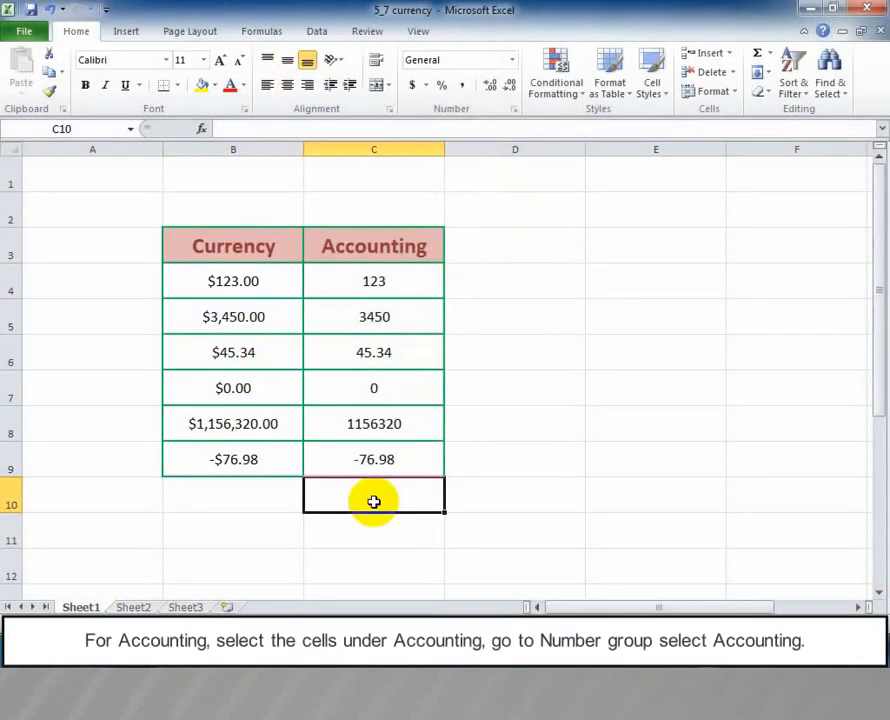
Step: Apply the Accounting number format to the values under the Accounting heading in C4:C9
left_click(331, 279)
left_click_drag(331, 279, 417, 470)
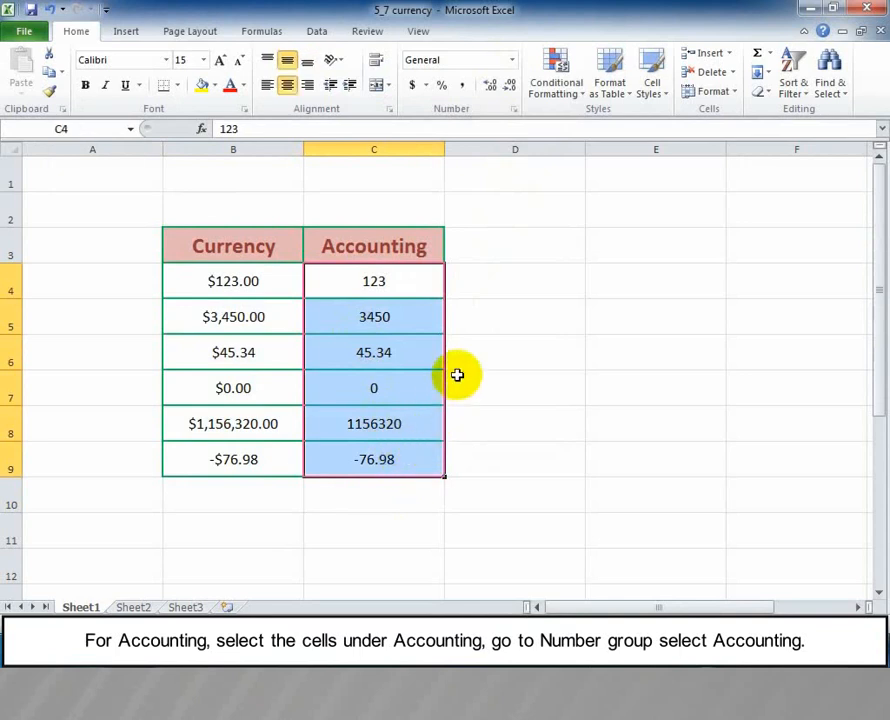
left_click(513, 62)
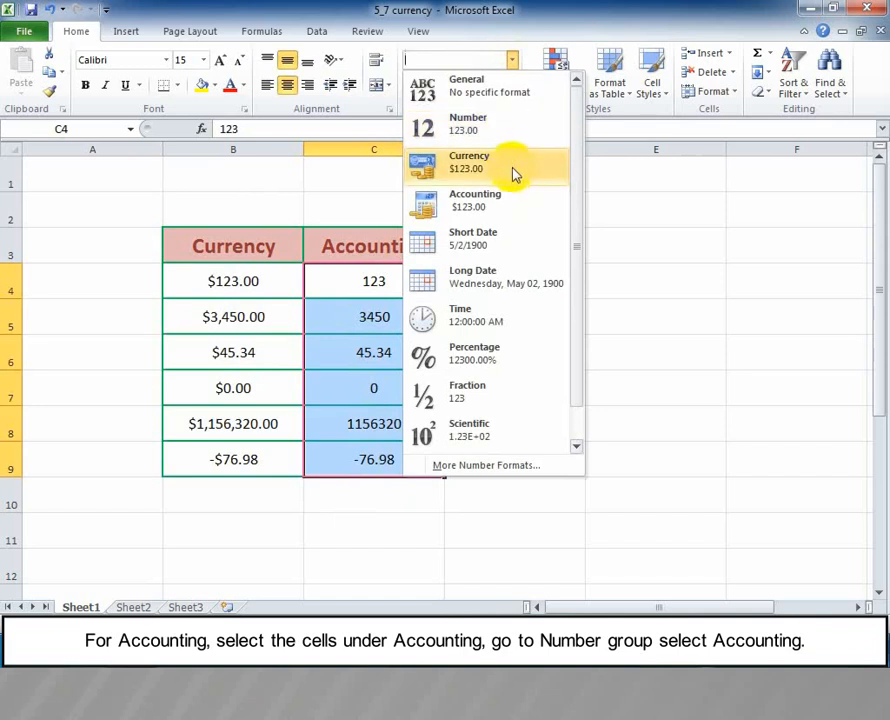
left_click(518, 214)
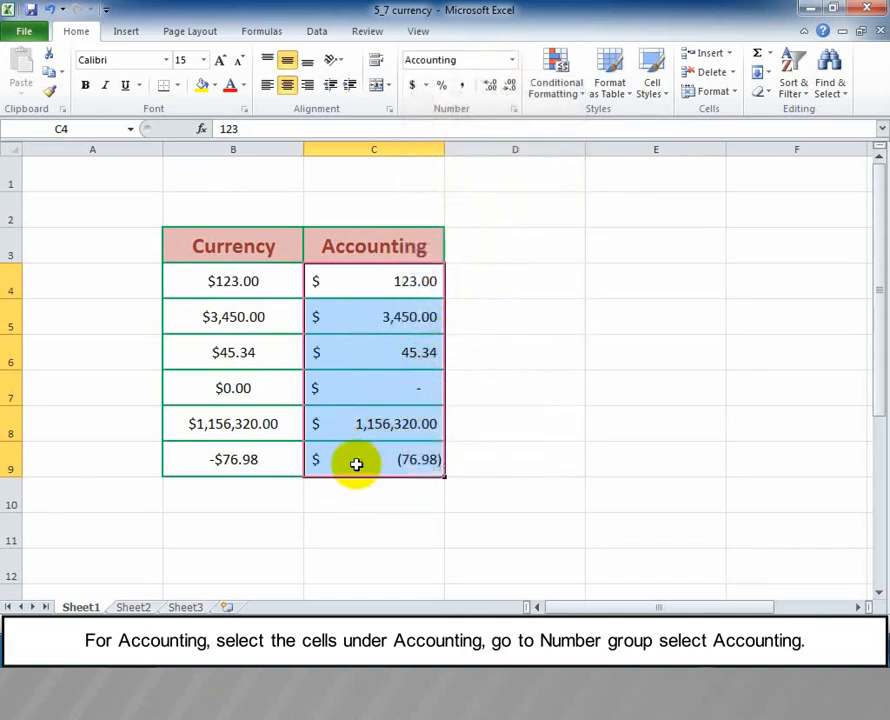
left_click(319, 501)
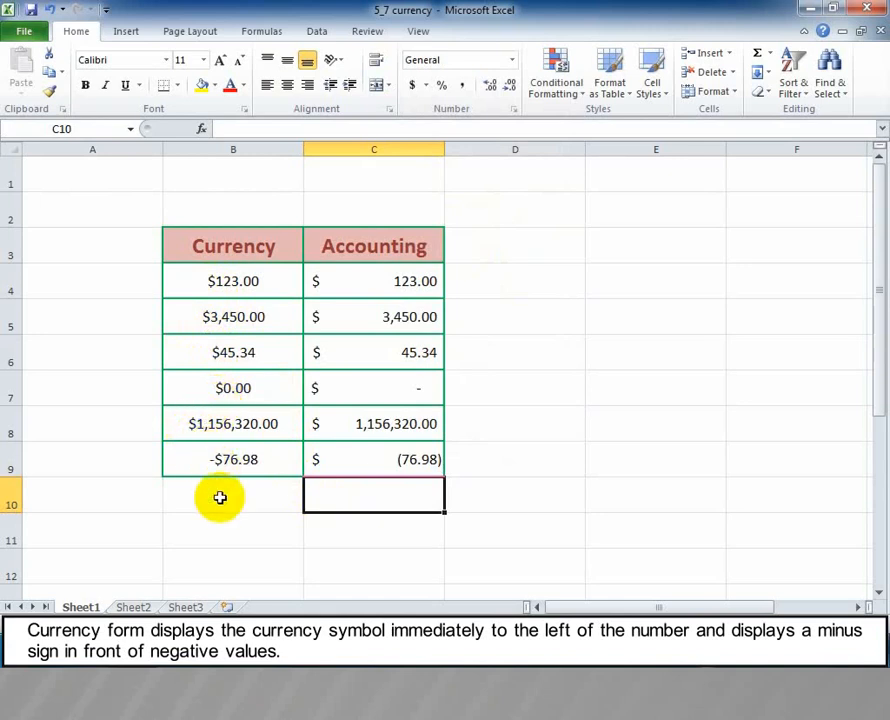
Step: Compare how the negative values in row 9 and zero values in row 7 display under Currency and Accounting
left_click(273, 469)
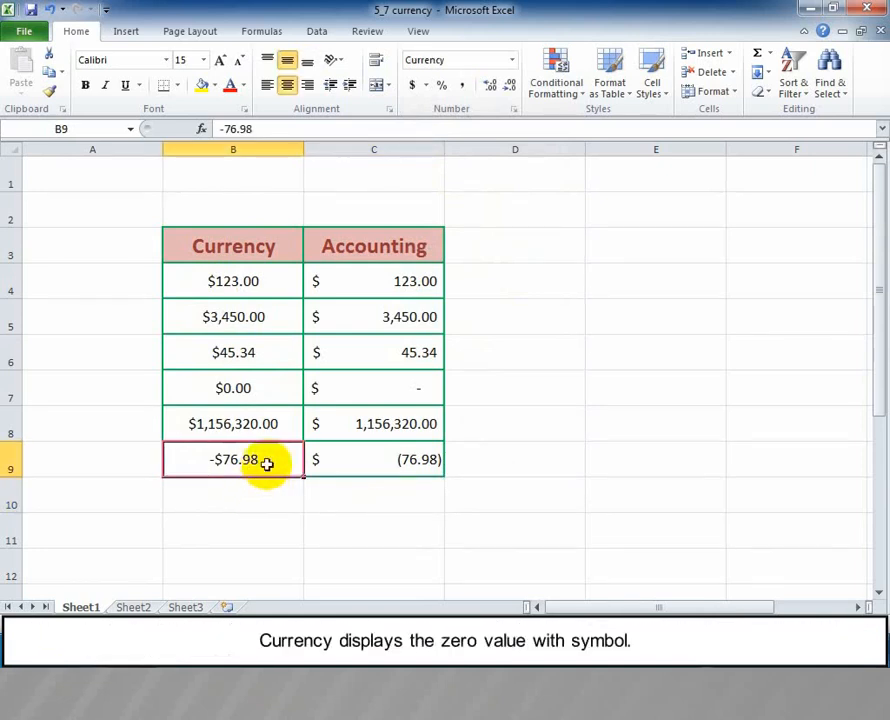
left_click(269, 392)
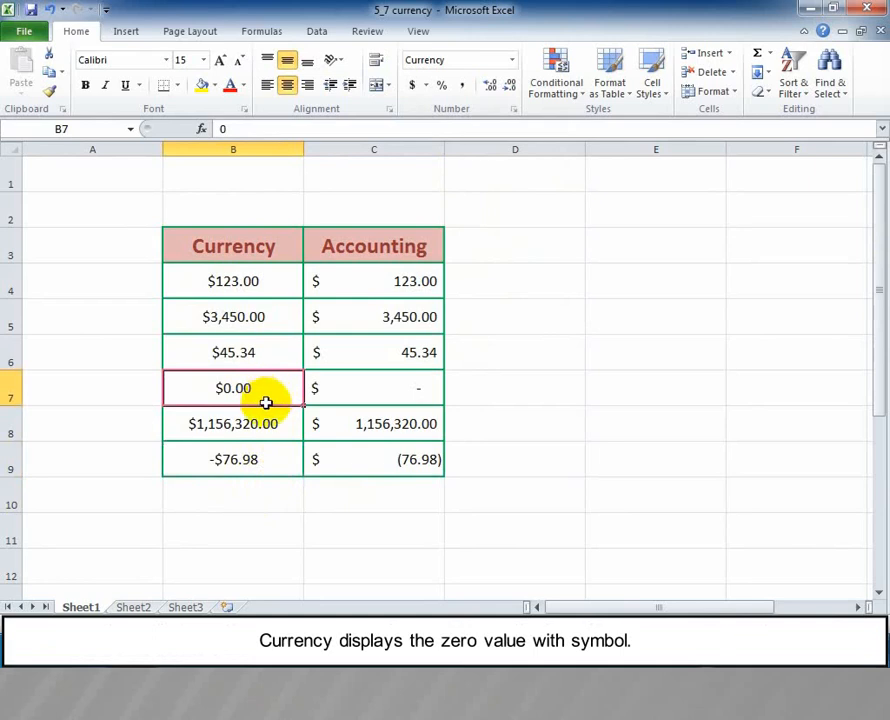
left_click(233, 541)
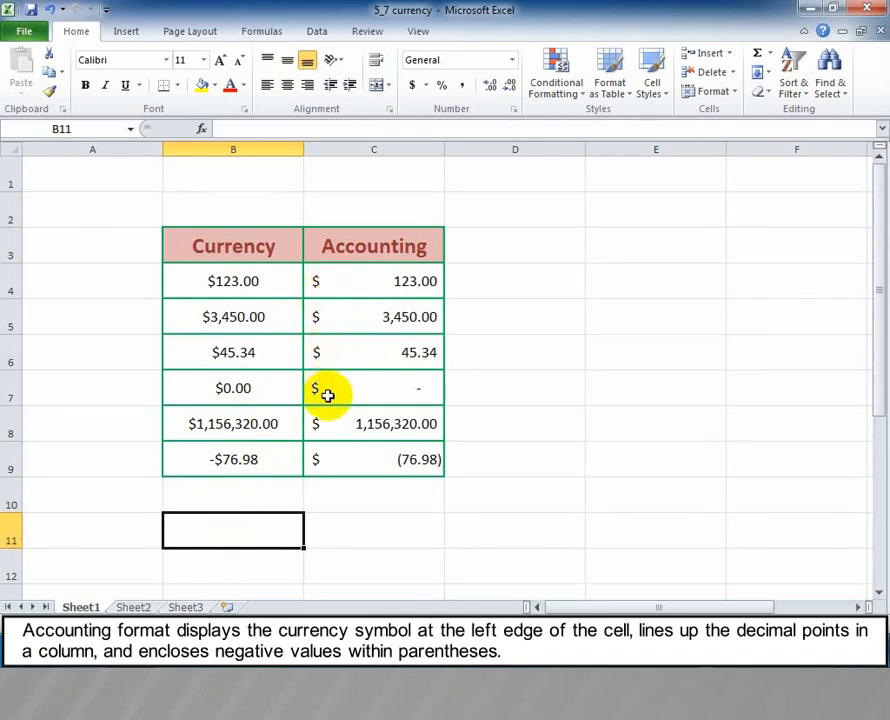
left_click(364, 466)
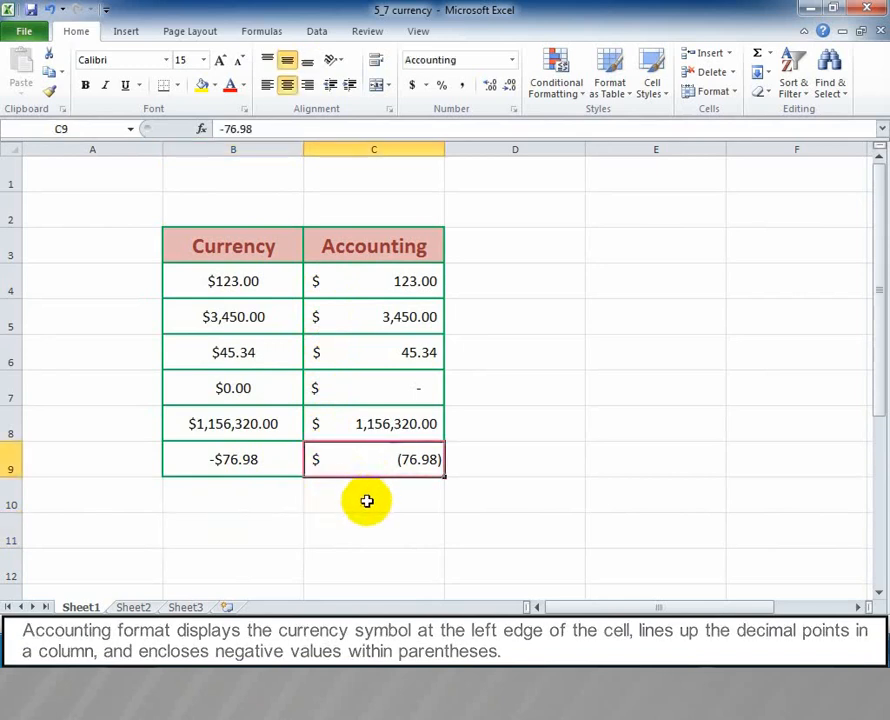
left_click(368, 390)
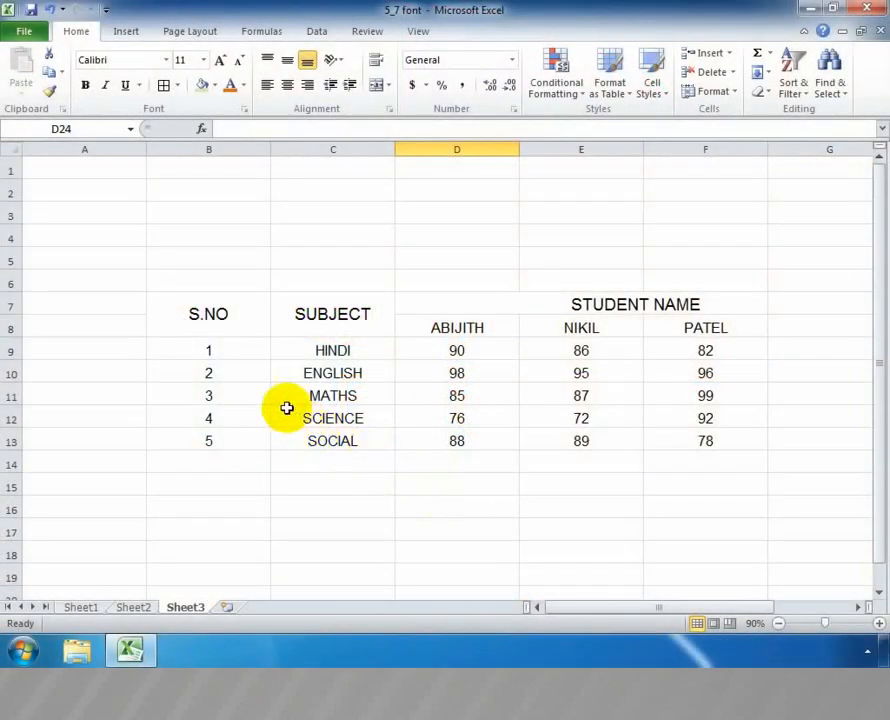
Step: Set the font of the marks table B7:F13 on Sheet3 to Adobe Heiti Std R
left_click_drag(170, 315, 657, 445)
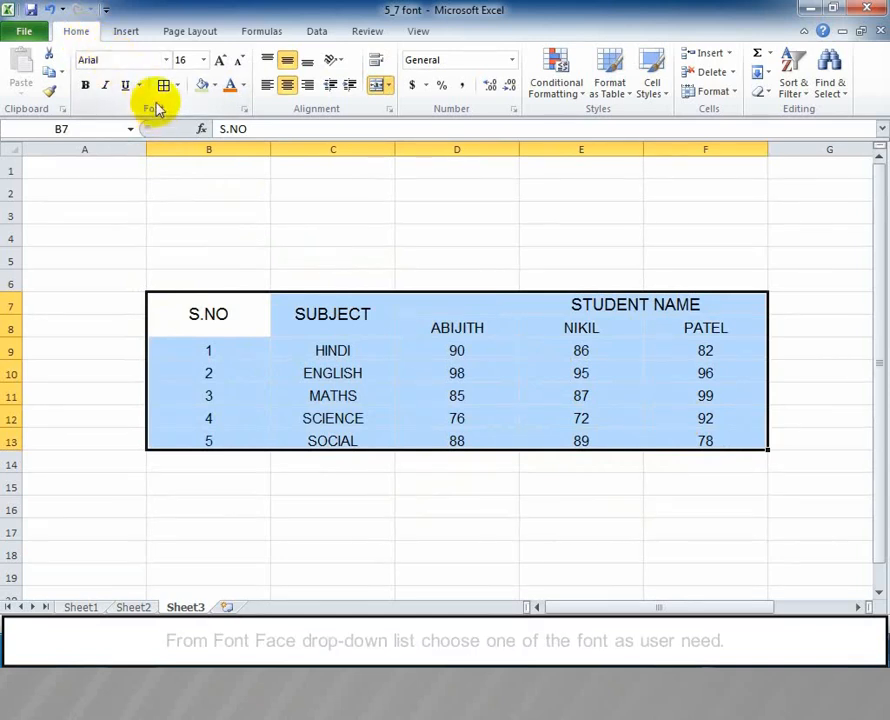
left_click(167, 60)
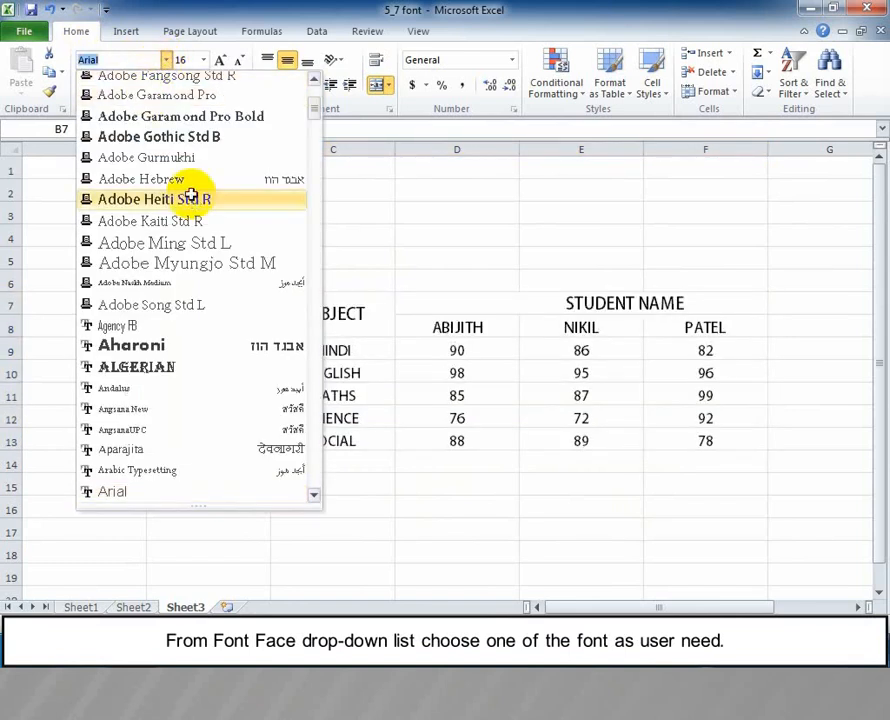
left_click(191, 197)
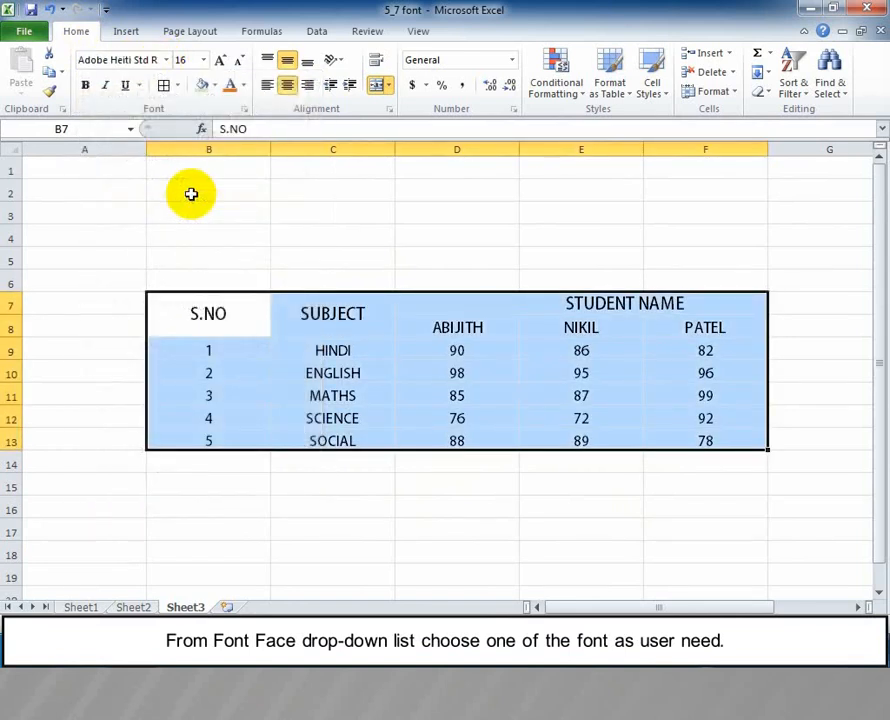
Step: Set the marks table's font size to 14, and try stepping it up to 18 and back down to 14
left_click(204, 61)
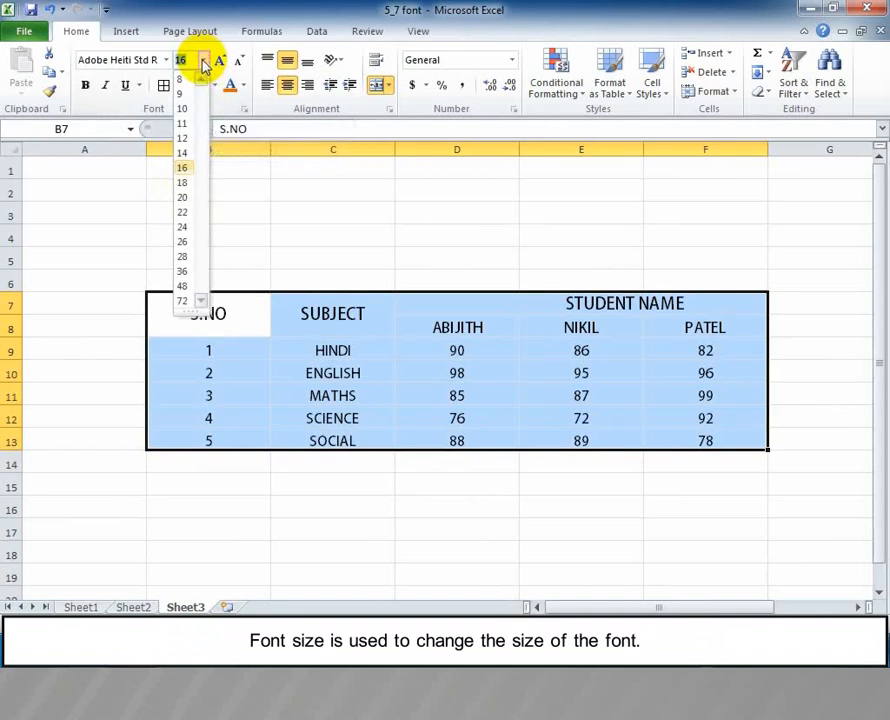
left_click(182, 152)
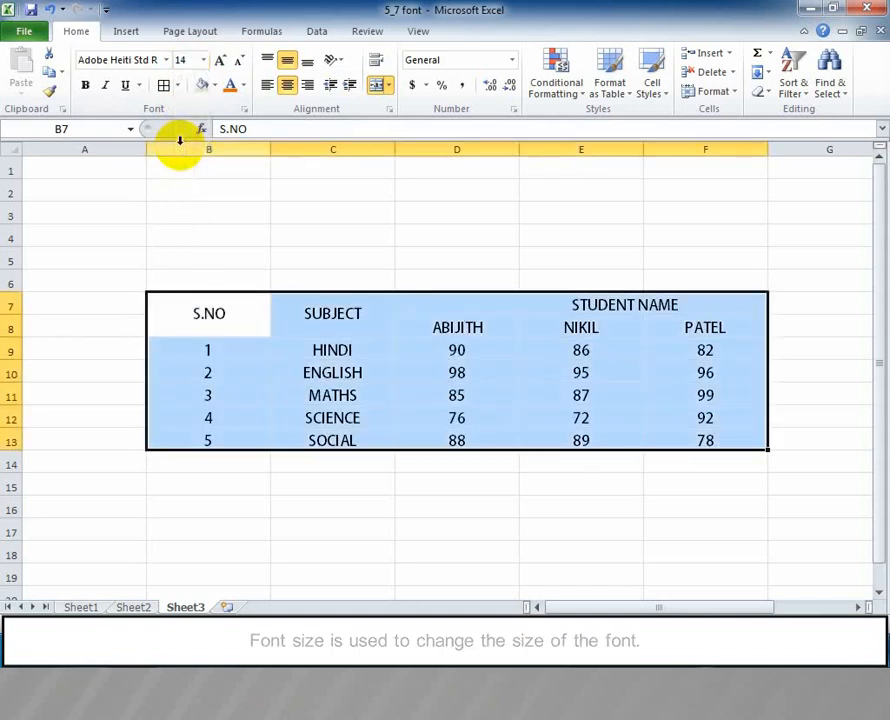
left_click(228, 64)
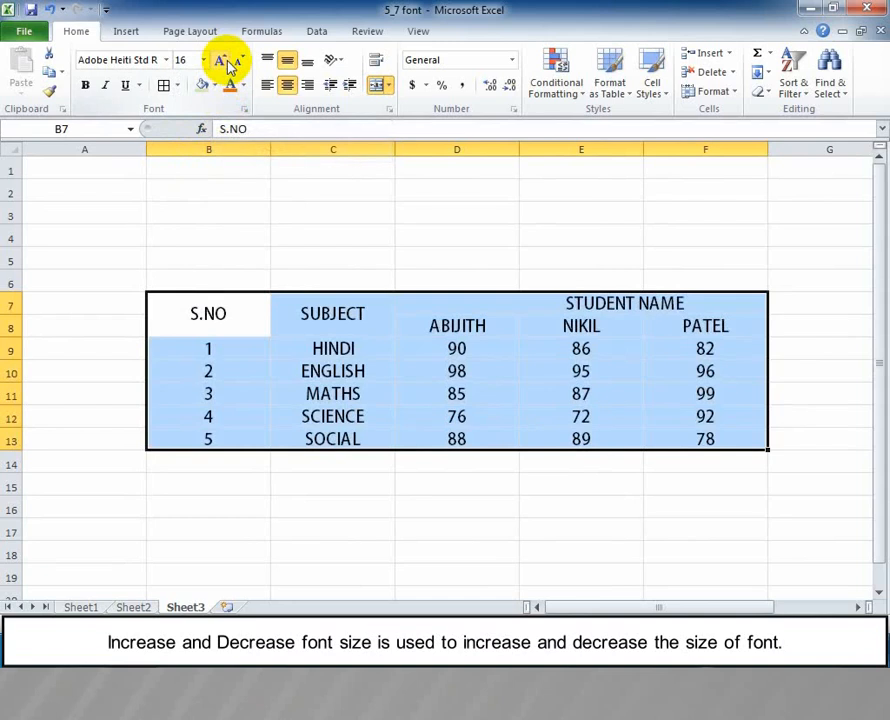
left_click(228, 64)
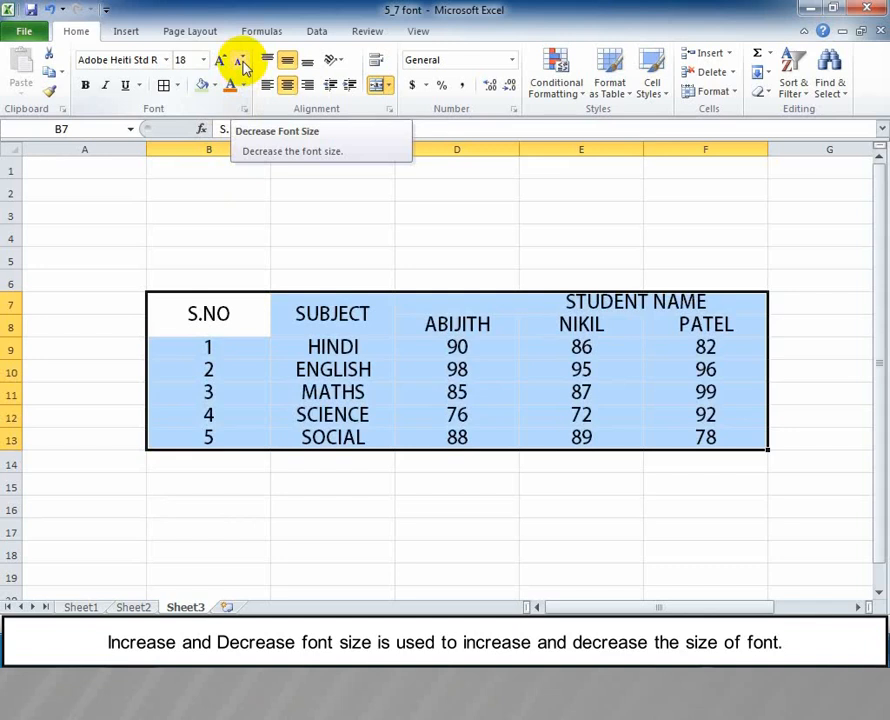
left_click(243, 64)
left_click(243, 64)
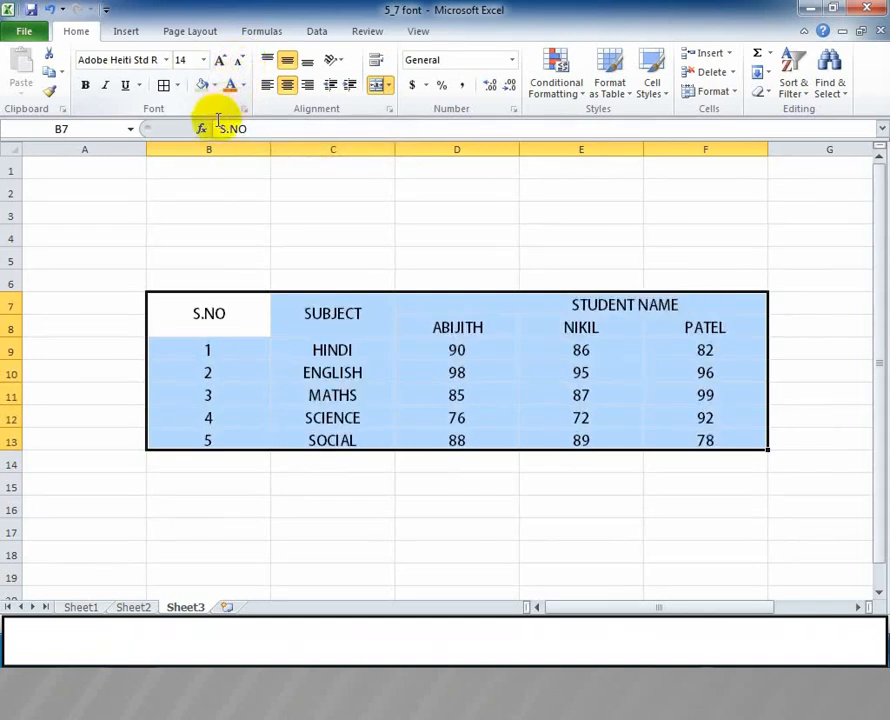
Step: Try bold, italic and underline one at a time on the marks table, removing each again
left_click(86, 88)
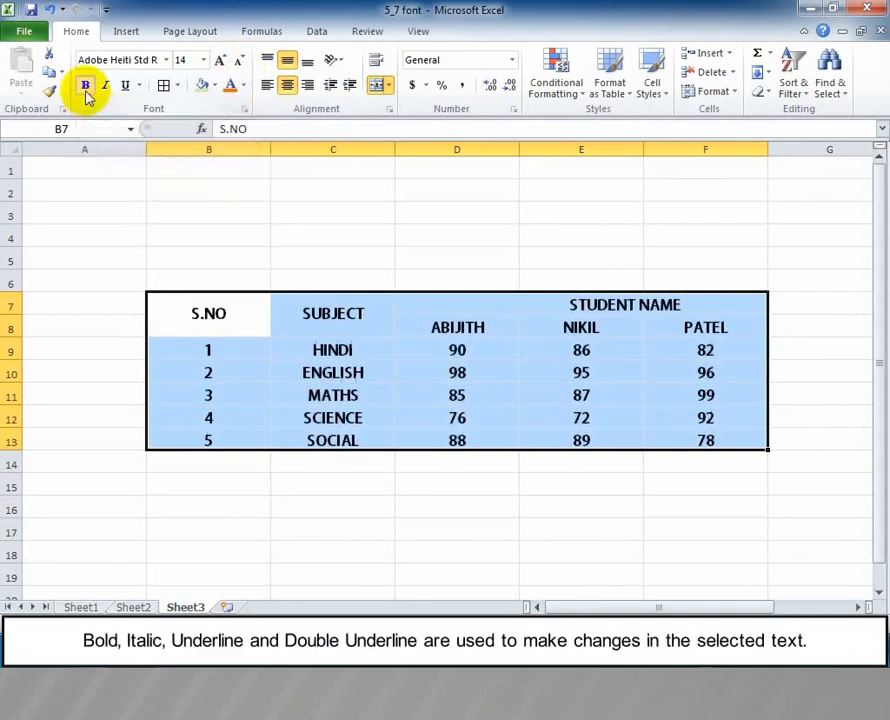
left_click(86, 88)
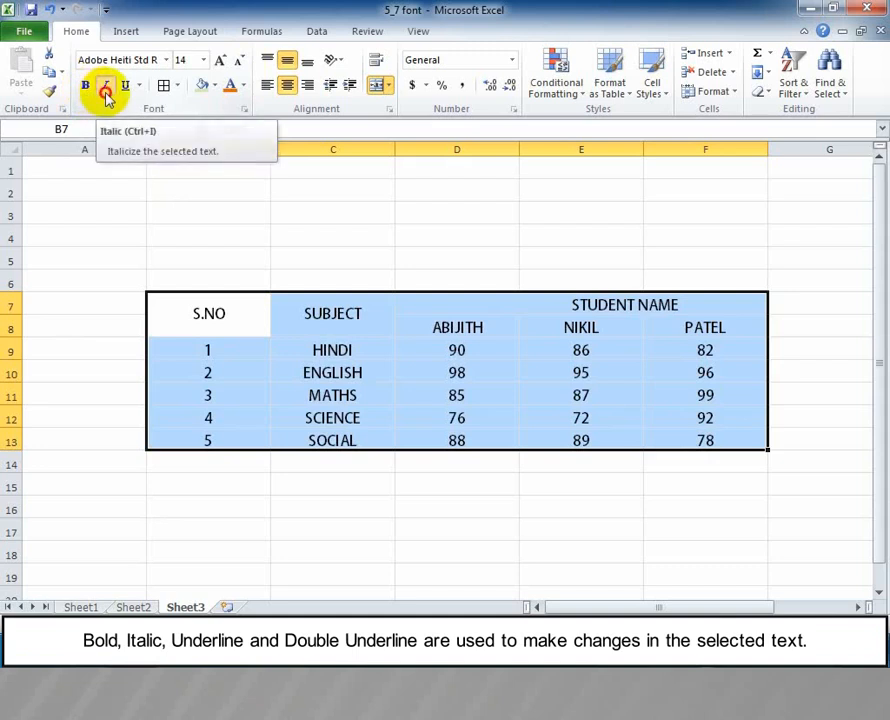
left_click(106, 90)
left_click(106, 90)
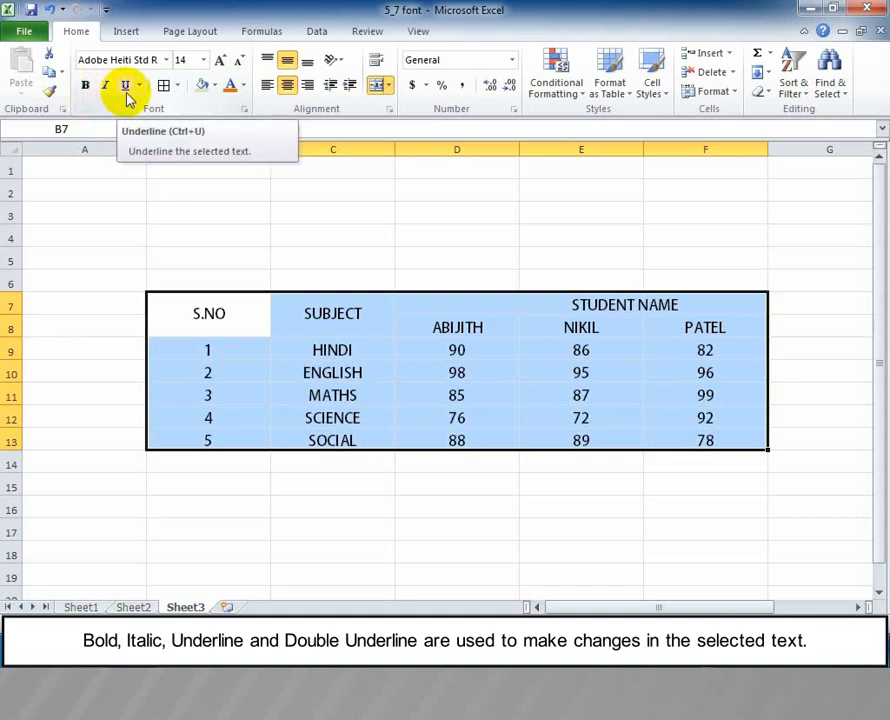
left_click(127, 89)
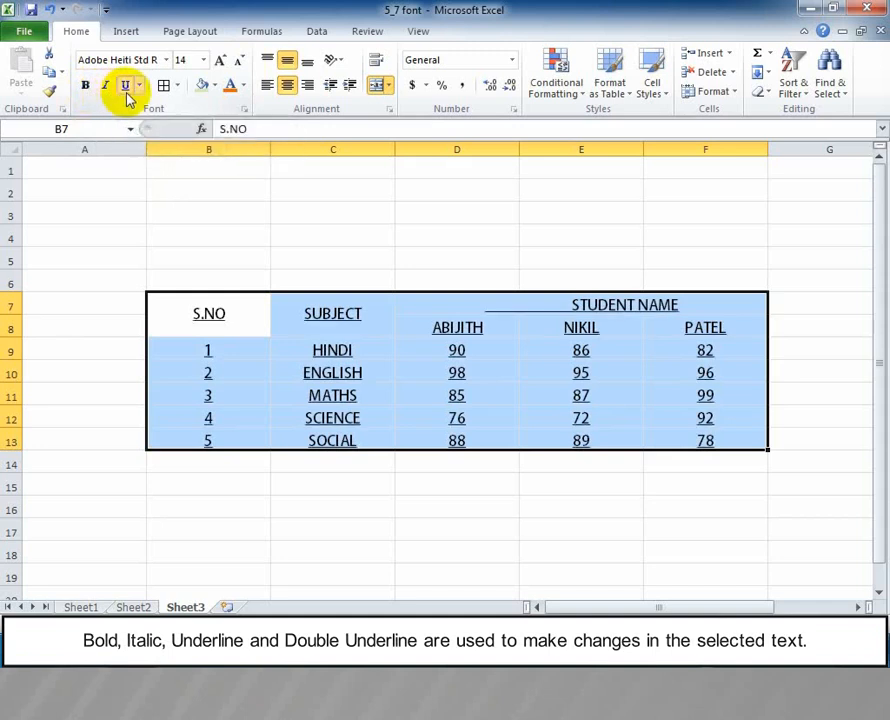
left_click(127, 89)
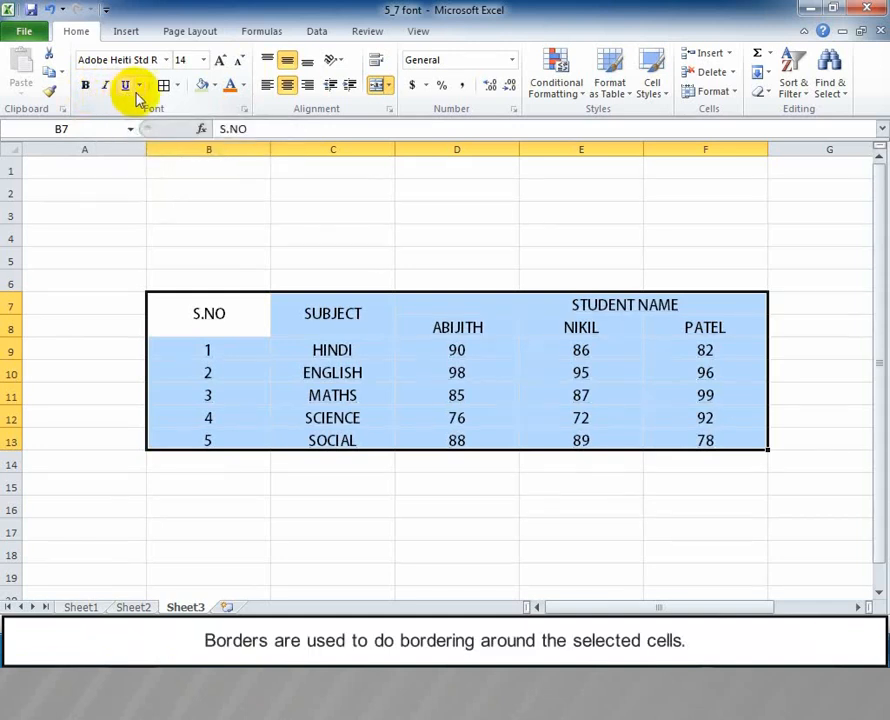
Step: Apply All Borders to the marks table B7:F13 and deselect it
left_click(177, 87)
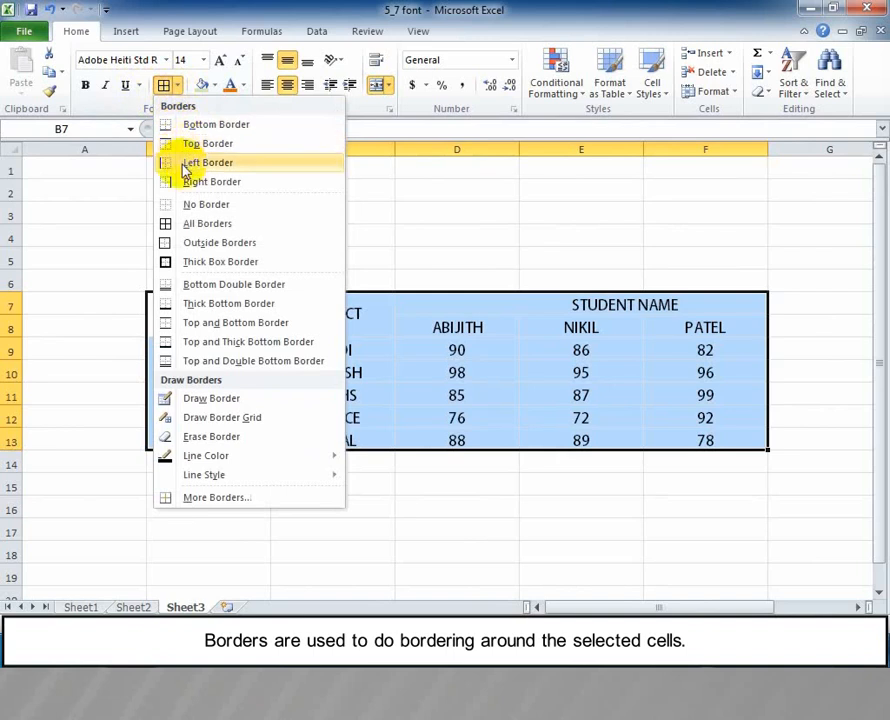
left_click(181, 226)
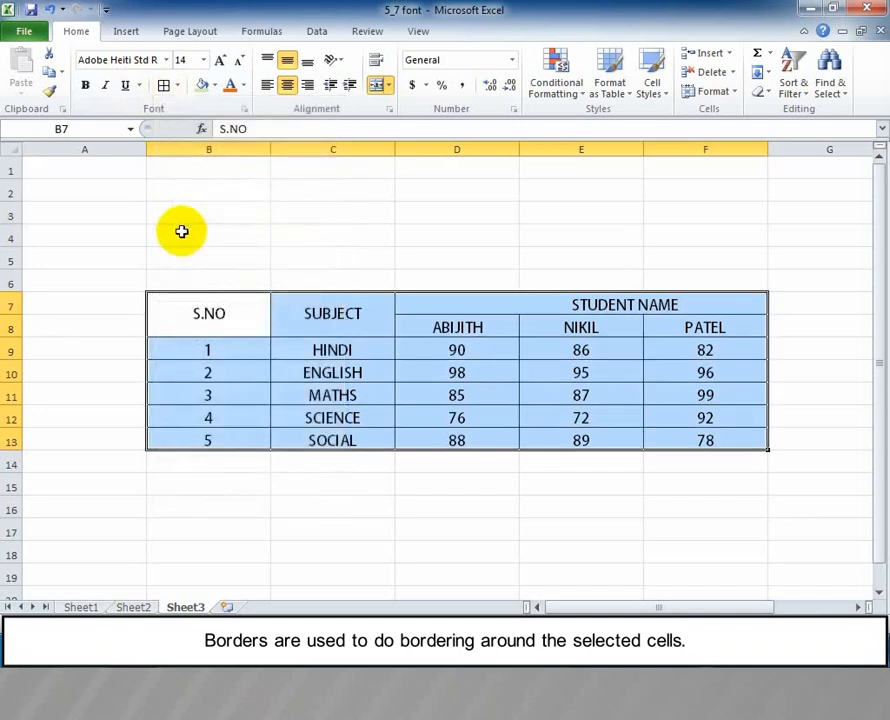
left_click(302, 465)
Step: Give the HINDI marks in D9:F9 a dark olive green fill and a white font color
left_click_drag(495, 352, 683, 358)
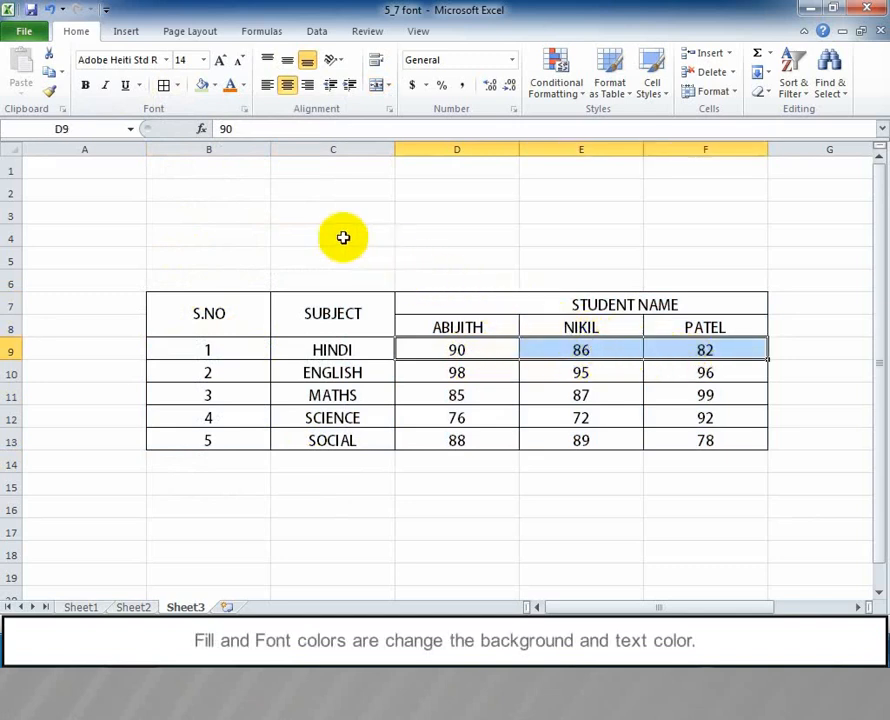
left_click(214, 85)
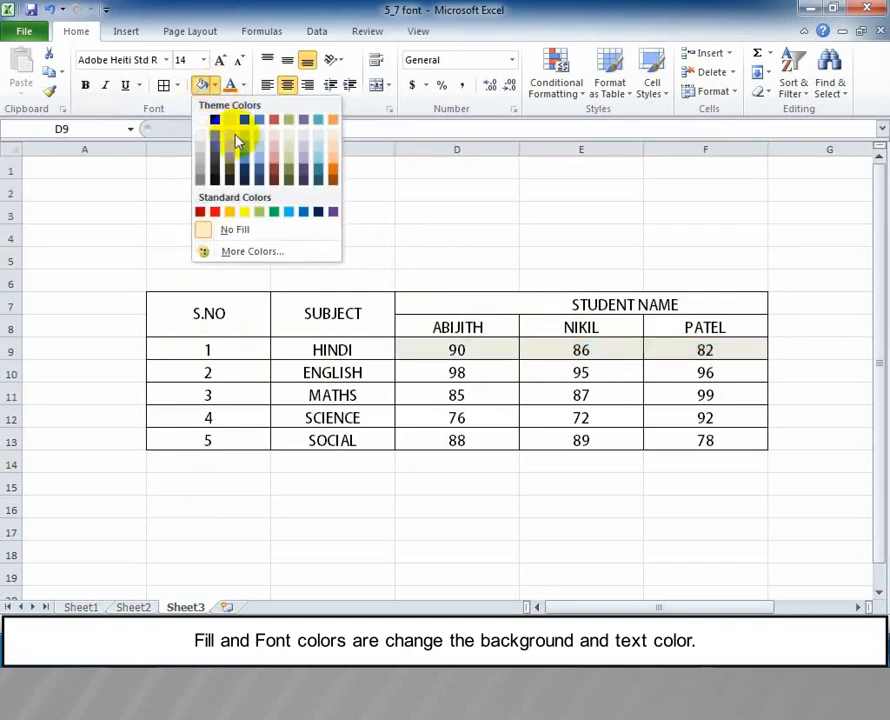
left_click(289, 172)
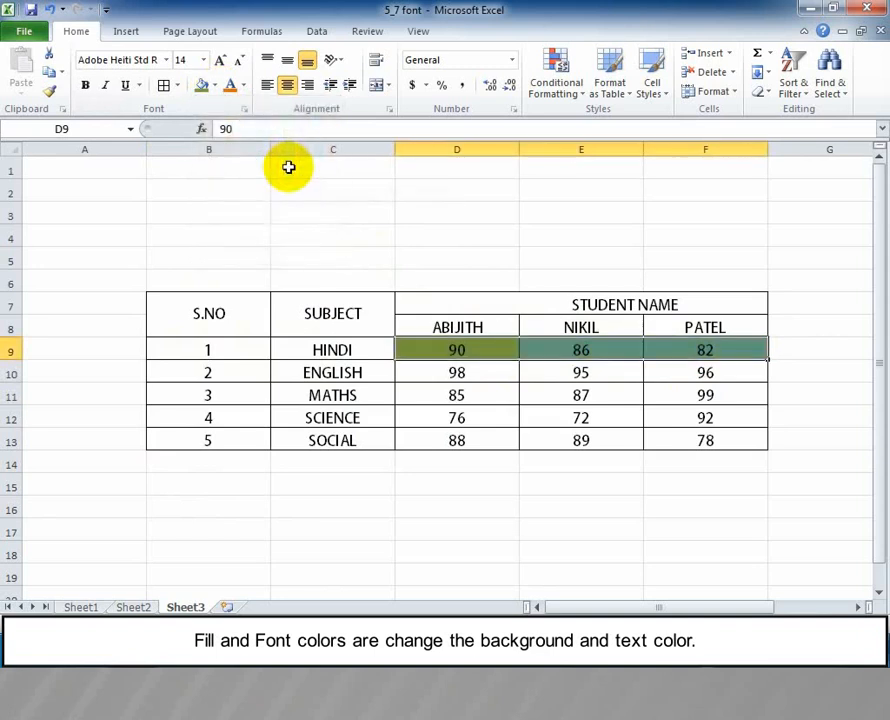
left_click(242, 85)
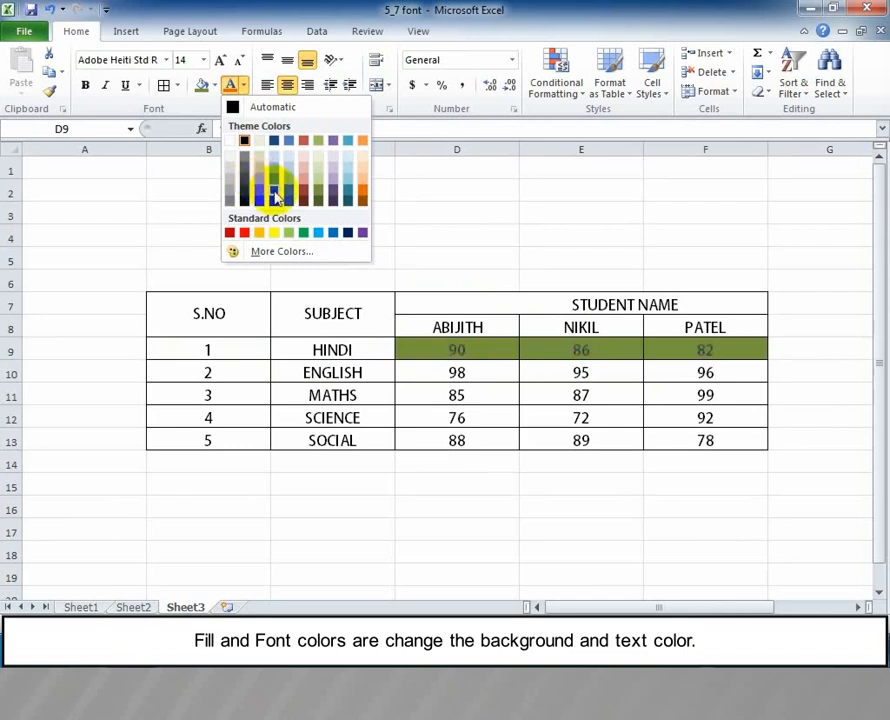
left_click(231, 142)
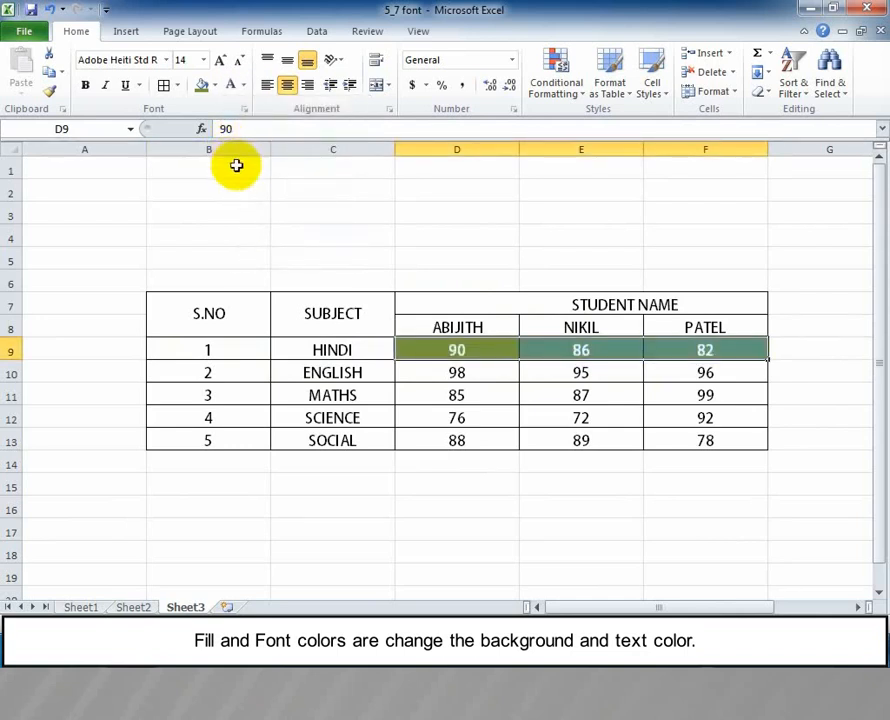
left_click(413, 468)
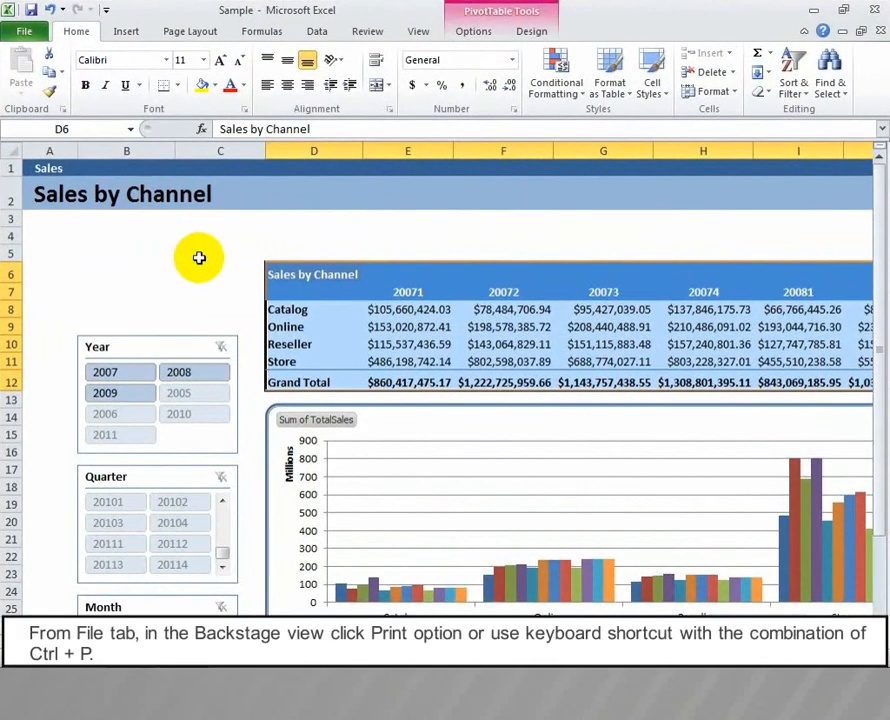
Step: Open the print settings and preview for the Sales by Channel sheet, return to the sheet, and reopen them
left_click(22, 32)
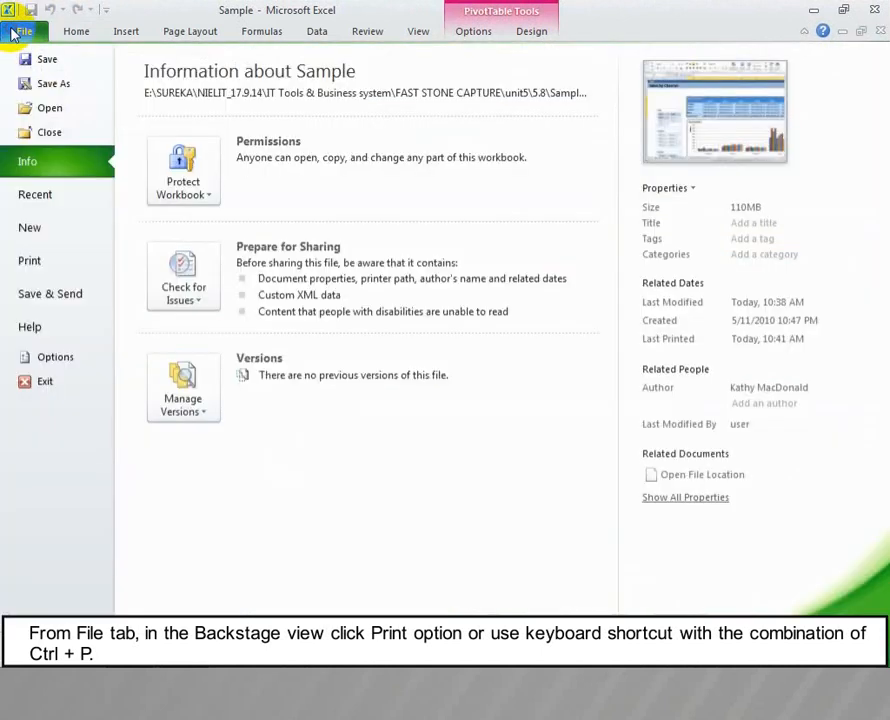
left_click(30, 268)
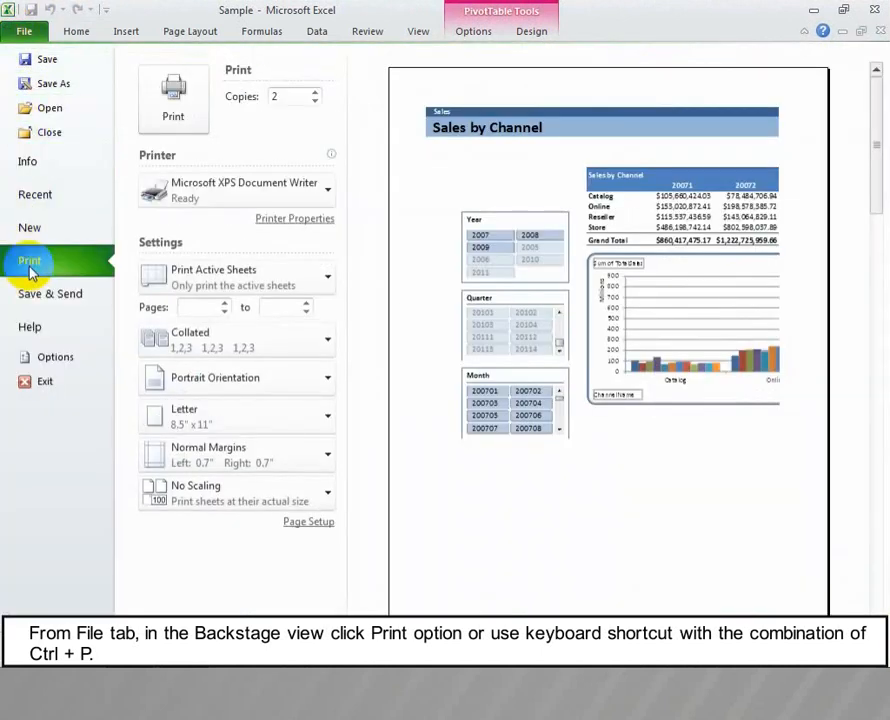
left_click(78, 33)
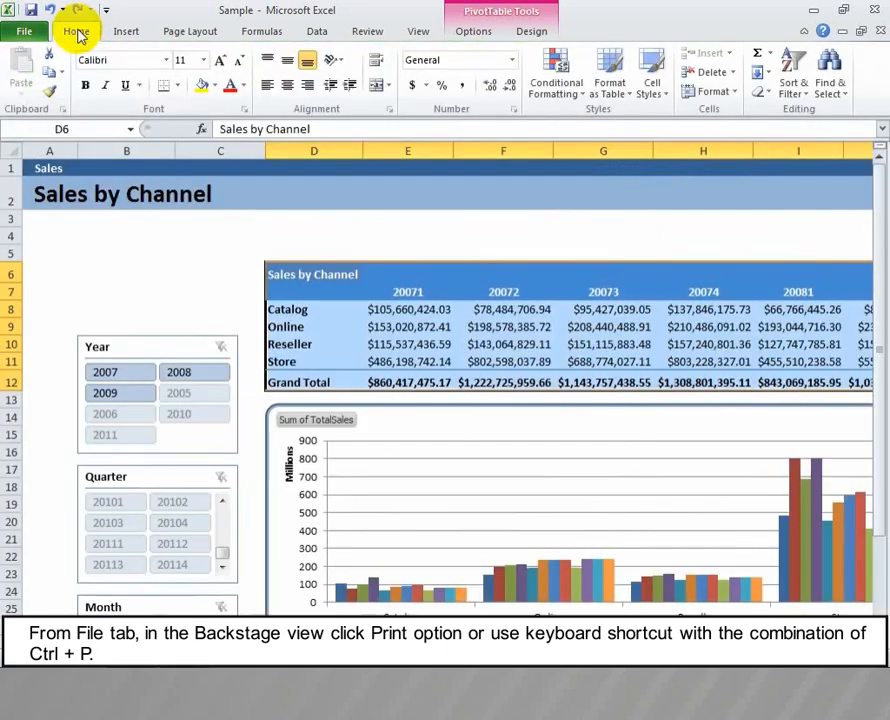
key("ctrl+p")
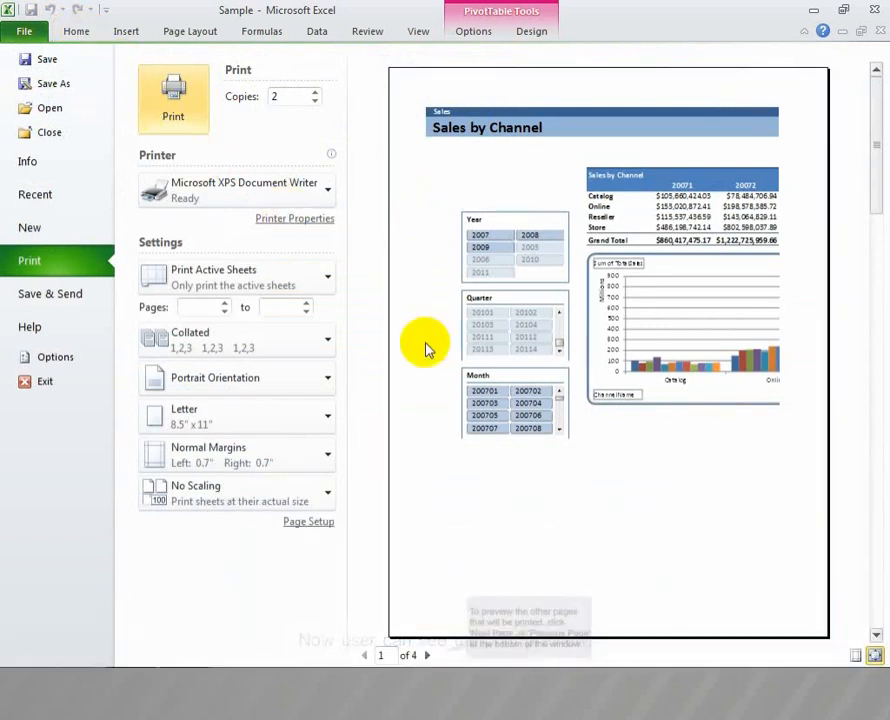
Step: Page forward through the print preview to the last page and back to the first page
left_click(434, 656)
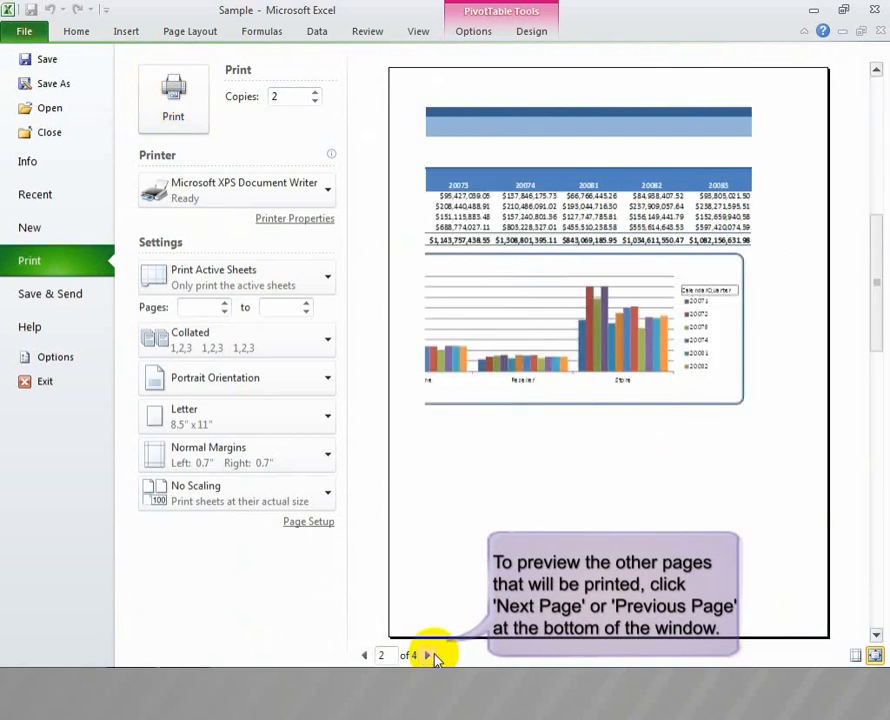
left_click(430, 655)
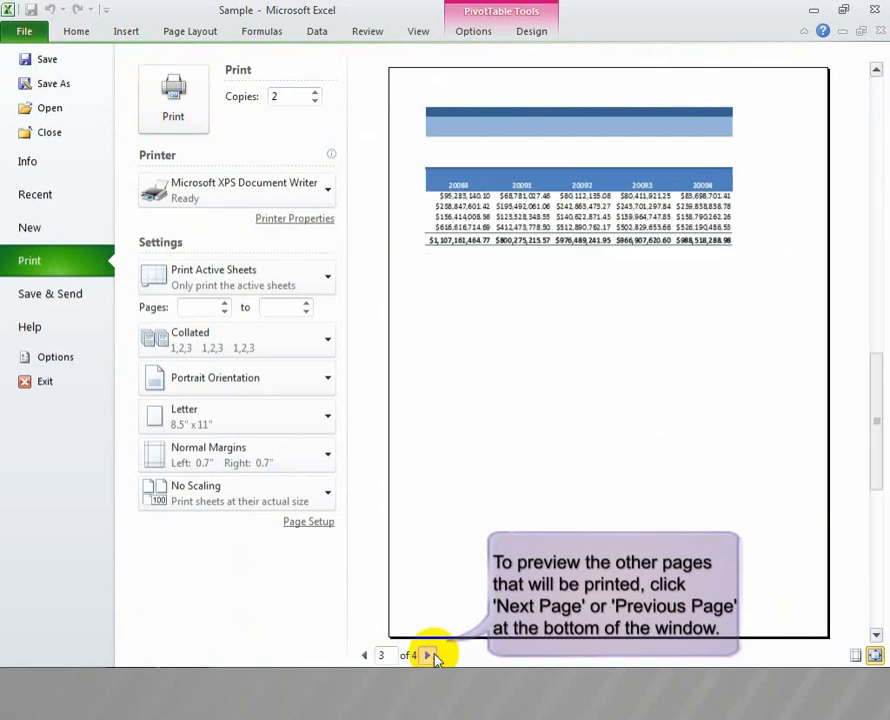
left_click(432, 656)
left_click(365, 656)
left_click(365, 656)
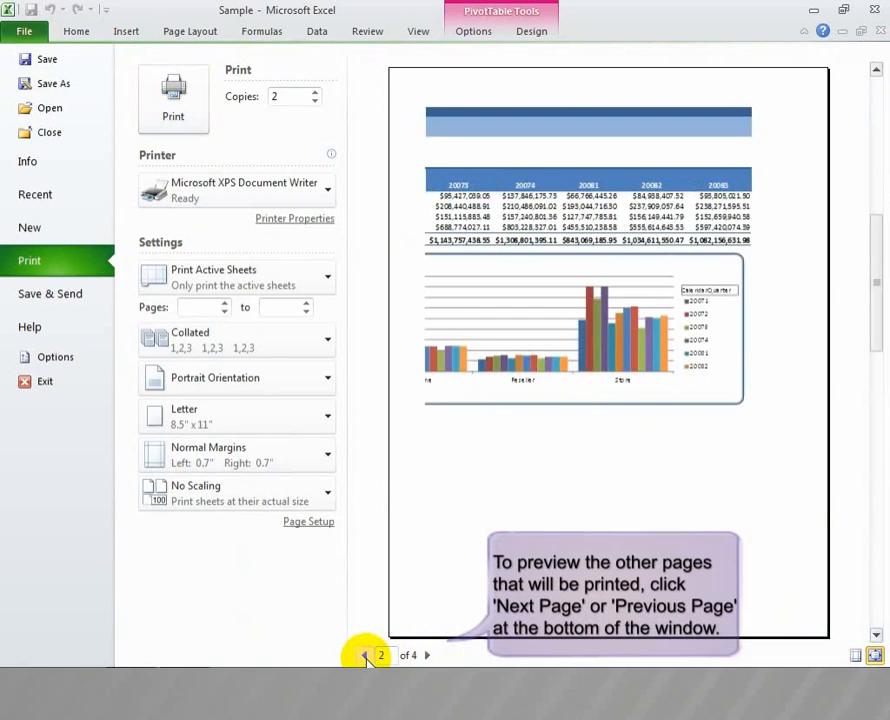
left_click(365, 656)
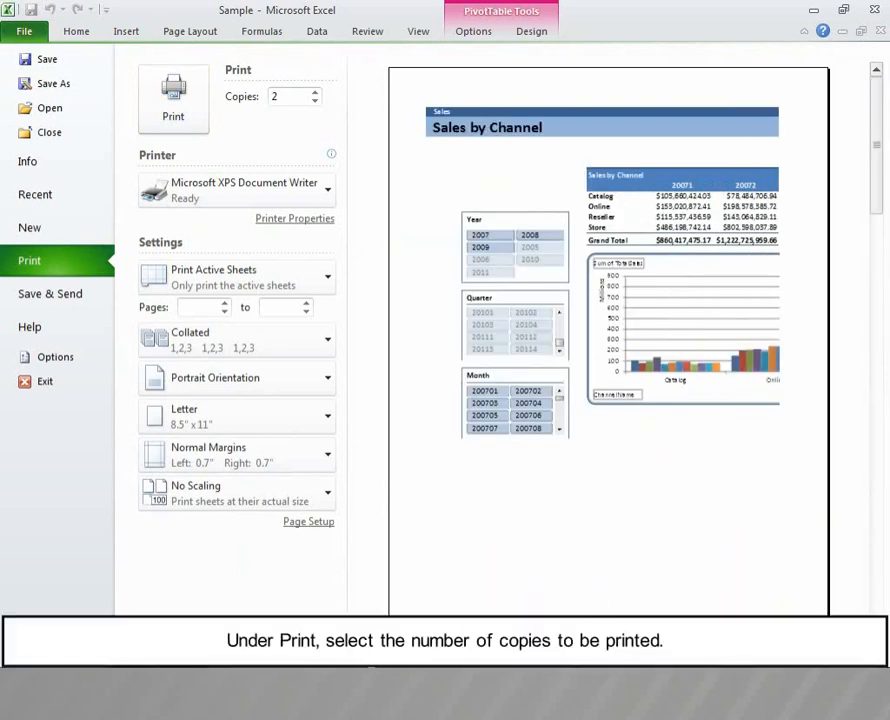
Step: Set the number of copies to 1 and choose Microsoft XPS Document Writer as the printer
left_click(314, 92)
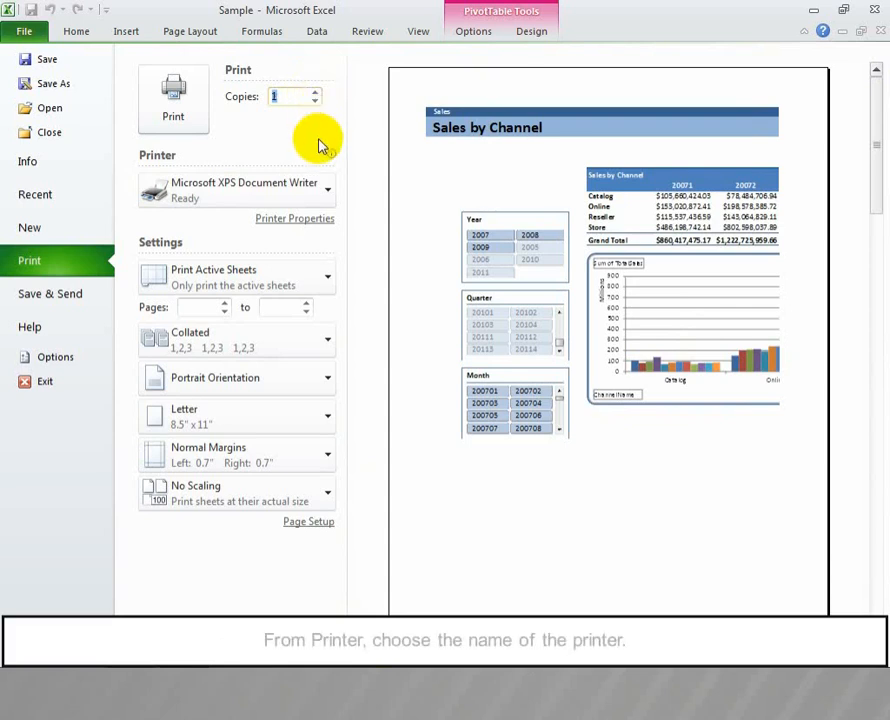
left_click(323, 193)
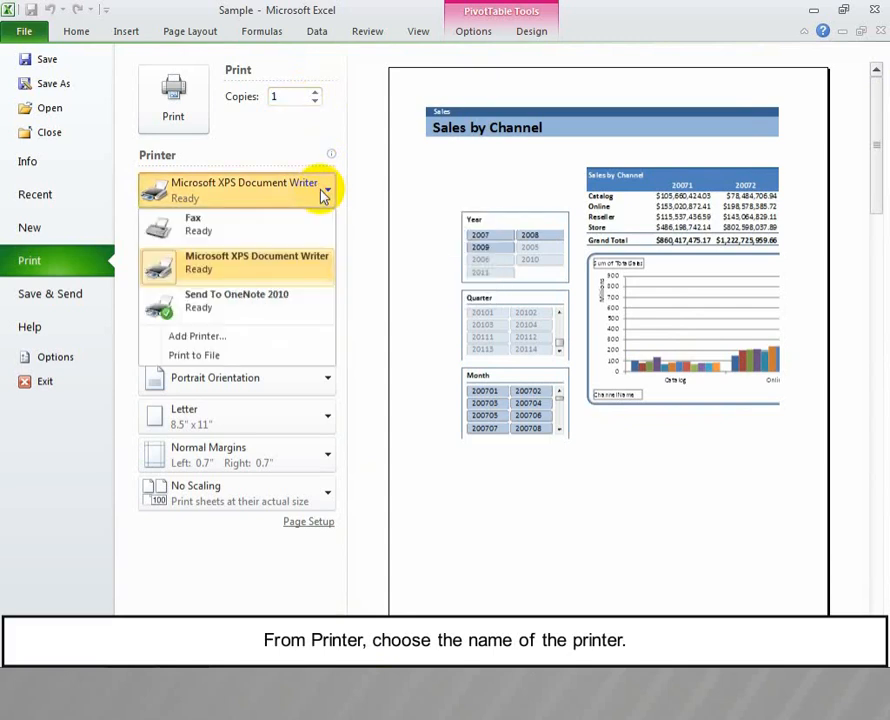
left_click(316, 272)
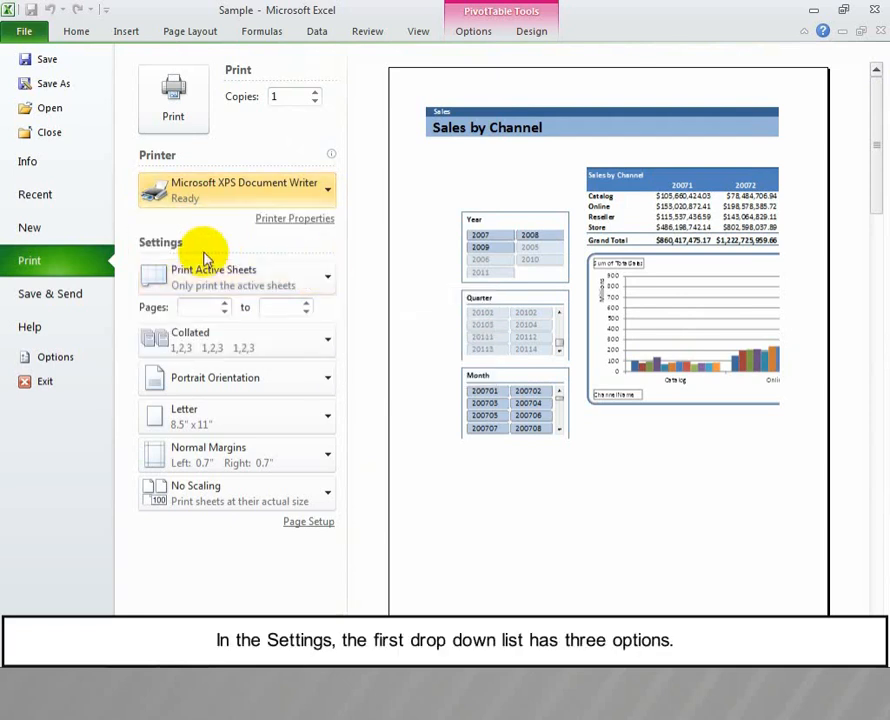
Step: Try Print Active Sheets and Print Entire Workbook as the print range, and settle on Print Selection
left_click(297, 283)
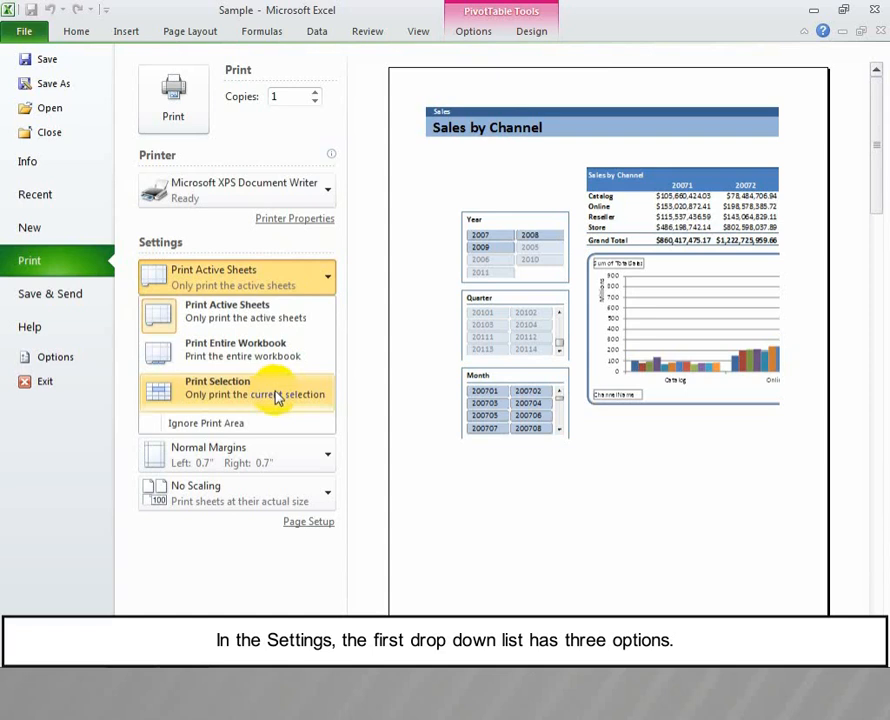
left_click(256, 318)
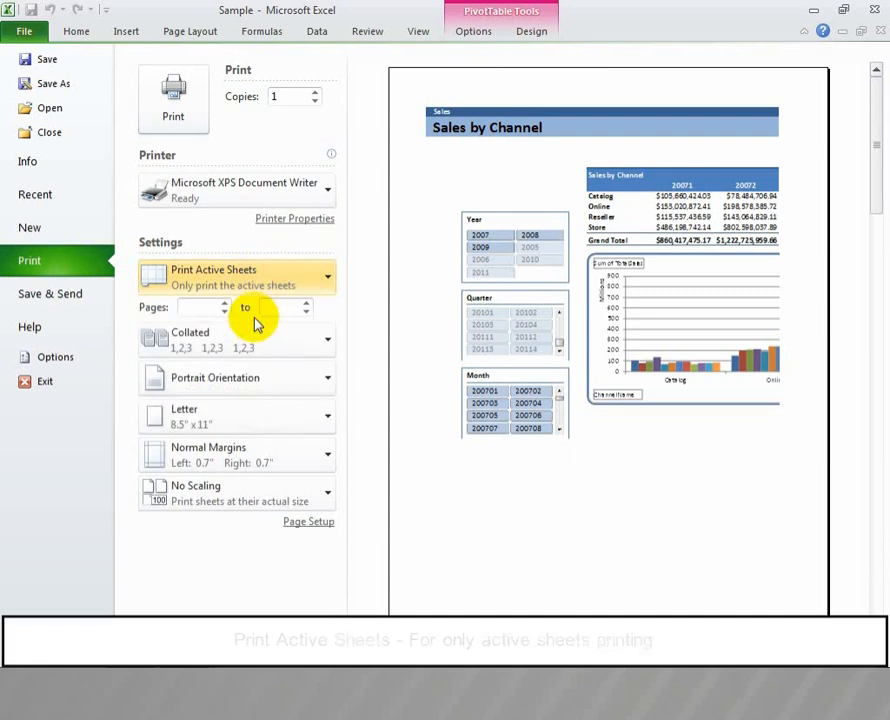
left_click(261, 284)
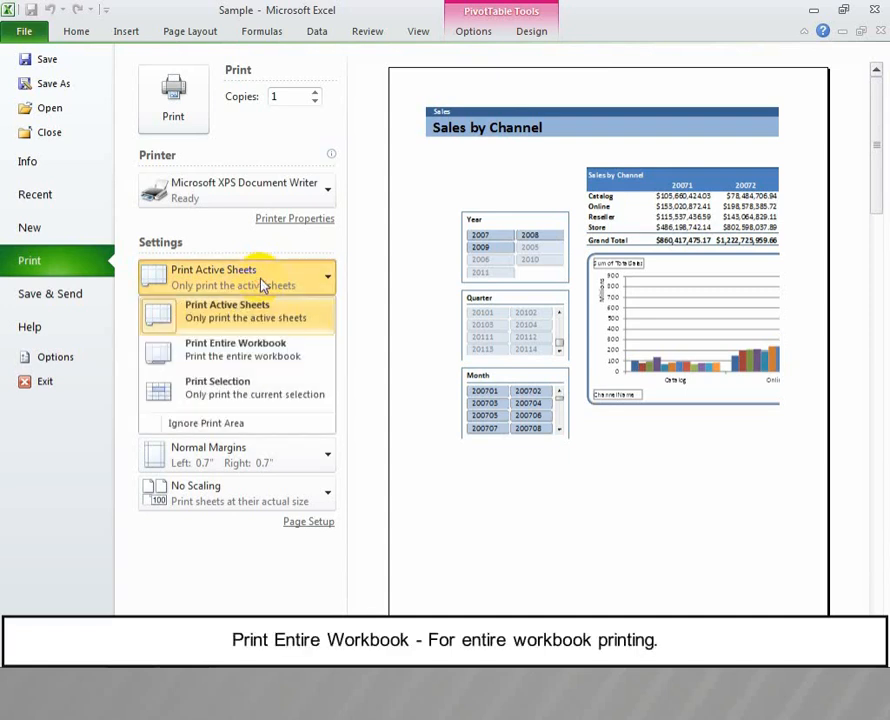
left_click(263, 353)
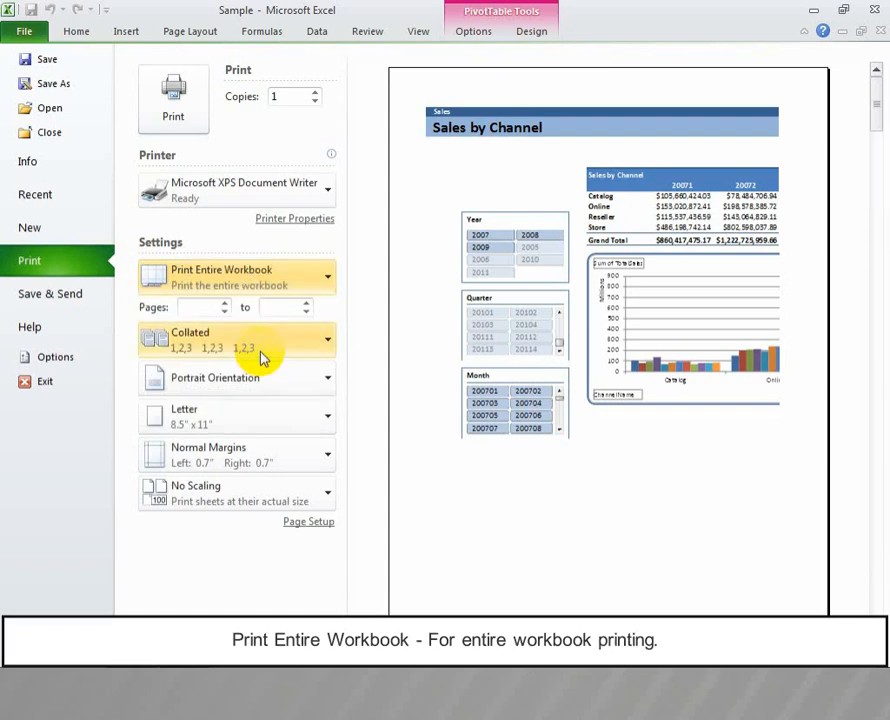
left_click(264, 277)
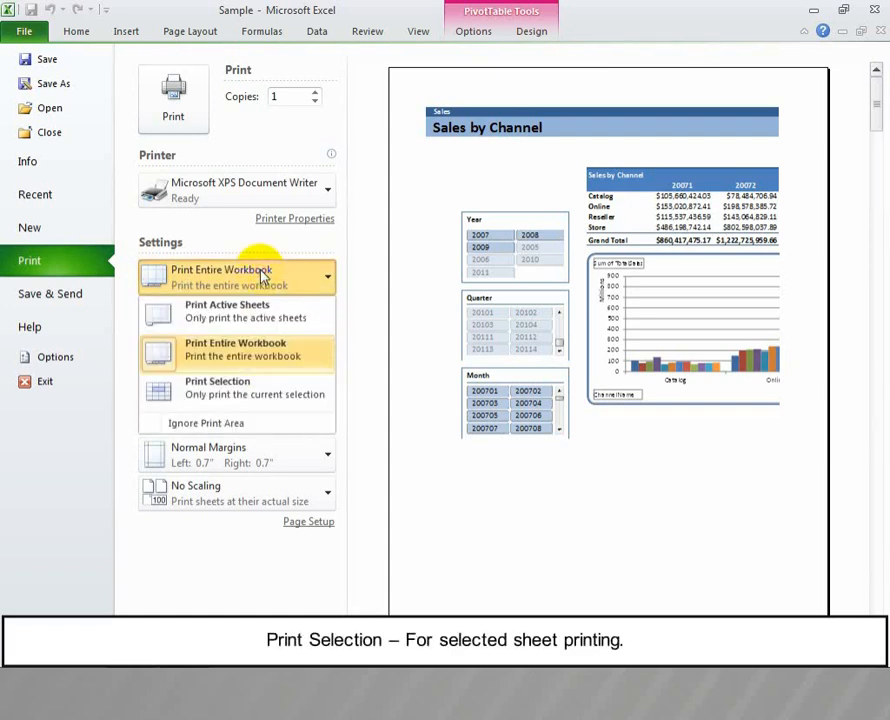
left_click(268, 399)
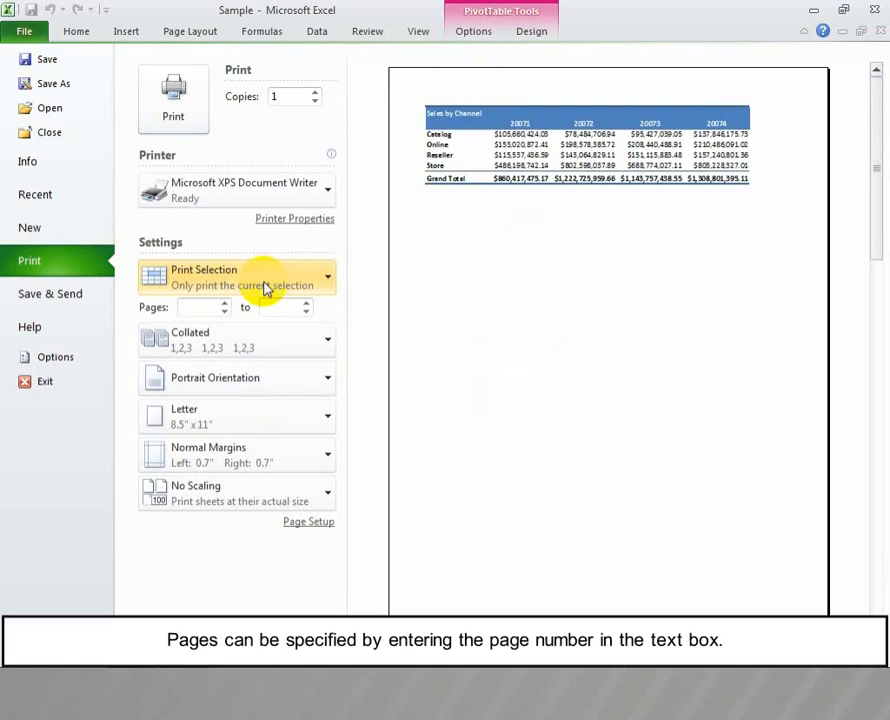
Step: Set the print page range to 1 to 2 and the collation to Uncollated
left_click(225, 303)
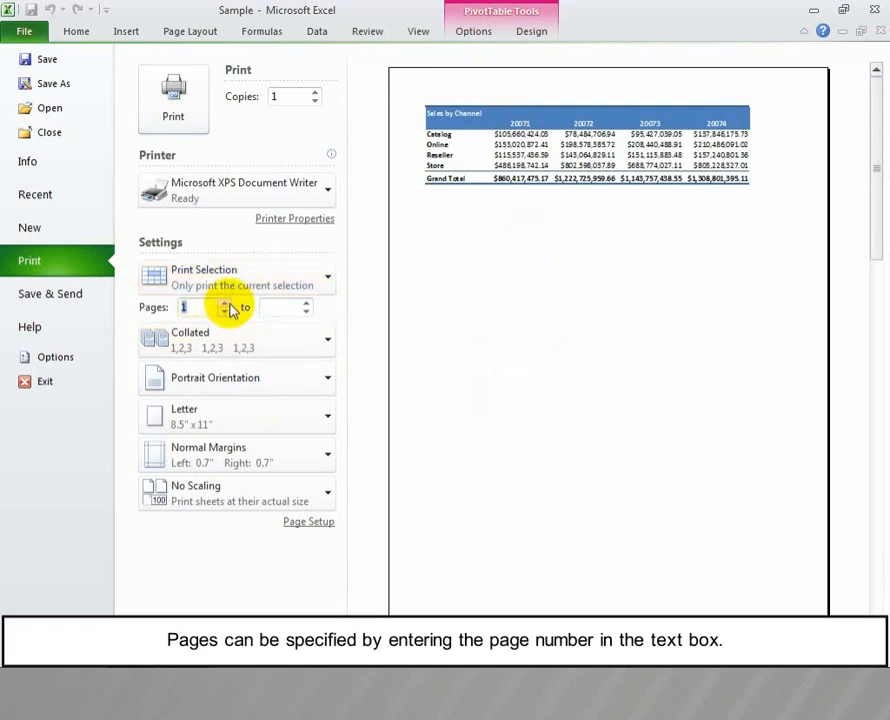
left_click(305, 304)
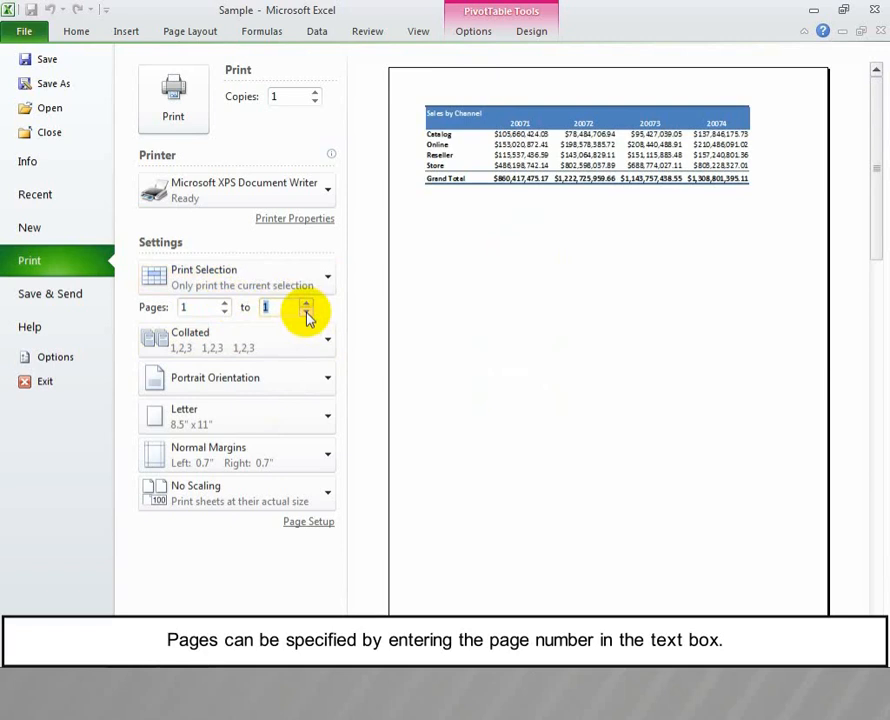
left_click(305, 304)
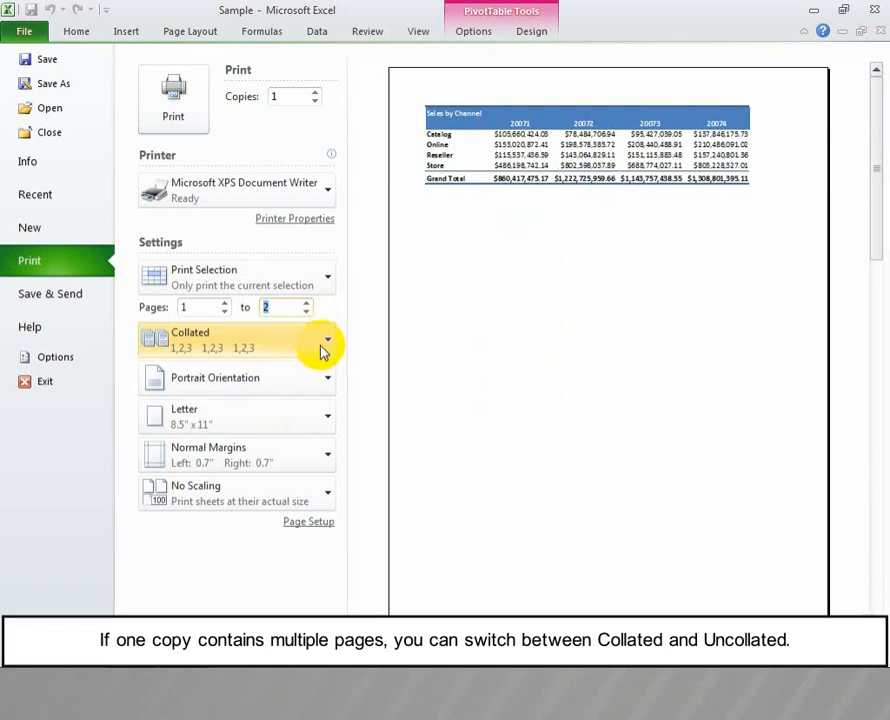
left_click(321, 347)
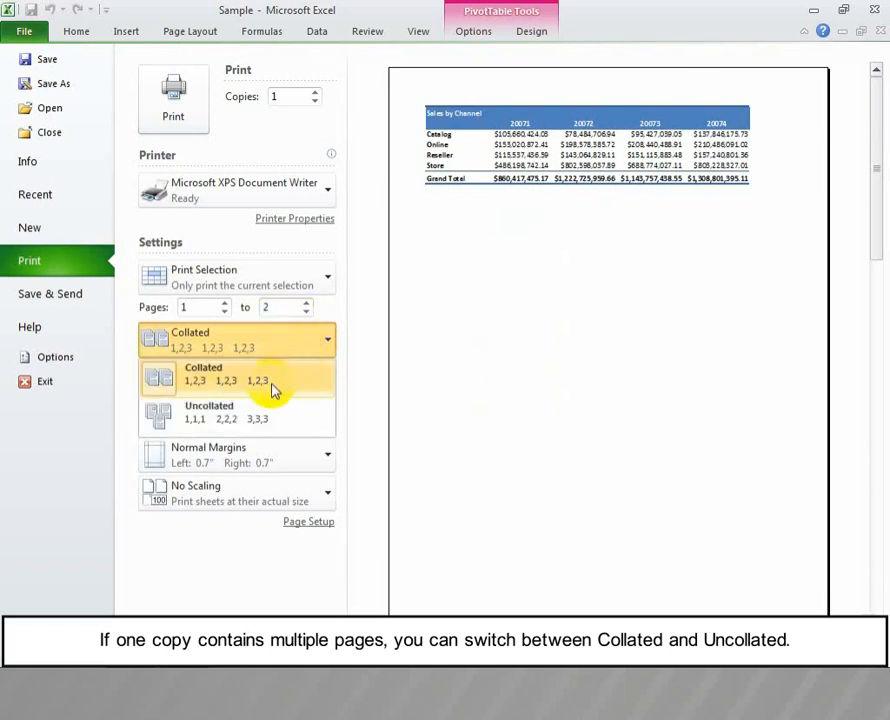
left_click(265, 421)
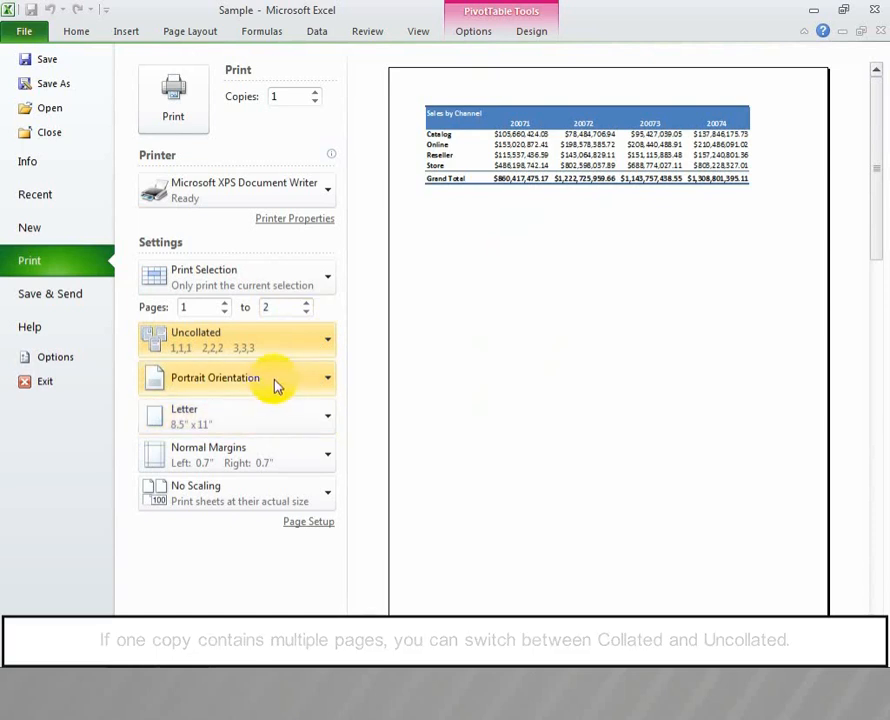
Step: Keep Portrait Orientation and set the paper size to Executive with Wide Margins
left_click(277, 386)
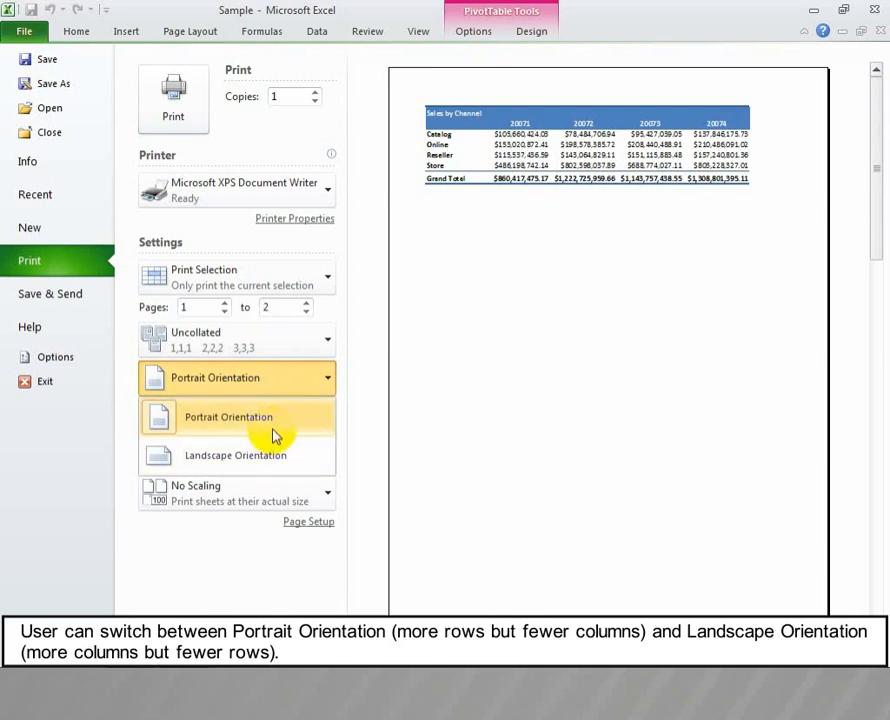
left_click(275, 435)
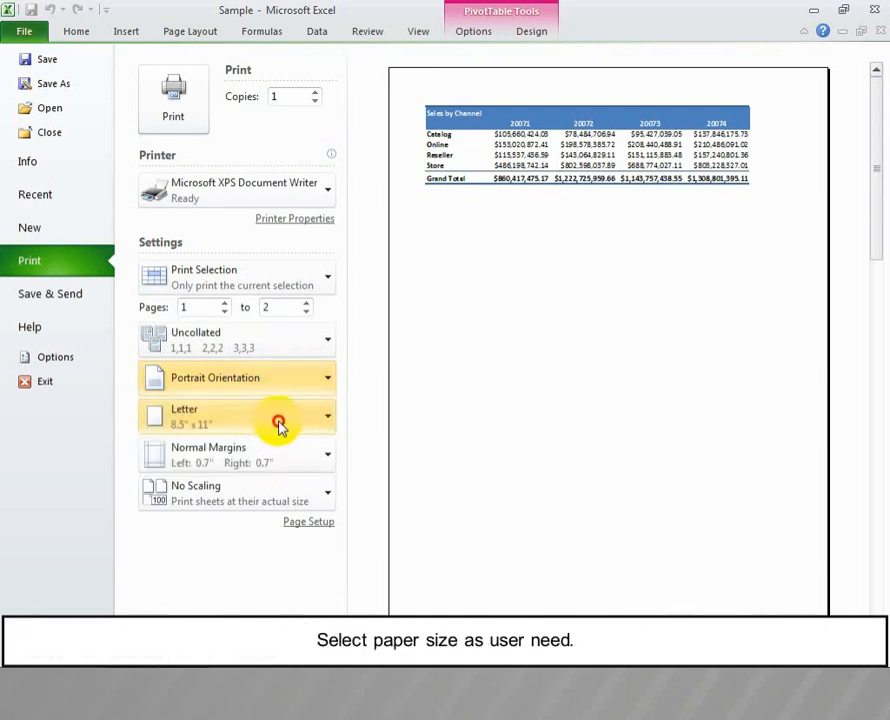
left_click(279, 425)
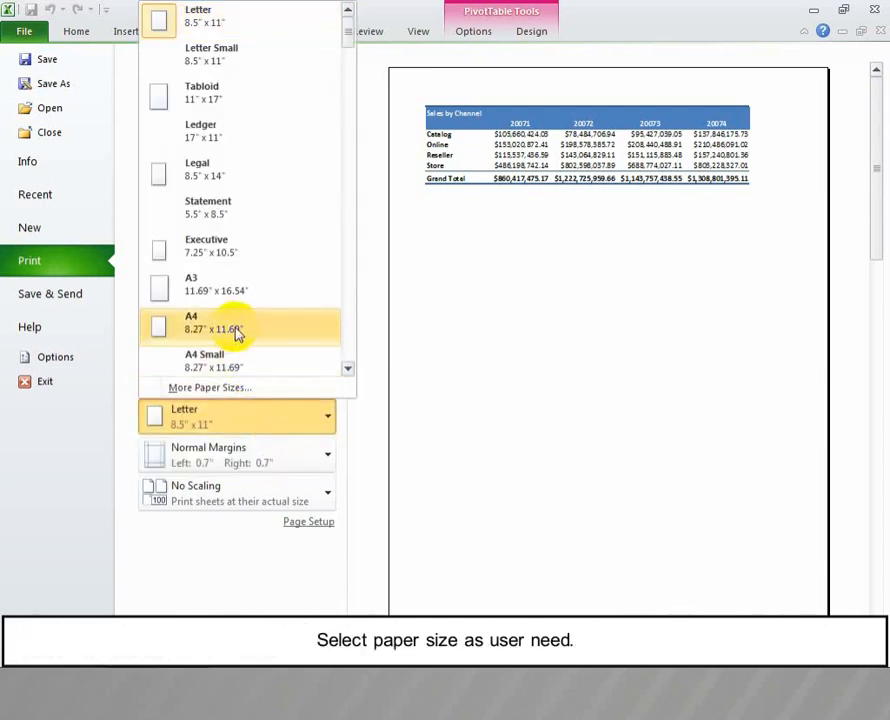
left_click(241, 249)
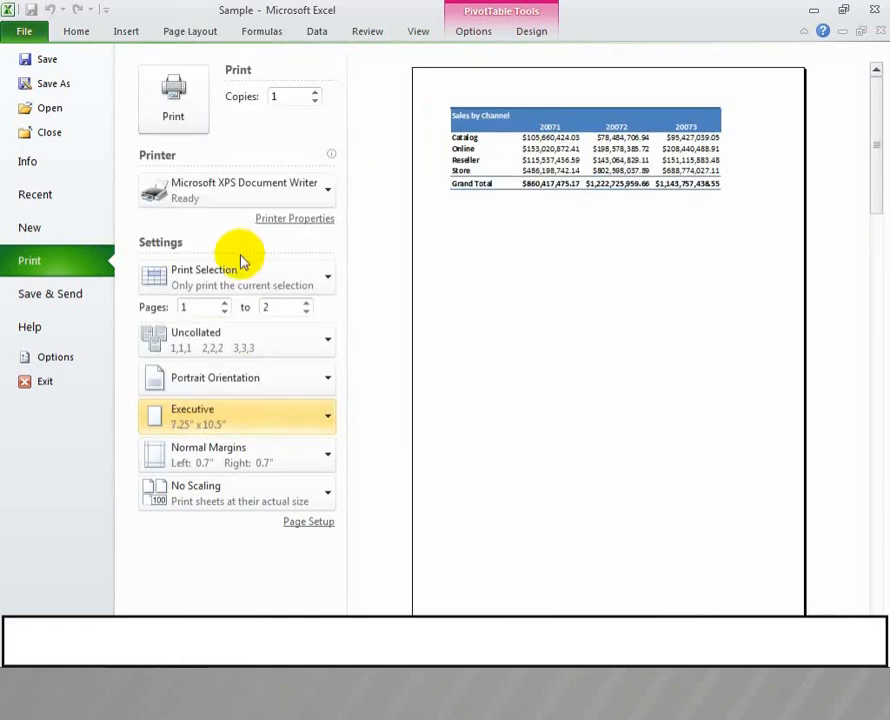
left_click(250, 466)
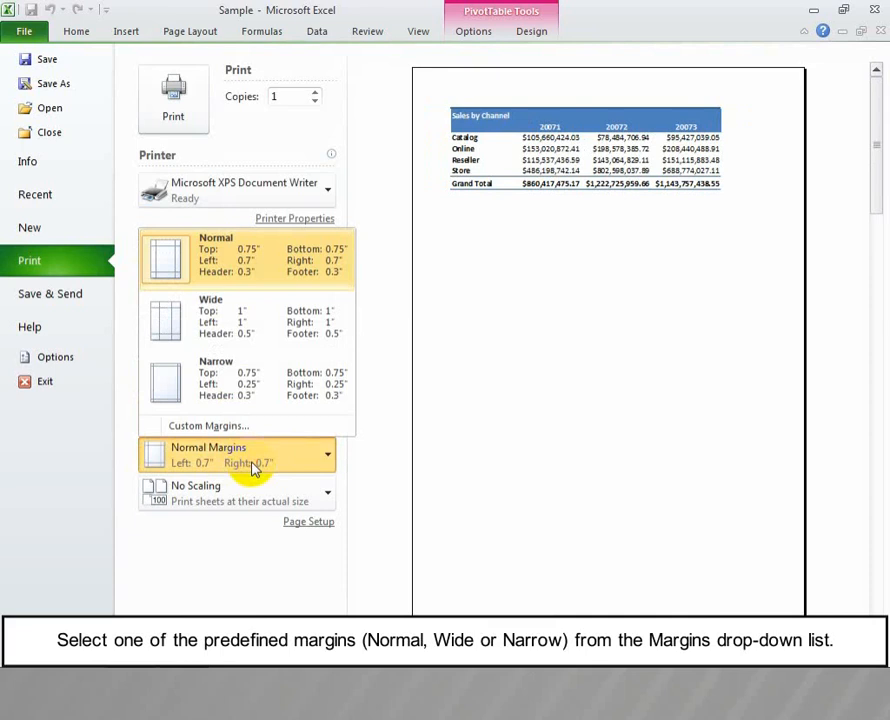
left_click(252, 336)
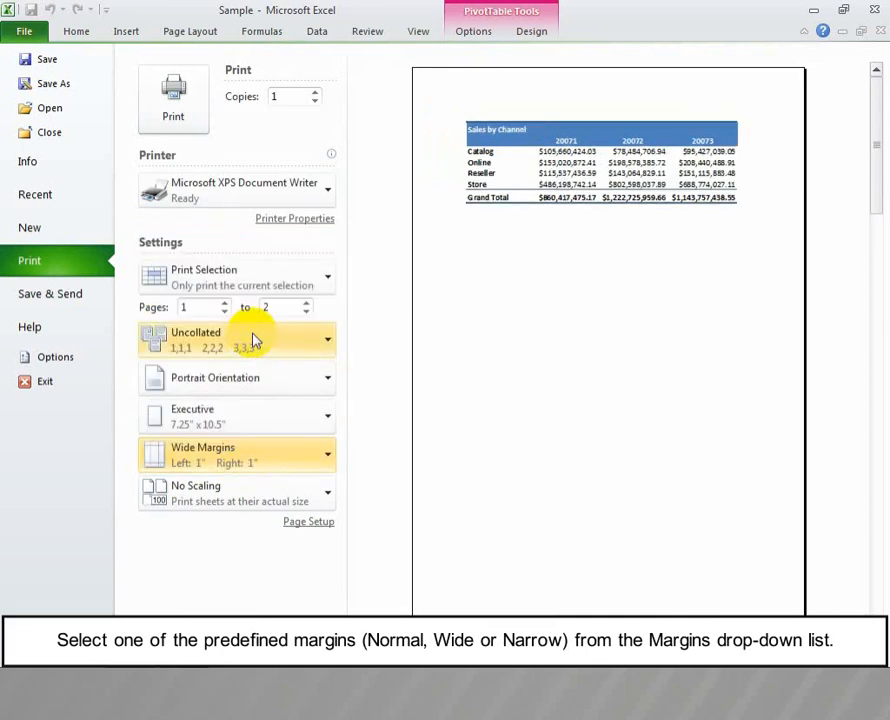
Step: Try the Fit Sheet on One Page scaling, choose No Scaling instead, and print the selection
left_click(263, 507)
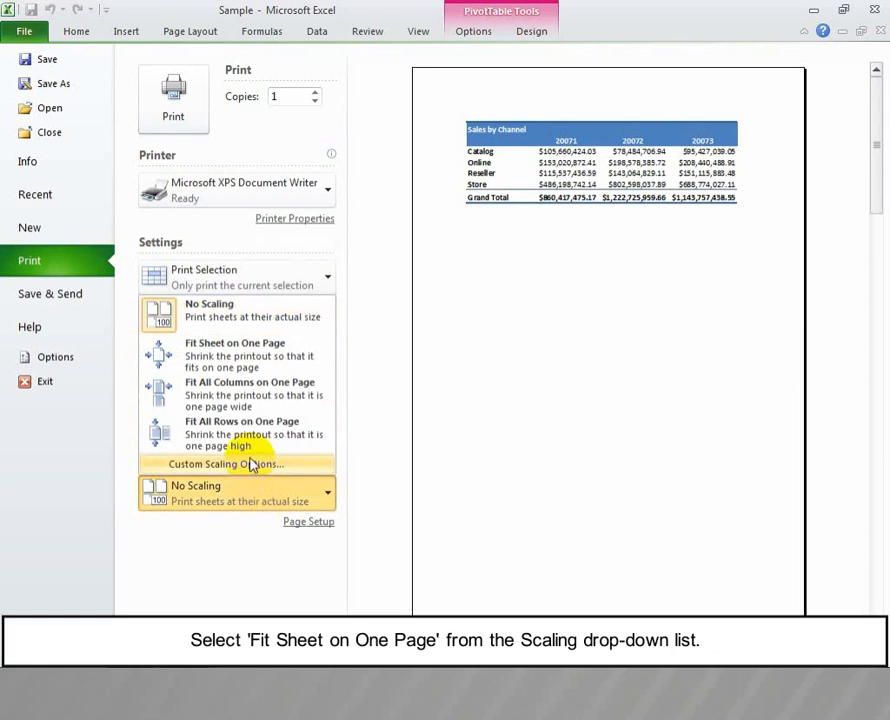
left_click(251, 366)
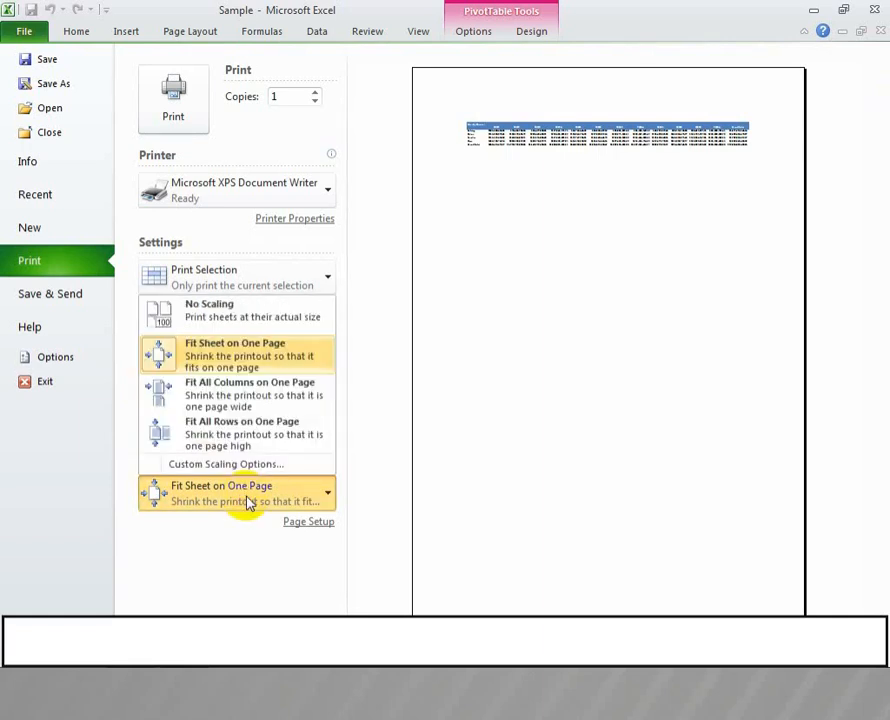
left_click(246, 319)
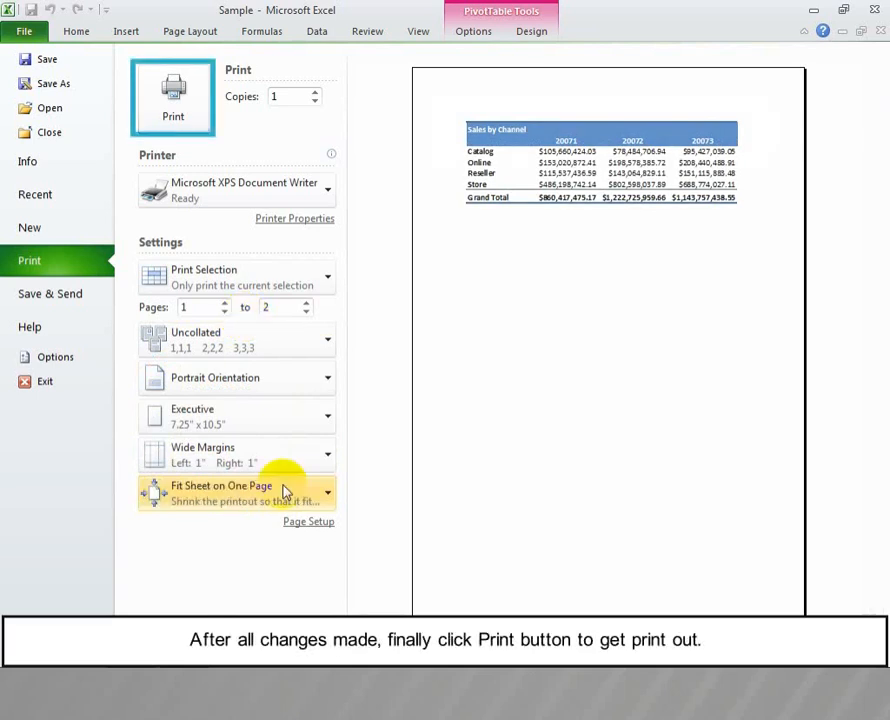
left_click(173, 108)
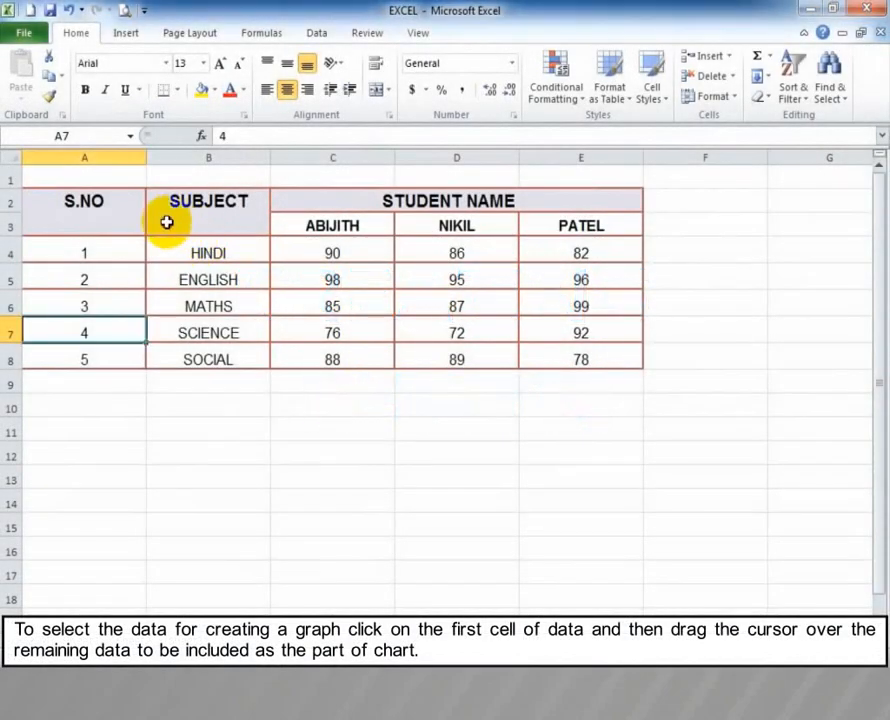
Step: Insert a line chart with markers from the subject and student marks data in B3:E8
left_click_drag(167, 223, 609, 359)
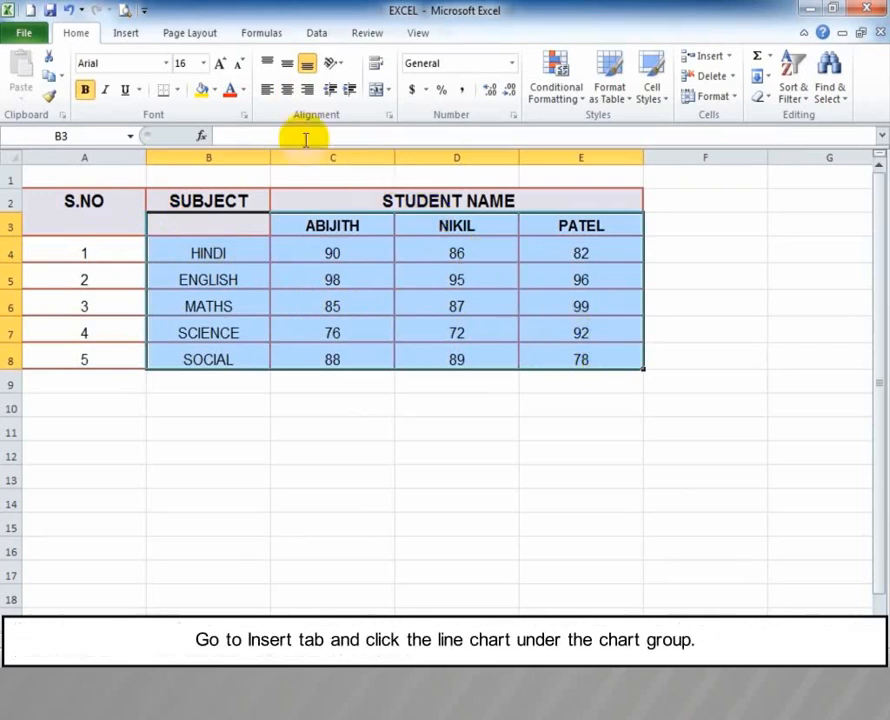
left_click(127, 35)
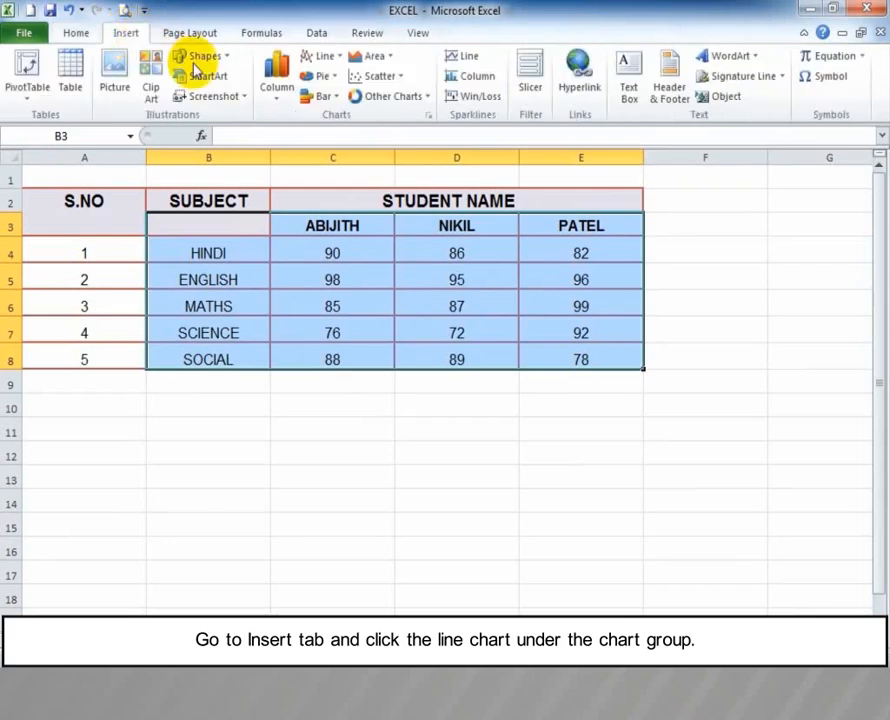
left_click(328, 57)
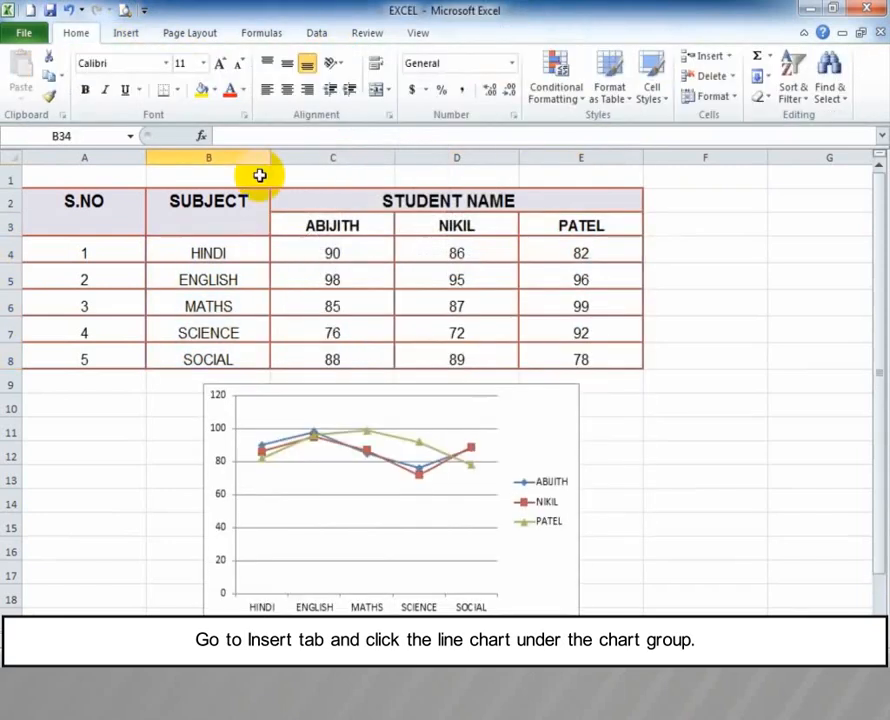
Step: Apply the first chart layout, with a chart title and a vertical axis title, to the line chart
left_click(561, 410)
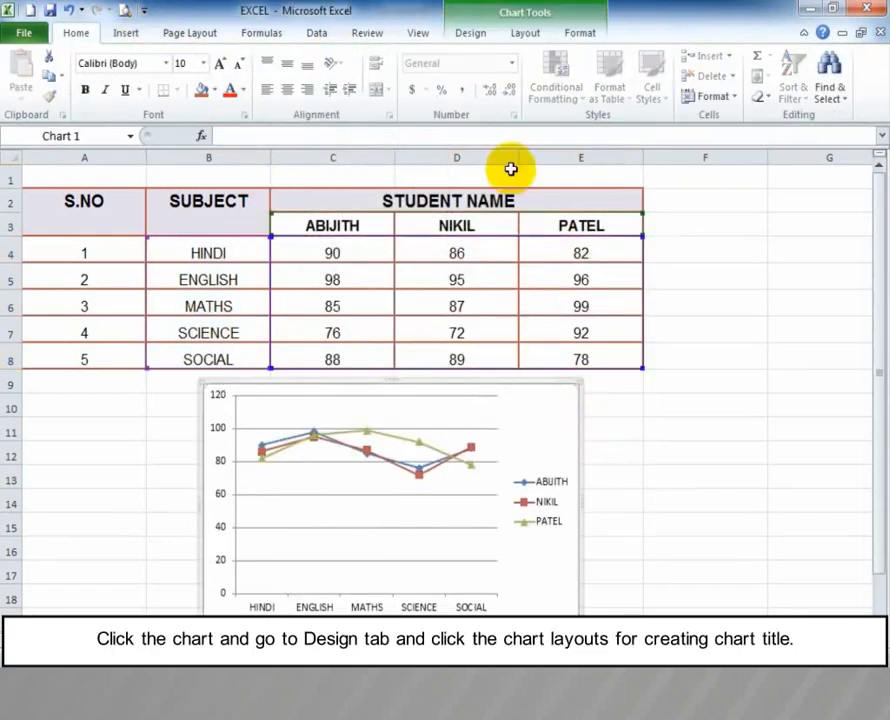
left_click(486, 42)
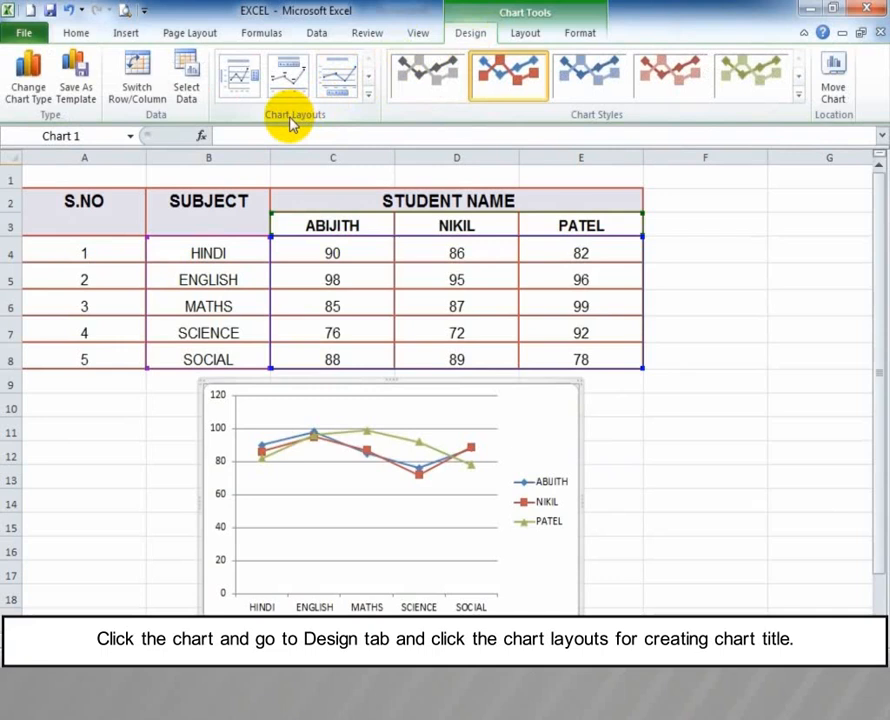
left_click(237, 76)
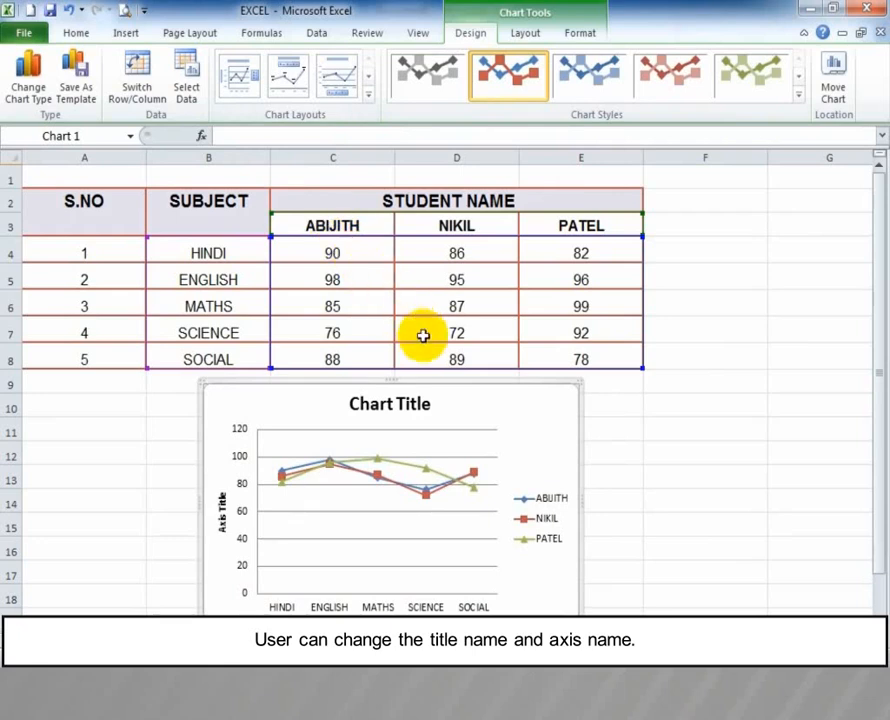
Step: Change the chart title to "Comparison"
left_click(383, 408)
triple_click(382, 409)
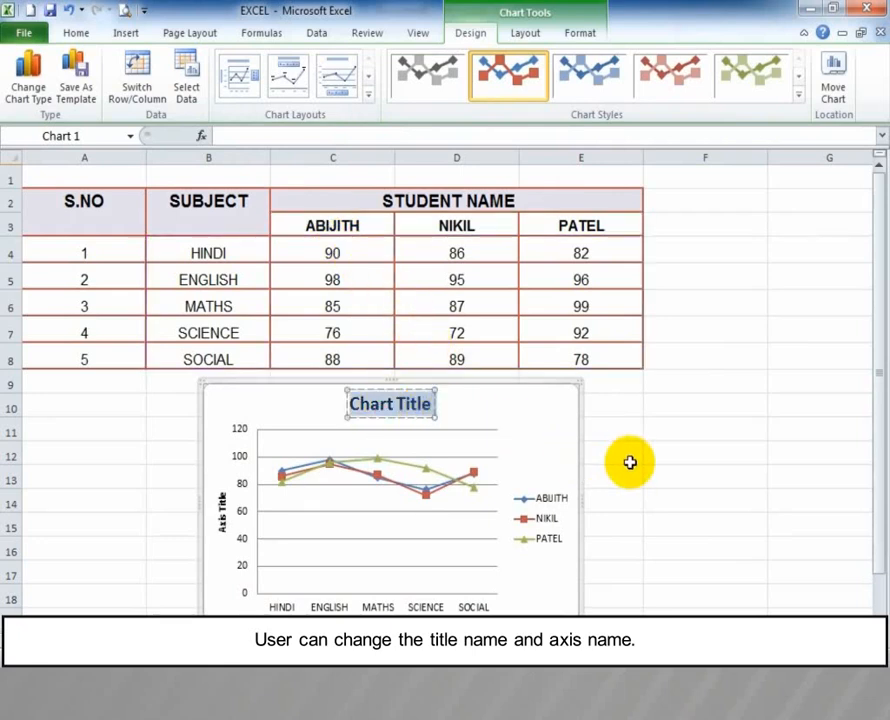
type("Co")
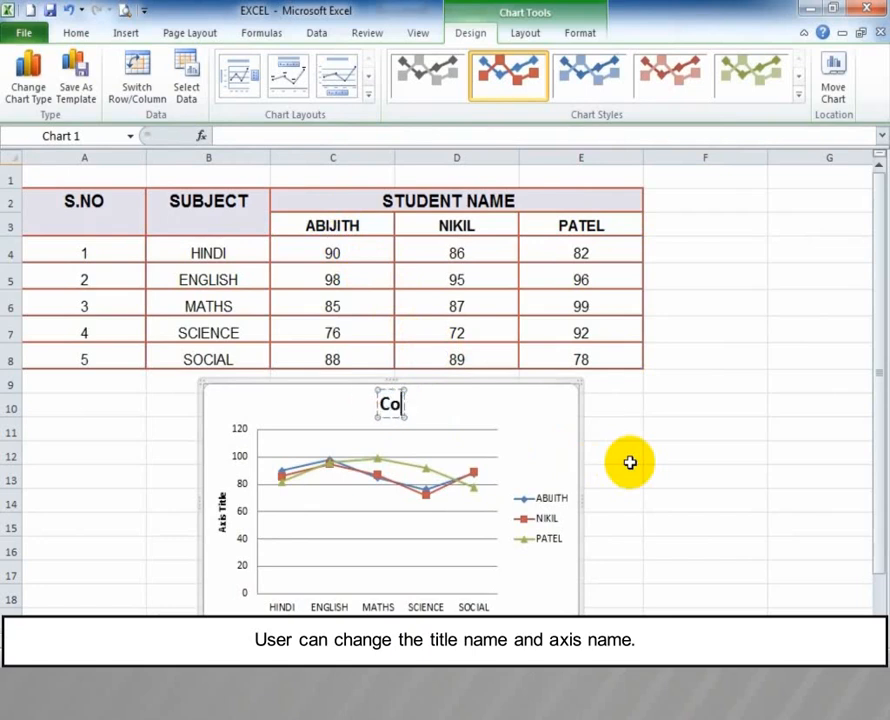
type("mpari")
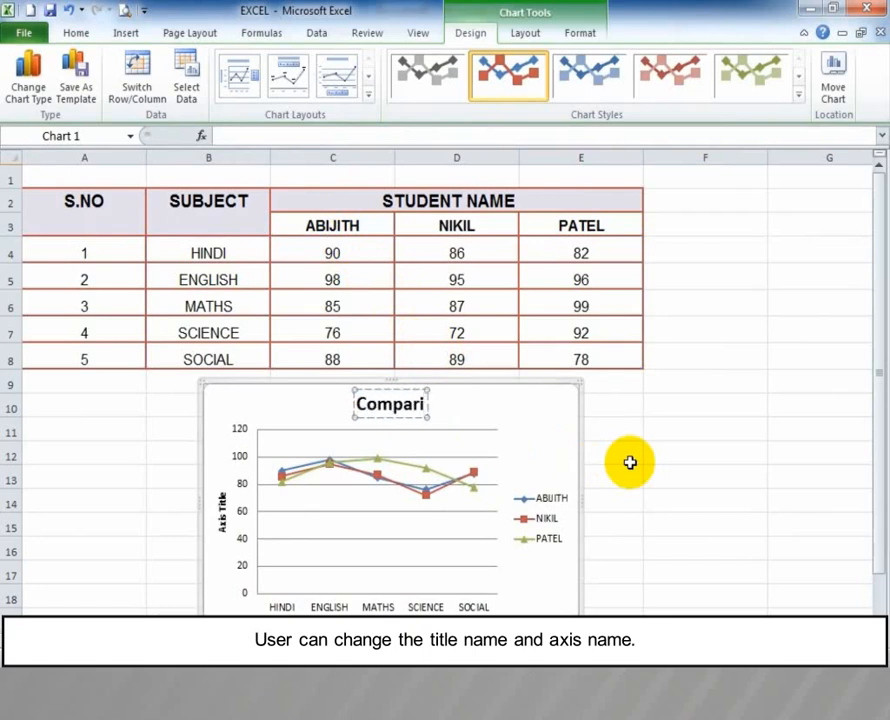
type("son")
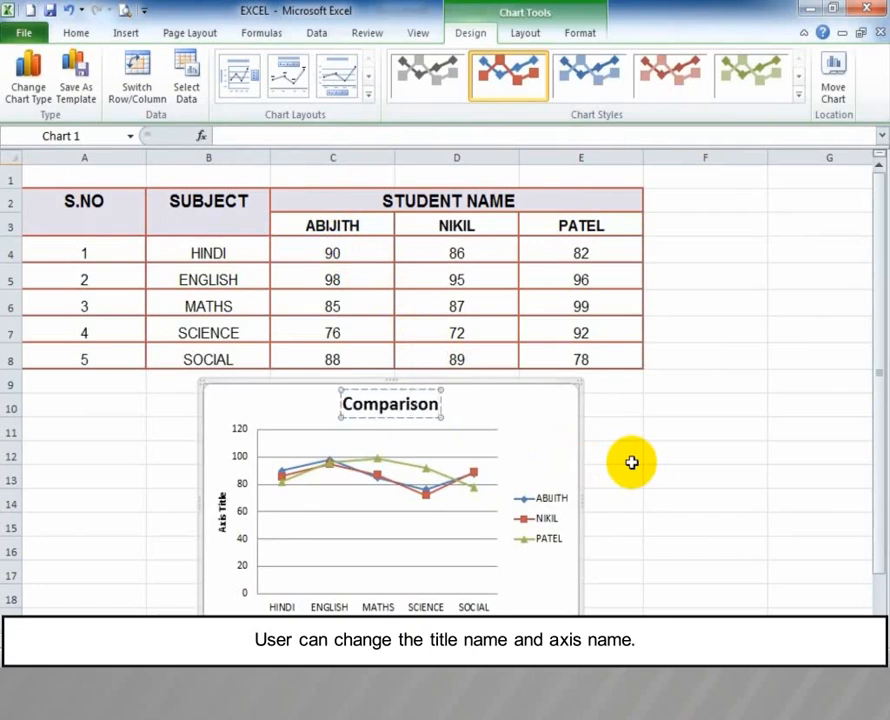
left_click(555, 414)
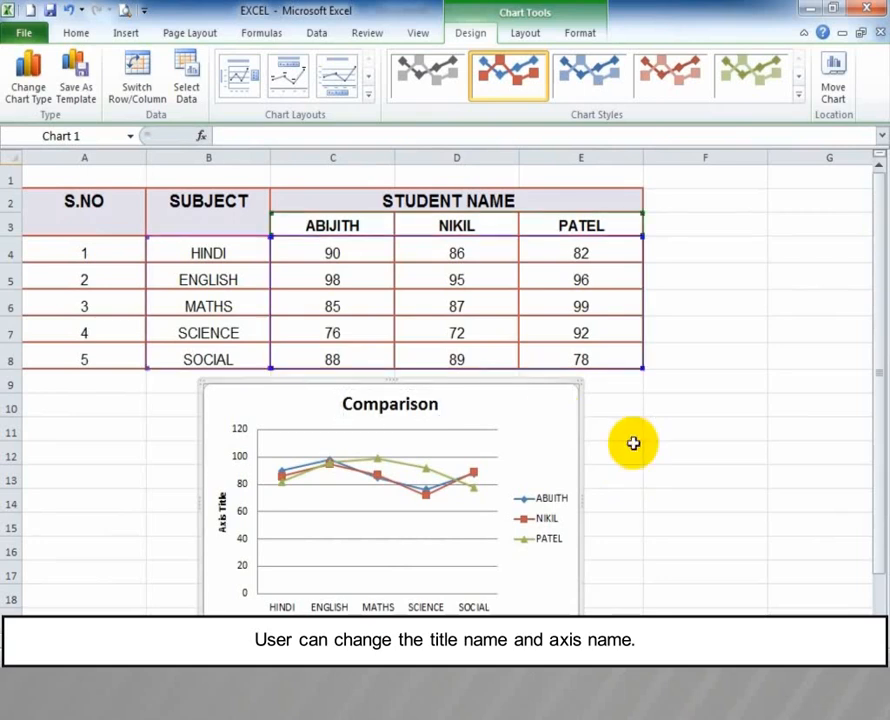
Step: Change the vertical axis title to "Marks" and deselect the chart
left_click(223, 506)
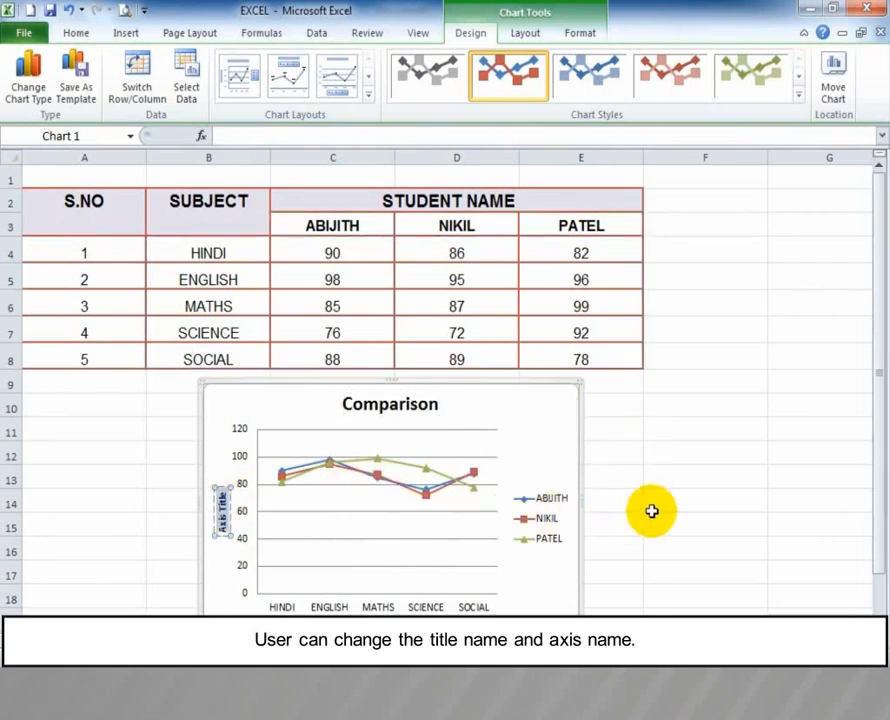
type("Marks")
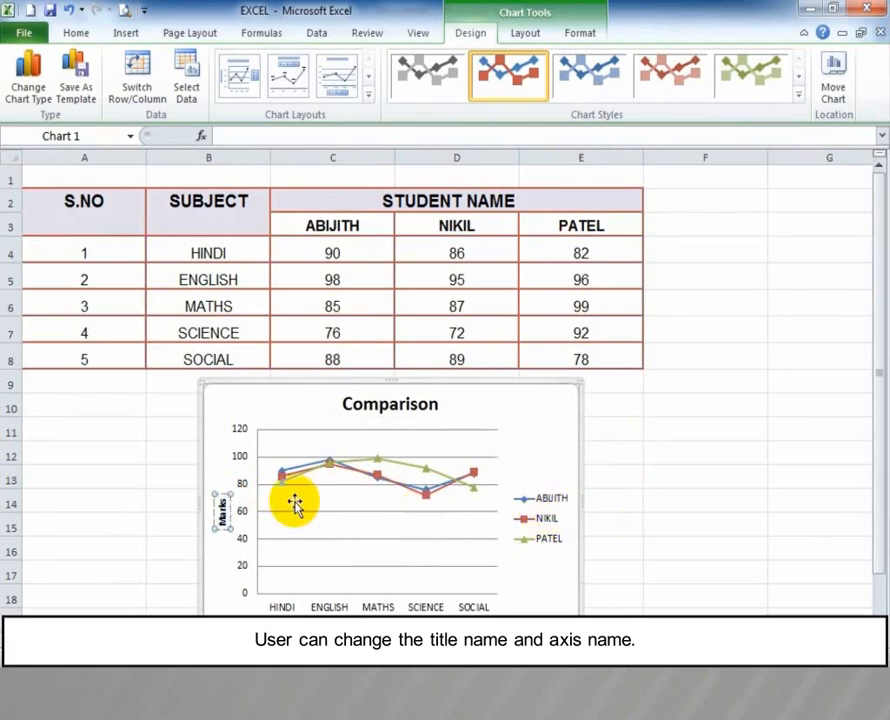
left_click(235, 473)
left_click(606, 452)
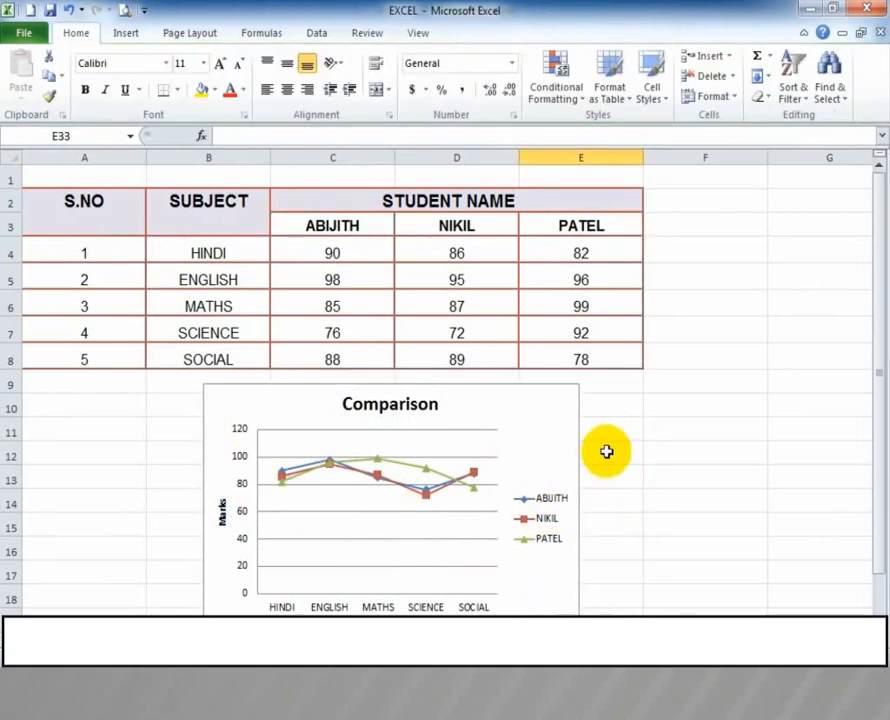
Step: Open the chart's data source, view the first series' name and values for editing, and close the data source
left_click(560, 407)
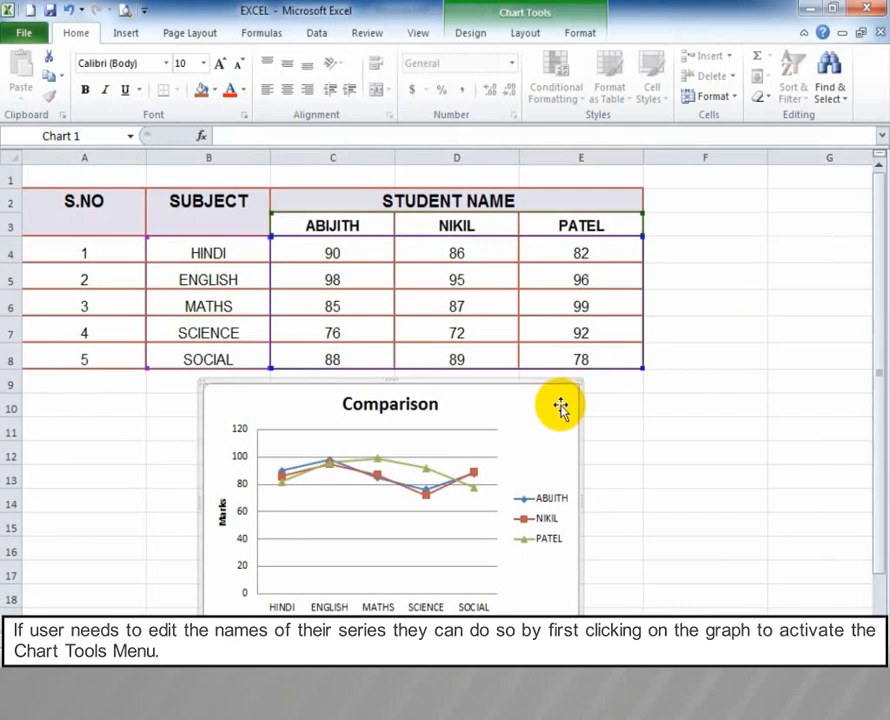
left_click(471, 34)
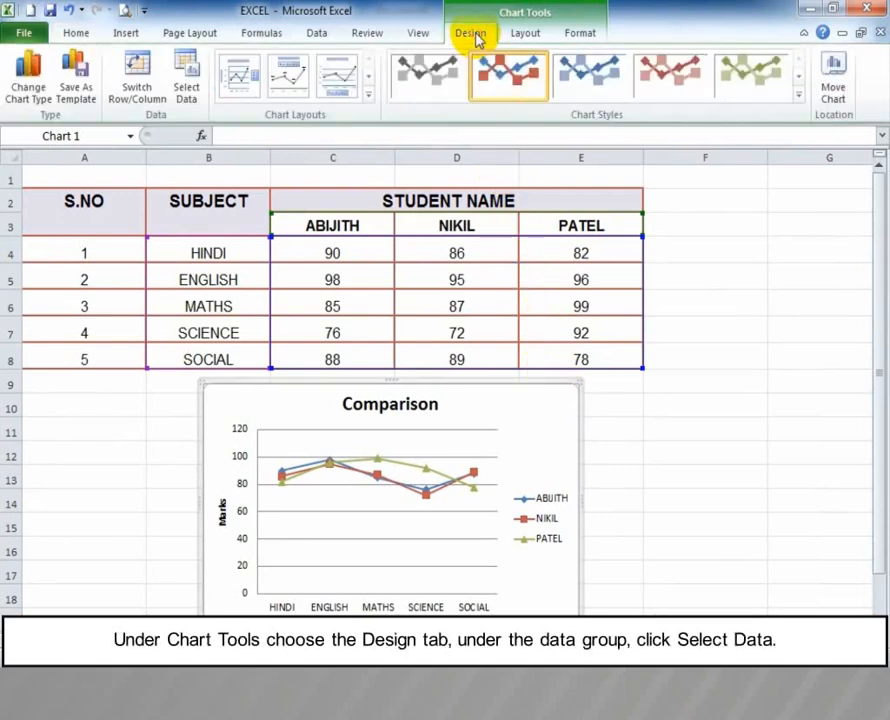
left_click(188, 76)
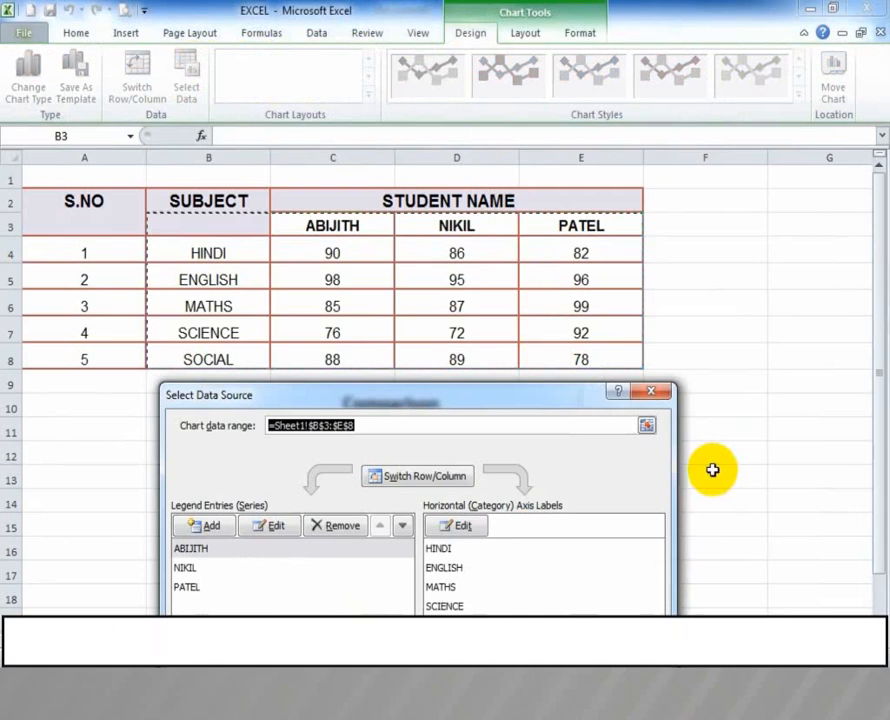
left_click(229, 552)
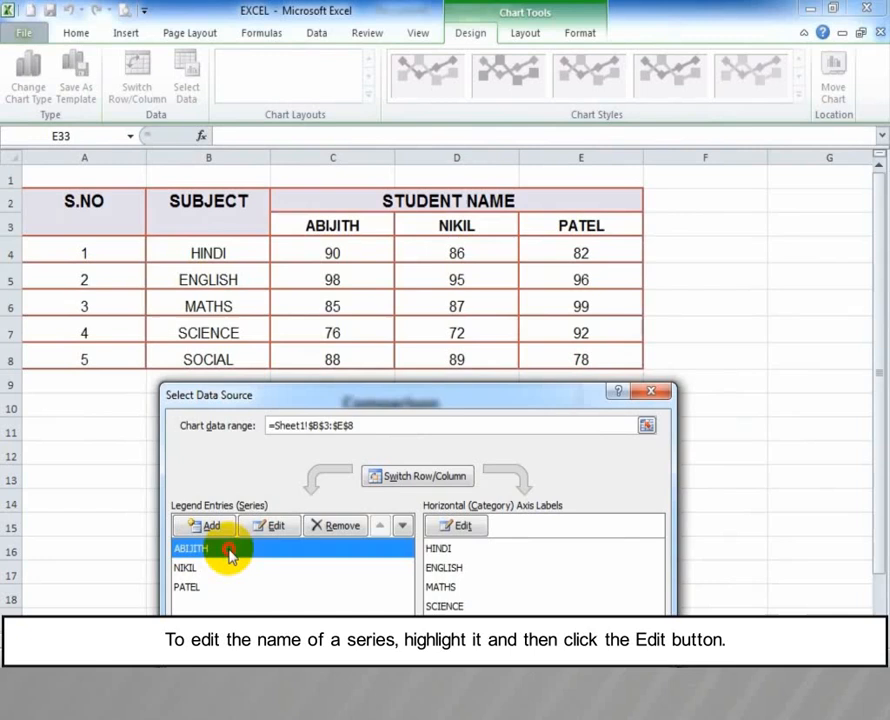
left_click(276, 528)
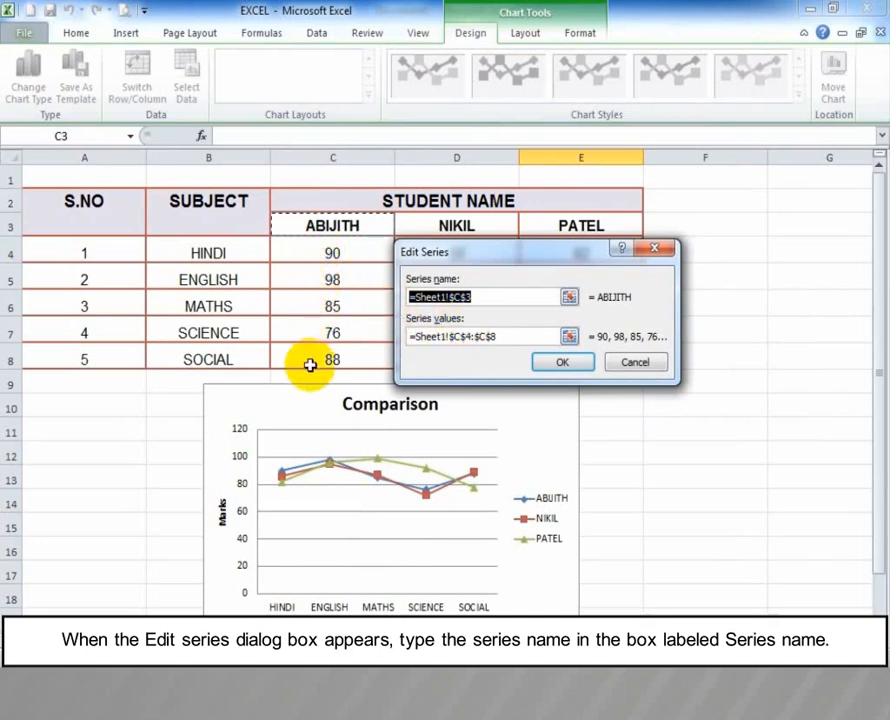
left_click(557, 366)
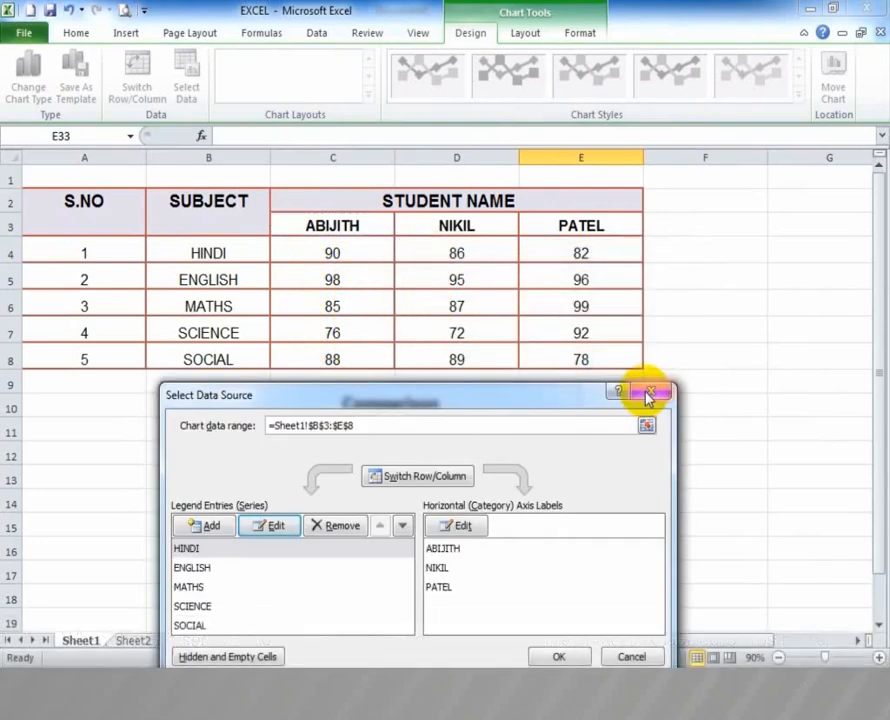
left_click(645, 390)
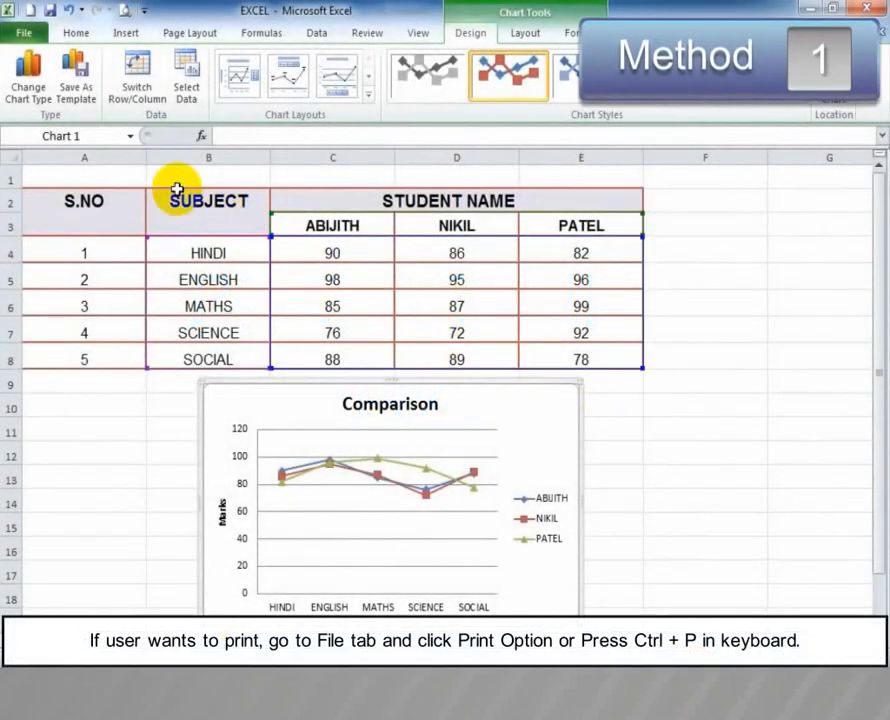
Step: Open the print settings for the selected chart
left_click(24, 36)
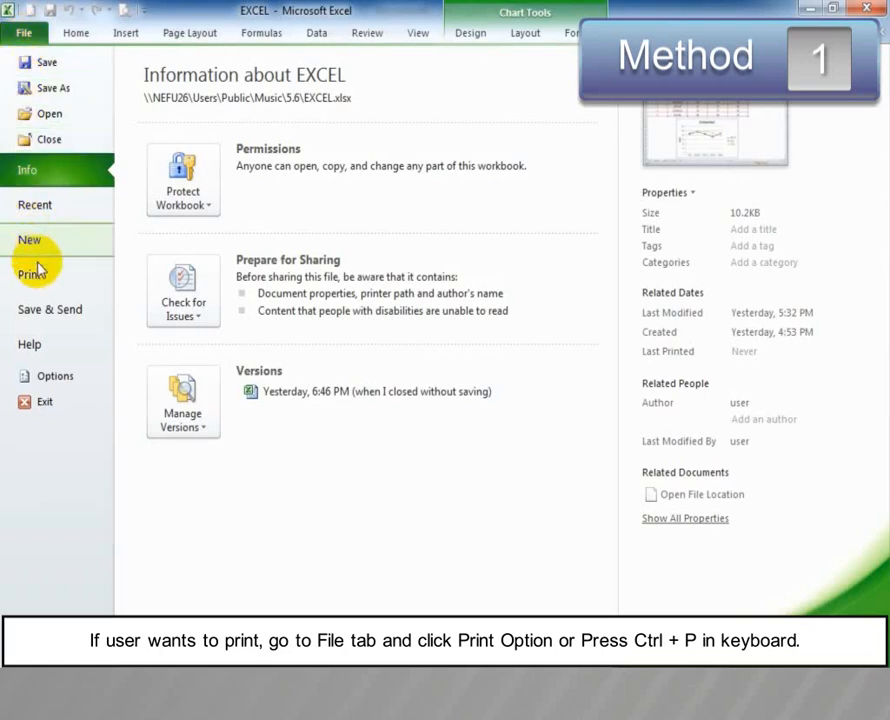
left_click(54, 287)
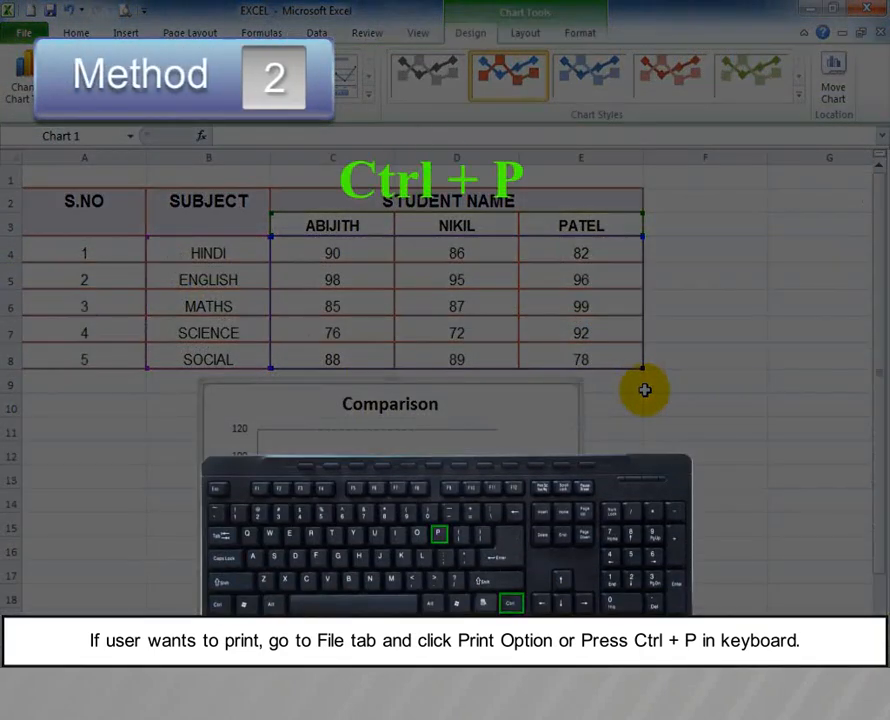
key("ctrl+p")
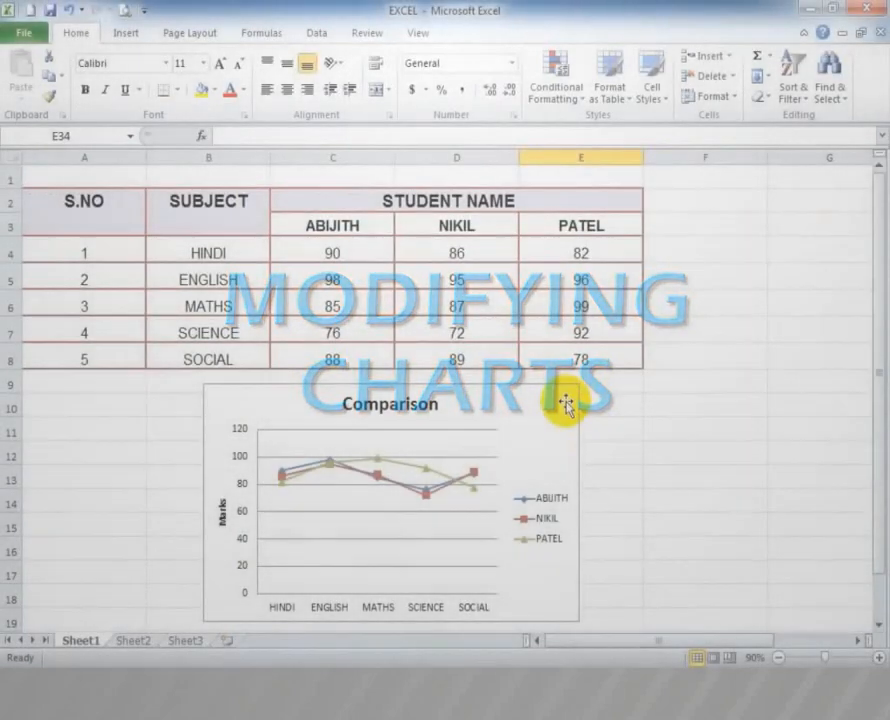
Step: Reposition the Comparison chart below the table over columns A to C, and move it as an object to Sheet2
left_click(566, 406)
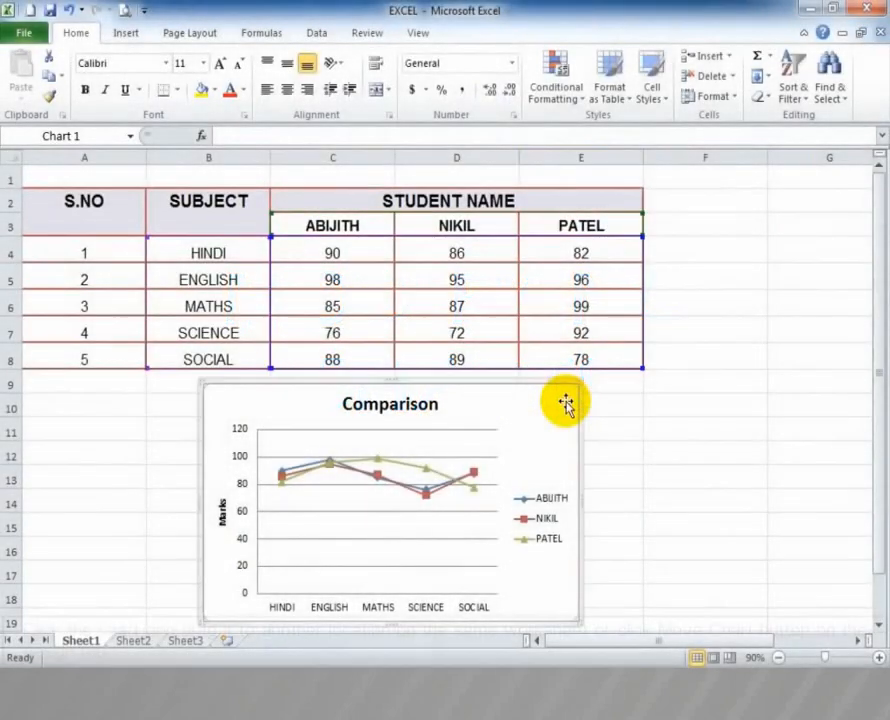
left_click_drag(566, 398, 395, 401)
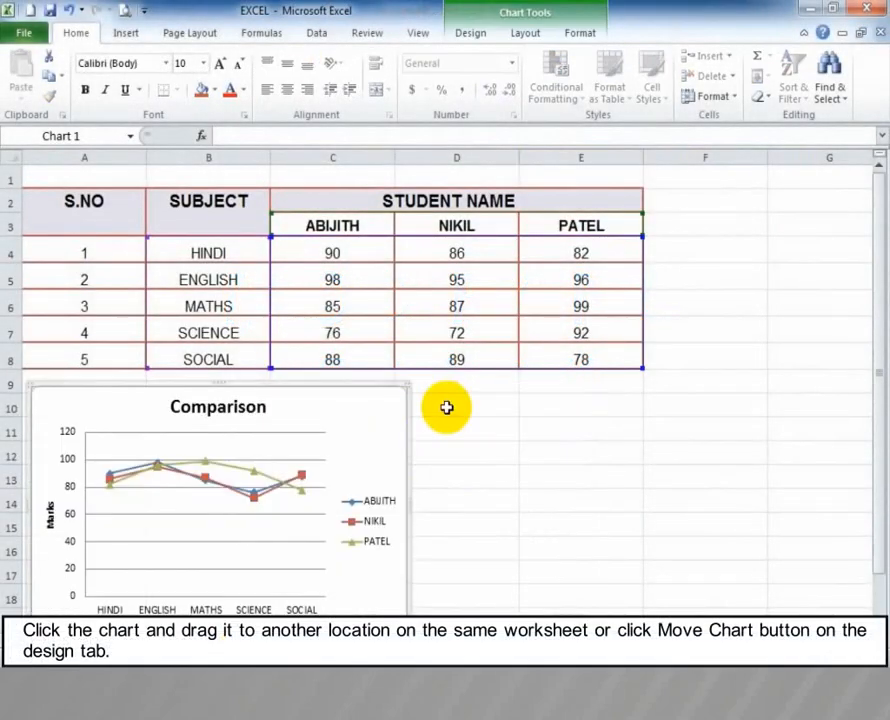
left_click(471, 34)
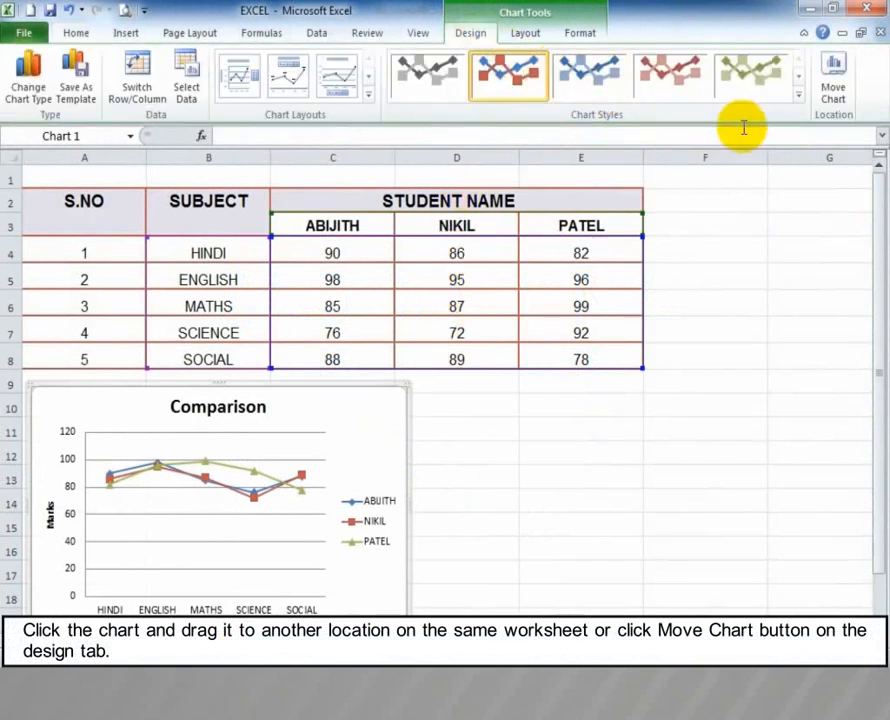
left_click(833, 67)
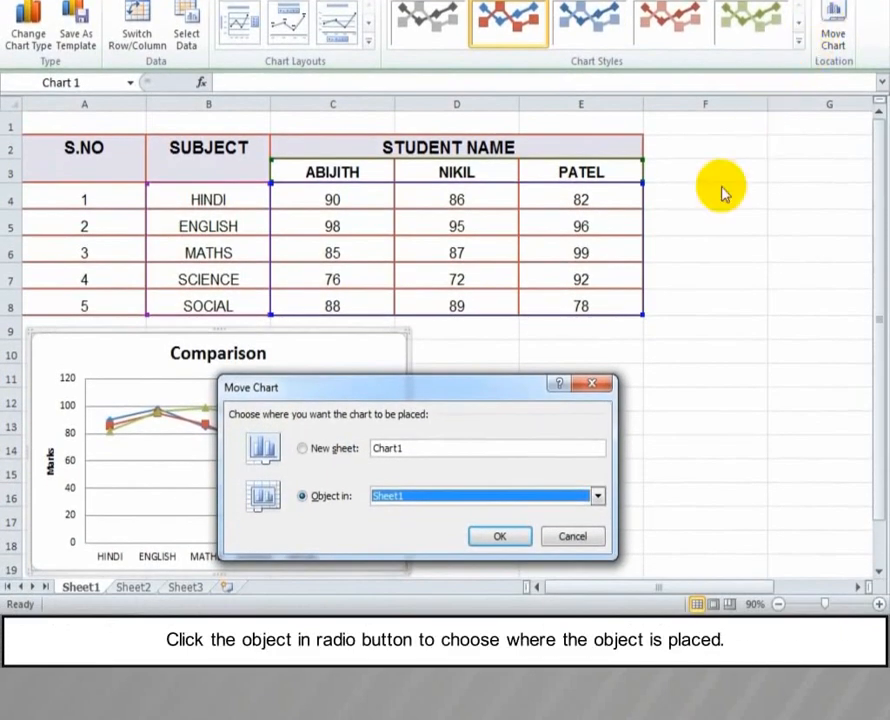
left_click(597, 496)
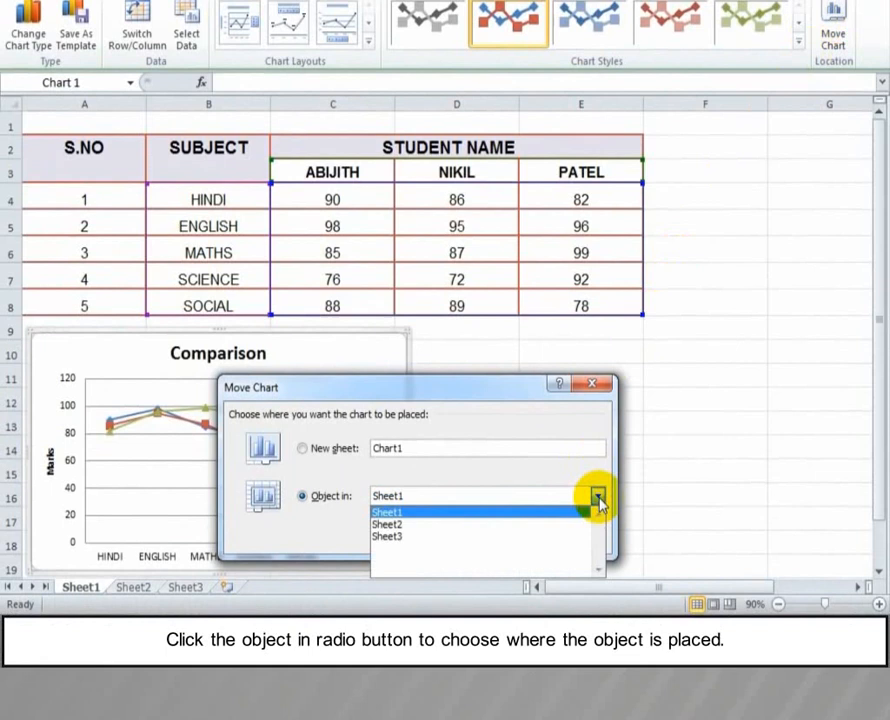
left_click(427, 532)
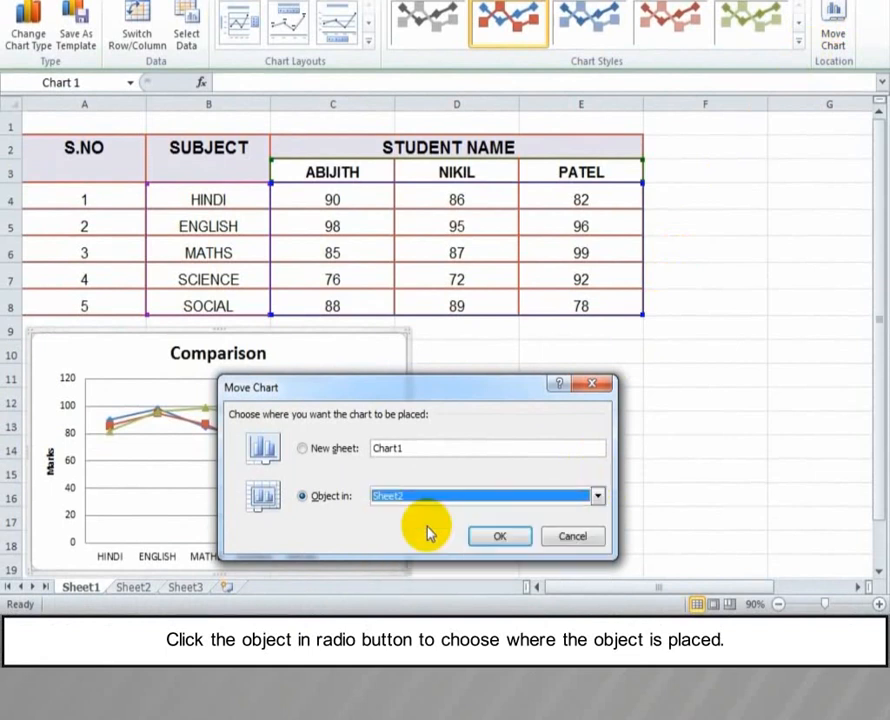
left_click(493, 538)
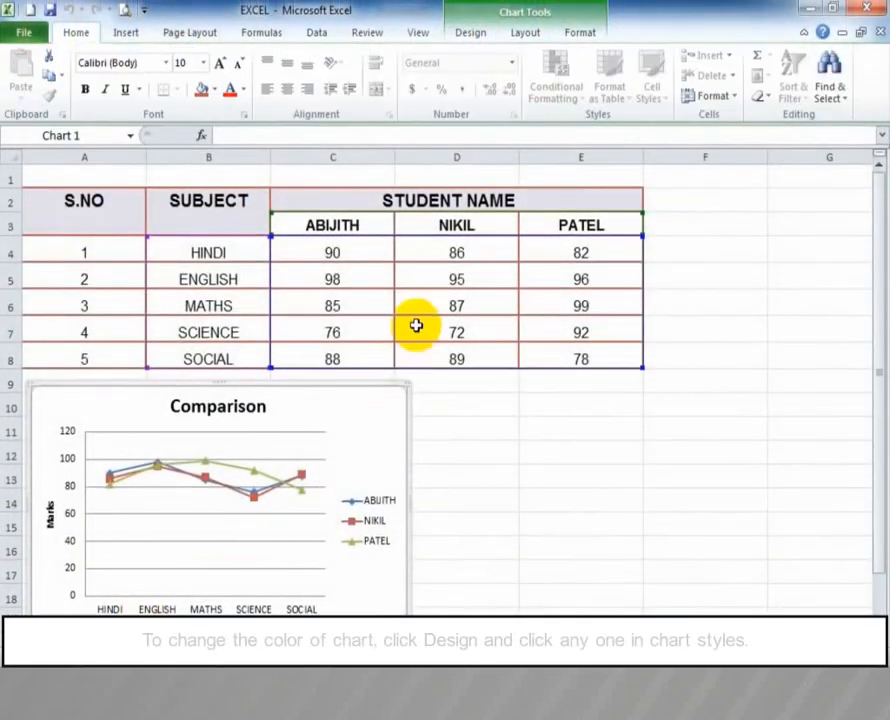
Step: Try the grayscale and green chart styles on the line chart, restore the multicolour style, and deselect the chart
left_click(476, 38)
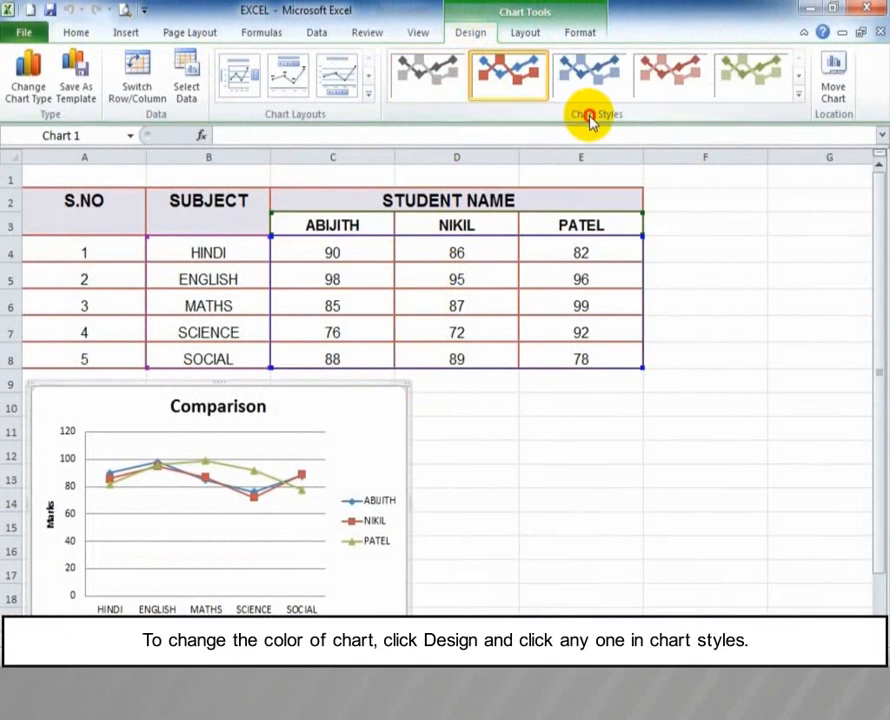
left_click(433, 86)
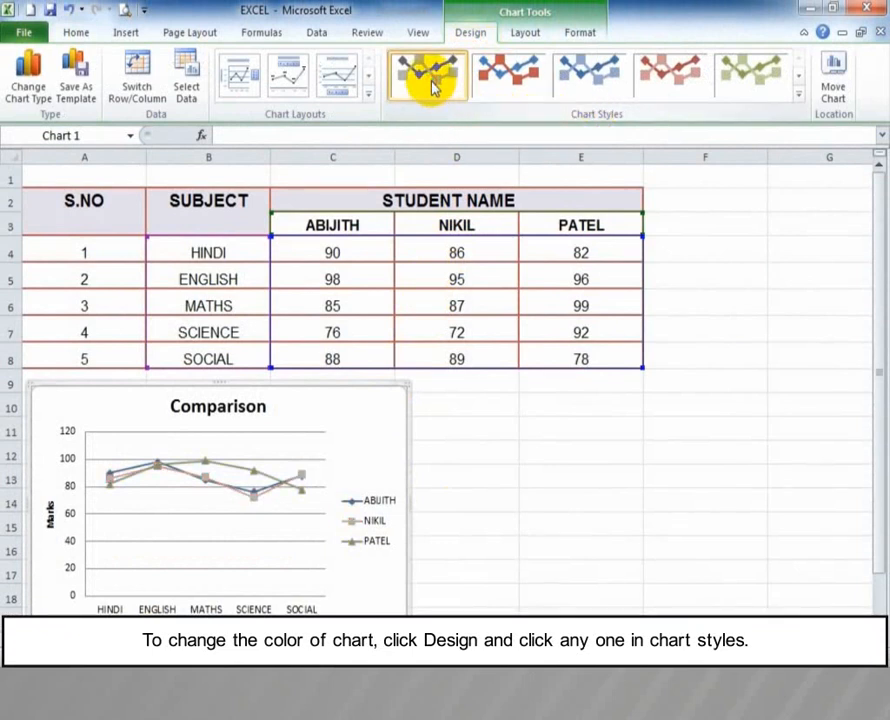
left_click(755, 90)
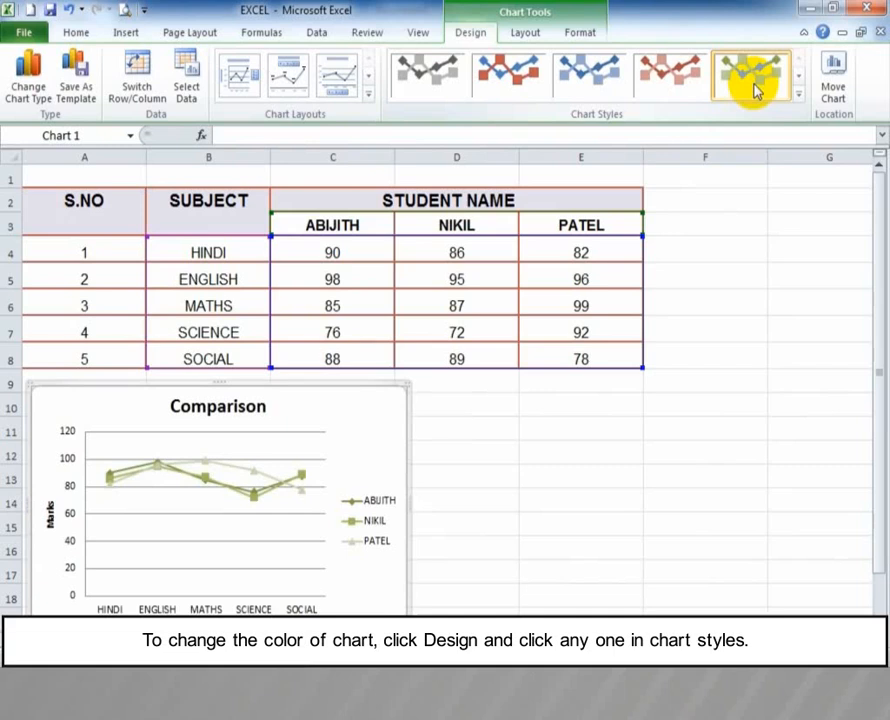
left_click(520, 97)
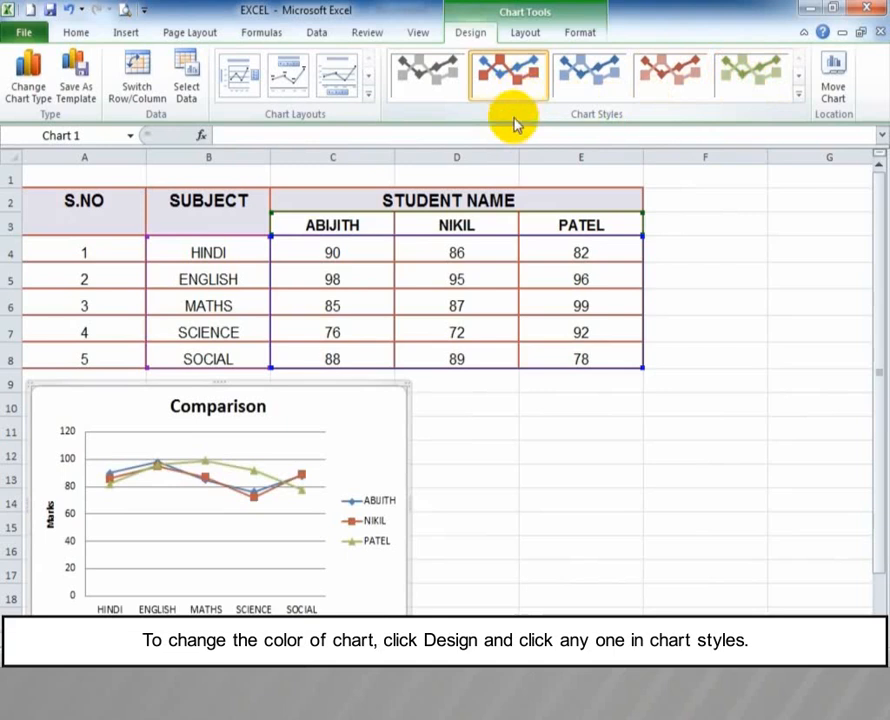
key("Escape")
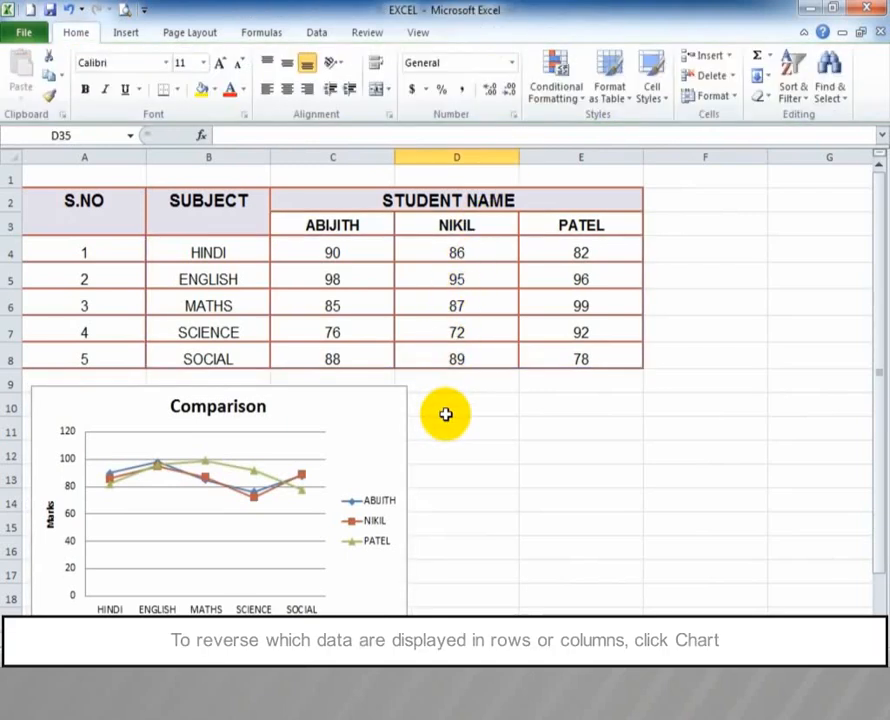
Step: Switch the rows and columns of the Comparison chart's data
left_click(392, 397)
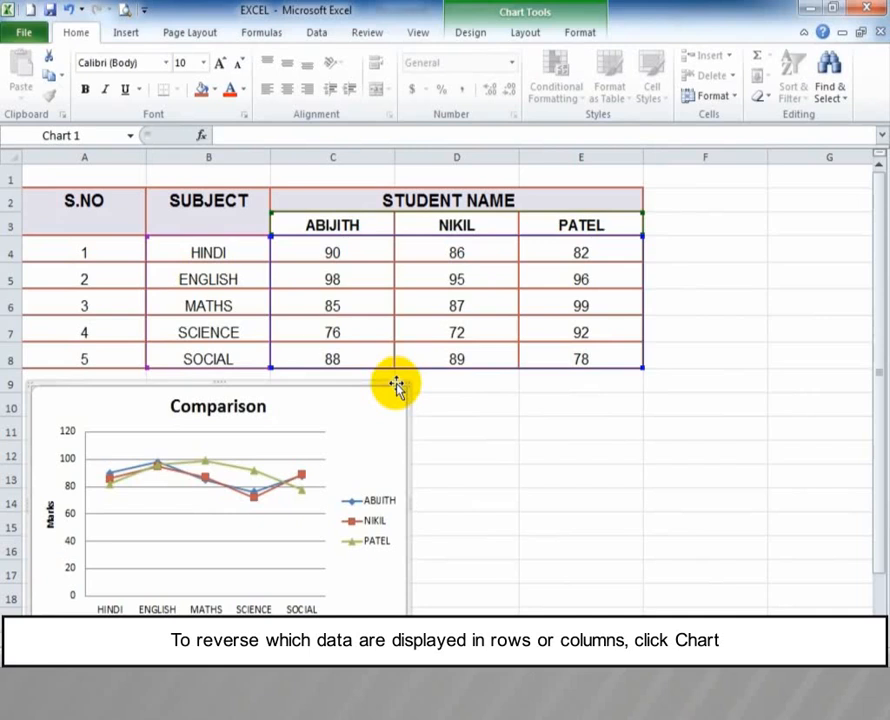
left_click(471, 33)
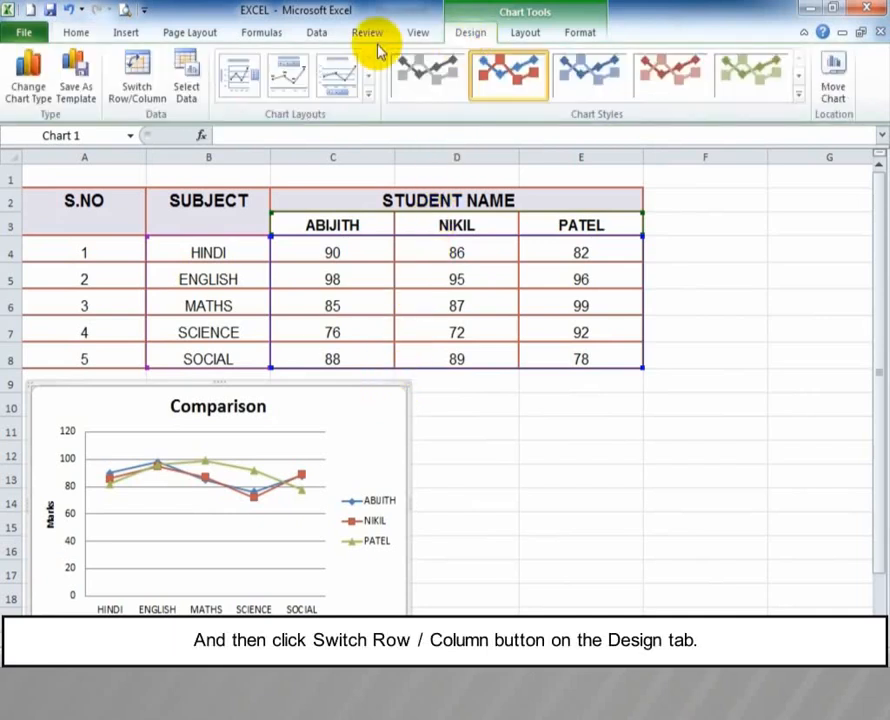
left_click(153, 90)
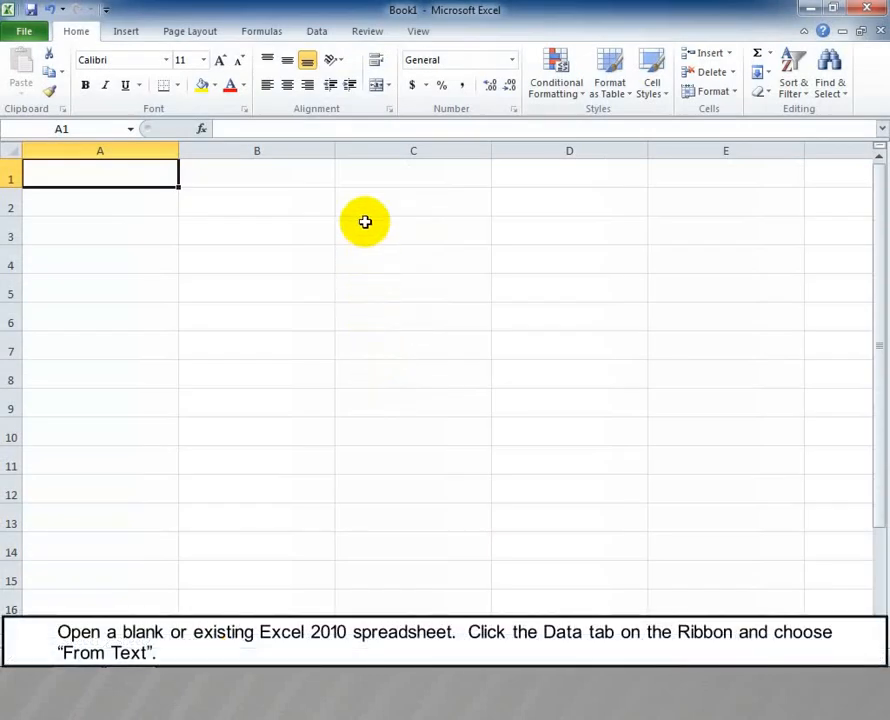
Step: Start importing the text file "text file to excel" from the Documents library into the blank workbook
left_click(317, 32)
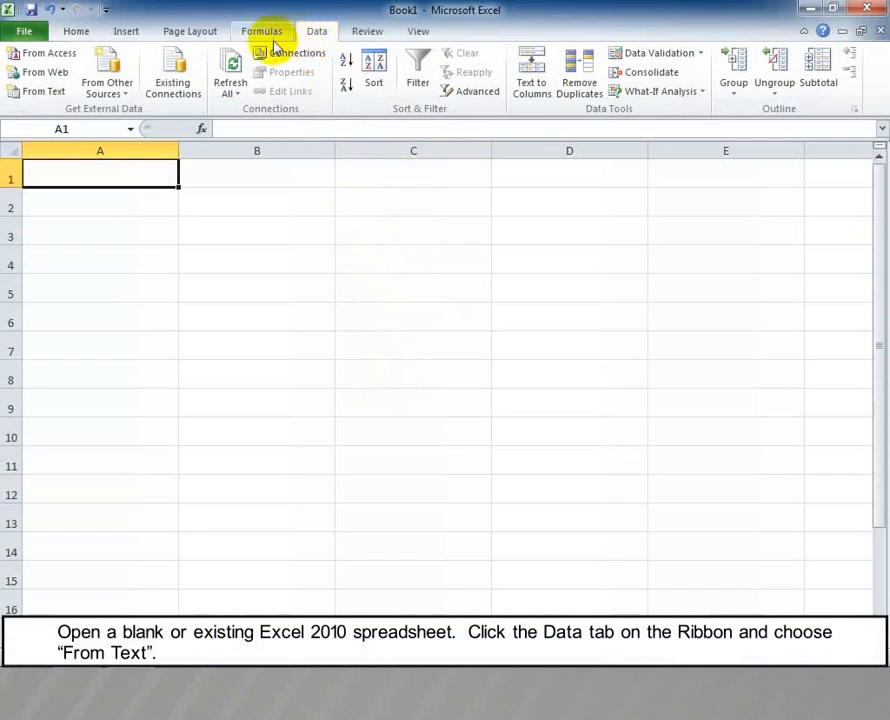
left_click(44, 92)
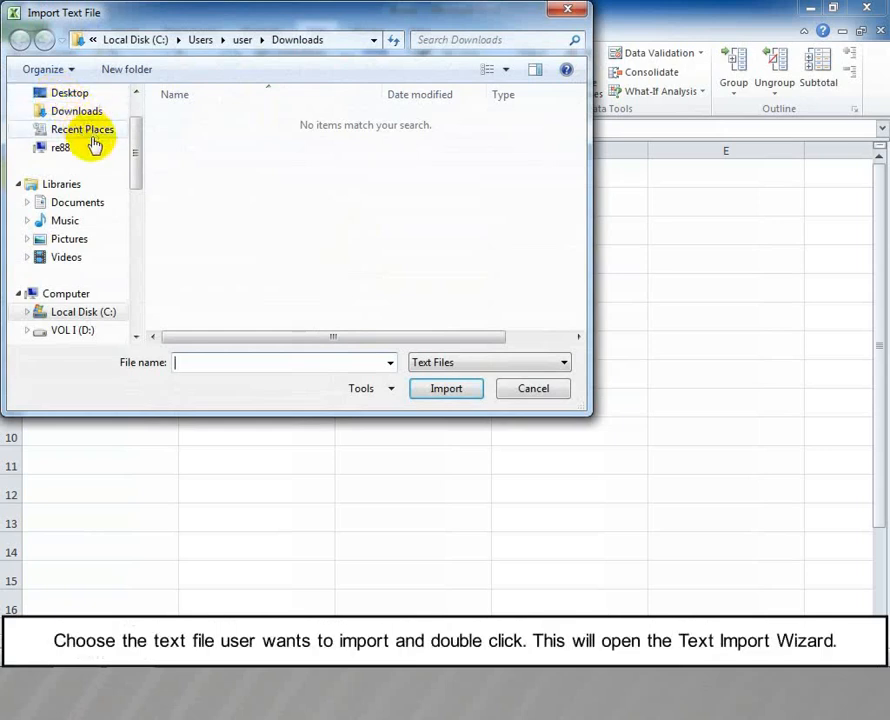
left_click(100, 204)
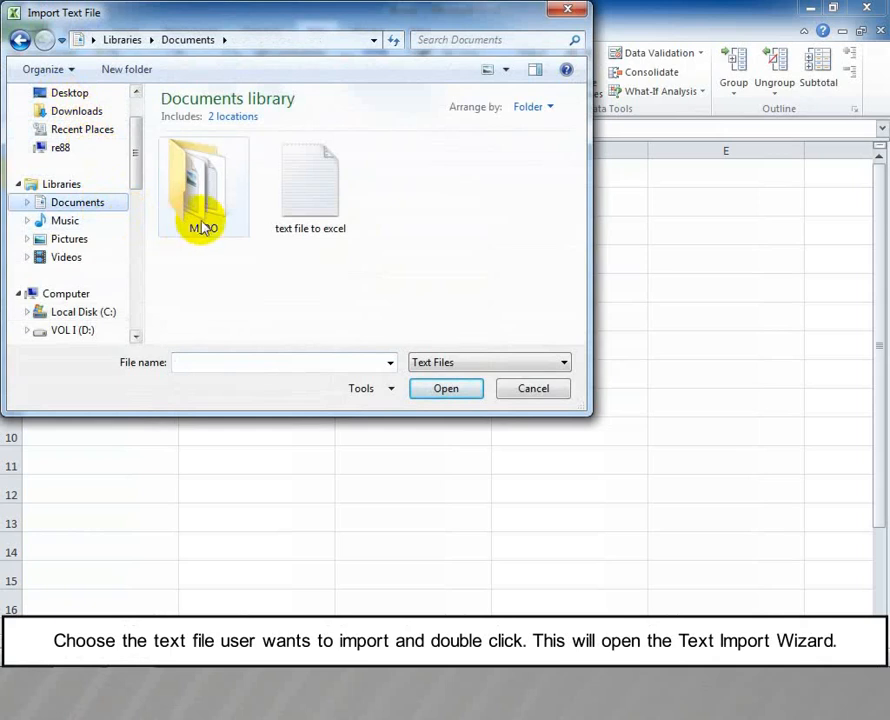
double_click(310, 210)
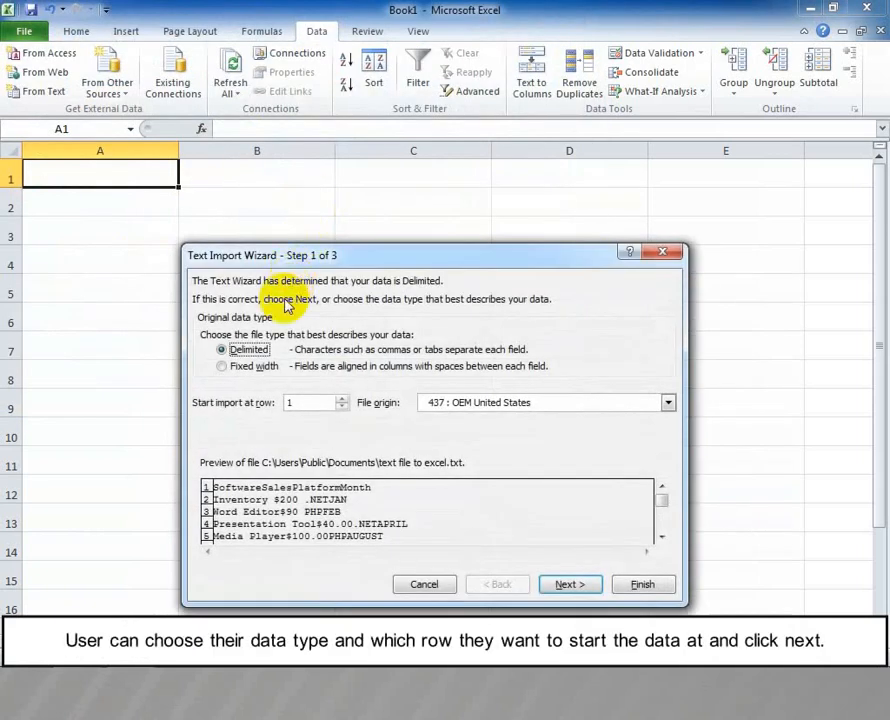
Step: Set up the text import as Delimited with the Tab delimiter, and accept the default advanced text import settings
left_click(255, 351)
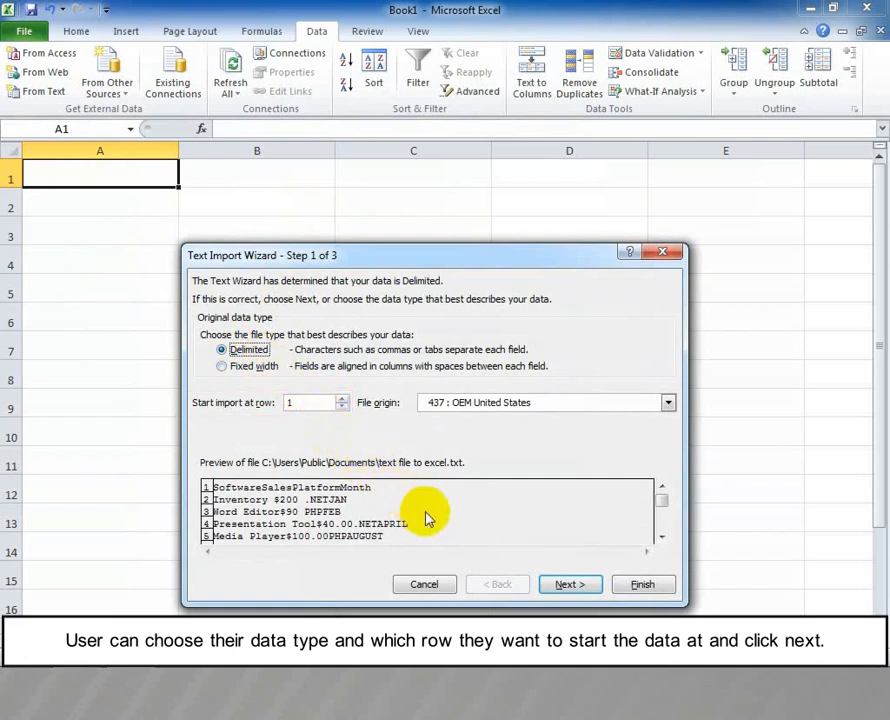
left_click(557, 589)
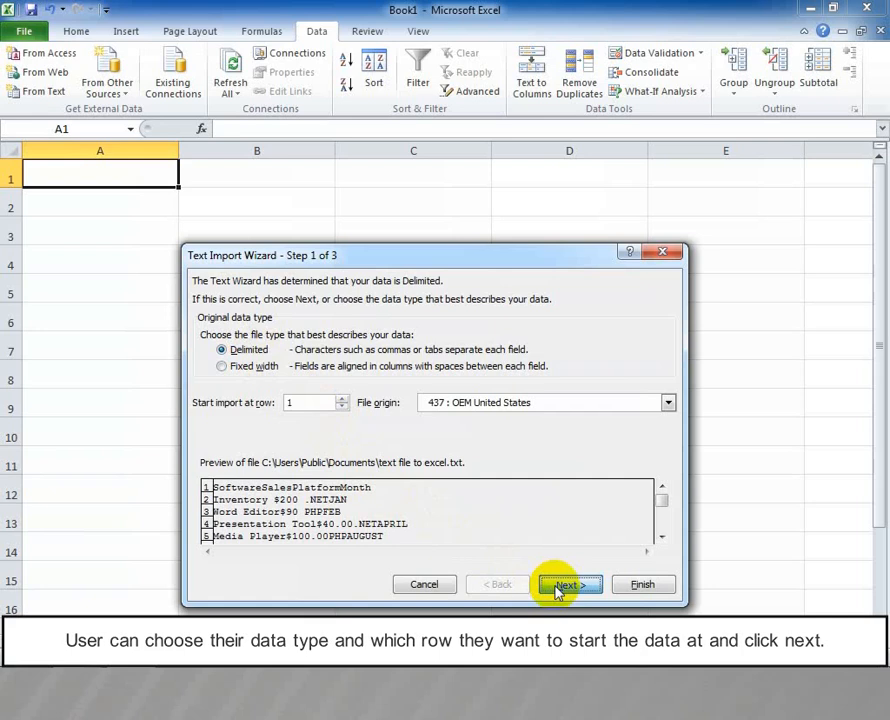
left_click(557, 589)
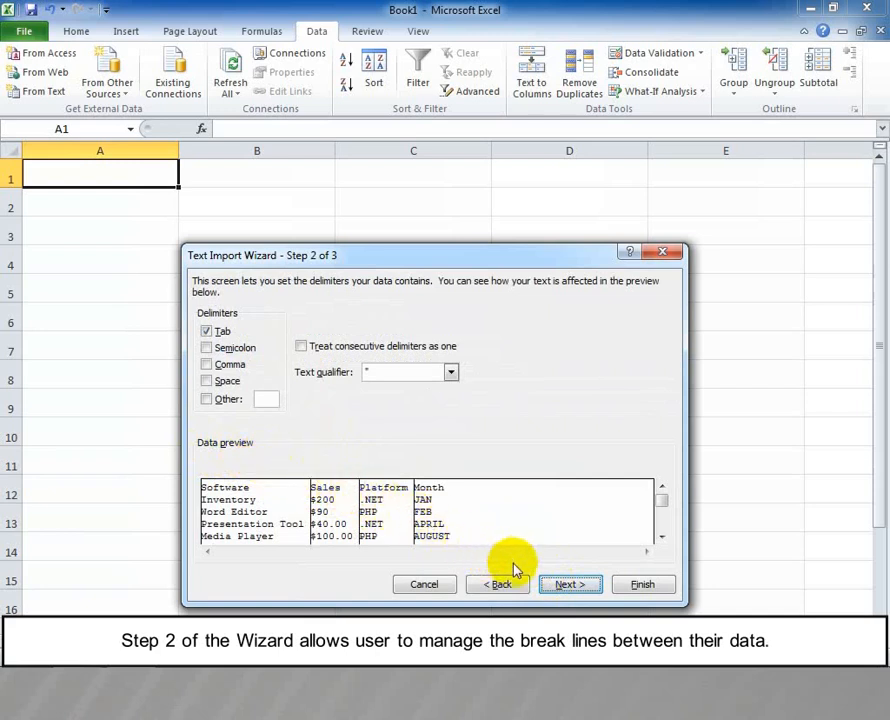
left_click(562, 584)
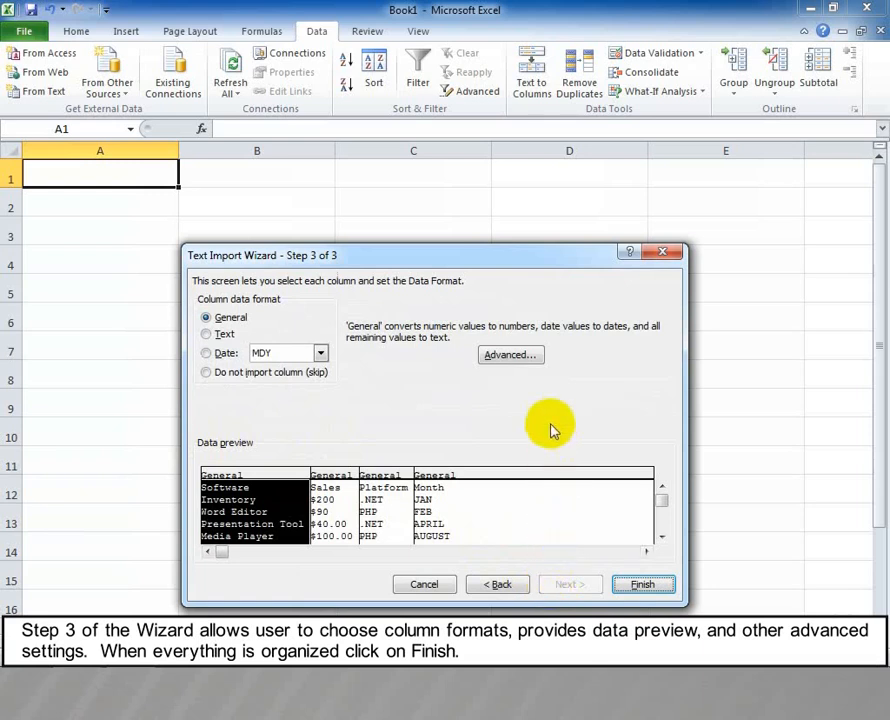
left_click(538, 363)
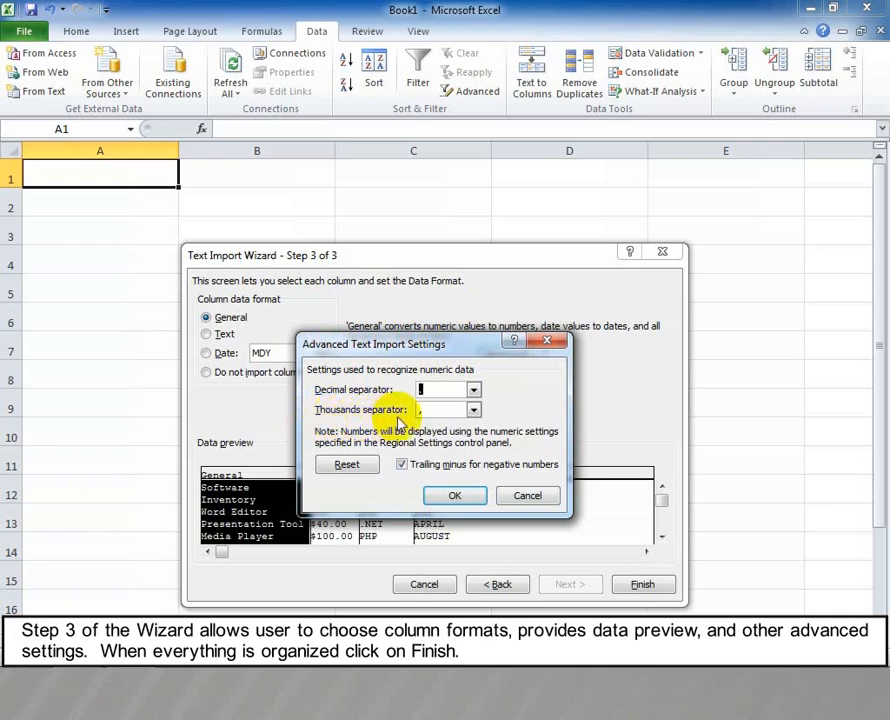
left_click(455, 497)
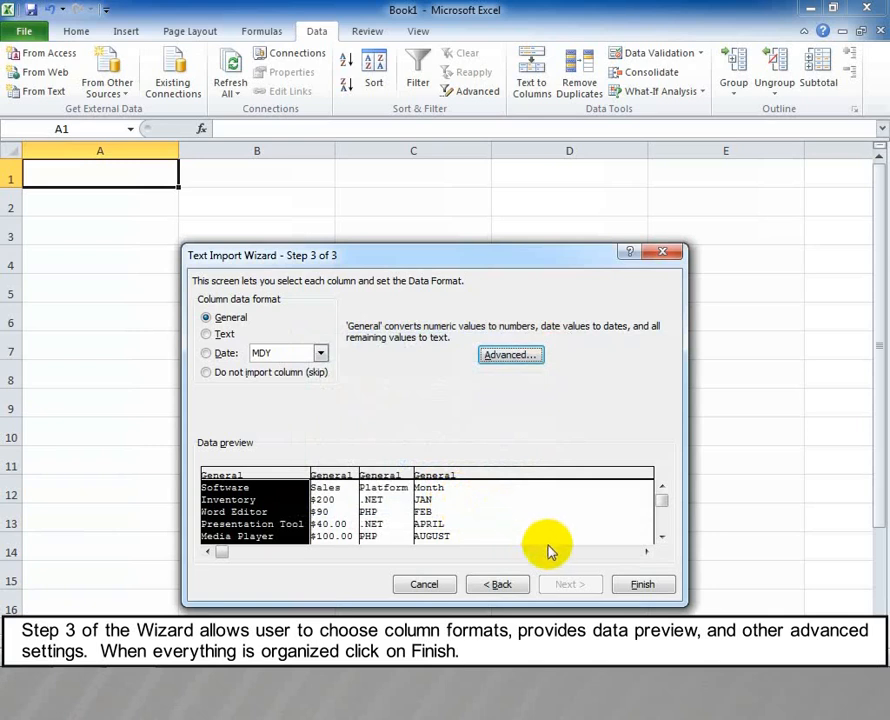
Step: Finish the text import and place the data in the existing worksheet at =Sheet1!$A$1
left_click(628, 586)
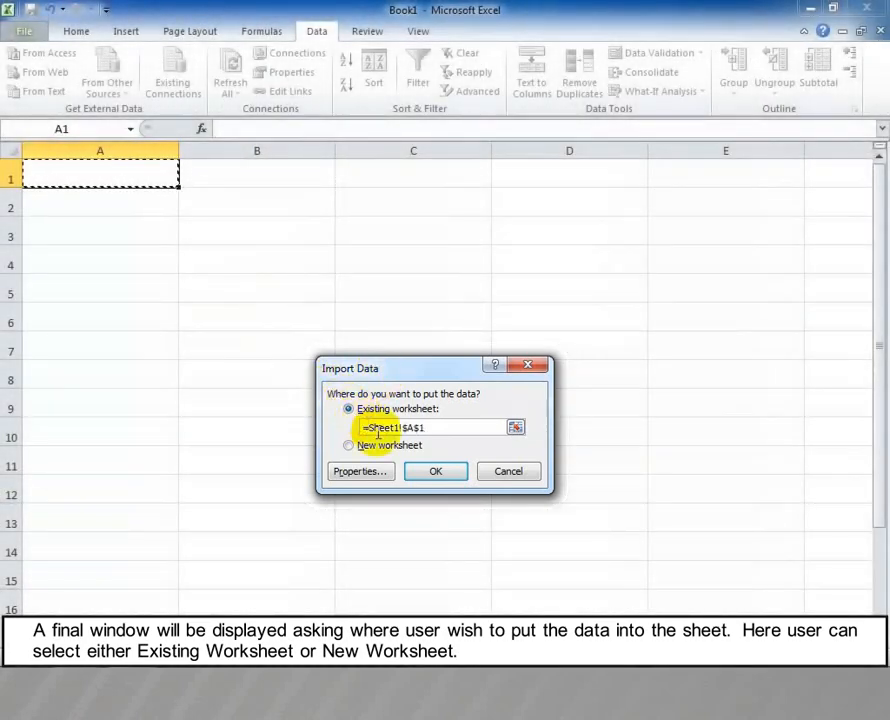
left_click(421, 473)
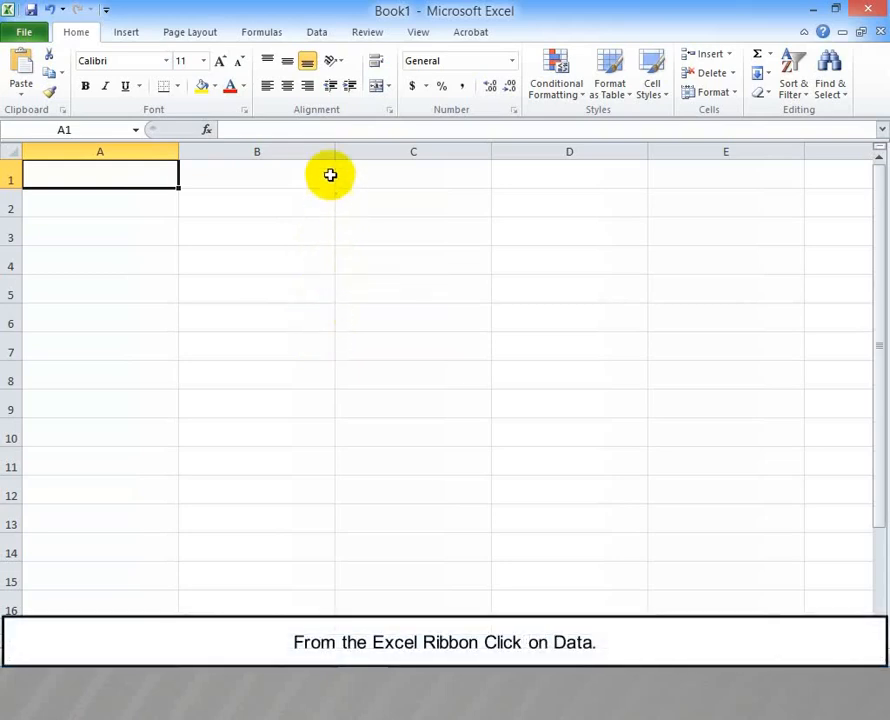
left_click(317, 33)
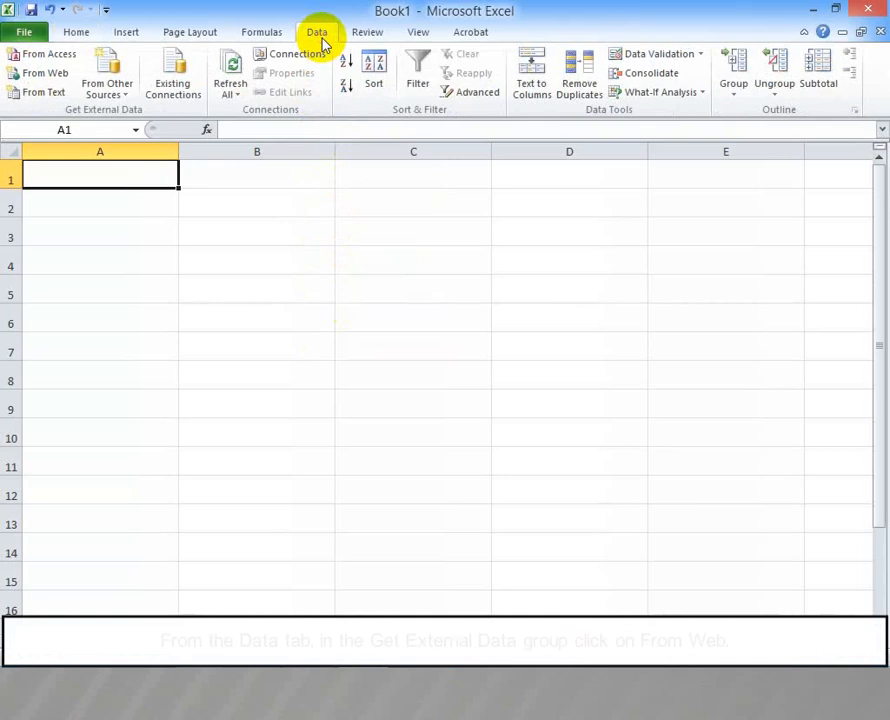
left_click(68, 83)
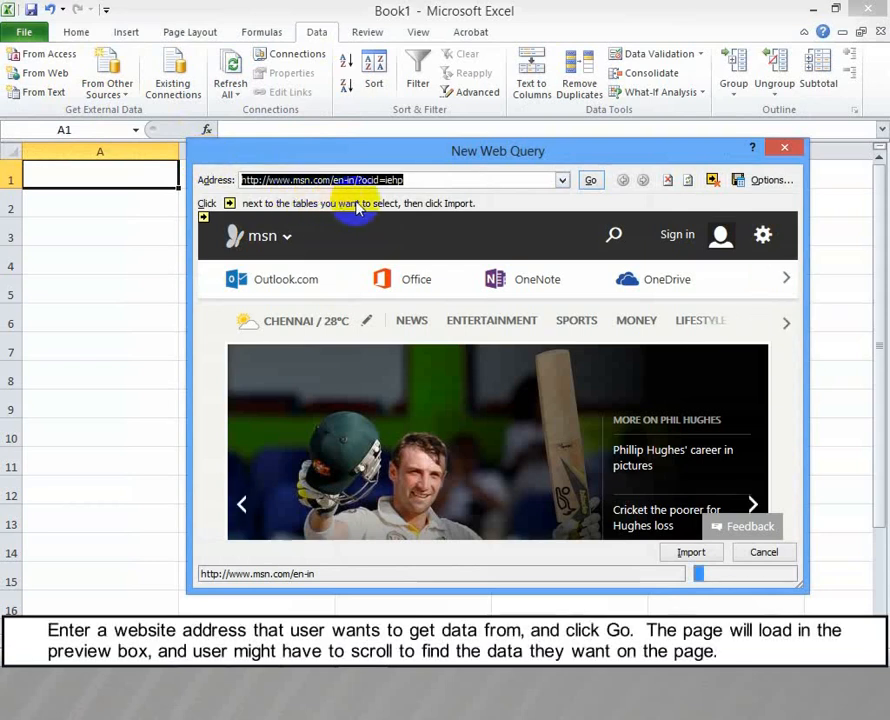
left_click(418, 178)
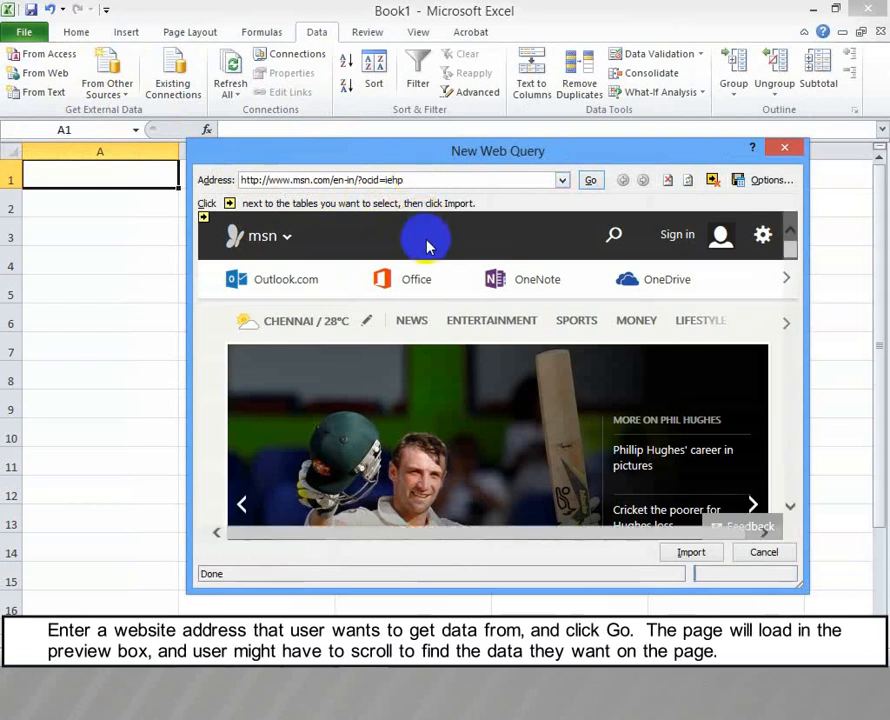
key("BackSpace")
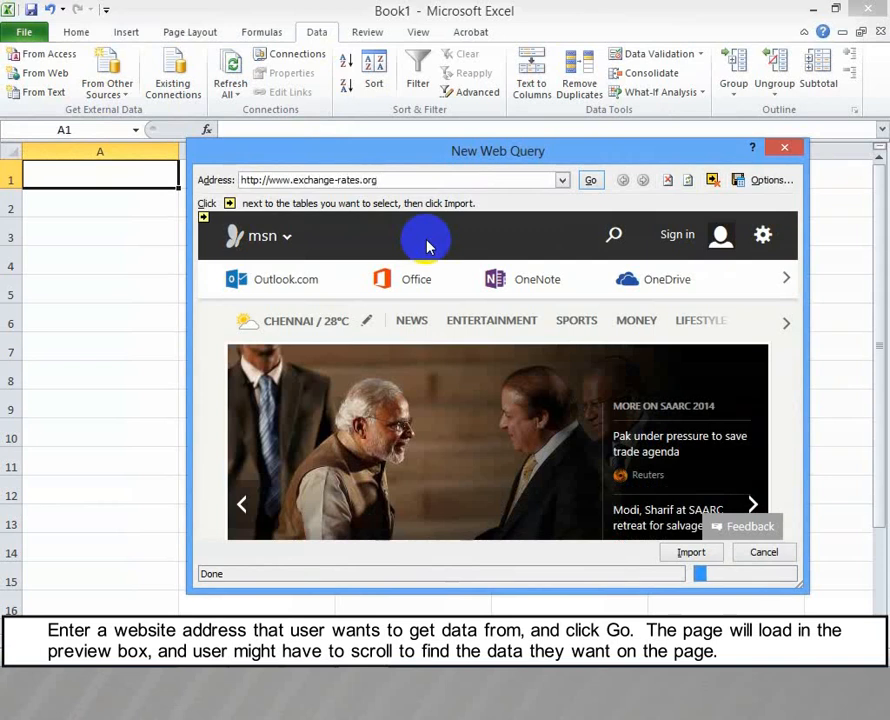
left_click(591, 182)
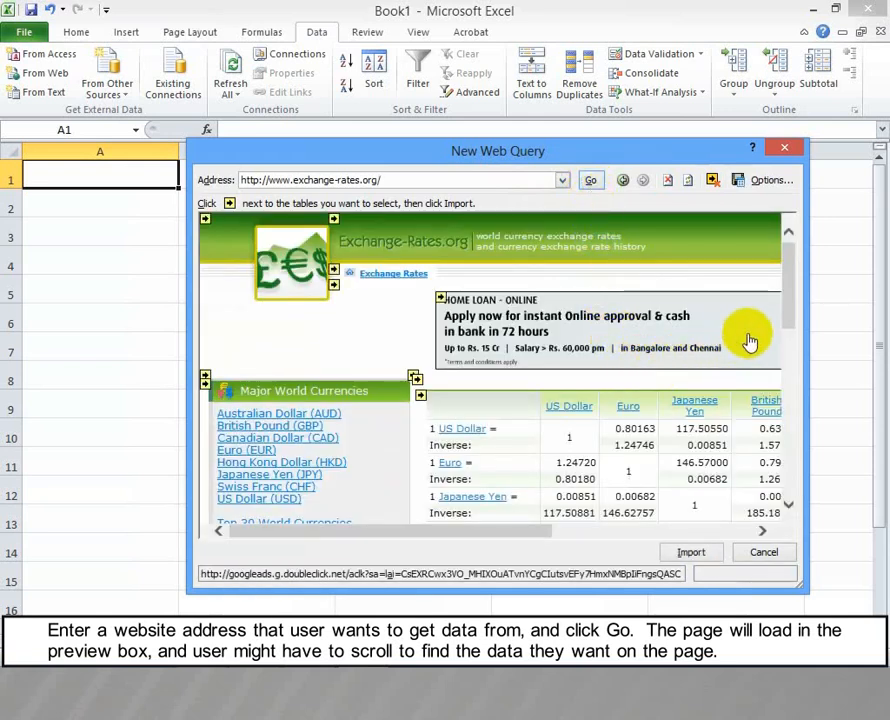
Step: Import the currency exchange rates table from the web page into the existing worksheet at cell A1
left_click_drag(789, 318, 792, 375)
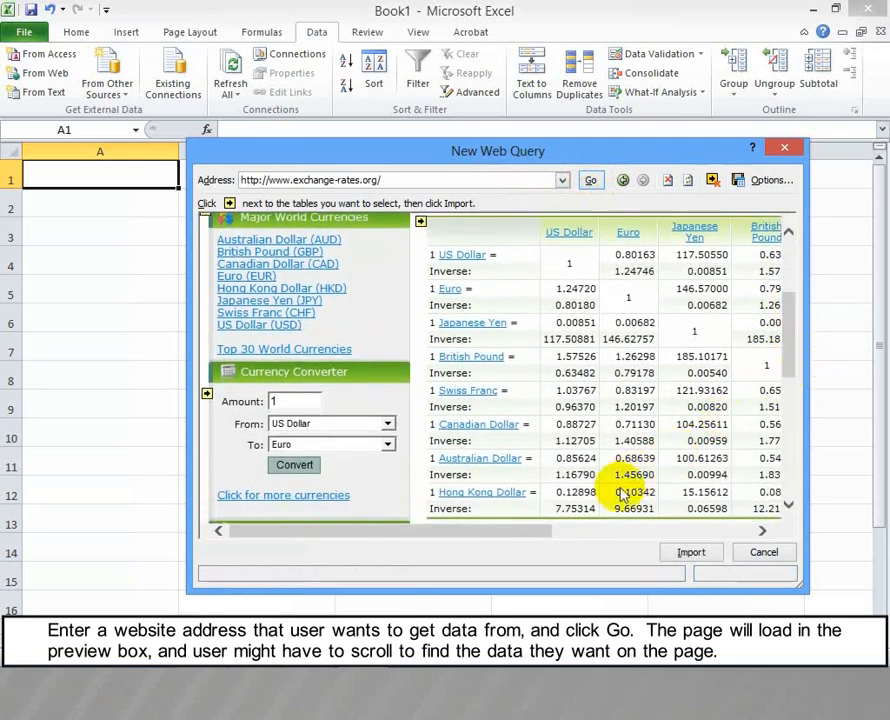
left_click_drag(538, 533, 656, 553)
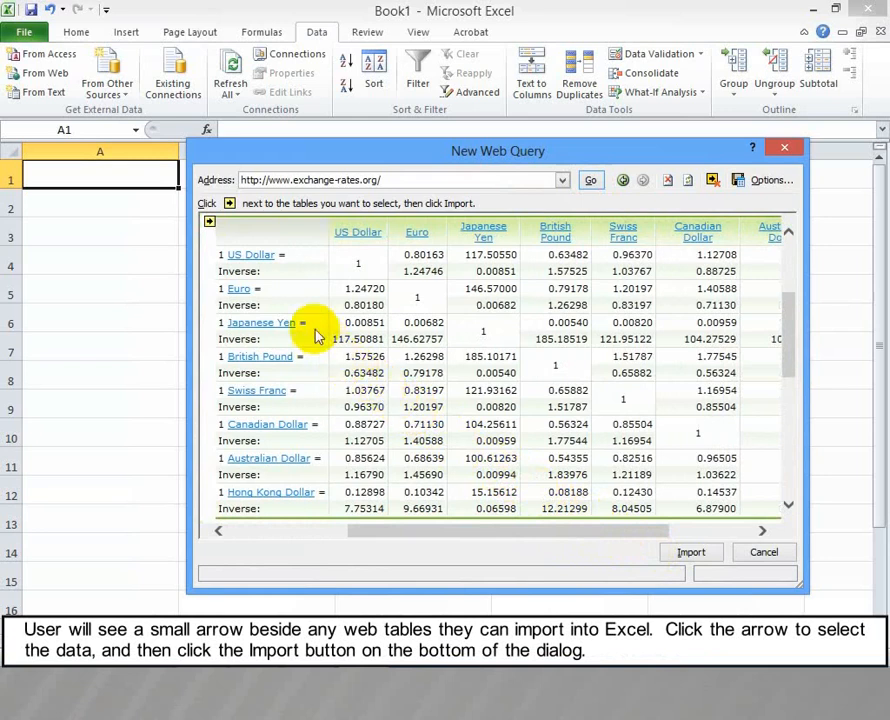
left_click(209, 222)
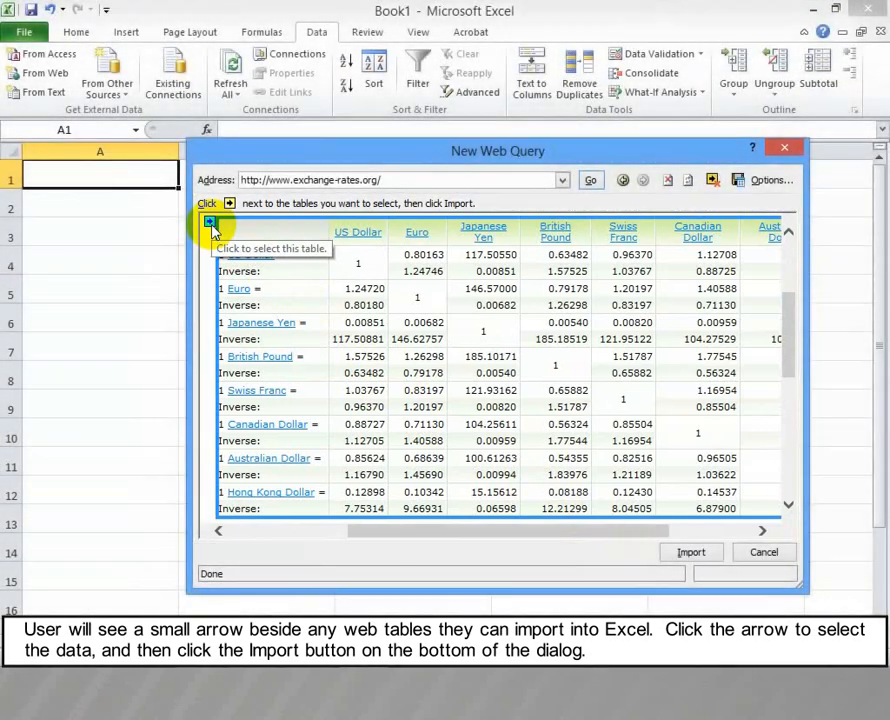
left_click(210, 223)
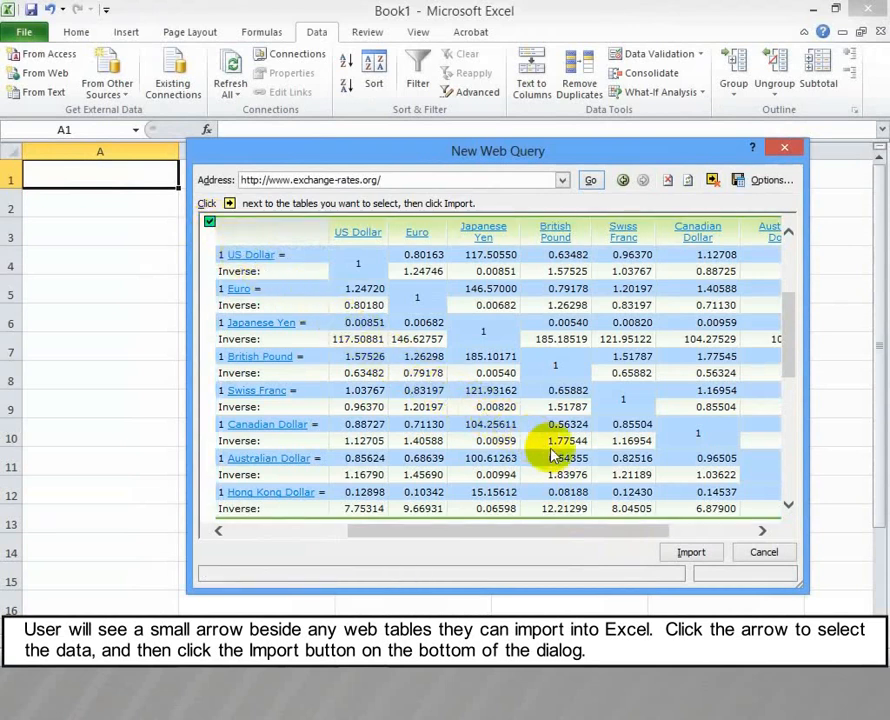
left_click(683, 560)
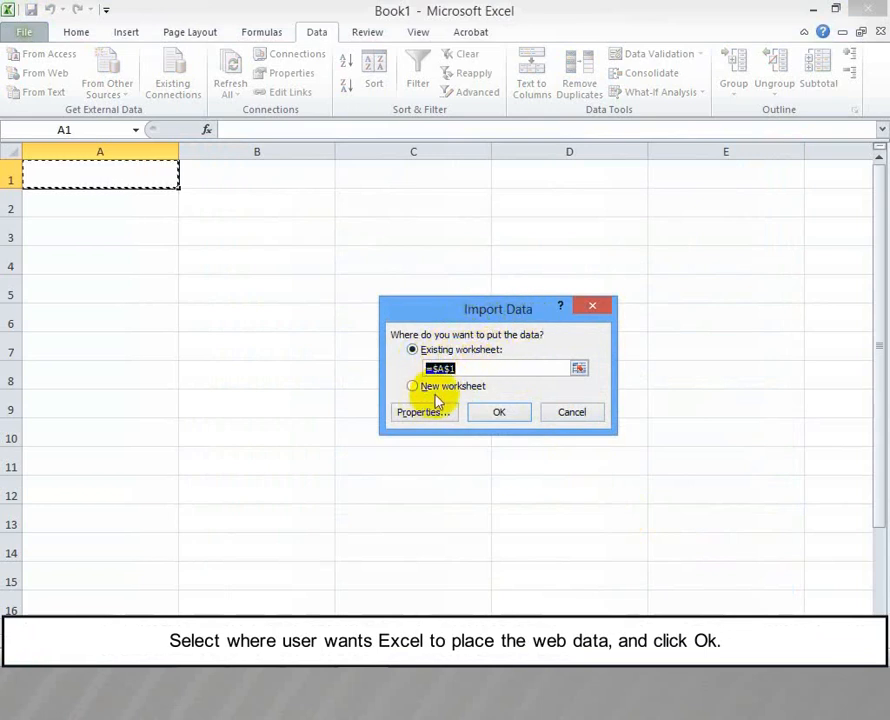
left_click(494, 418)
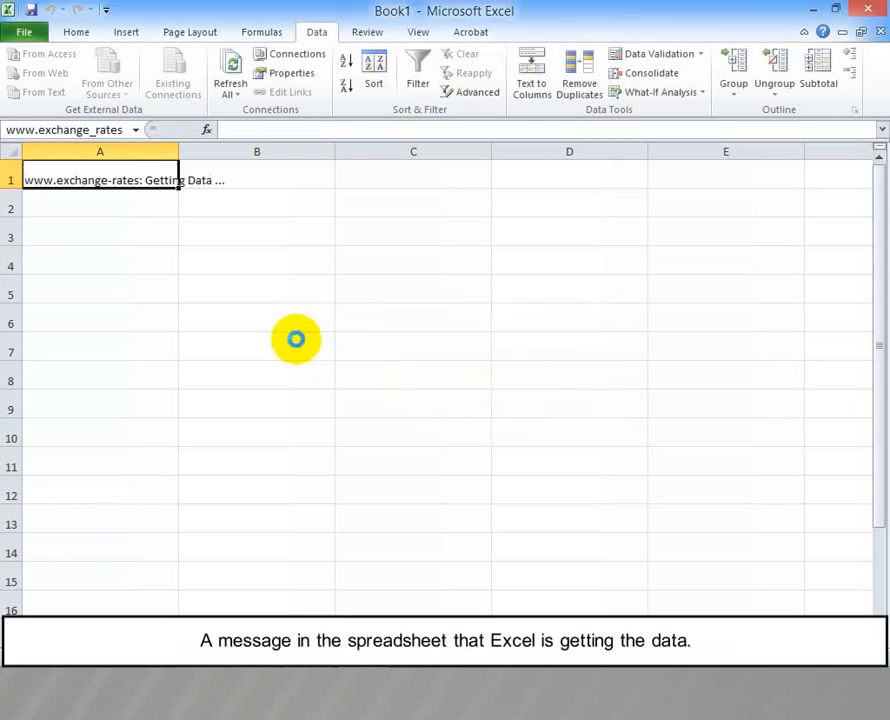